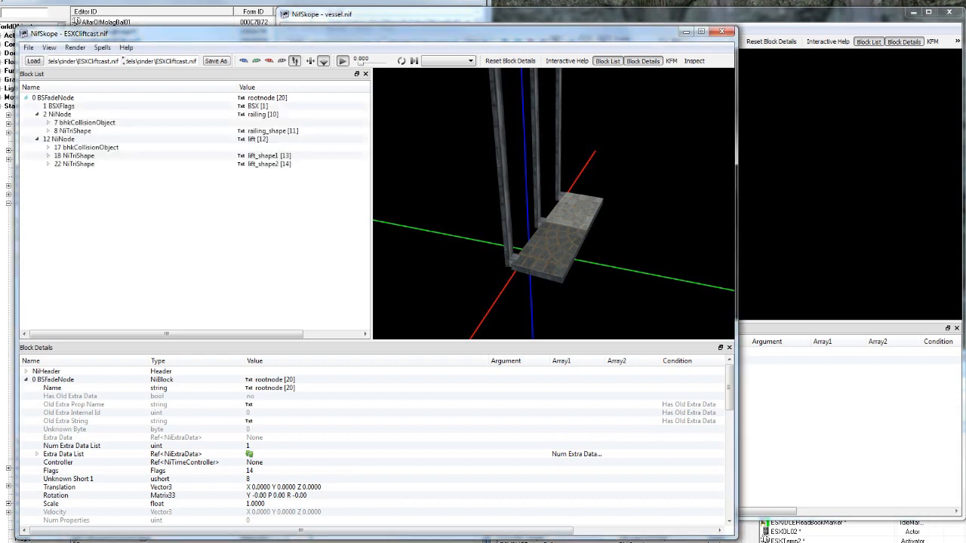
Step: Collapse and re-expand the lift and railing nodes in ESXCliftcast.nif, and inspect the railing's bhkCollisionObject
click(37, 139)
click(37, 115)
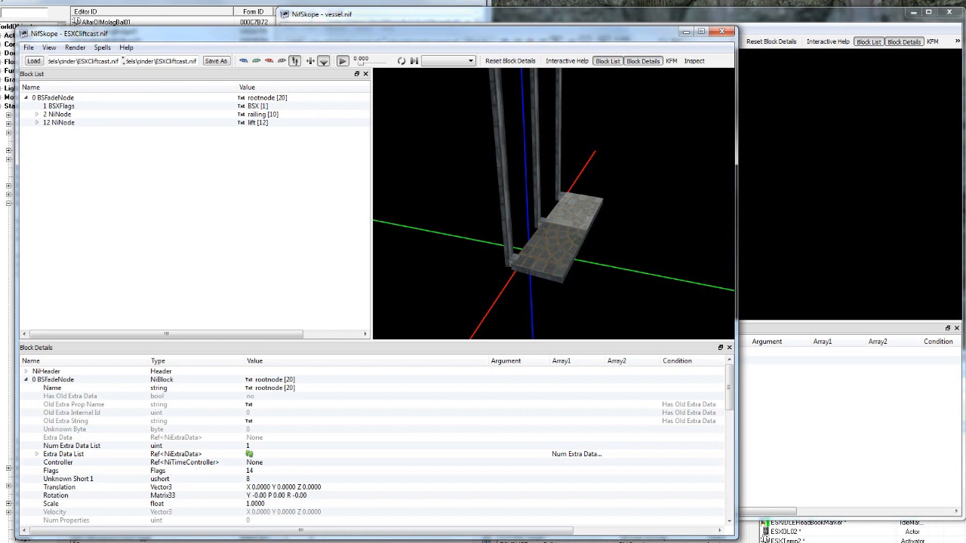
click(37, 122)
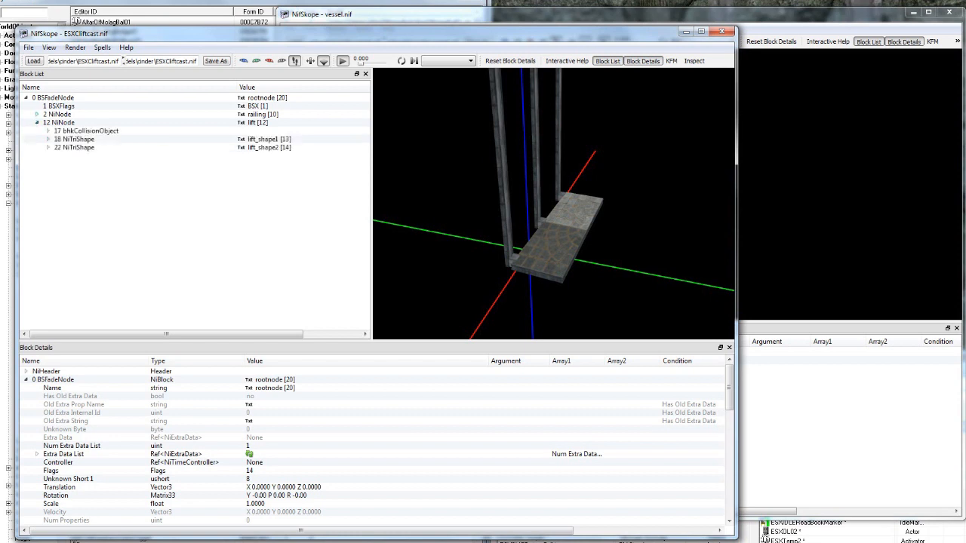
click(37, 113)
click(48, 122)
click(49, 122)
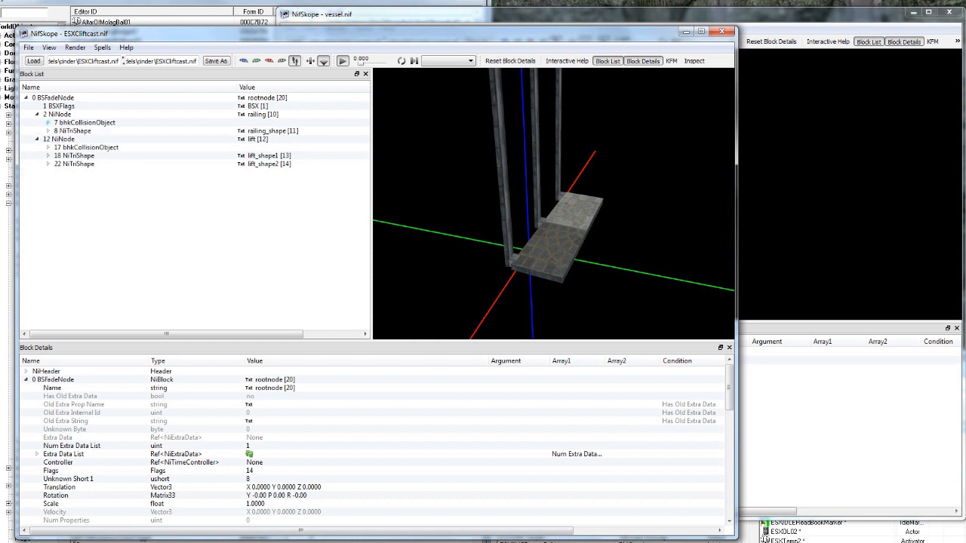
click(79, 122)
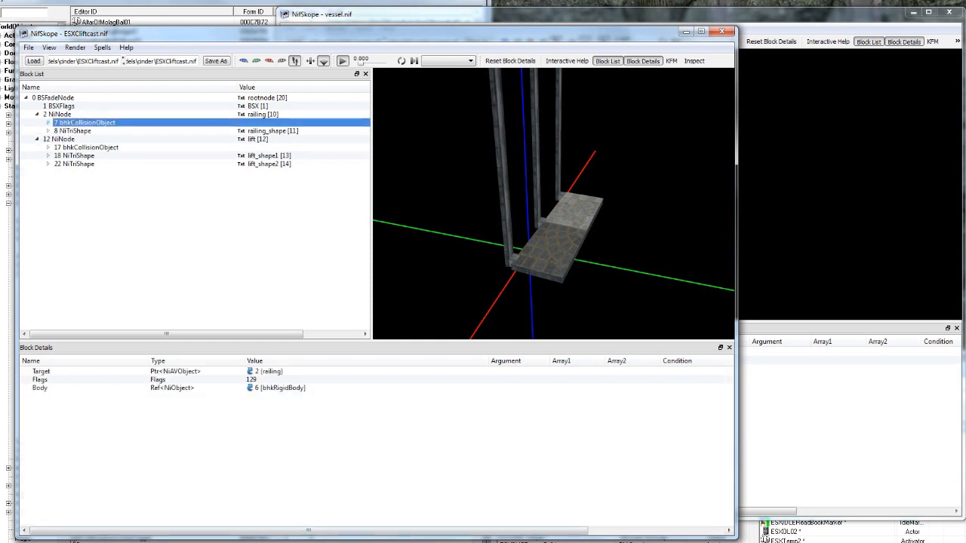
Step: Switch to the vessel.nif window and remove its bhkCollisionObject branch
click(227, 542)
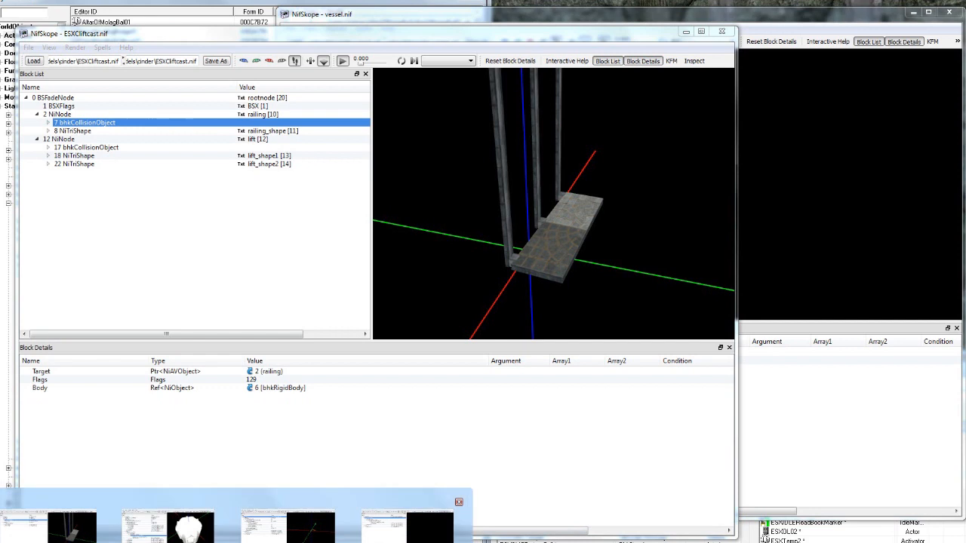
click(408, 519)
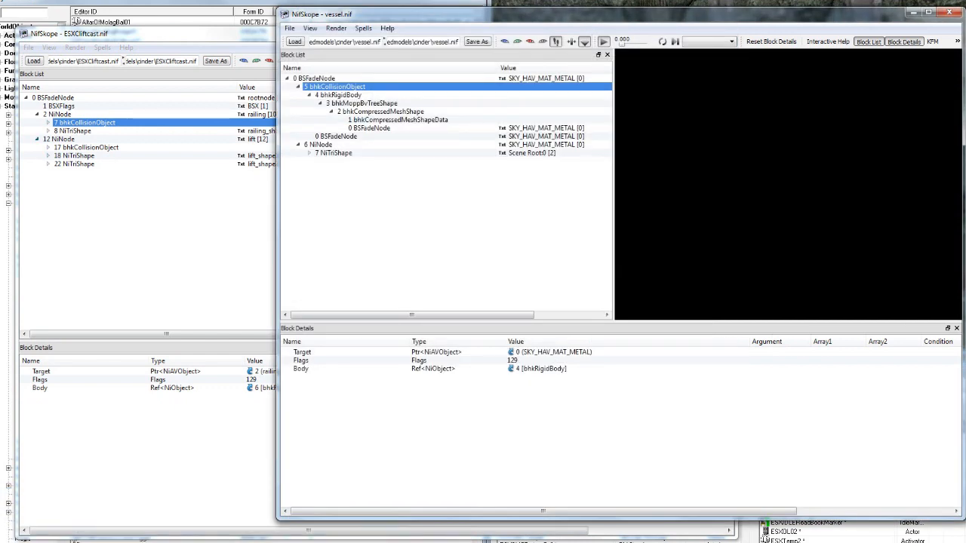
key(alt+Tab)
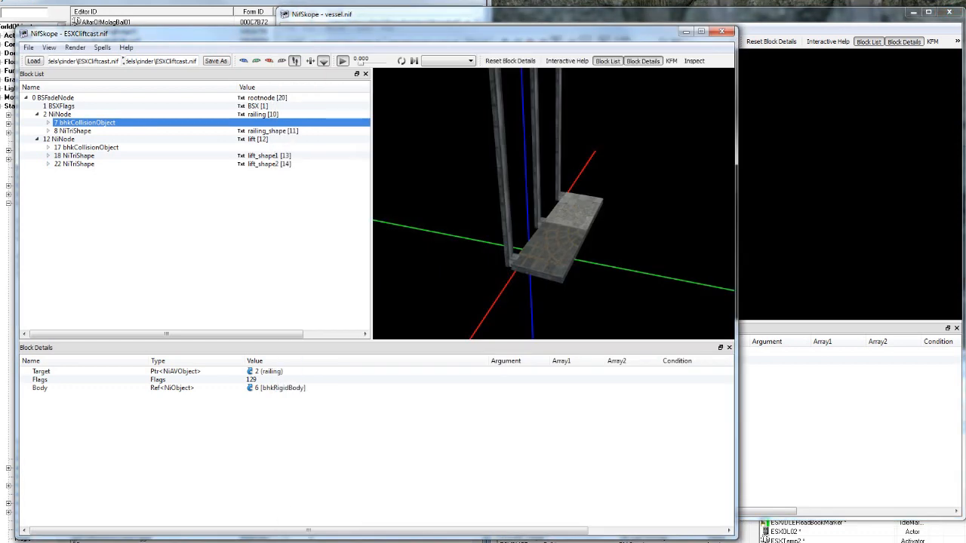
key(alt+Tab)
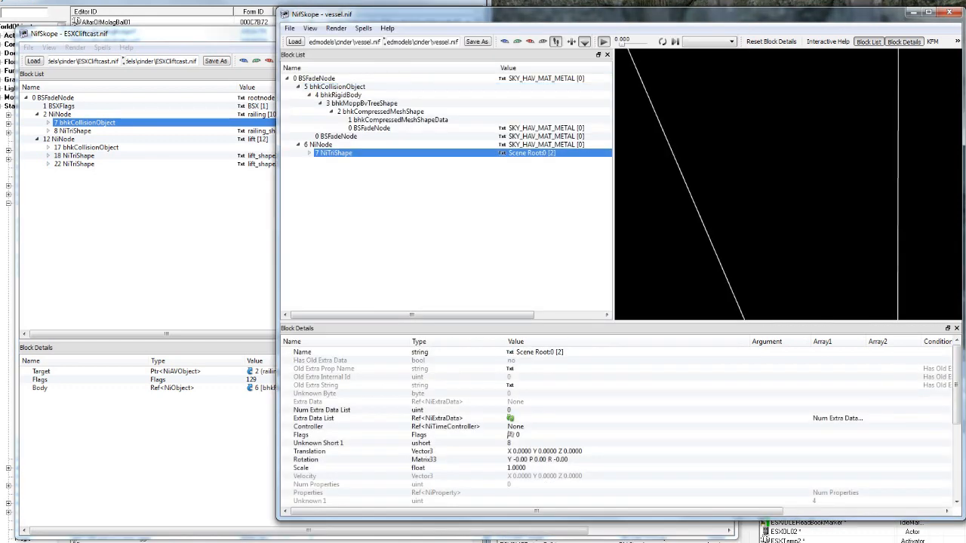
click(336, 87)
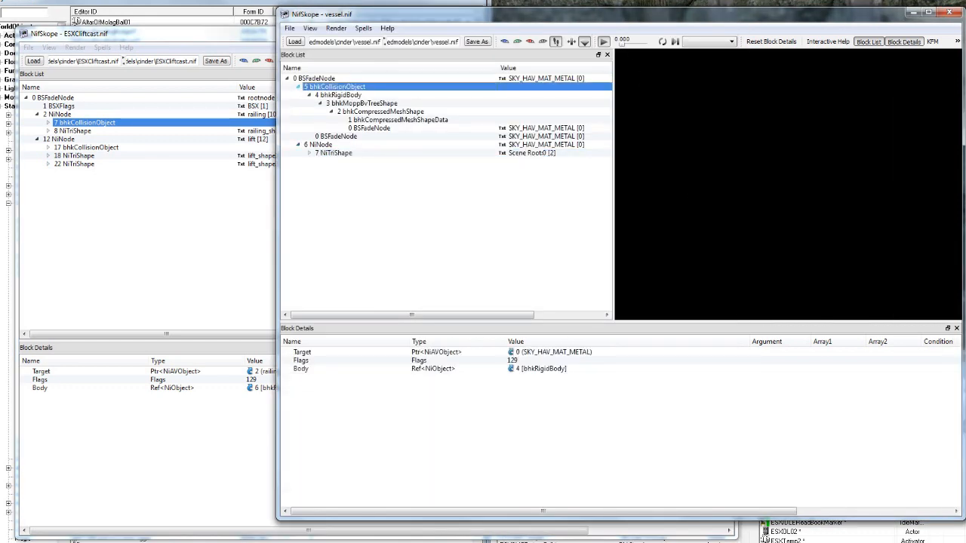
key(ctrl+Delete)
middle_drag(831, 313, 802, 306)
scroll(802, 307, up, 3)
scroll(792, 196, down, 4)
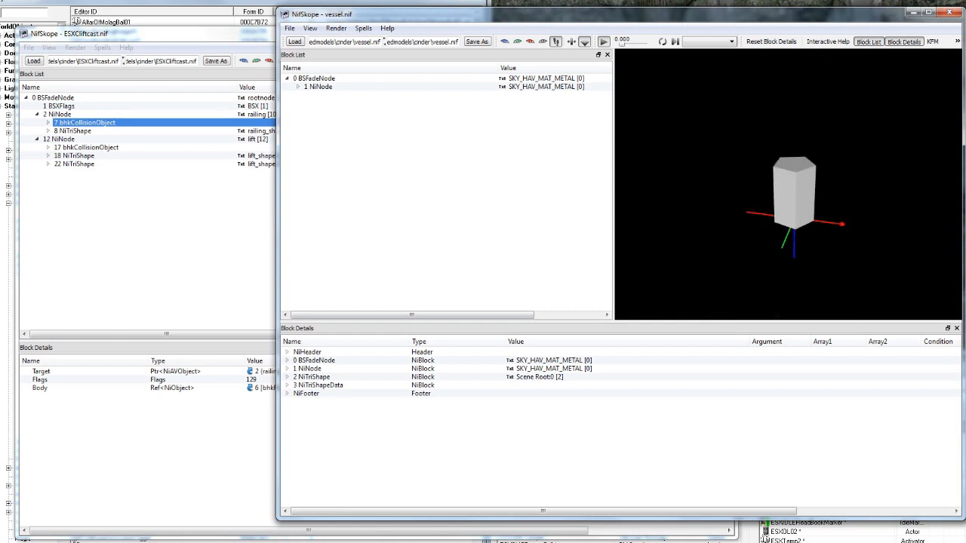
Step: Expand the remaining NiNode and NiTriShape in vessel.nif and save the file, overwriting vessel.nif
click(298, 86)
click(308, 95)
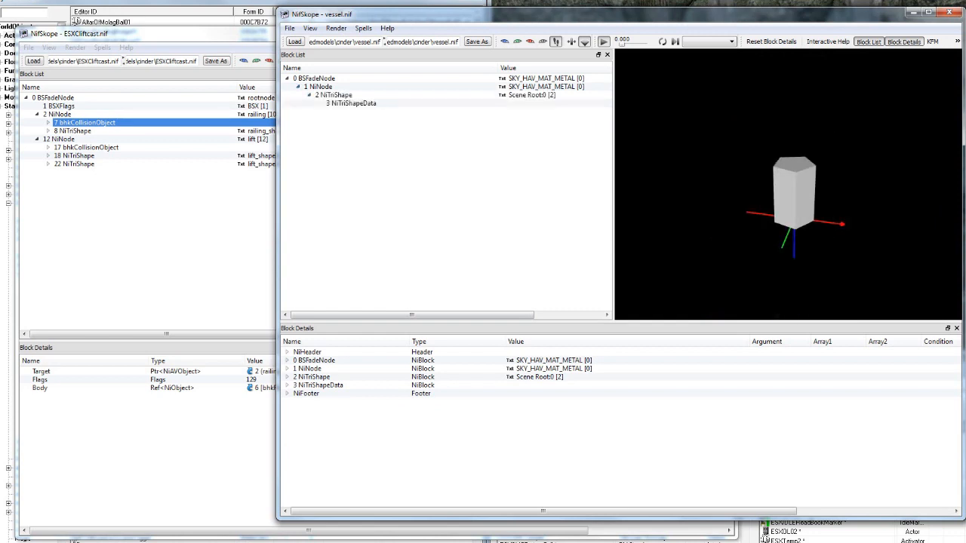
click(315, 78)
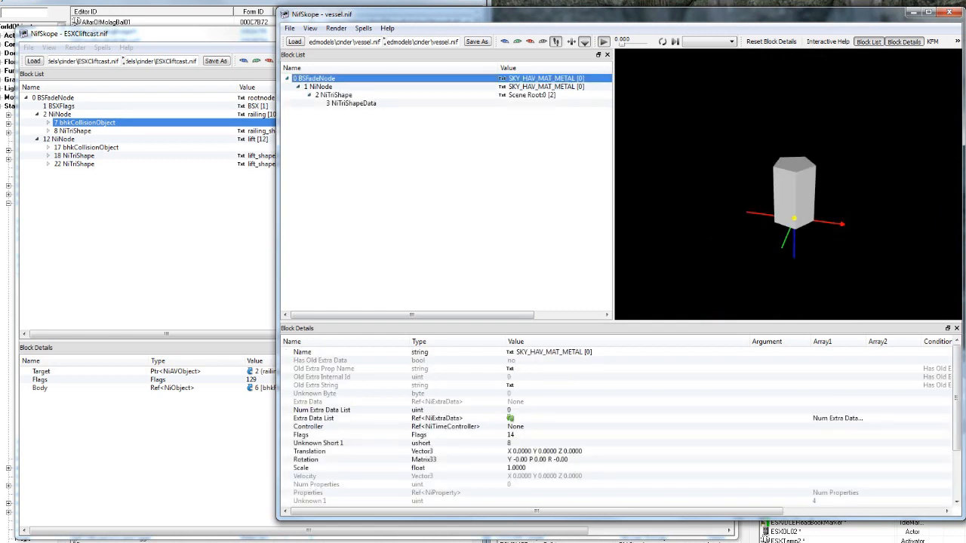
click(290, 28)
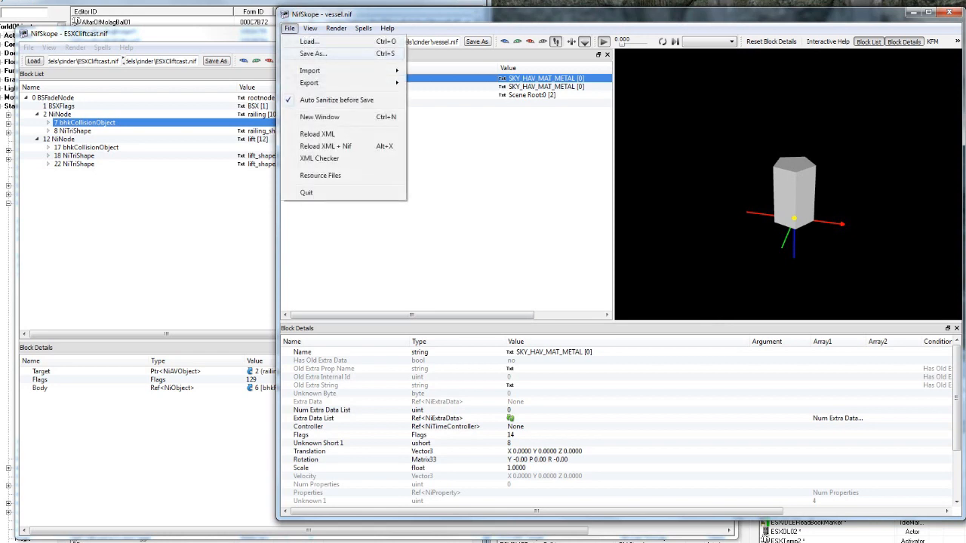
click(314, 52)
key(Return)
key(y)
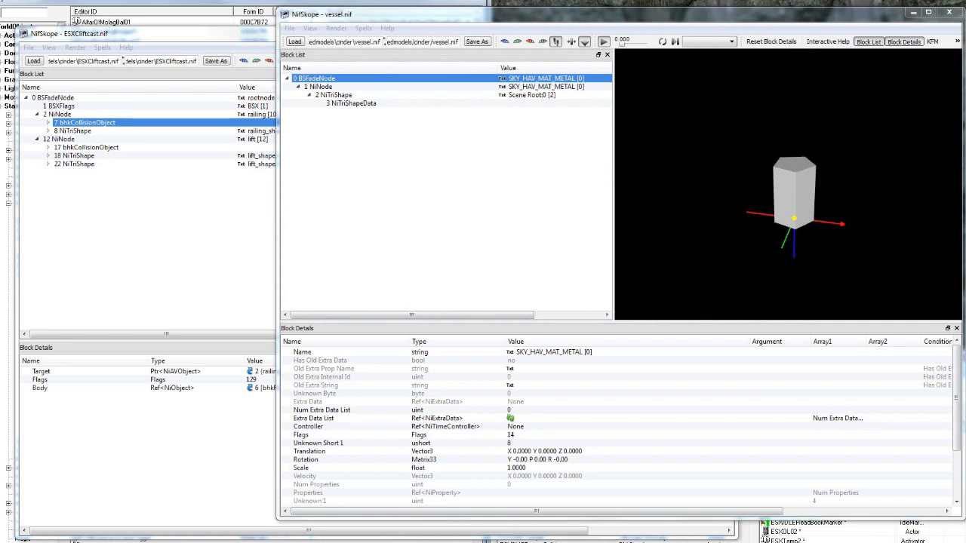
Step: Switch to ChunkMerge and convert vessel.nif using ESXClift_C1.nif as collision file, esxdwepipeTEMPLATE.nif as template, Mesh Data as source and single material Stone
click(503, 542)
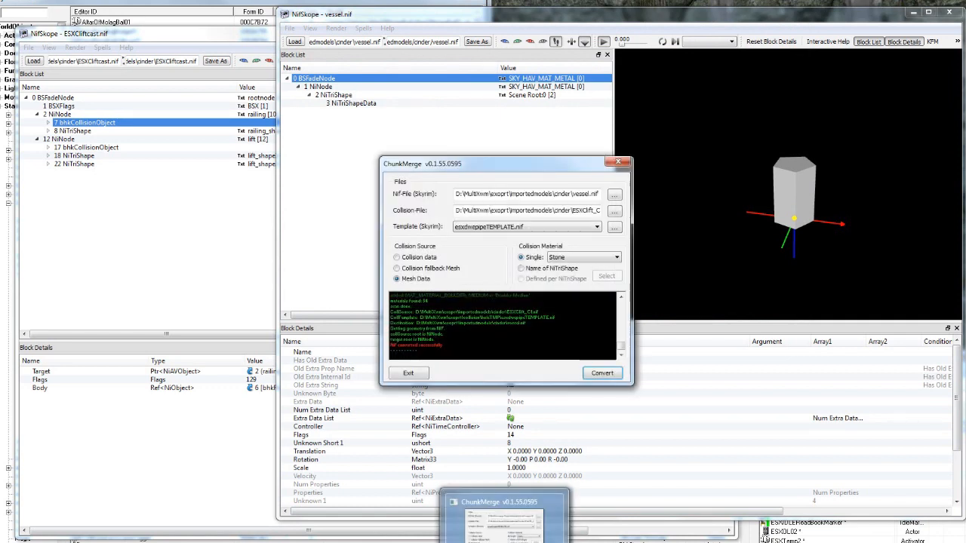
drag(600, 193, 571, 193)
click(588, 194)
click(579, 211)
click(576, 210)
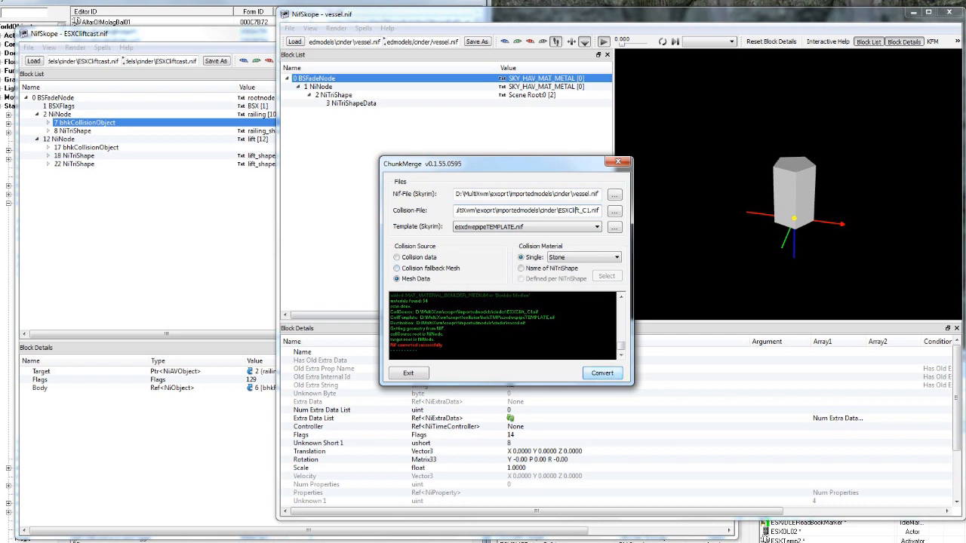
click(602, 373)
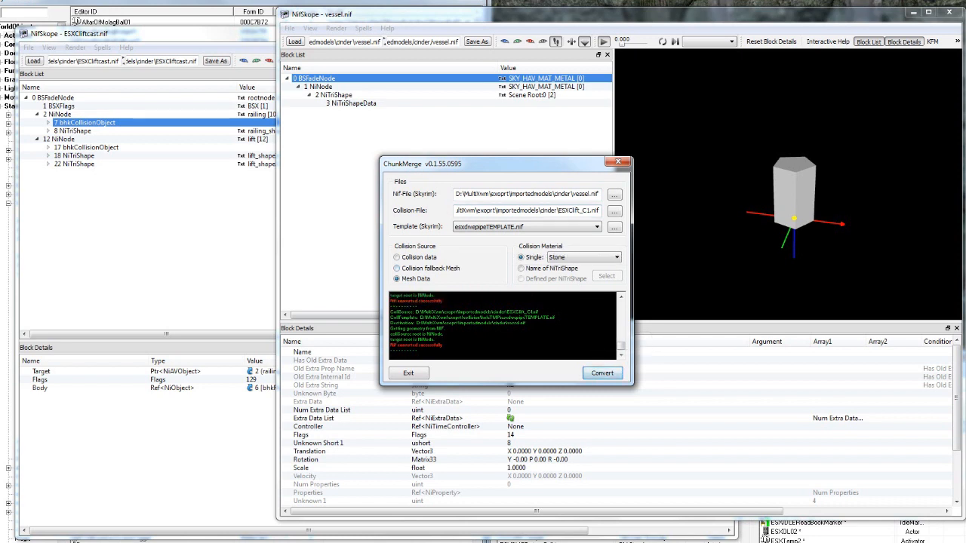
Step: Reload the converted vessel.nif from the cinder folder in NifSkope
click(295, 41)
scroll(511, 178, down, 5)
double_click(449, 240)
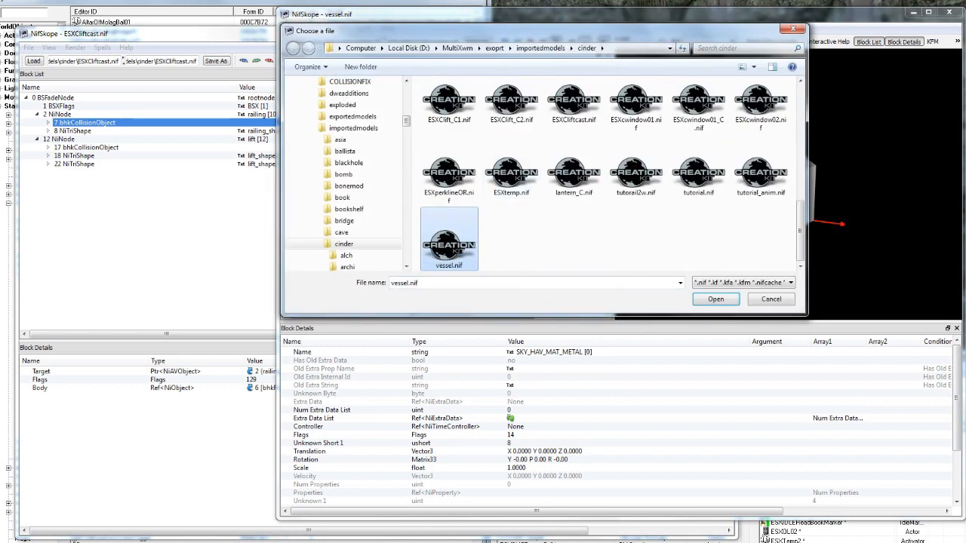
Step: Expand the full collision branch of vessel.nif and inspect its bhkRigidBody and bhkCollisionObject
click(286, 79)
click(298, 95)
click(298, 86)
click(309, 95)
click(320, 97)
click(319, 103)
click(329, 103)
click(331, 112)
right_click(328, 95)
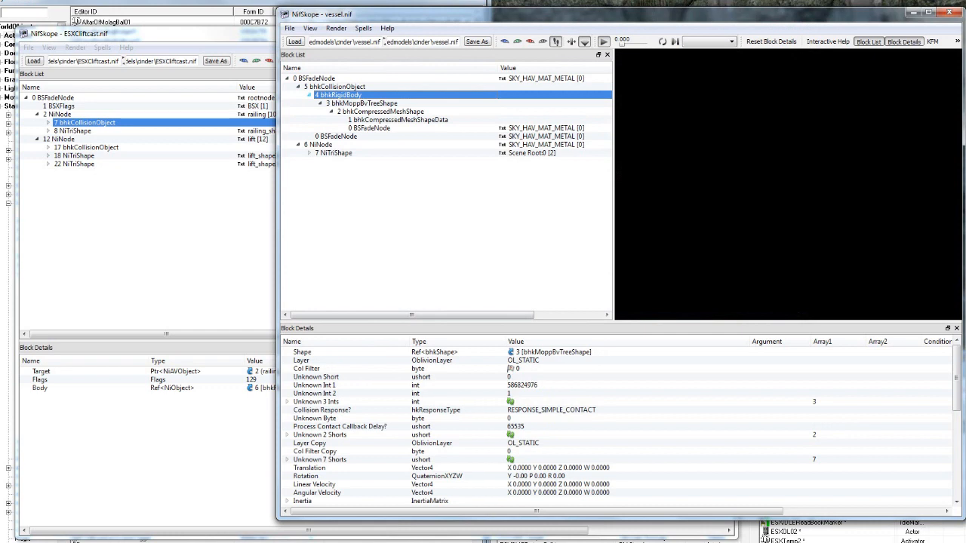
right_click(324, 86)
click(324, 86)
scroll(788, 185, down, 5)
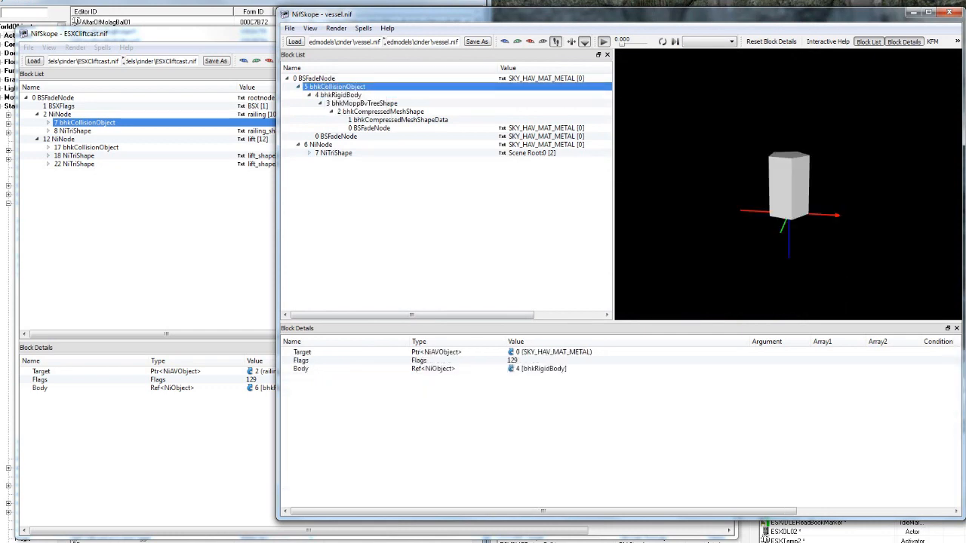
Step: Copy the bhkCompressedMeshShapeData block from vessel.nif and paste it into ESXCliftcast.nif
right_click(427, 120)
click(421, 120)
right_click(379, 119)
mouse_move(406, 128)
click(466, 153)
right_click(194, 272)
mouse_move(223, 316)
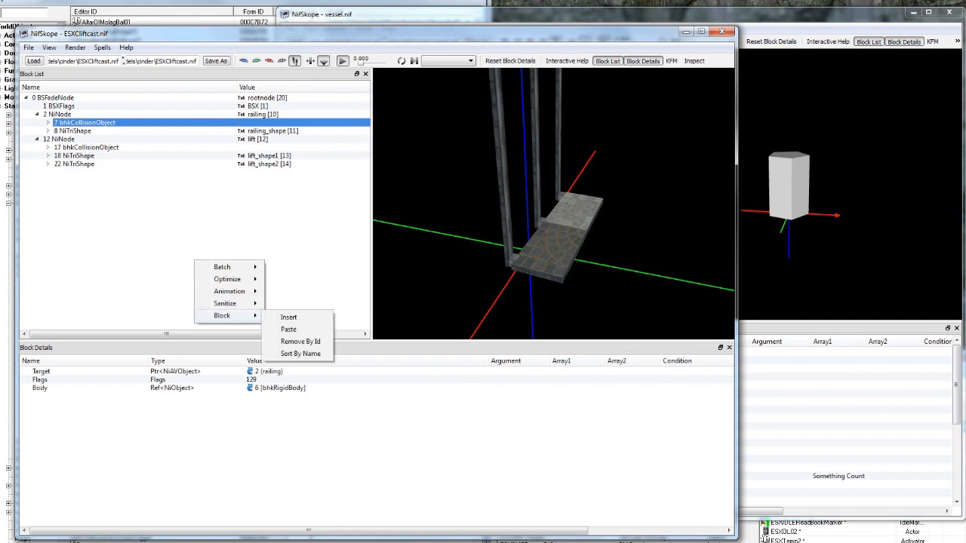
click(290, 331)
Step: Copy the bhkCompressedMeshShape block from vessel.nif and paste it into ESXCliftcast.nif
click(393, 14)
right_click(366, 111)
mouse_move(396, 115)
click(454, 142)
right_click(168, 242)
mouse_move(198, 285)
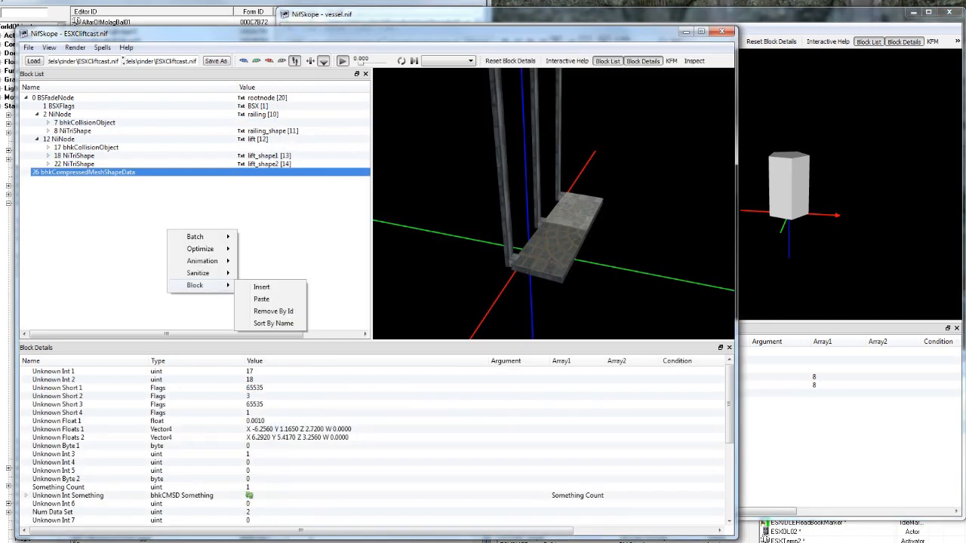
click(261, 299)
Step: Look through the nested collision blocks of vessel.nif, including bhkMoppBvTreeShape and bhkCompressedMeshShapeData
click(377, 15)
key(Up)
key(Up)
key(Up)
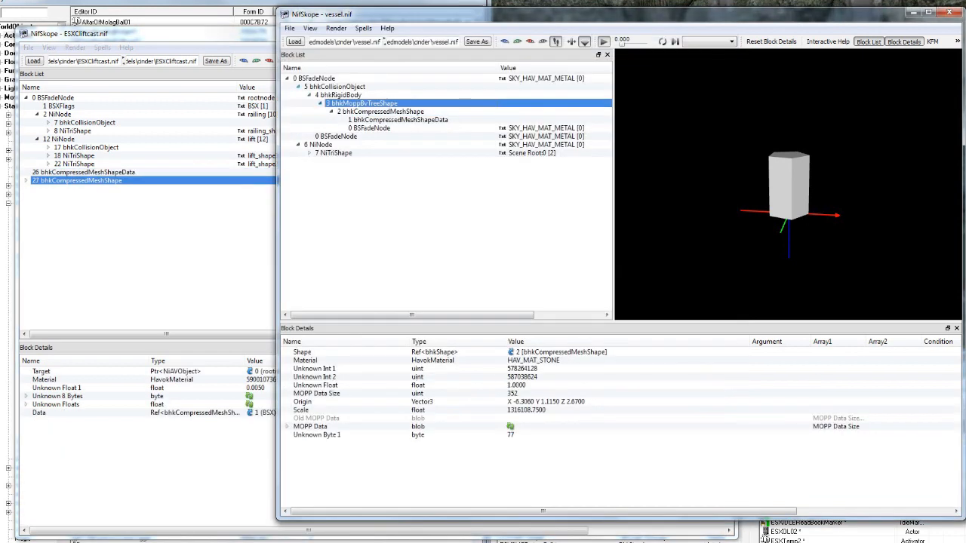
key(Down)
key(Down)
key(Down)
key(Down)
Step: Remove the pasted bhkCompressedMeshShapeData and bhkCompressedMeshShape blocks from ESXCliftcast.nif
click(83, 172)
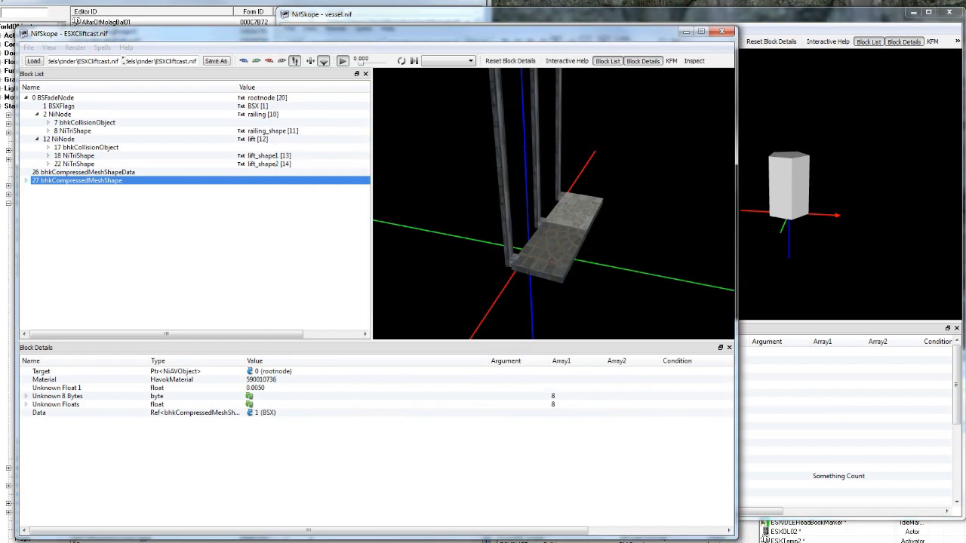
key(ctrl+Delete)
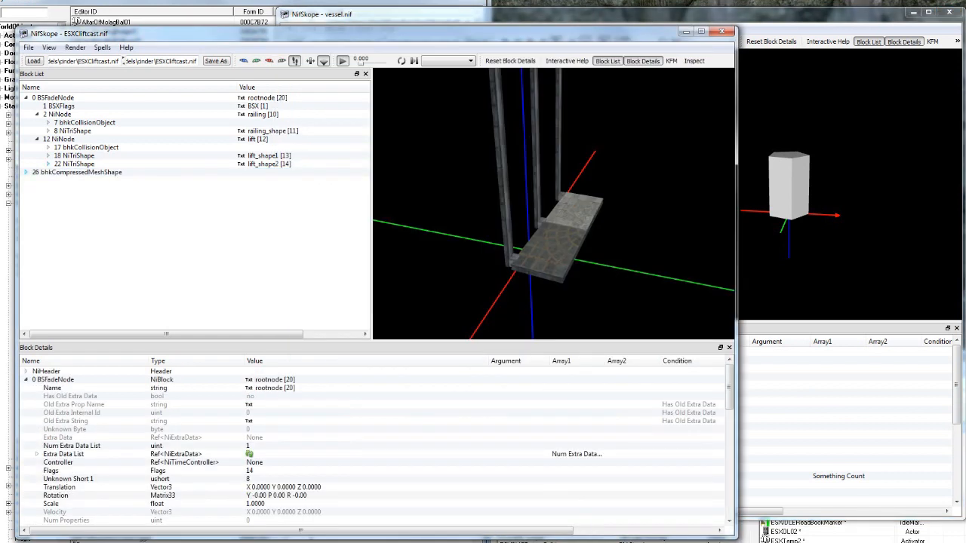
click(83, 172)
key(ctrl+Delete)
Step: Inspect the railing's shape and expanded collision object, and check the root BSFadeNode's Collision Object property
click(76, 131)
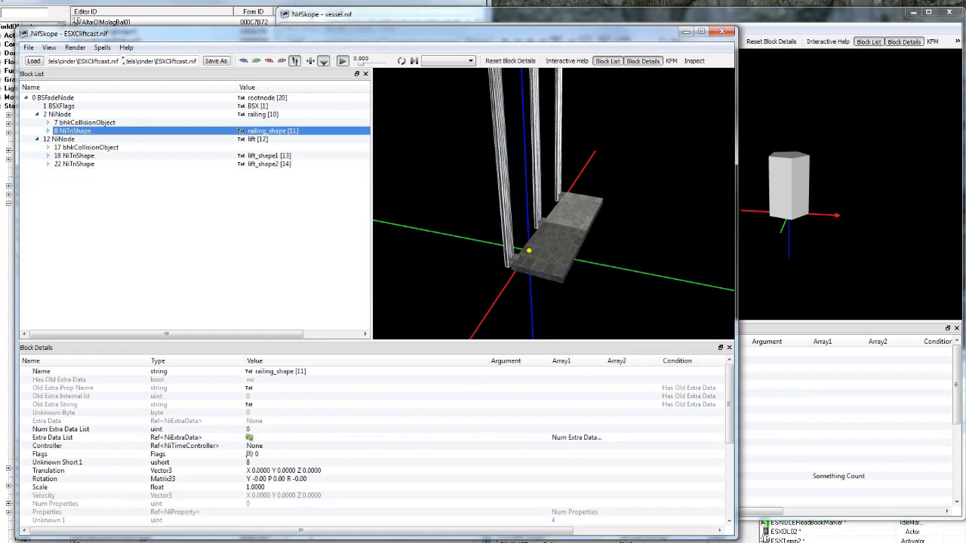
click(84, 122)
click(48, 123)
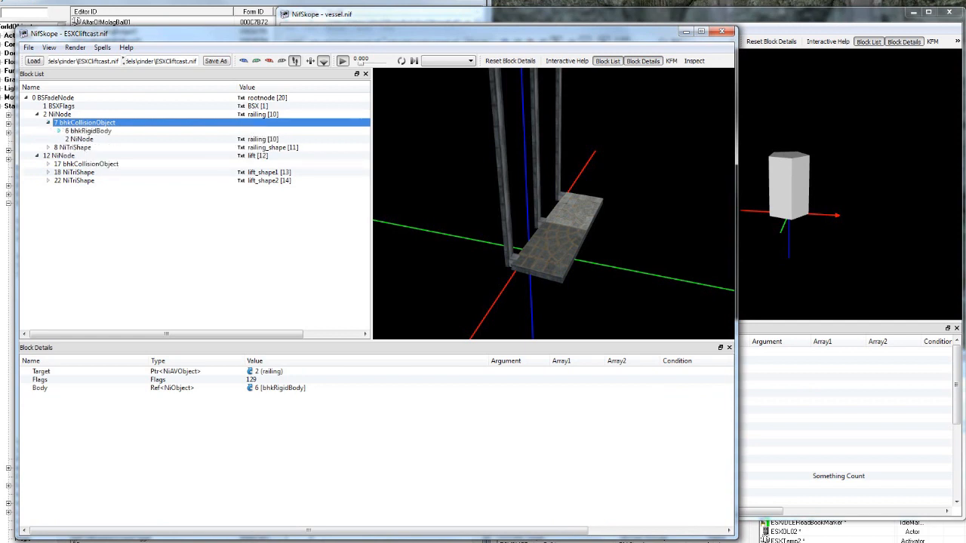
click(62, 114)
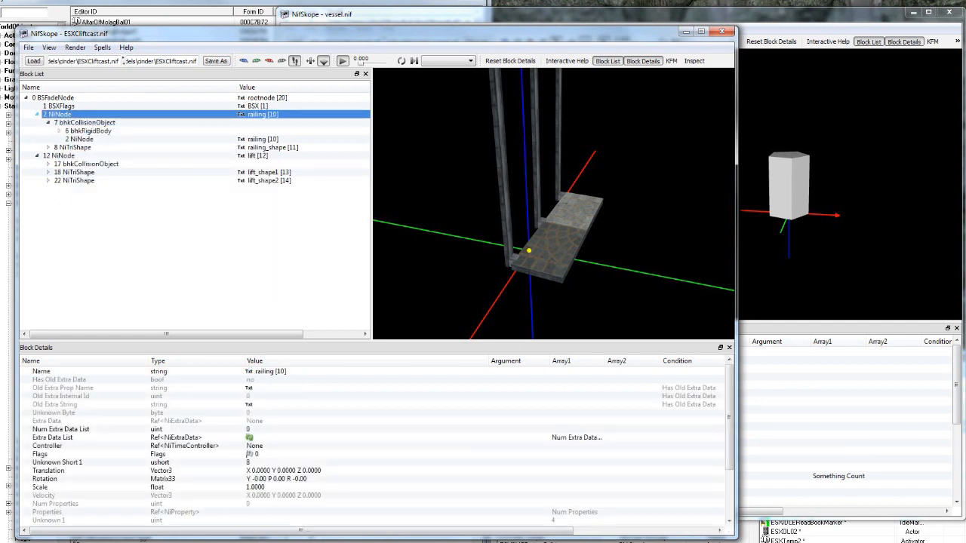
click(56, 98)
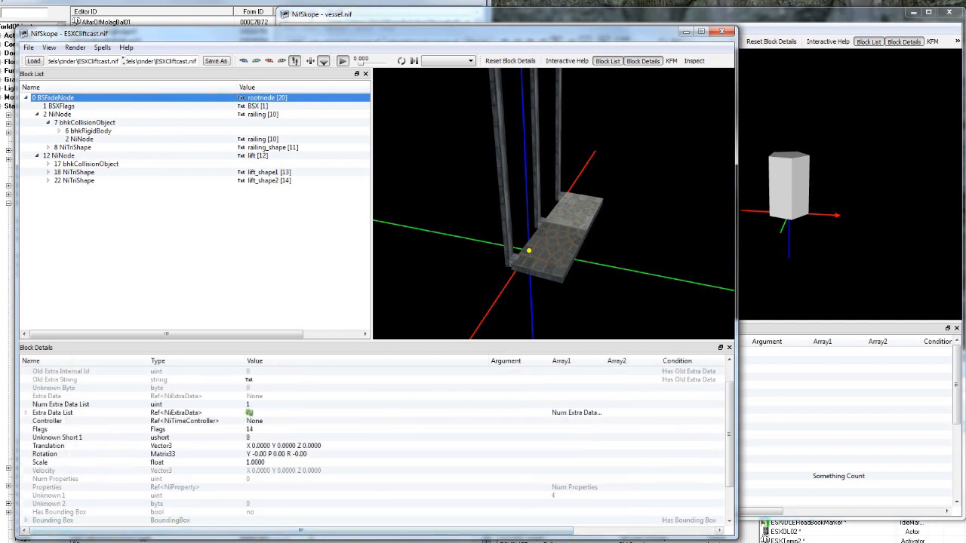
scroll(374, 445, down, 3)
click(55, 486)
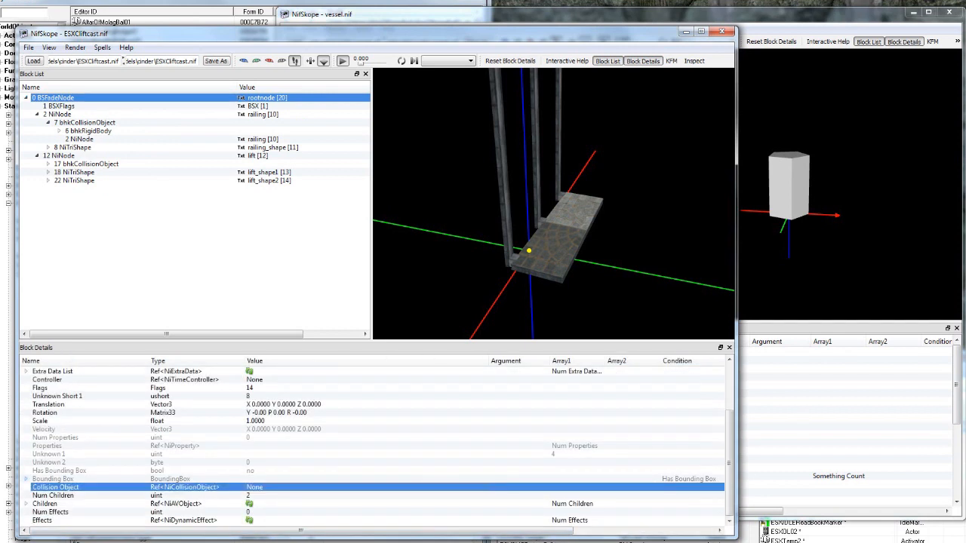
Step: Examine the railing NiNode, its NiTriShape and the node's Collision Object reference
click(86, 122)
click(59, 115)
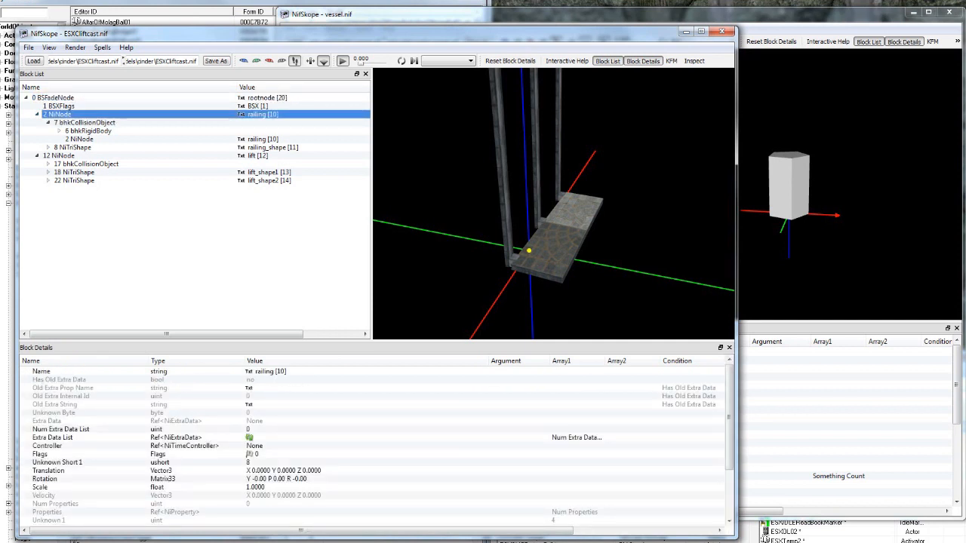
click(74, 148)
mouse_move(554, 113)
middle_down()
mouse_move(554, 412)
mouse_move(555, 131)
middle_up()
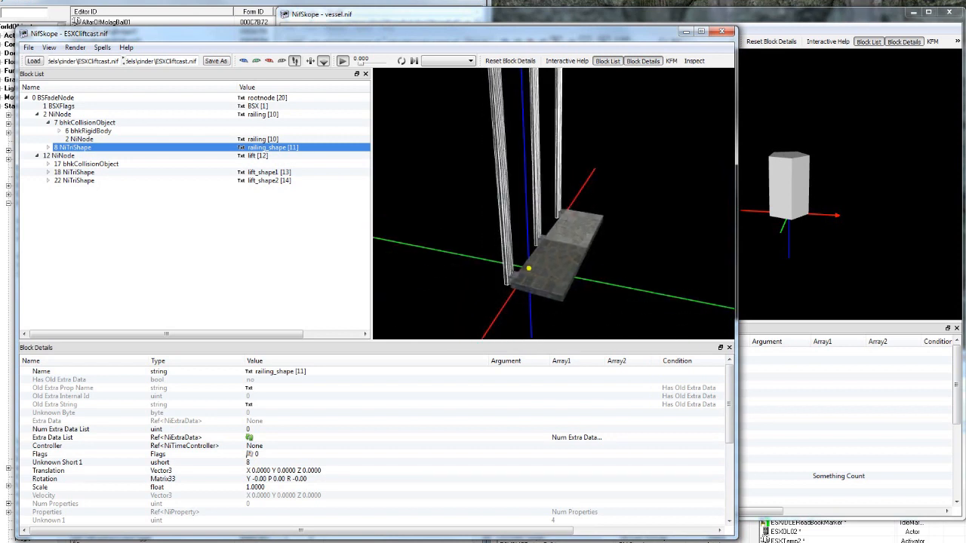
click(48, 148)
click(48, 148)
click(60, 115)
scroll(227, 445, down, 2)
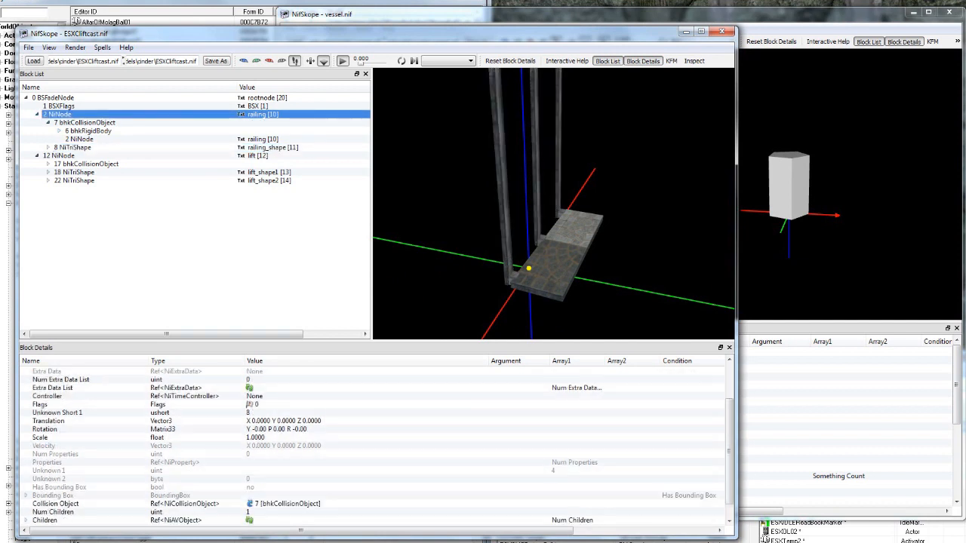
scroll(226, 445, down, 2)
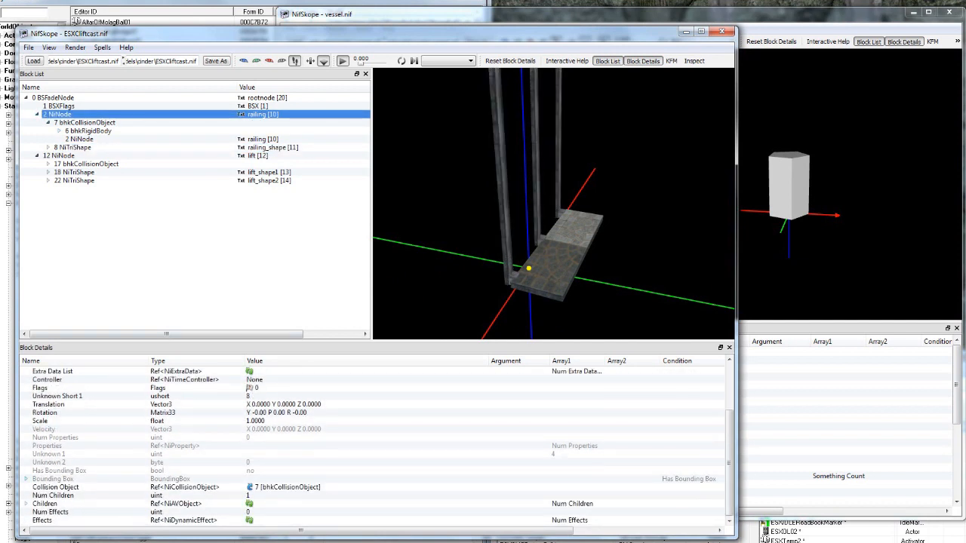
click(283, 487)
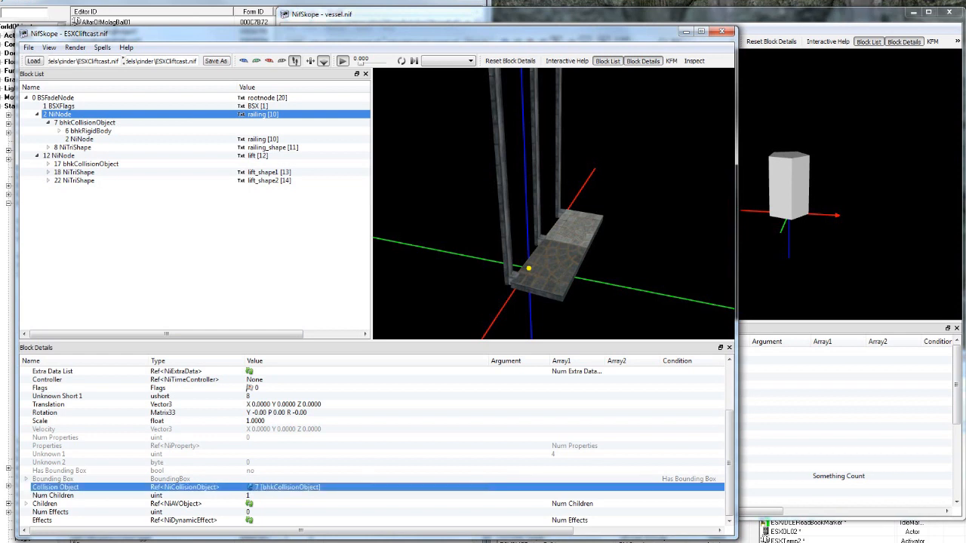
Step: Inspect the railing's bhkCollisionObject and its Target reference to the railing node
click(249, 487)
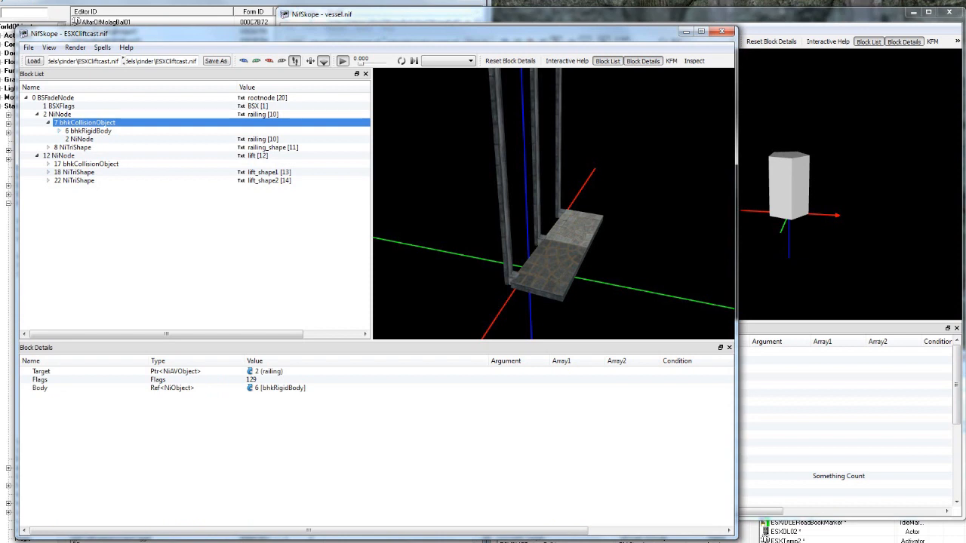
click(267, 371)
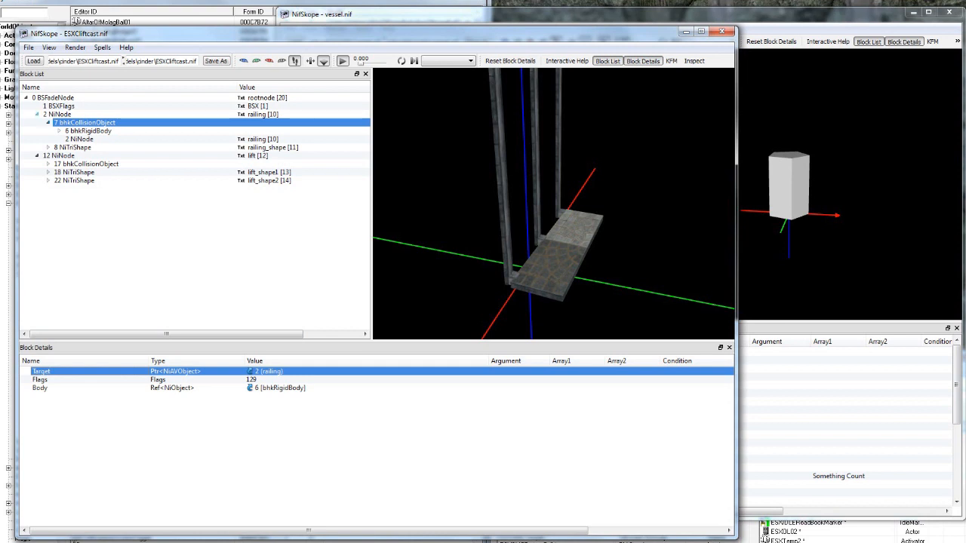
click(257, 371)
click(84, 122)
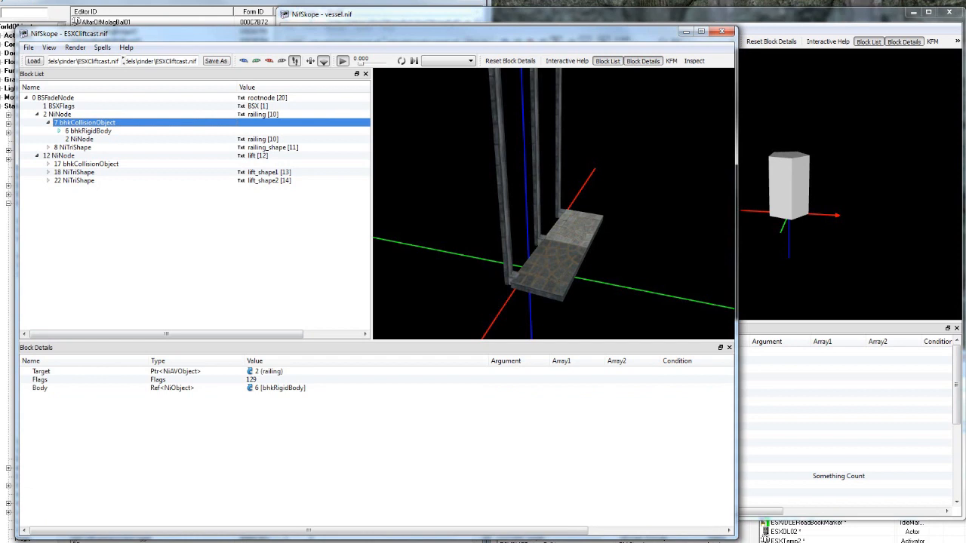
Step: Expand the railing's nested collision blocks and compare the Target of its bhkCompressedMeshShape with that of its bhkCollisionObject
click(60, 130)
click(71, 139)
double_click(128, 147)
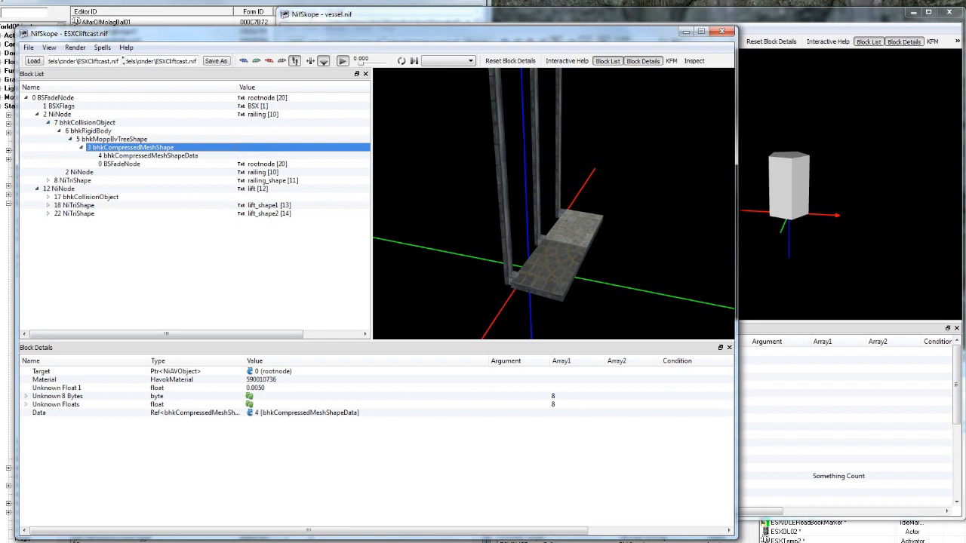
click(42, 371)
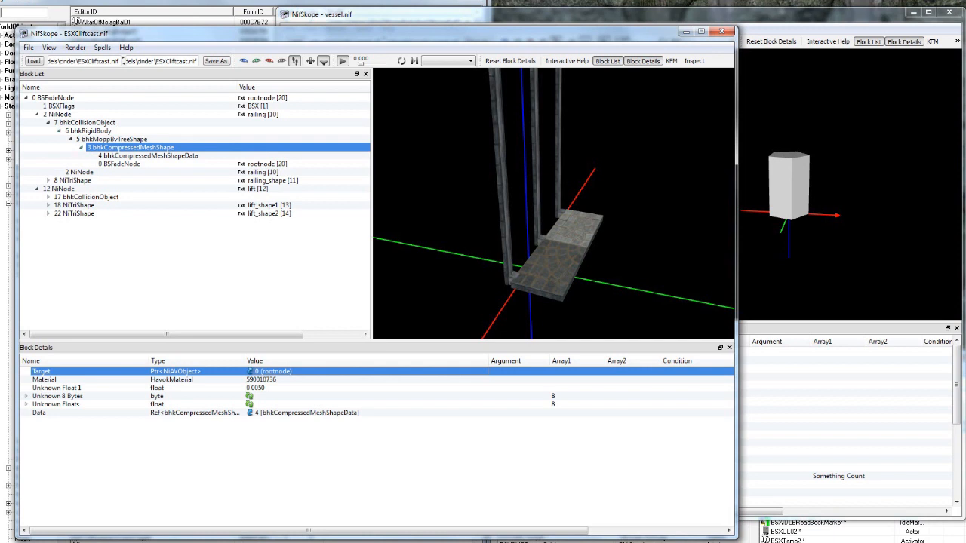
click(88, 131)
click(85, 123)
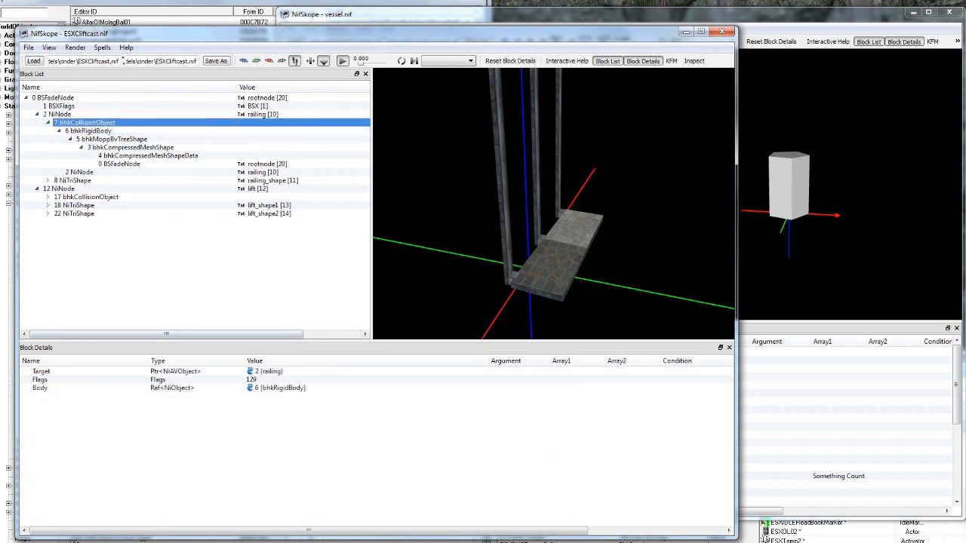
click(41, 371)
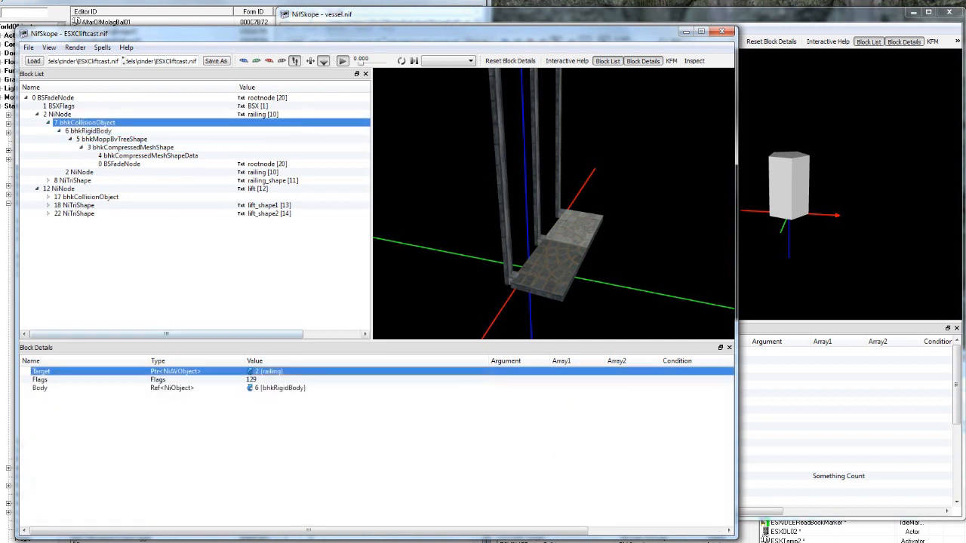
double_click(261, 371)
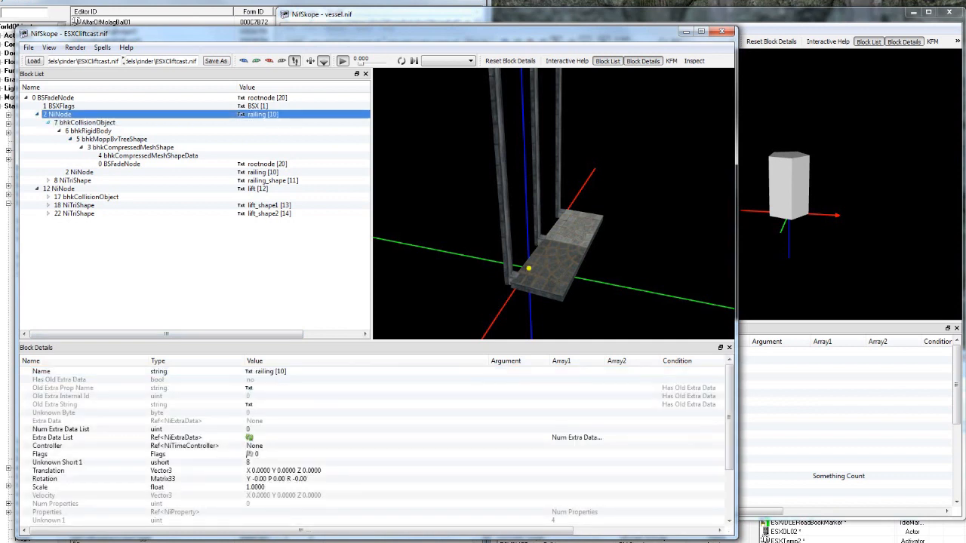
Step: Collapse the railing's collision object, expand the lift's collision blocks and inspect its bhkCollisionObject and bhkCompressedMeshShape
click(58, 123)
click(49, 122)
click(48, 147)
click(59, 156)
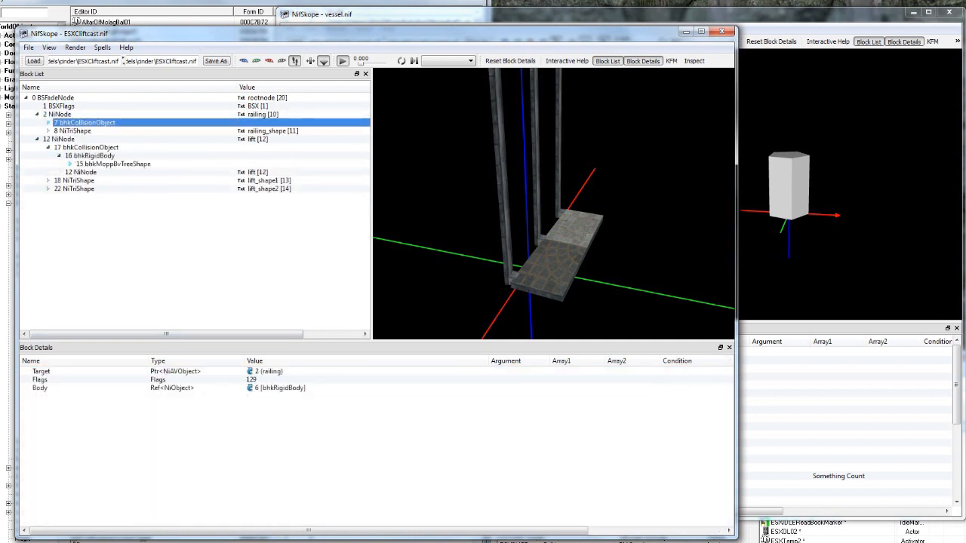
click(70, 164)
click(81, 172)
click(86, 147)
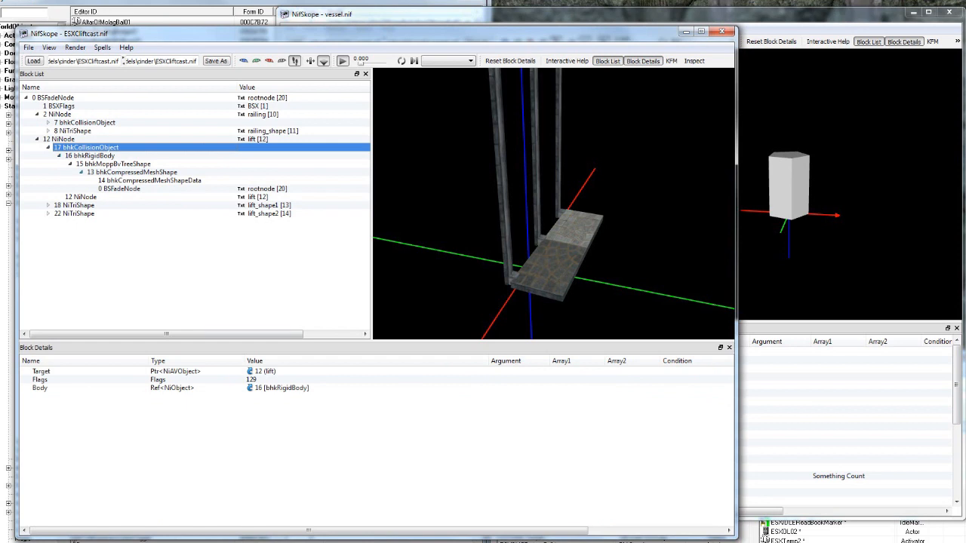
click(113, 172)
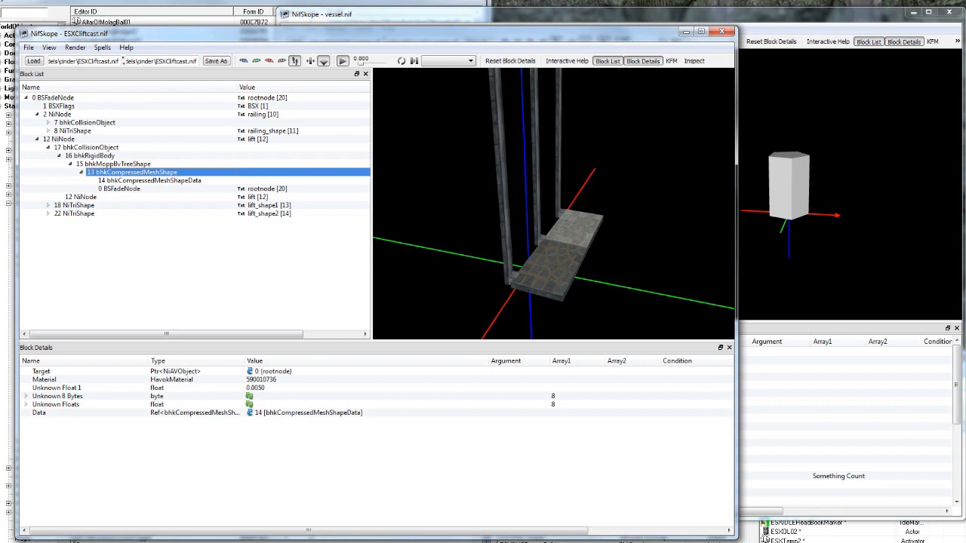
Step: Review the node hierarchy from the root BSFadeNode down to the direct children of the railing and lift nodes
click(36, 139)
click(37, 114)
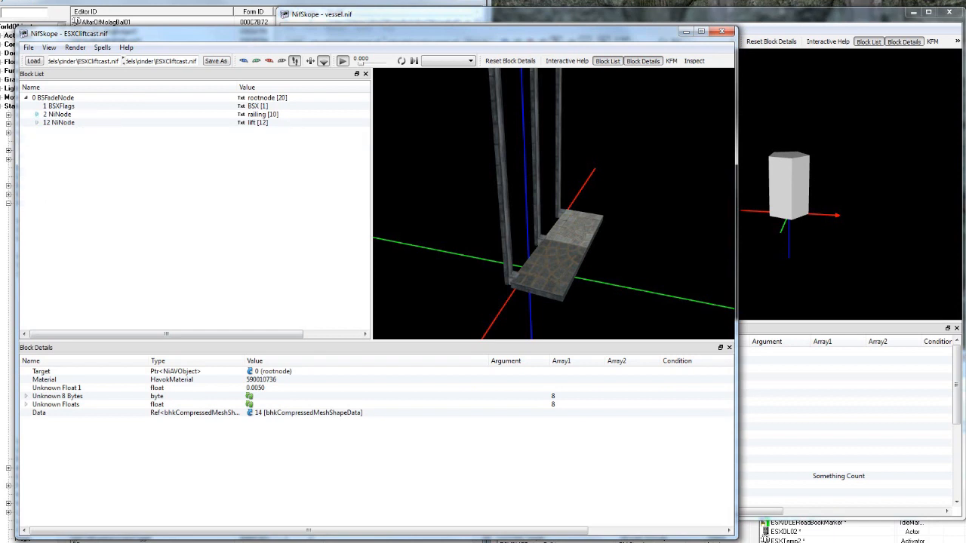
click(53, 97)
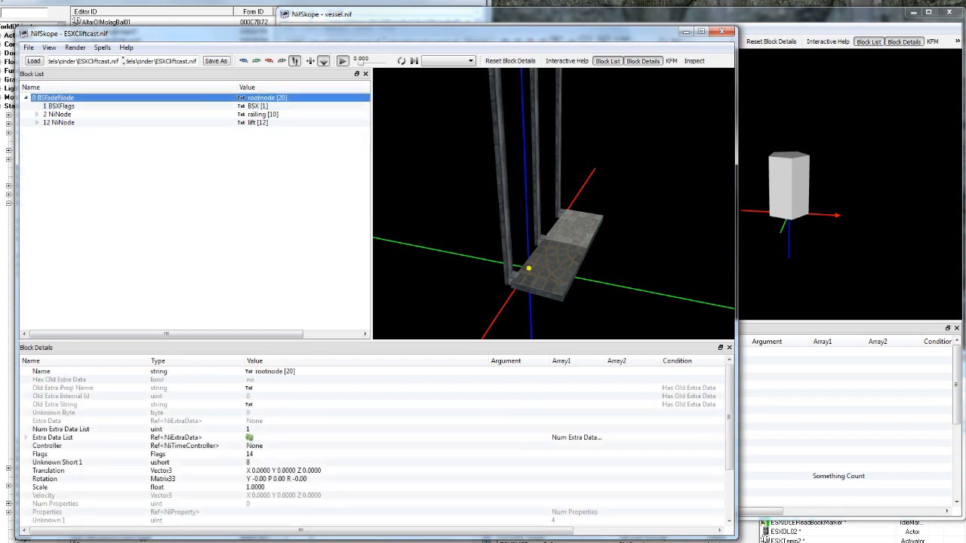
click(36, 114)
click(68, 122)
click(36, 139)
click(49, 147)
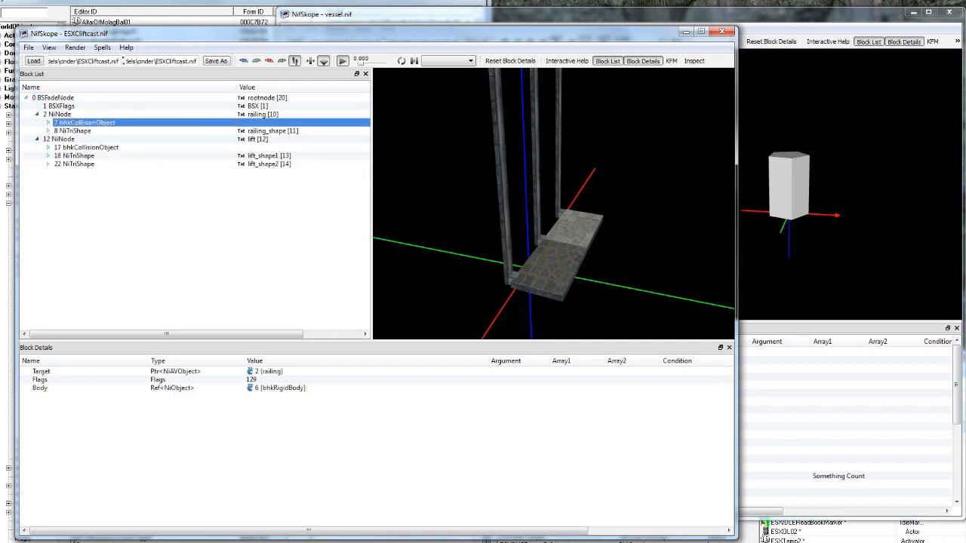
Step: Check the root BSFadeNode's Name property and its string index
click(55, 97)
click(268, 98)
right_click(286, 371)
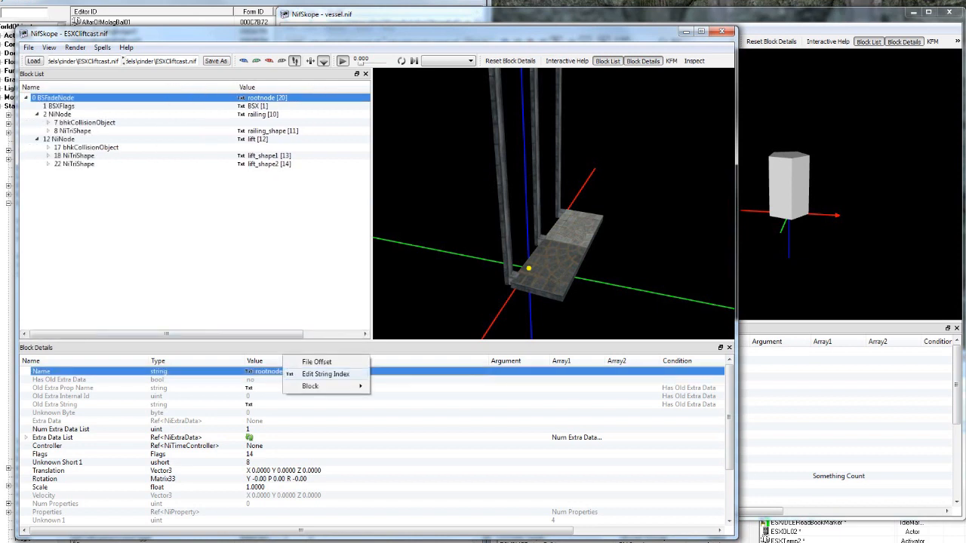
click(326, 374)
key(Escape)
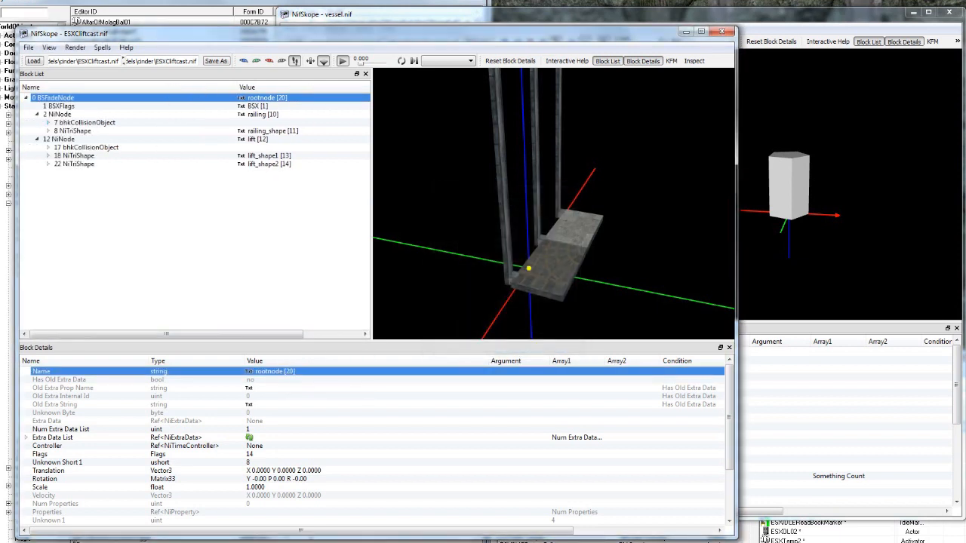
Step: Widen the ESXCliftcast.nif window and its block list, keeping the node names and values in view
click(263, 114)
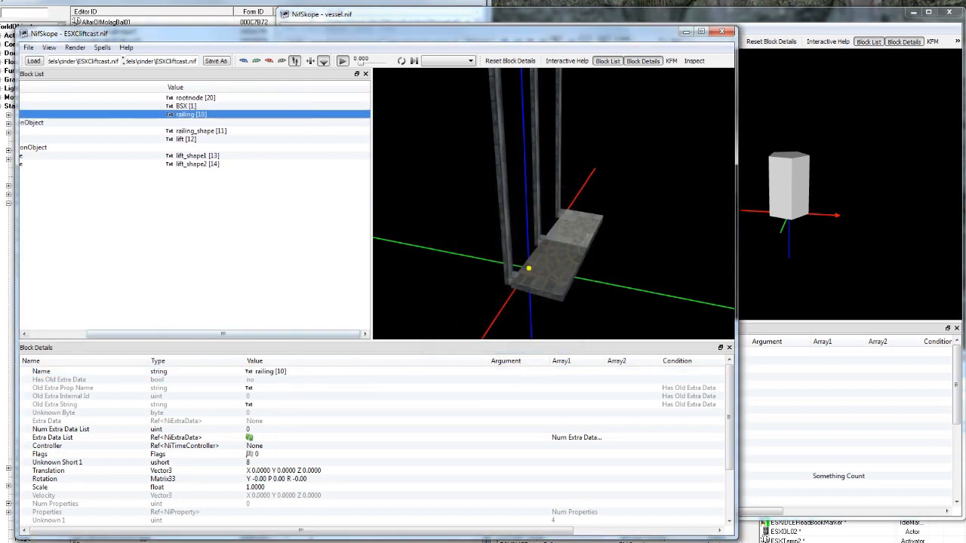
drag(222, 335, 164, 334)
drag(16, 332, 0, 332)
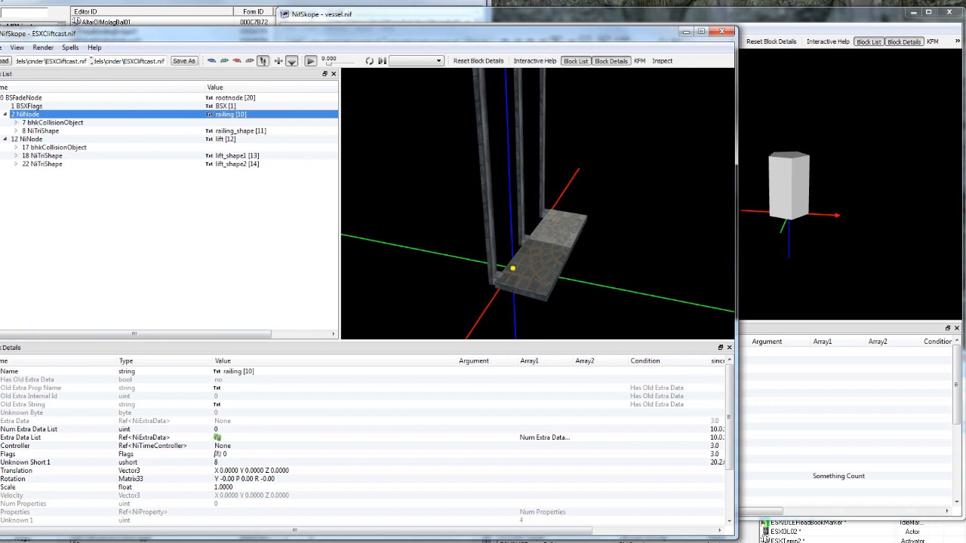
drag(340, 226, 376, 226)
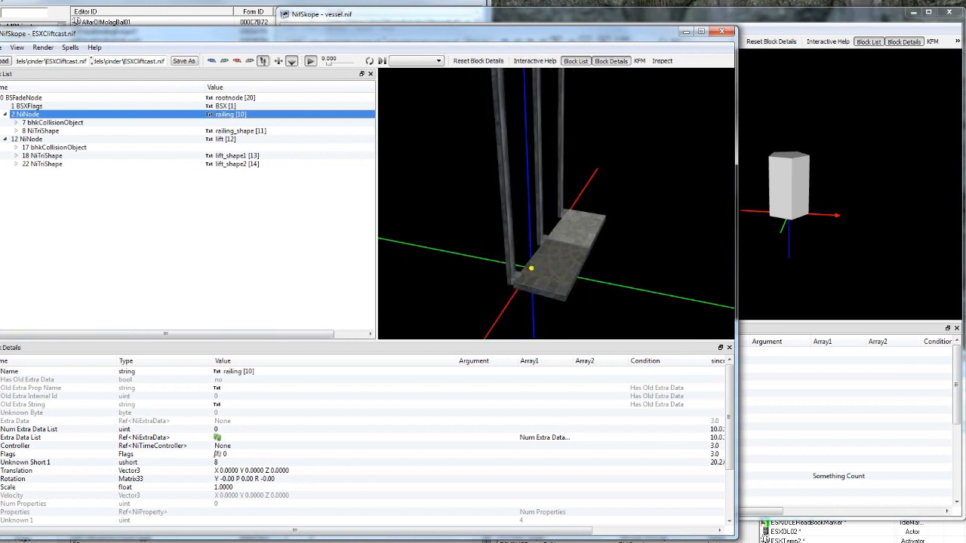
drag(735, 226, 752, 226)
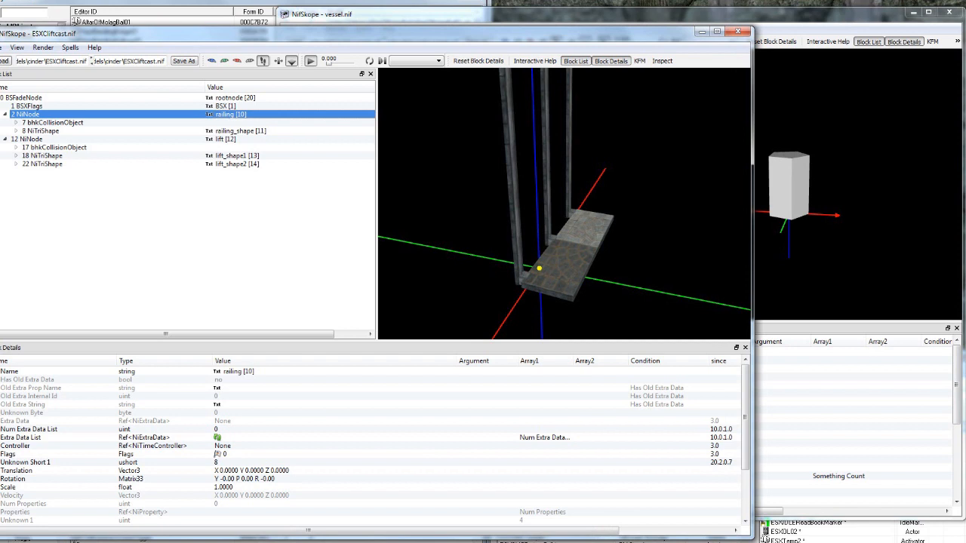
Step: Insert a NiDefaultAVObjectPalette block into ESXCliftcast.nif
click(46, 156)
click(45, 163)
click(31, 139)
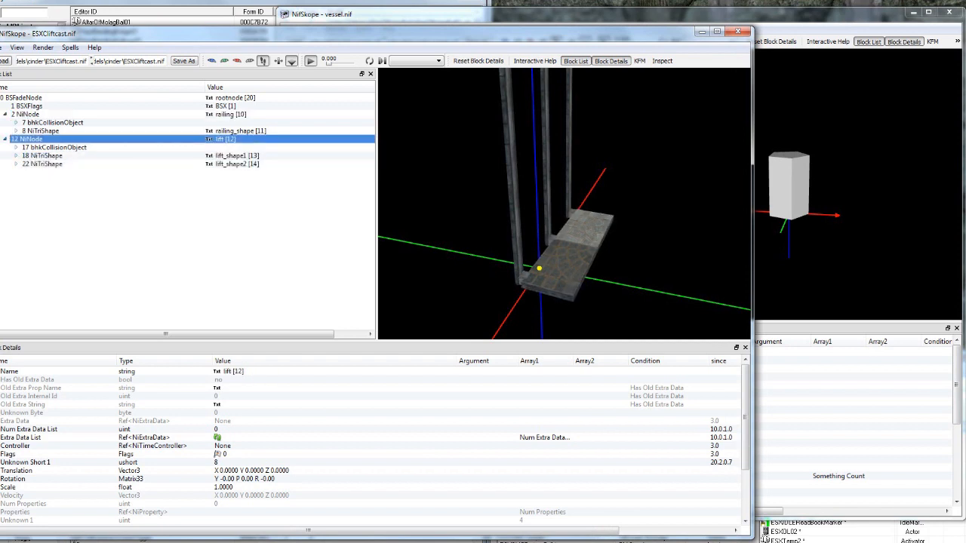
right_click(105, 181)
mouse_move(139, 235)
click(193, 239)
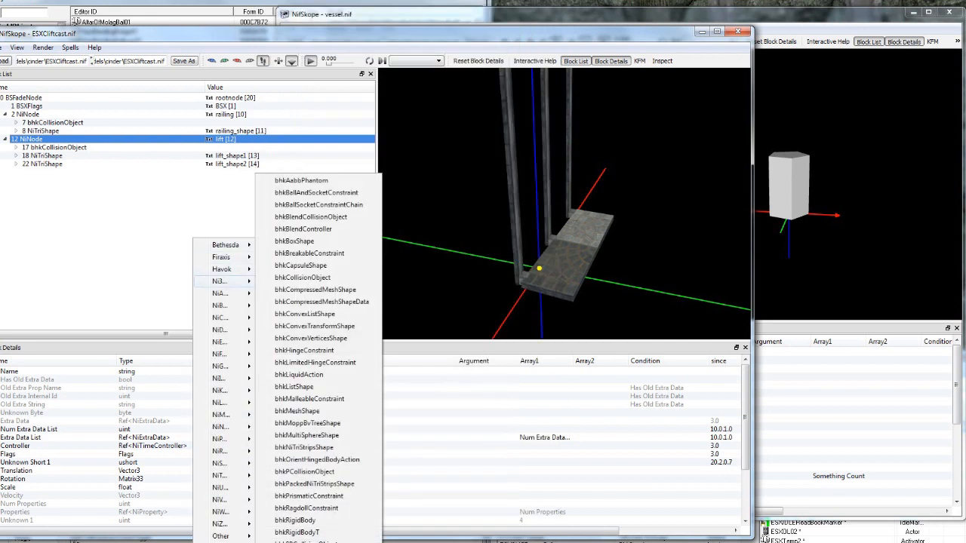
mouse_move(220, 317)
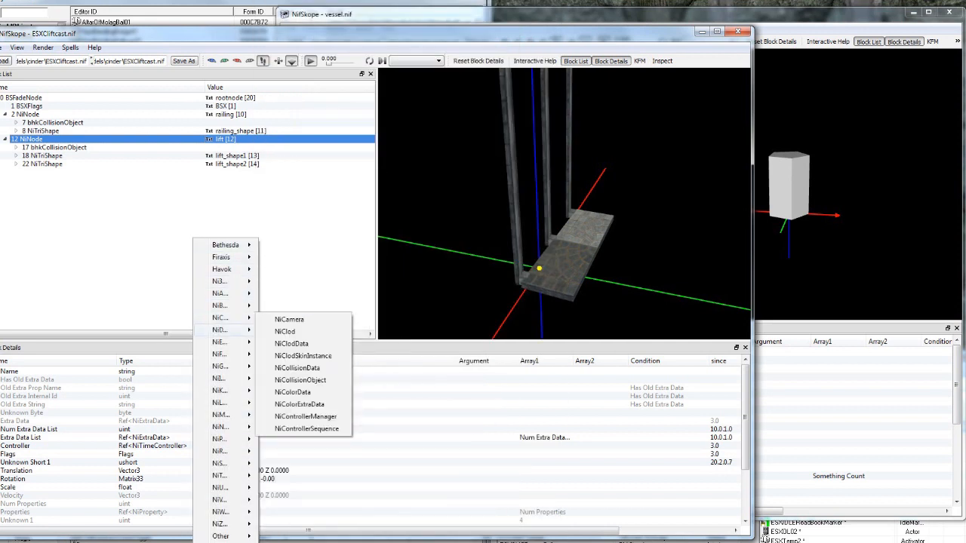
click(302, 341)
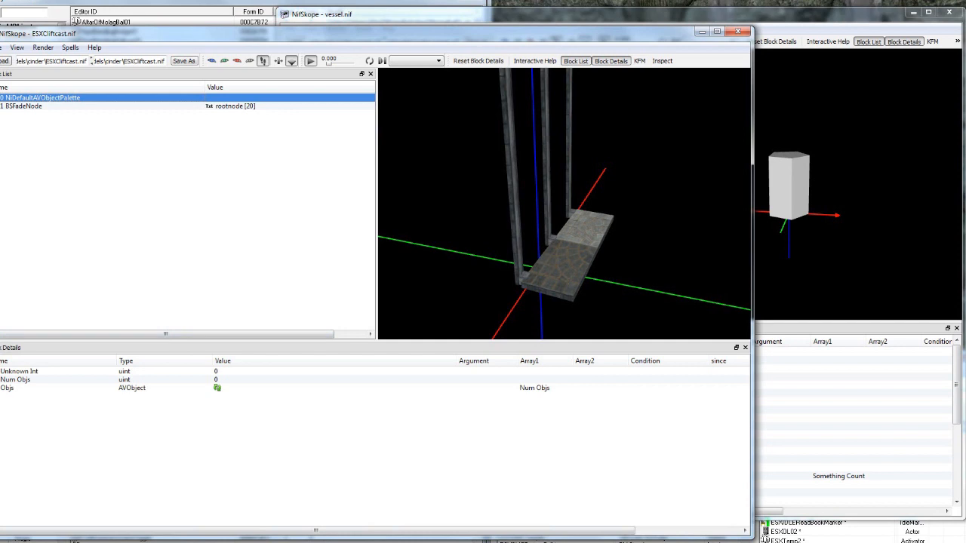
Step: Set the palette's Num Objs to 5 and update the Objs array to create the entries
double_click(227, 379)
text(5)
key(Return)
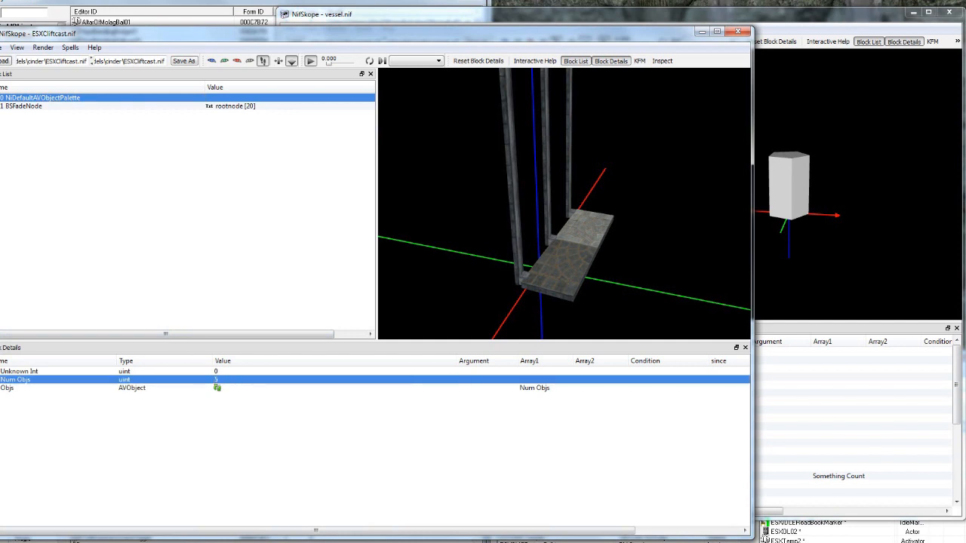
double_click(217, 388)
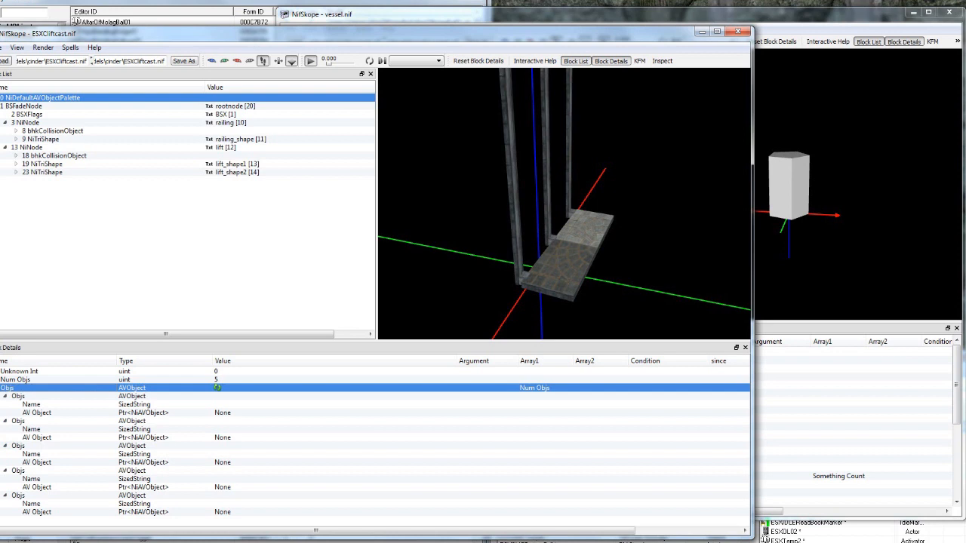
Step: Name the first palette entry railing and link its AV Object to block 3
double_click(224, 406)
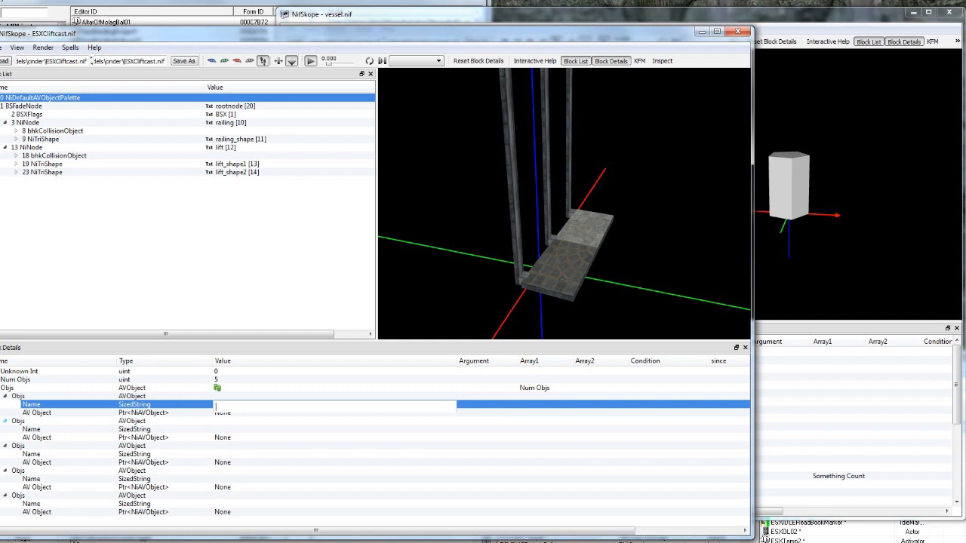
text(railing)
key(Return)
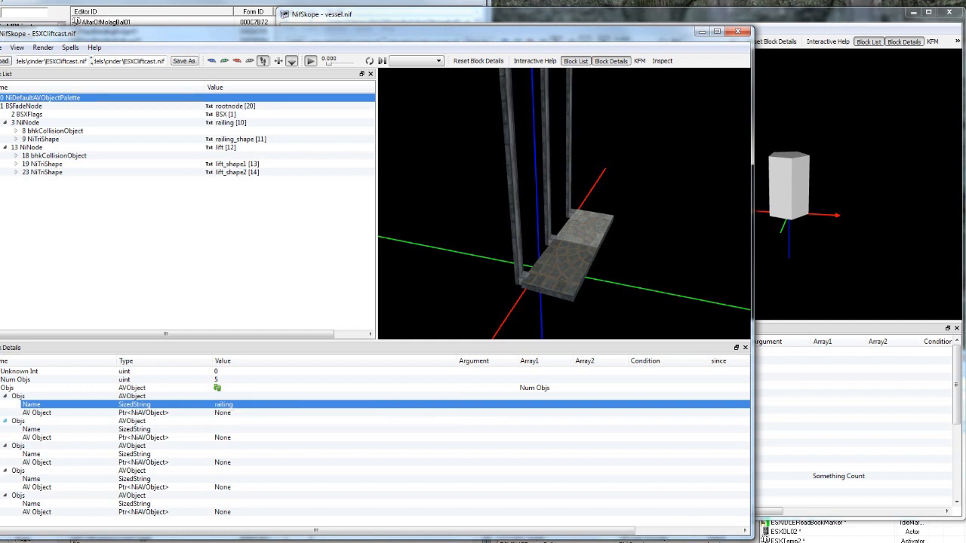
double_click(223, 413)
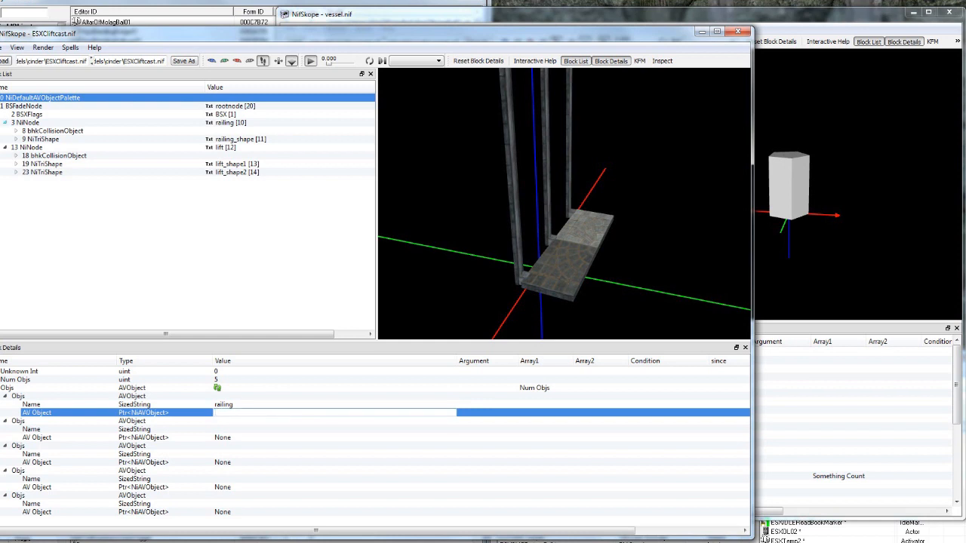
text(3)
key(Return)
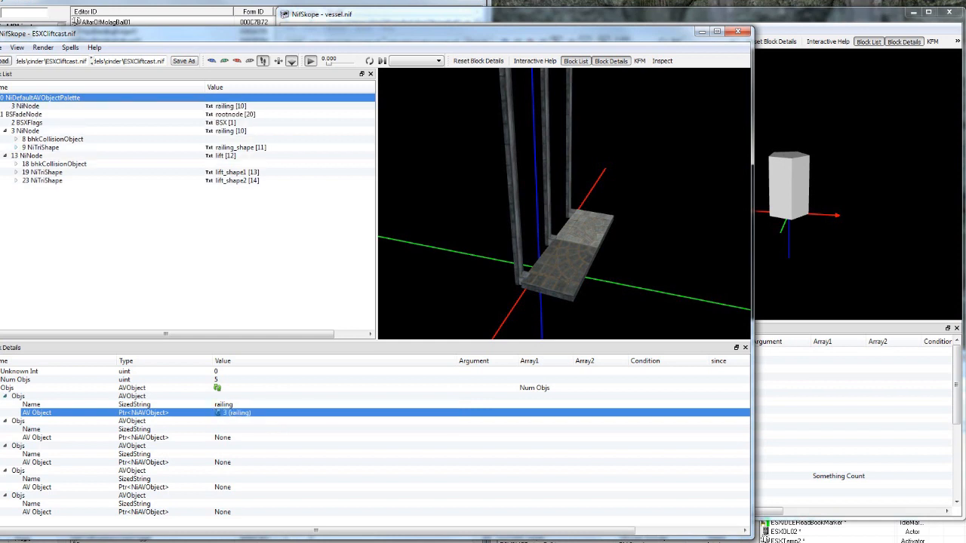
Step: Name the second palette entry railing_shape and link its AV Object to block 9
double_click(223, 429)
text(railing_shape)
key(Return)
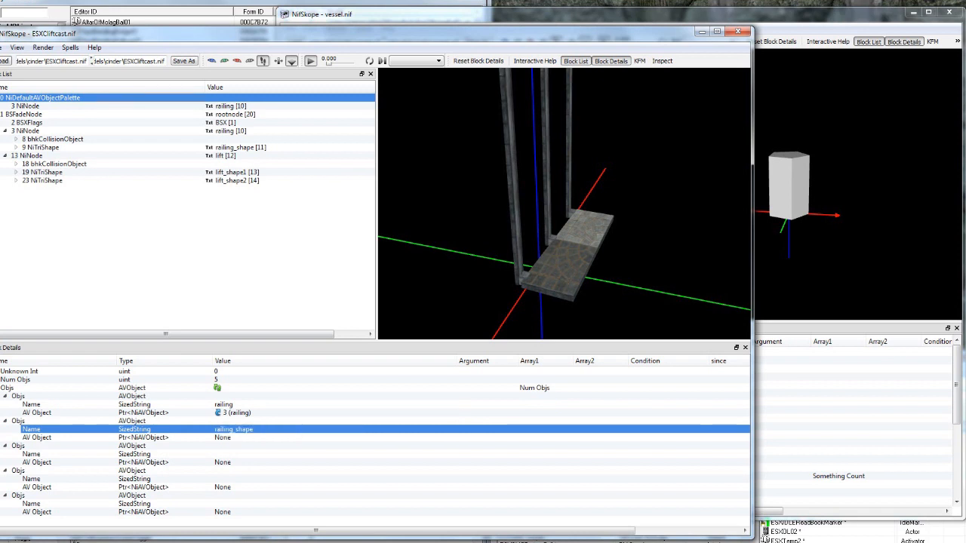
double_click(223, 438)
text(9)
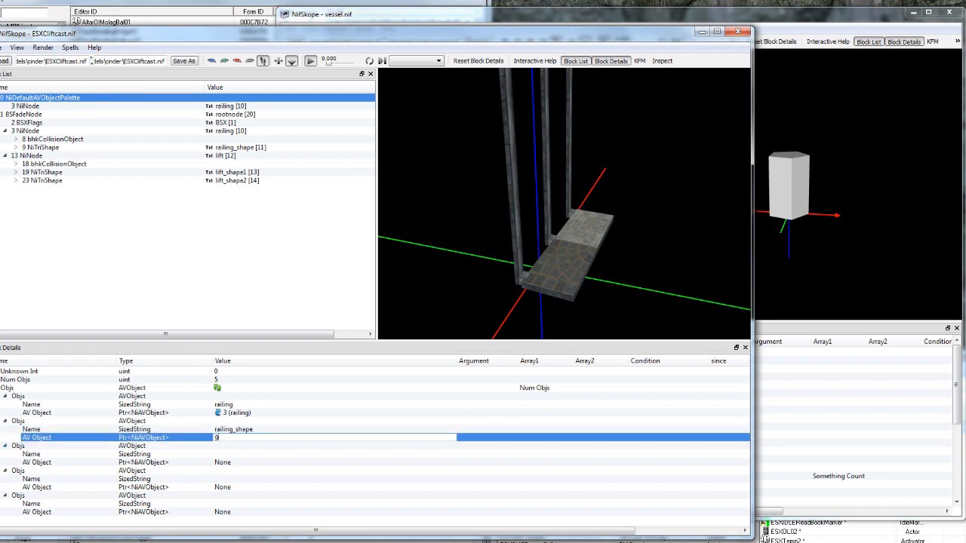
key(Return)
Step: Name the third palette entry lift and link its AV Object to block 13
double_click(224, 454)
text(lift)
key(Return)
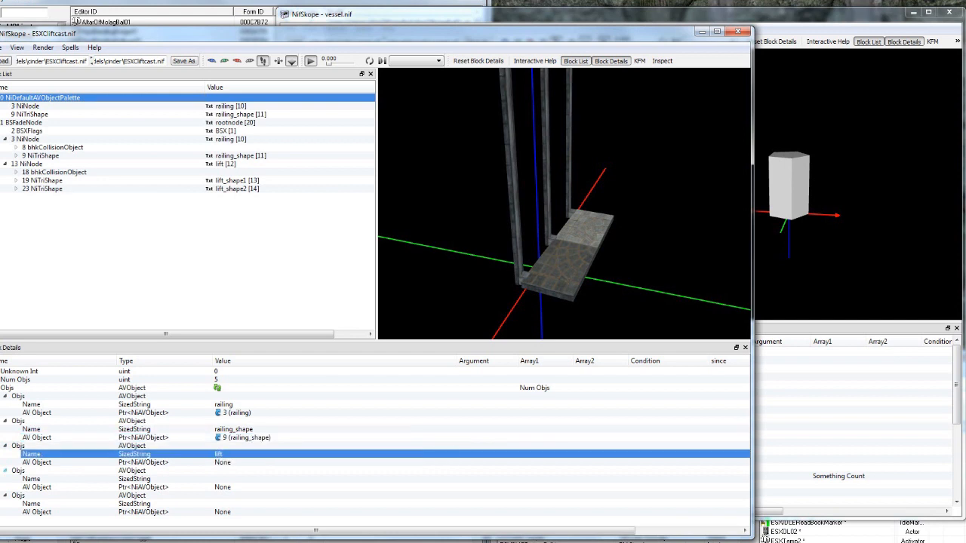
double_click(223, 462)
text(13)
key(Return)
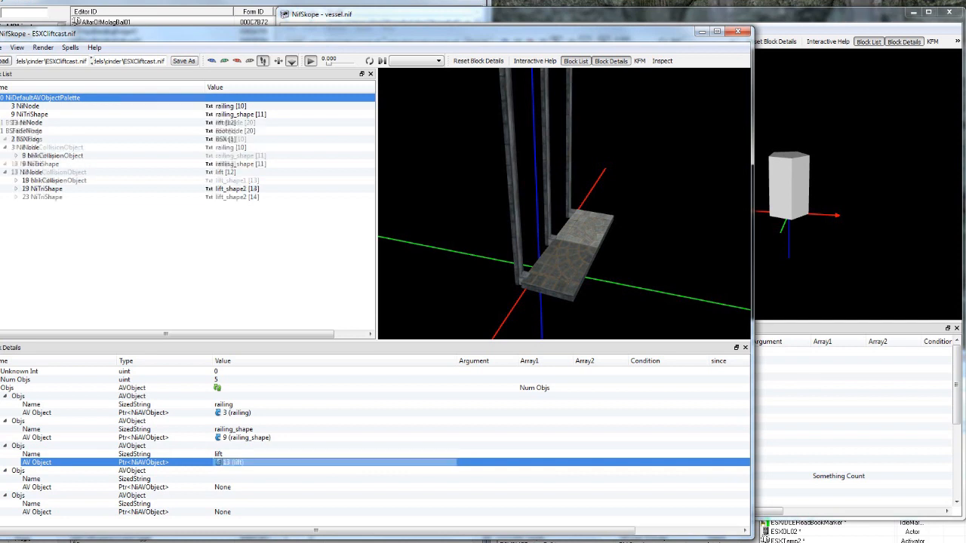
Step: Name the fourth palette entry lift_shape1 and link its AV Object to block 19
double_click(223, 479)
text(lift_shape1)
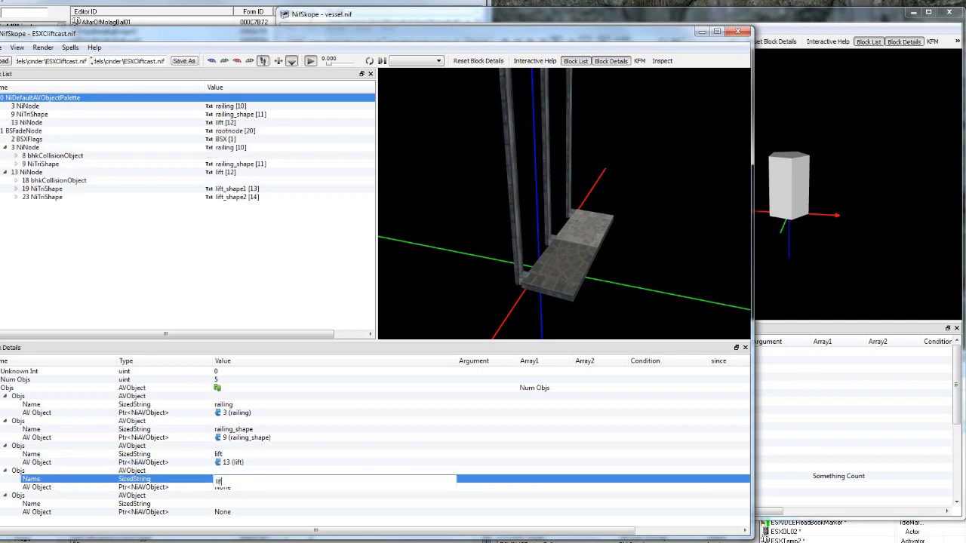
key(Return)
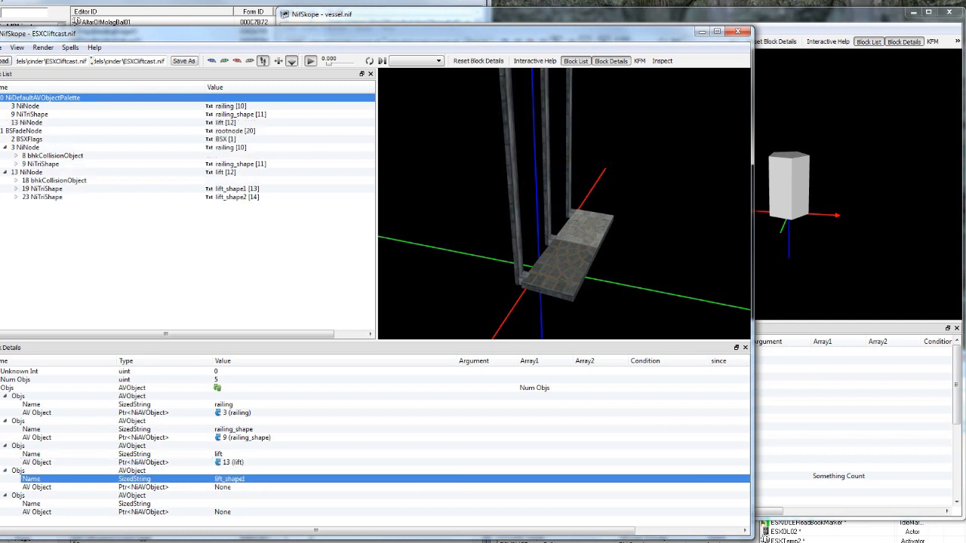
double_click(224, 487)
text(10)
key(BackSpace)
text(9)
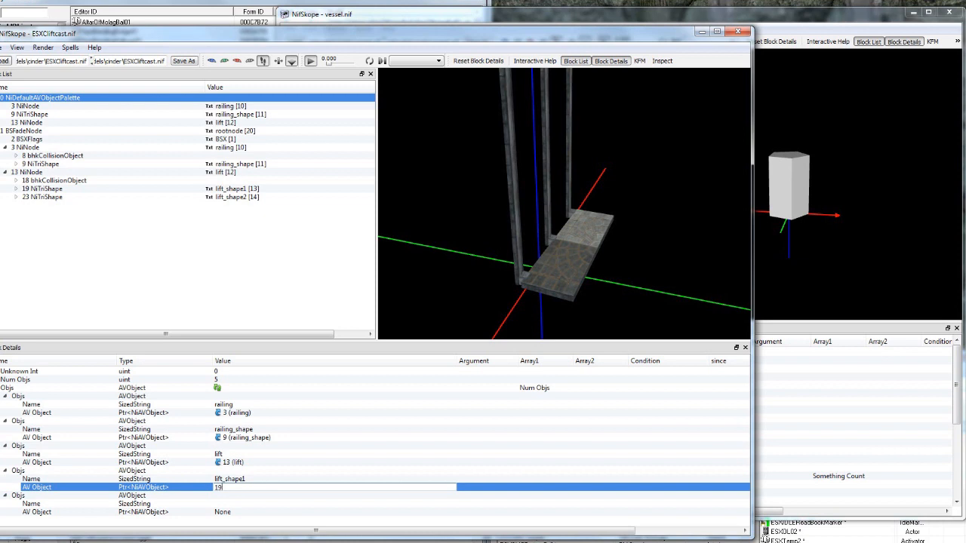
key(Return)
Step: Name the fifth palette entry lift_shape2 and link its AV Object to block 23
double_click(223, 504)
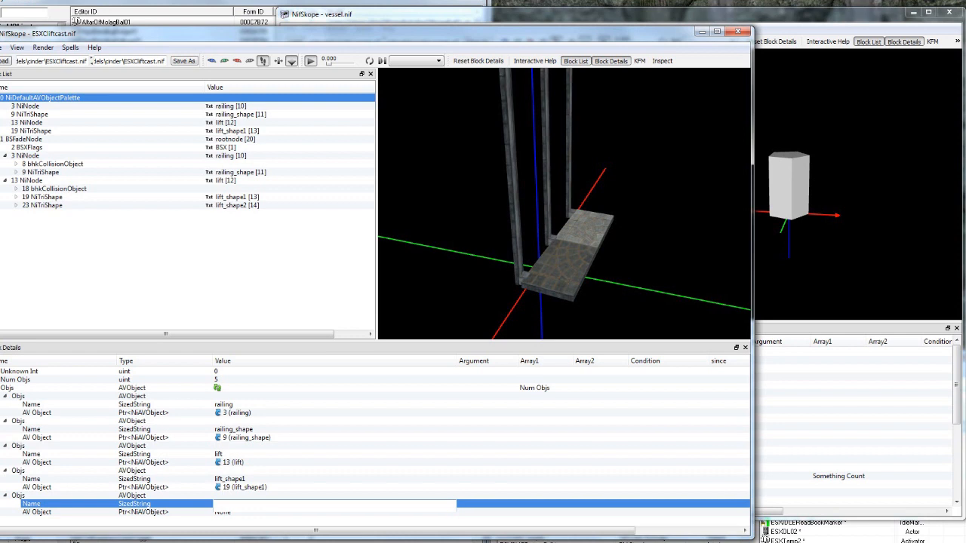
text(23)
key(Return)
double_click(223, 504)
text(lift_shape2)
key(Return)
double_click(223, 513)
text(23)
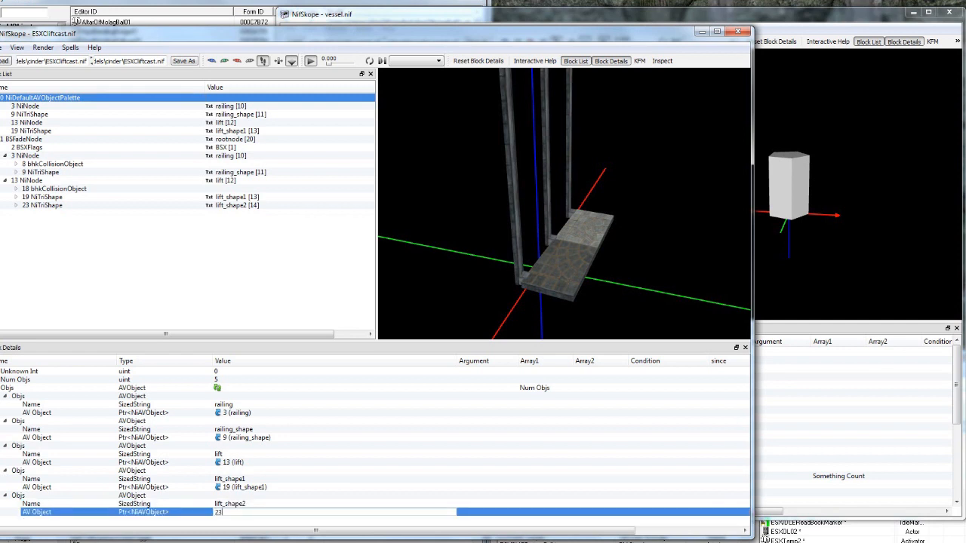
key(Return)
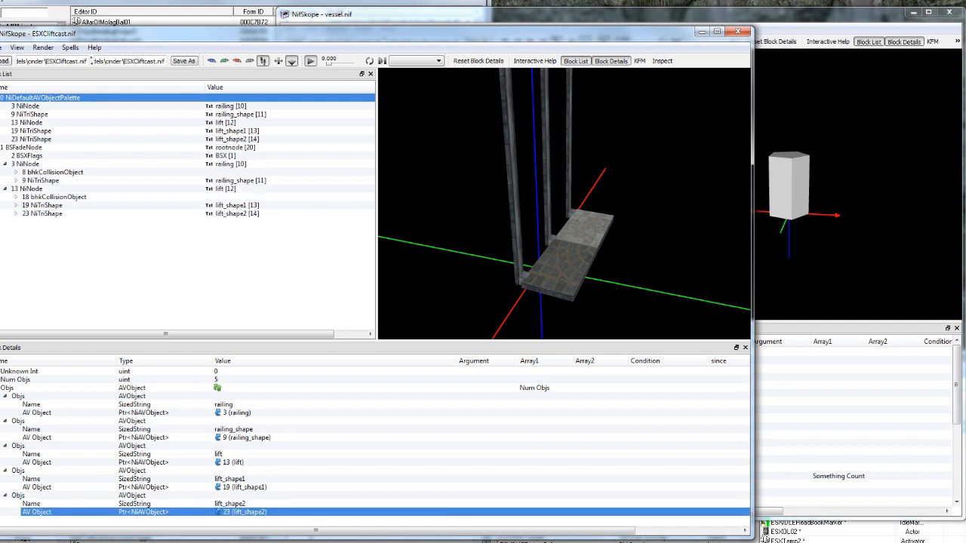
Step: Review the lift and railing nodes and shapes in the block list against the palette entries
click(217, 379)
click(43, 213)
click(43, 205)
click(41, 181)
click(30, 156)
click(28, 164)
click(43, 181)
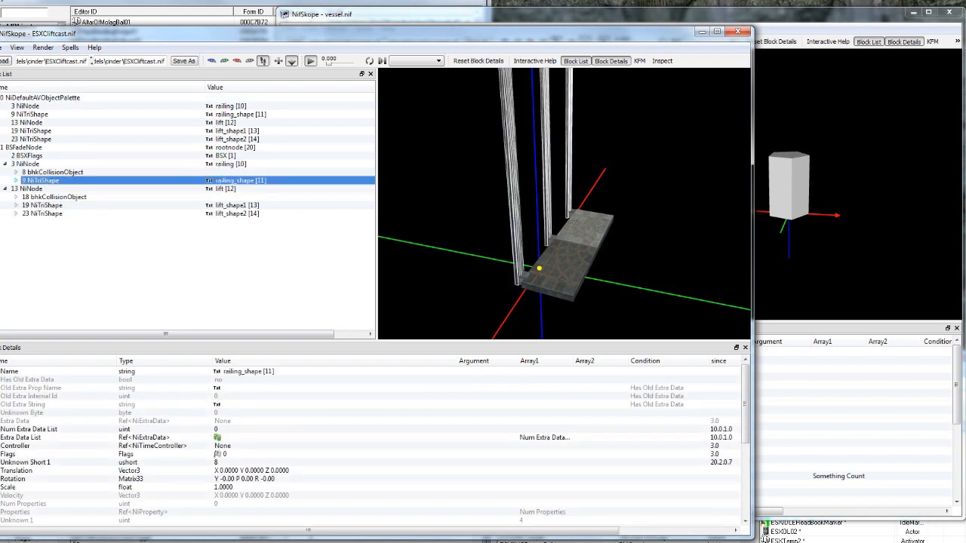
Step: Insert a new NiControllerManager block into the nif
right_click(116, 255)
mouse_move(151, 314)
click(223, 315)
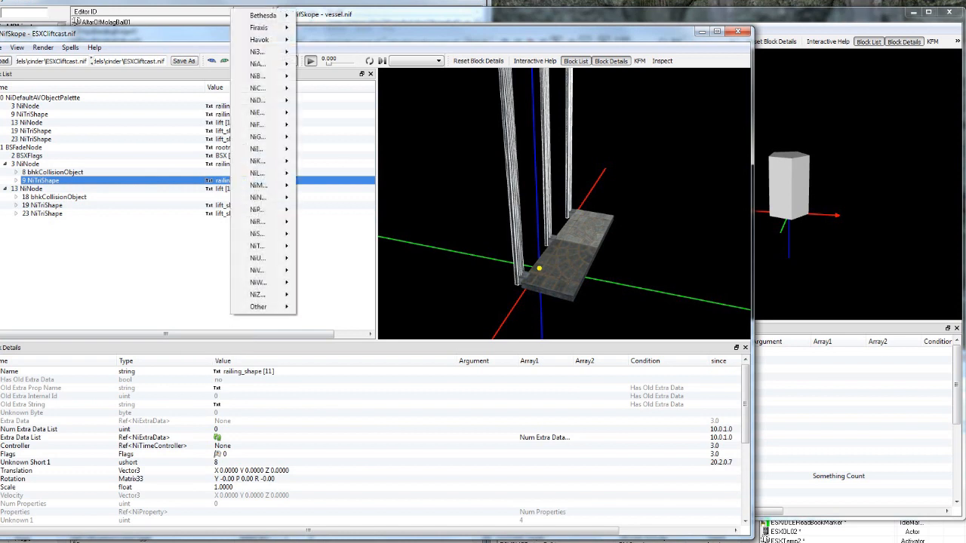
mouse_move(257, 88)
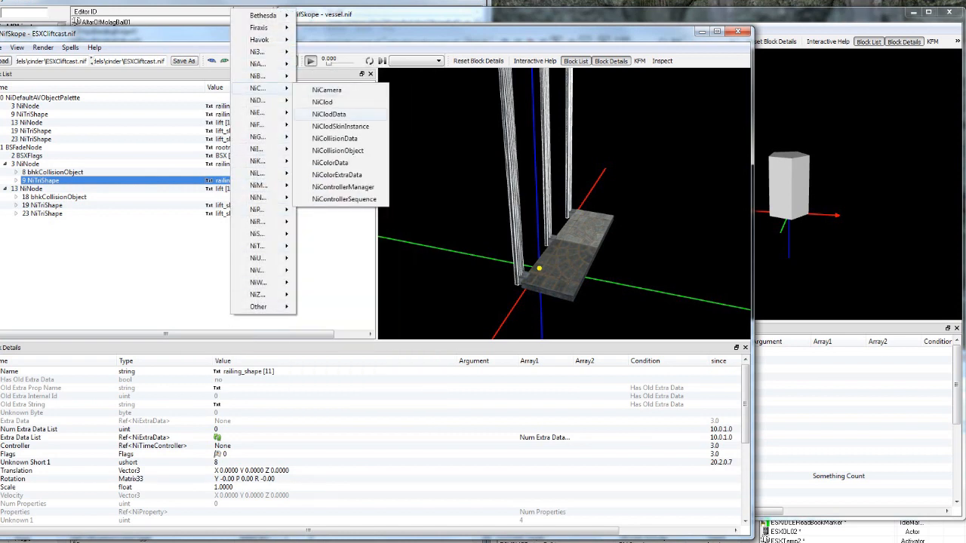
click(343, 186)
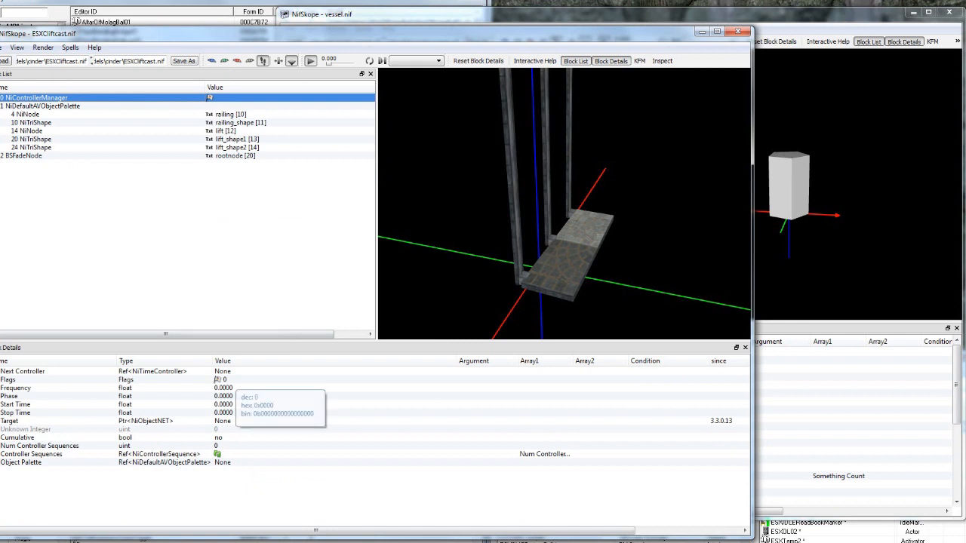
Step: Set the NiControllerManager's Flags to 76 and its Frequency to 1
double_click(233, 380)
text(76)
key(Return)
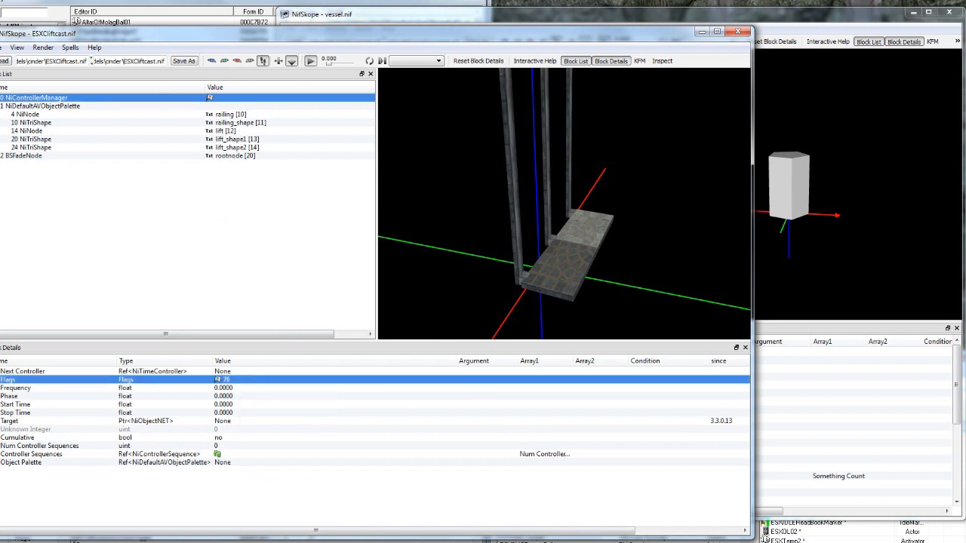
double_click(227, 388)
text(1)
key(Return)
Step: Set the NiControllerManager's Start Time to <float_max> and Stop Time to <float_min>
double_click(226, 405)
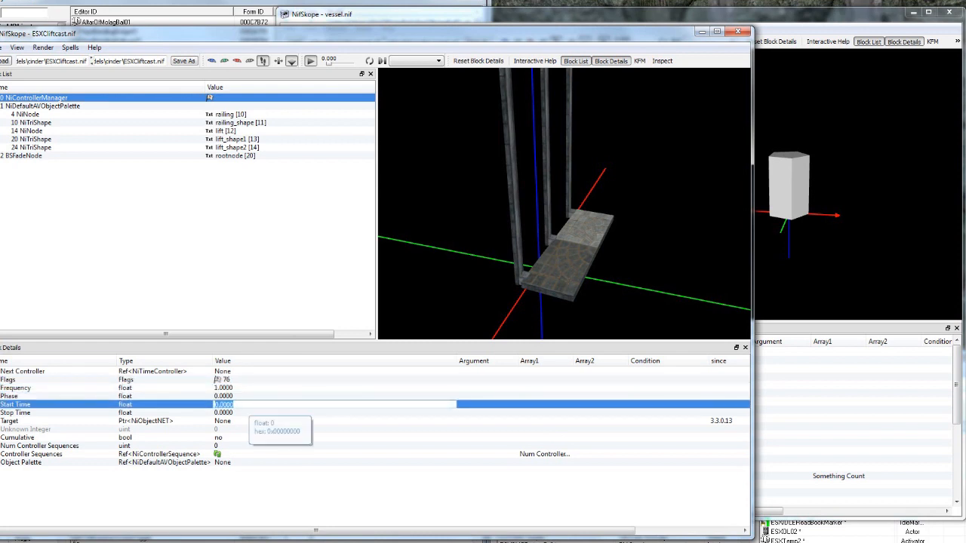
text(<float_max>)
key(Return)
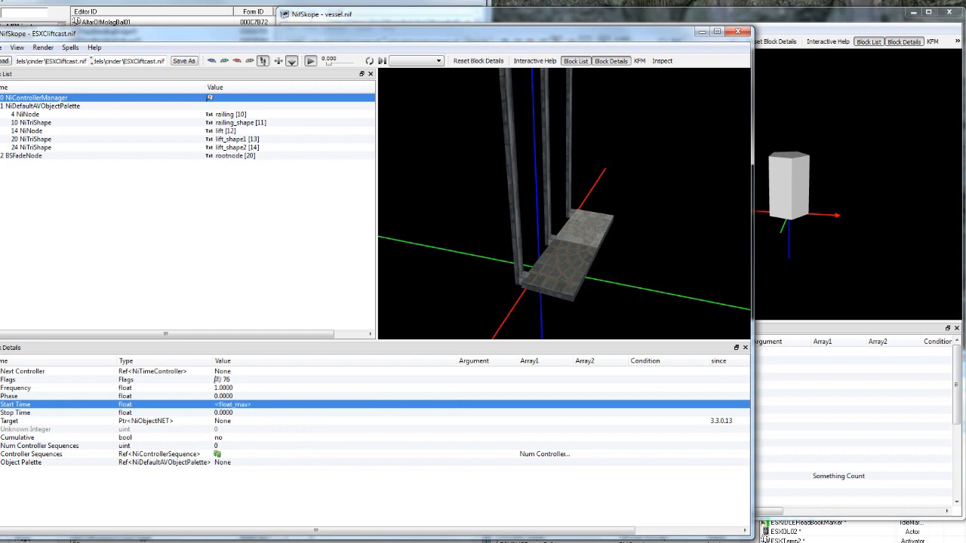
double_click(225, 413)
text(<float_min>)
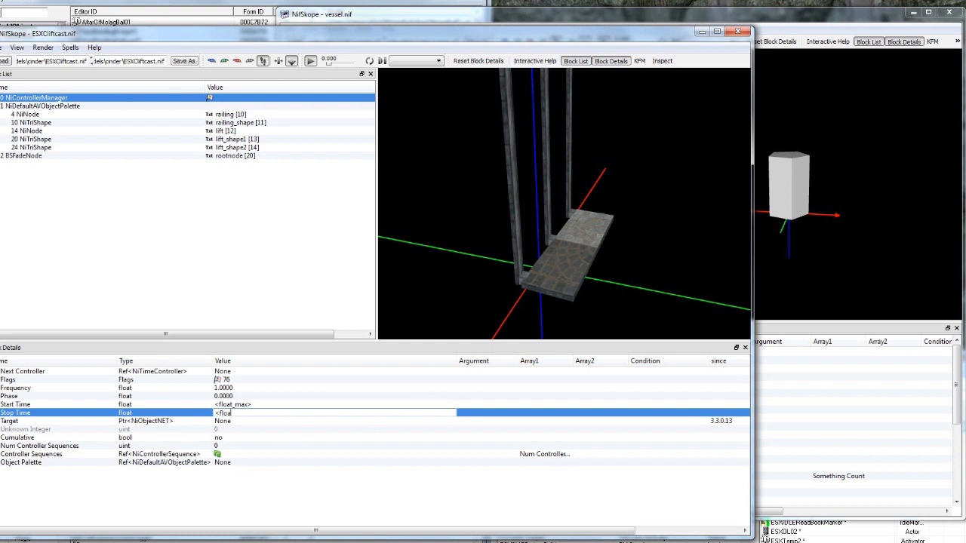
key(Return)
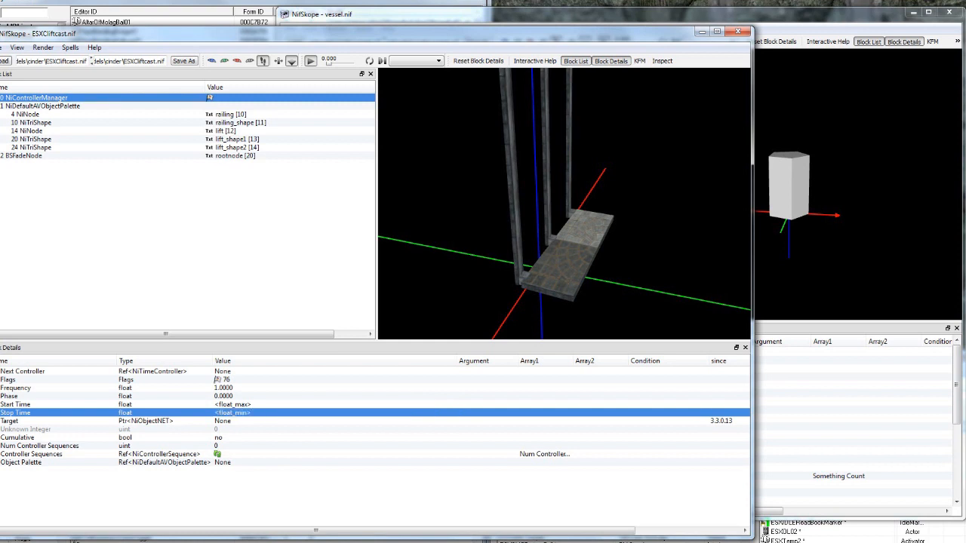
Step: Link the NiControllerManager's Target to block 2, the rootnode
double_click(224, 421)
text(2)
key(Return)
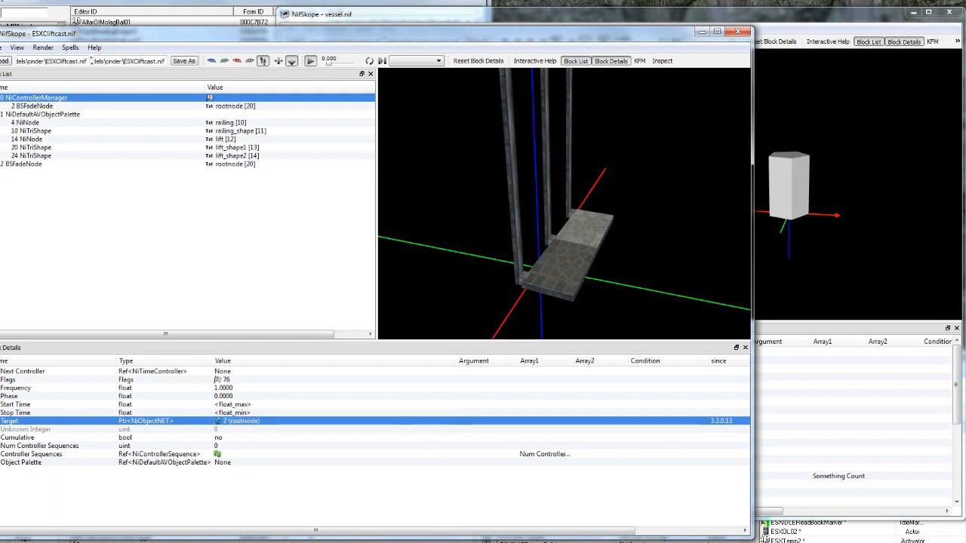
Step: Create one Controller Sequences entry in the NiControllerManager and link its Object Palette to block 1
click(217, 454)
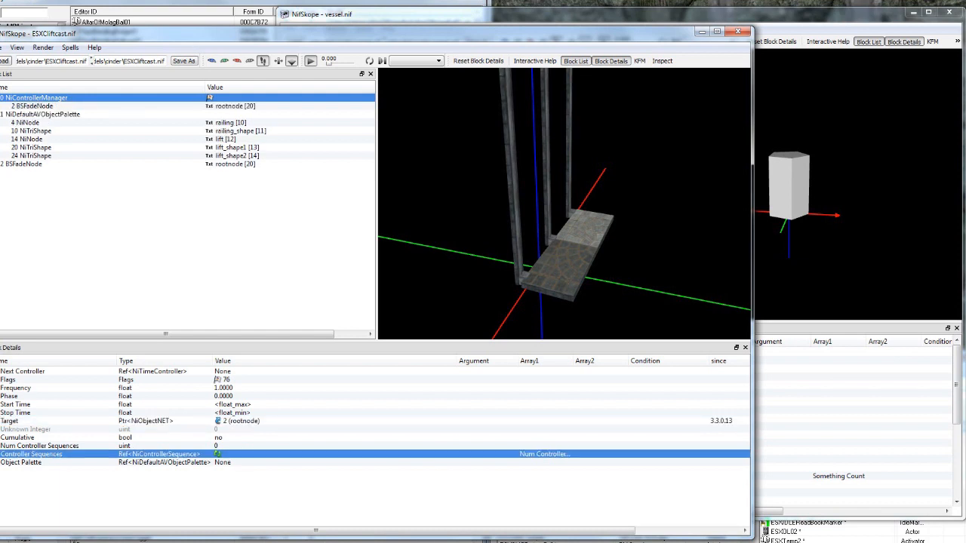
double_click(217, 446)
text(1)
click(217, 455)
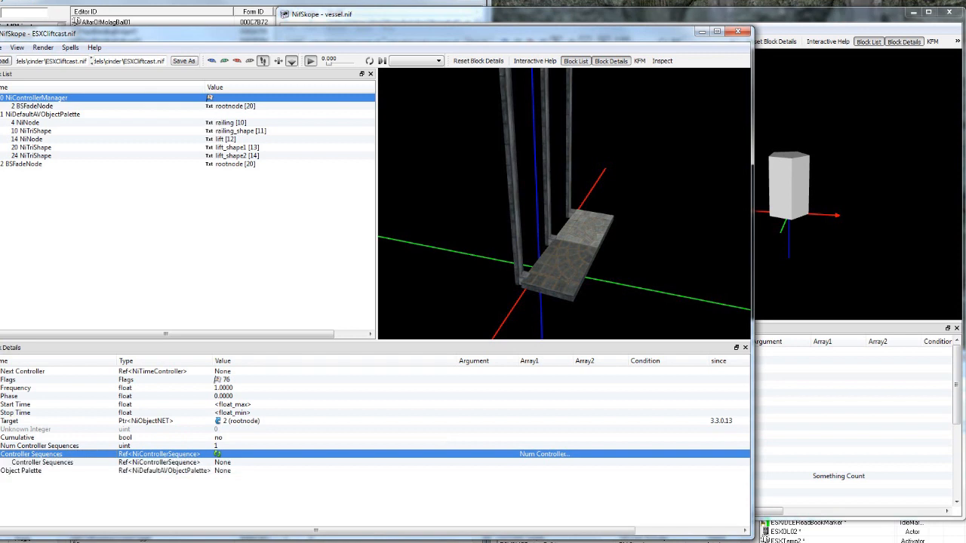
double_click(223, 471)
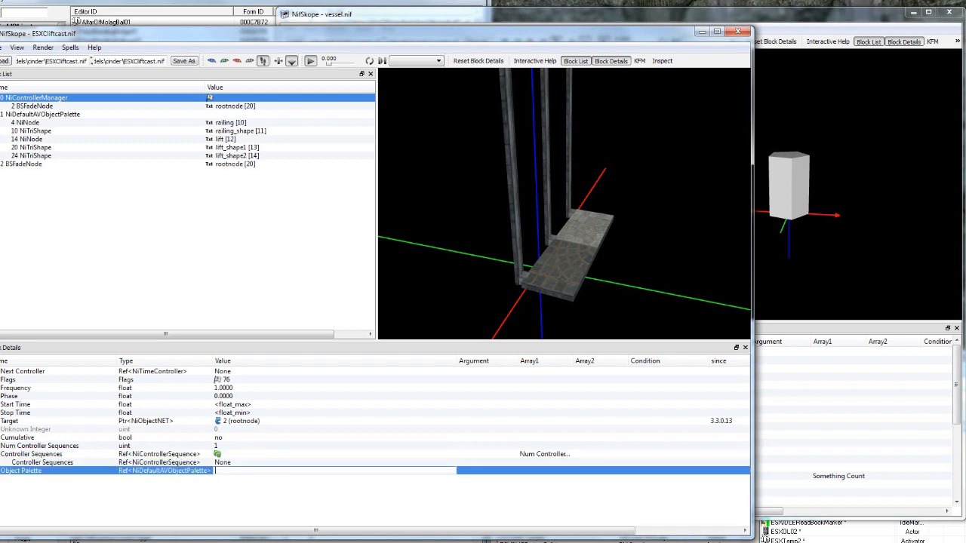
text(1)
key(Return)
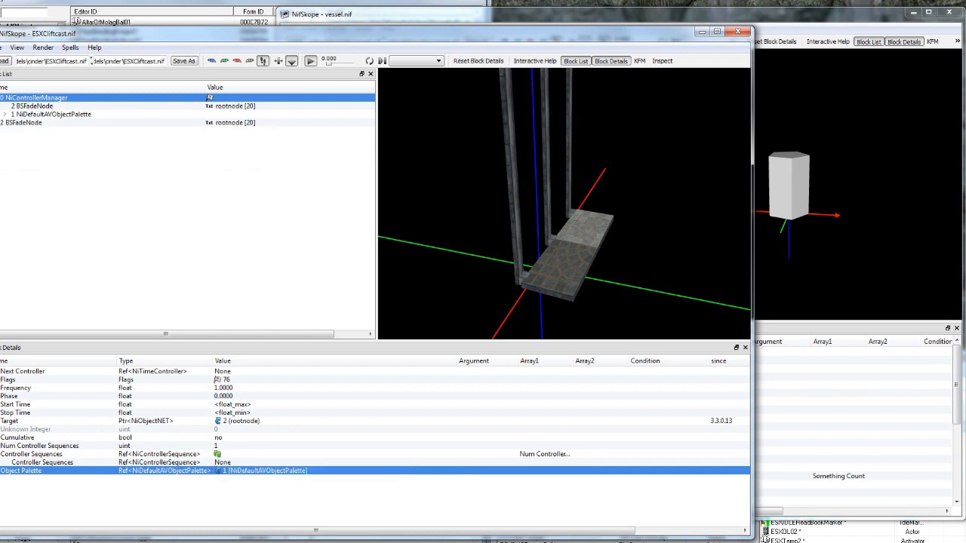
Step: Insert a new NiMultiTargetTransformController block into the nif
right_click(131, 195)
mouse_move(162, 248)
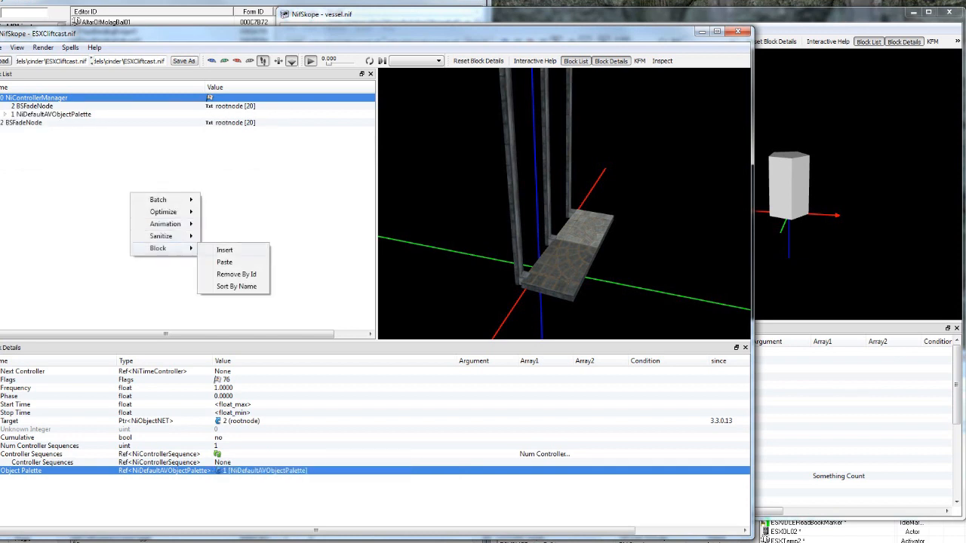
click(224, 250)
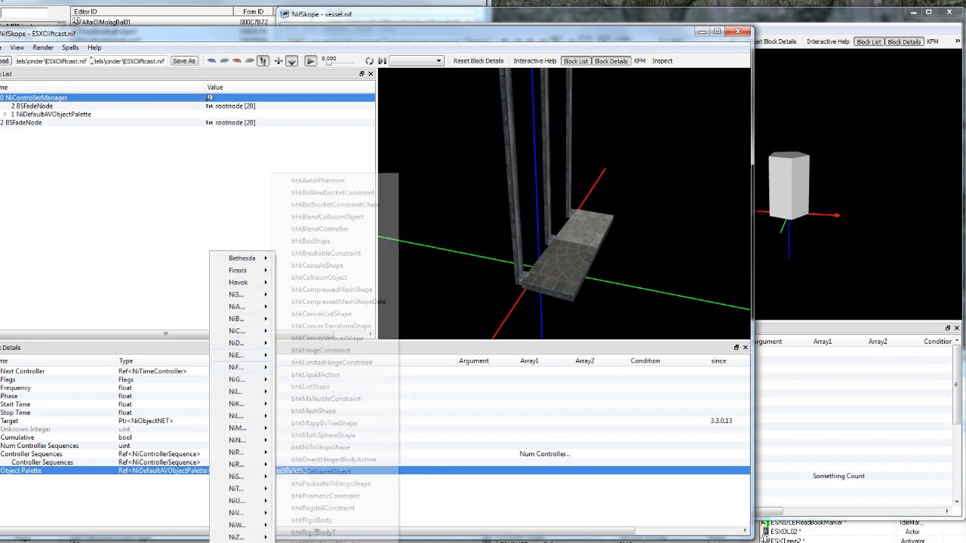
mouse_move(235, 452)
mouse_move(238, 427)
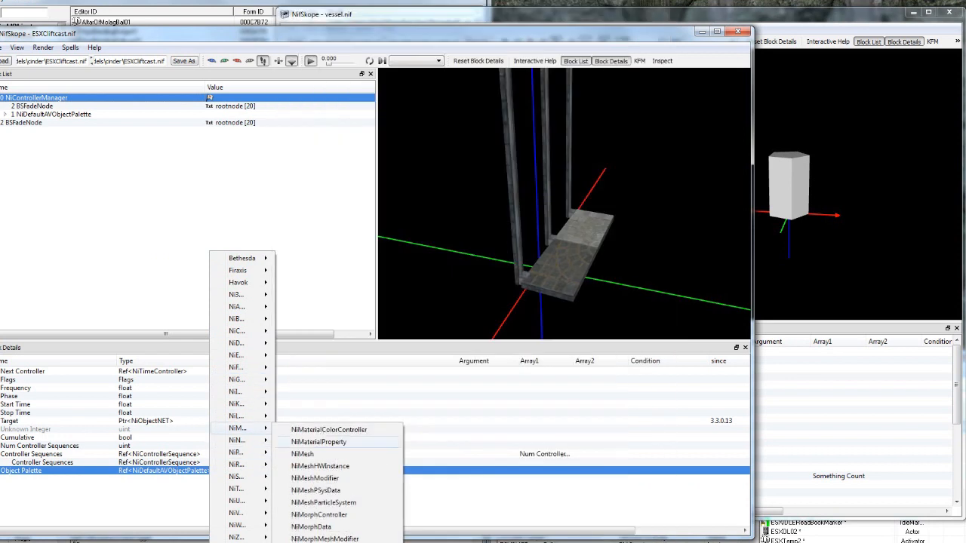
mouse_move(236, 489)
click(332, 542)
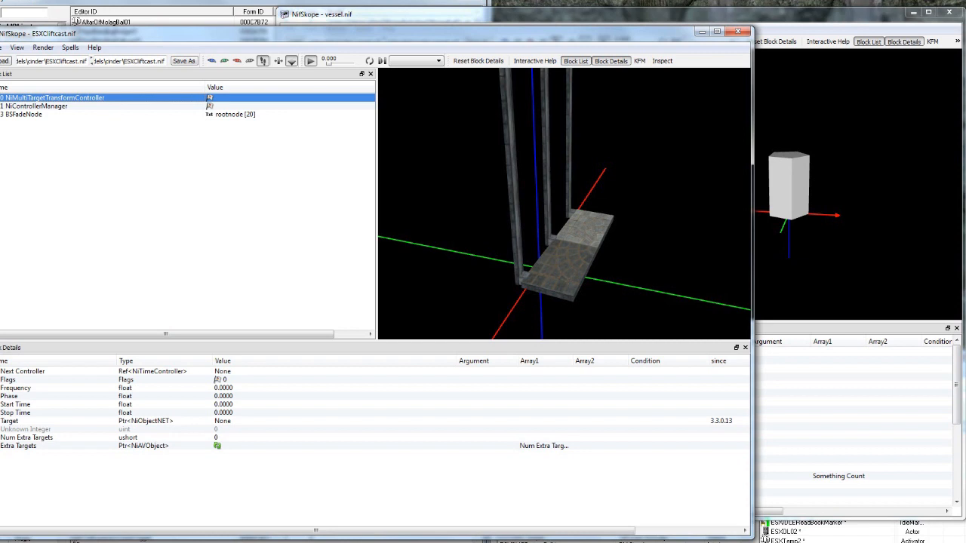
Step: Set the NiMultiTargetTransformController's Flags to 108 and its Frequency to 1
double_click(224, 379)
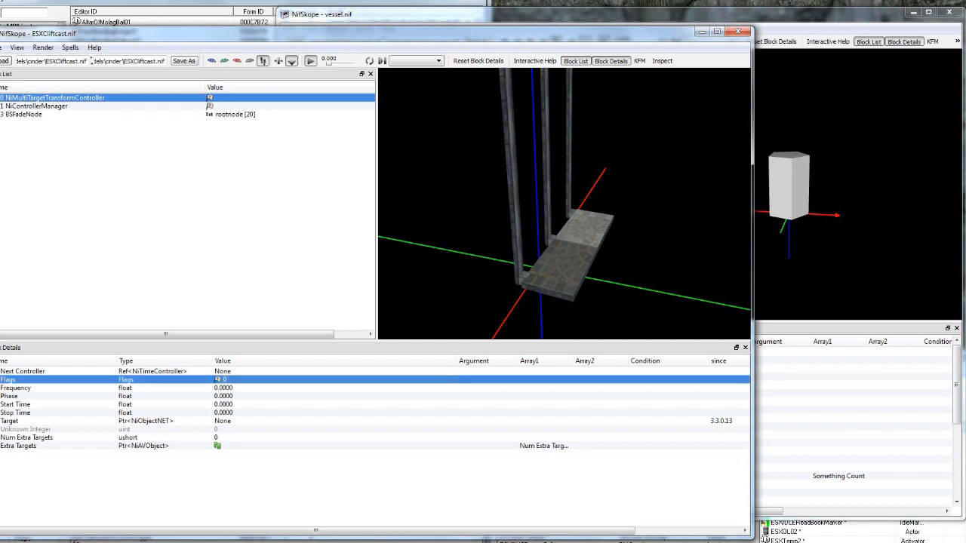
text(10)
double_click(223, 388)
text(1)
key(Return)
Step: Set the NiMultiTargetTransformController's Start Time to <float_max> and Stop Time to <float_min>
double_click(223, 404)
text(<float_max>)
key(Return)
double_click(223, 413)
text(<float_min>)
key(Return)
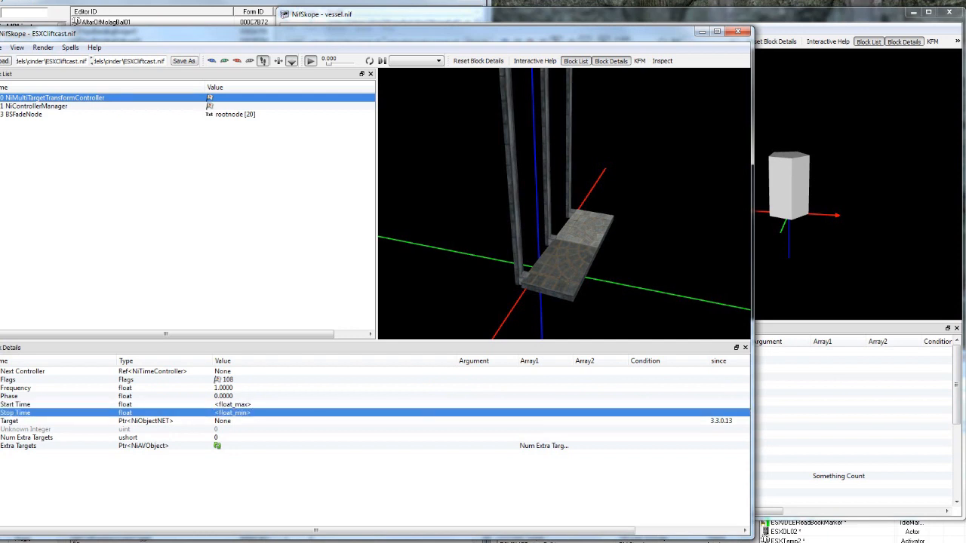
Step: Link the NiMultiTargetTransformController's Target to block 3, the rootnode
double_click(223, 421)
text(3)
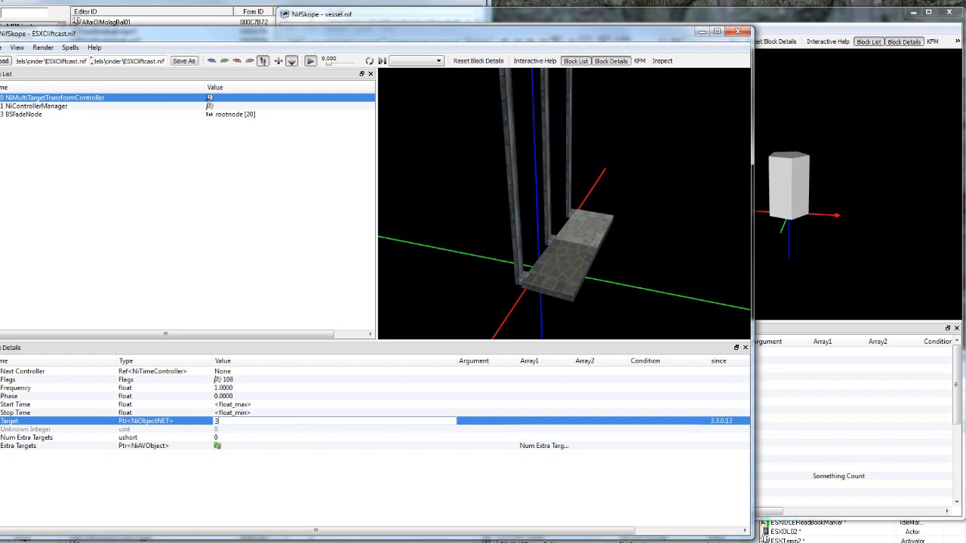
key(Return)
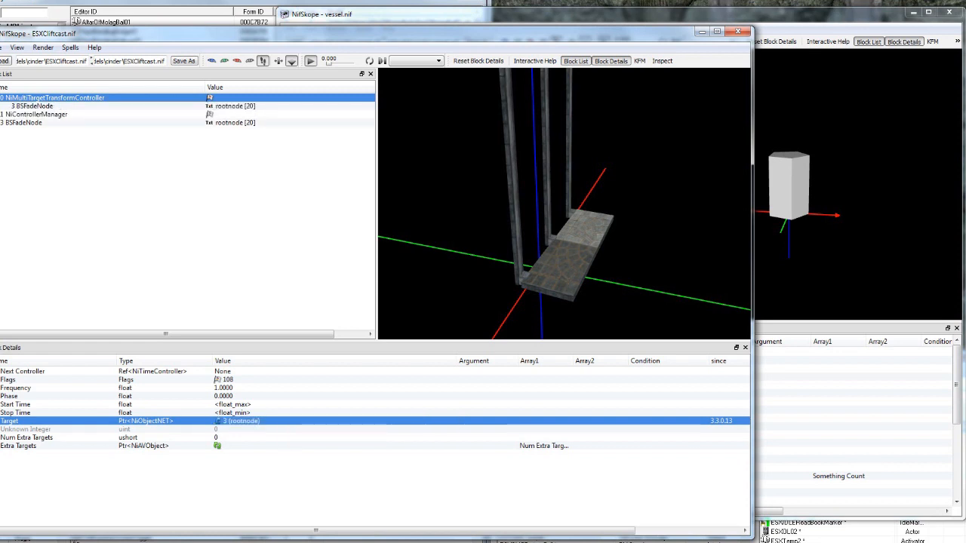
Step: Set Num Extra Targets to 1, update the Extra Targets array and link its entry to block 15, the lift node
double_click(223, 438)
text(1)
key(Return)
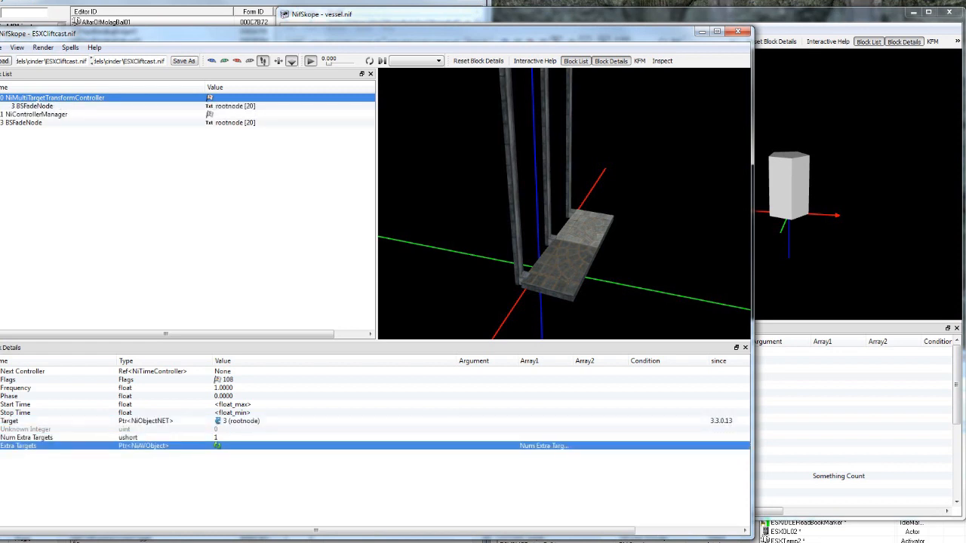
key(Right)
key(Left)
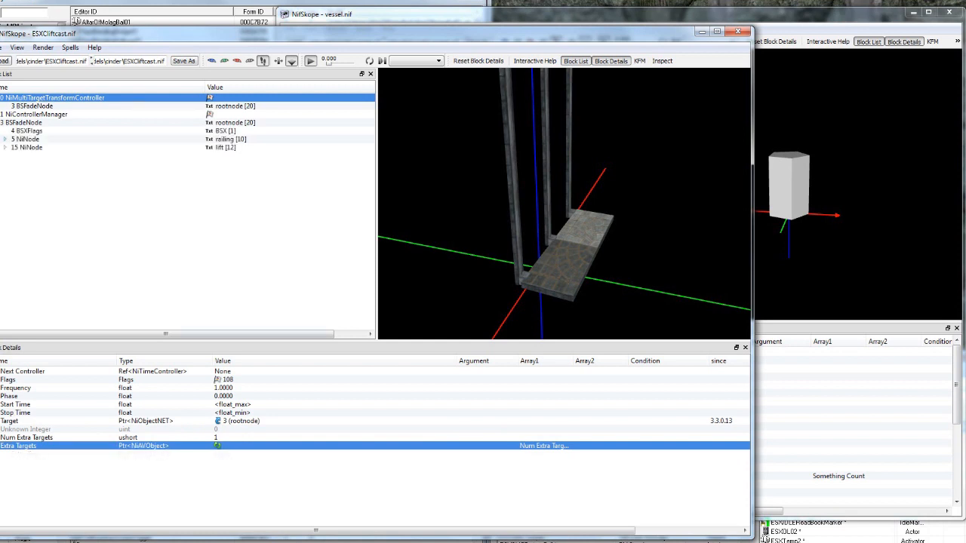
key(Right)
key(Down)
text(15)
key(Return)
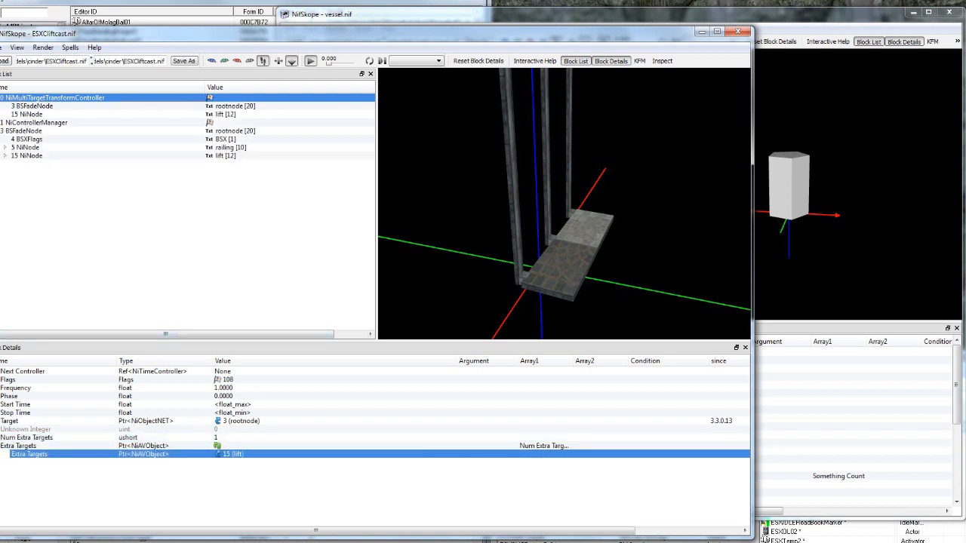
Step: Link the NiControllerManager's Next Controller to block 0, the NiMultiTargetTransformController
click(562, 260)
click(546, 192)
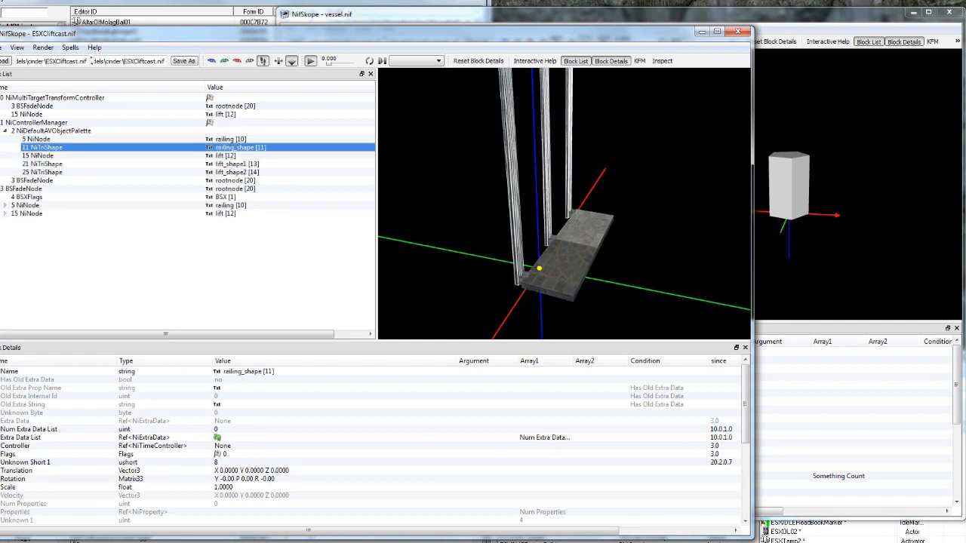
click(567, 257)
click(54, 98)
click(38, 123)
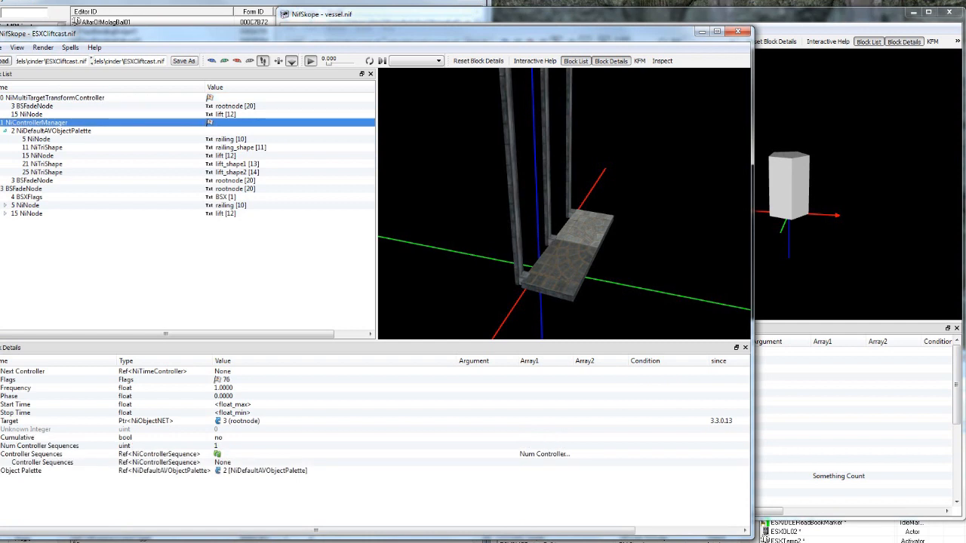
double_click(223, 371)
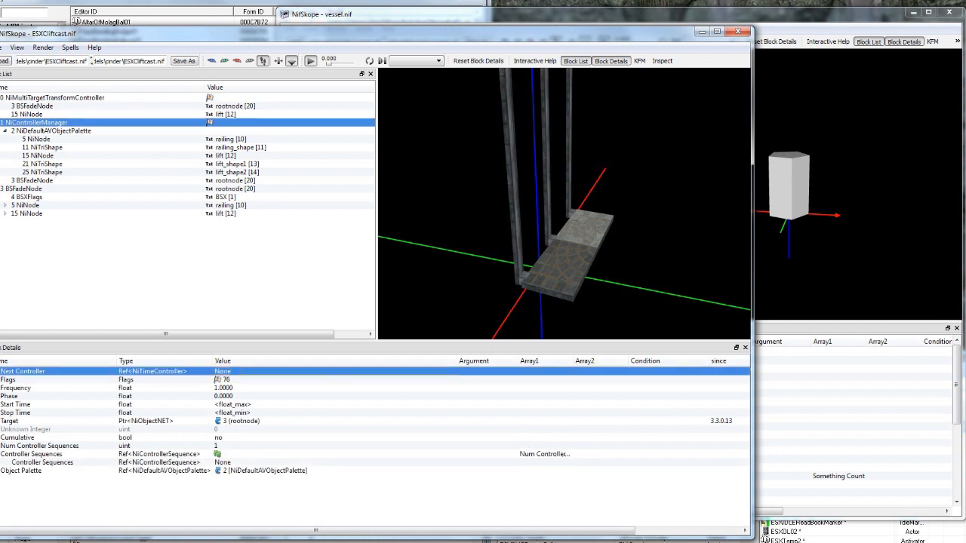
text(0)
key(Return)
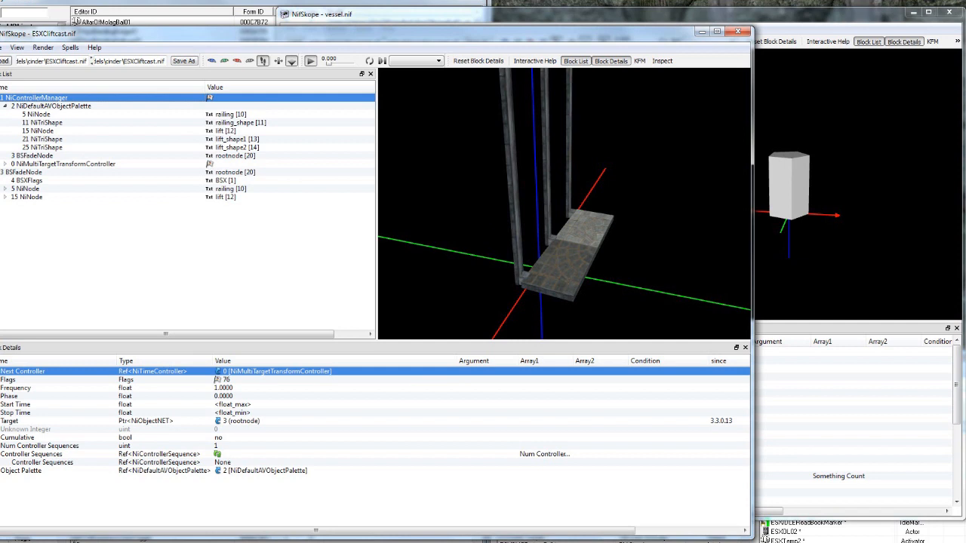
Step: Collapse the object palette and insert a new NiControllerSequence block
click(6, 106)
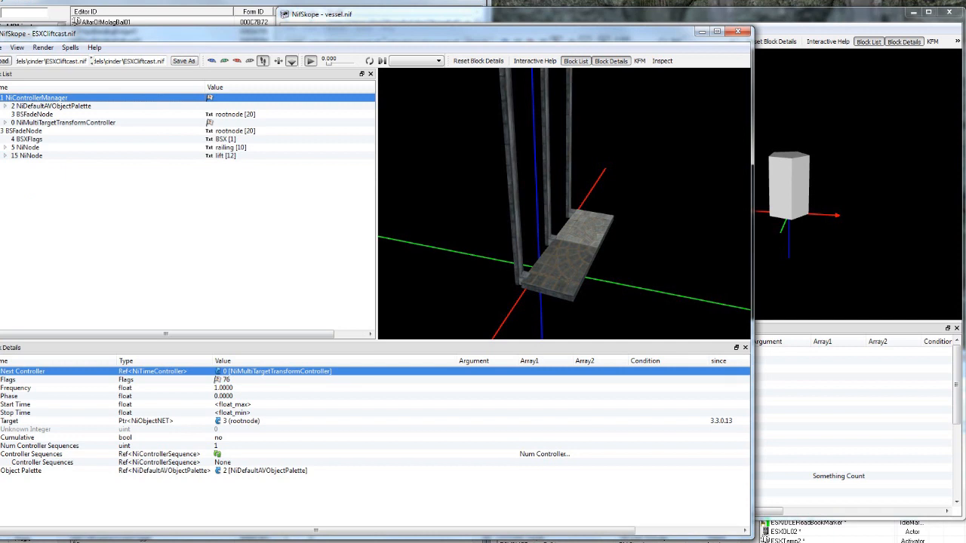
click(51, 106)
click(36, 99)
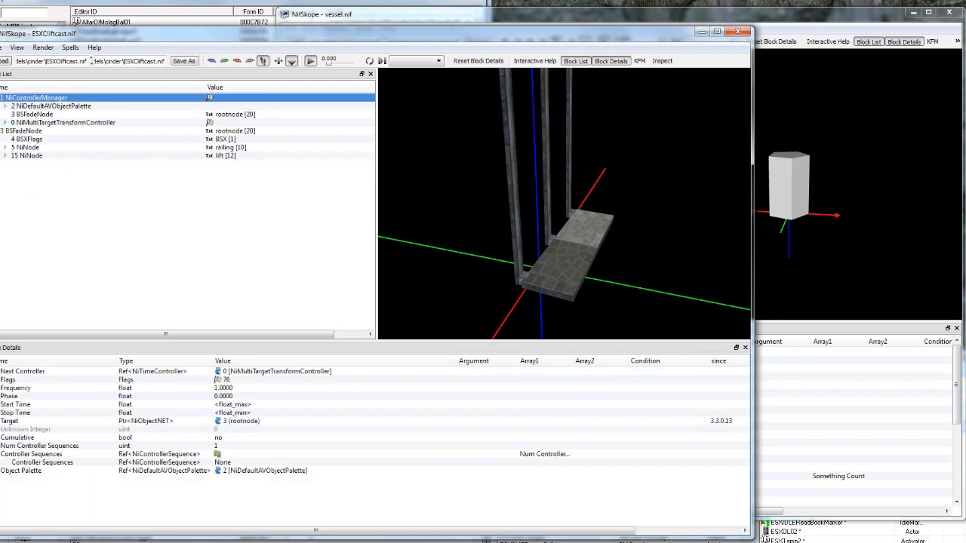
click(63, 122)
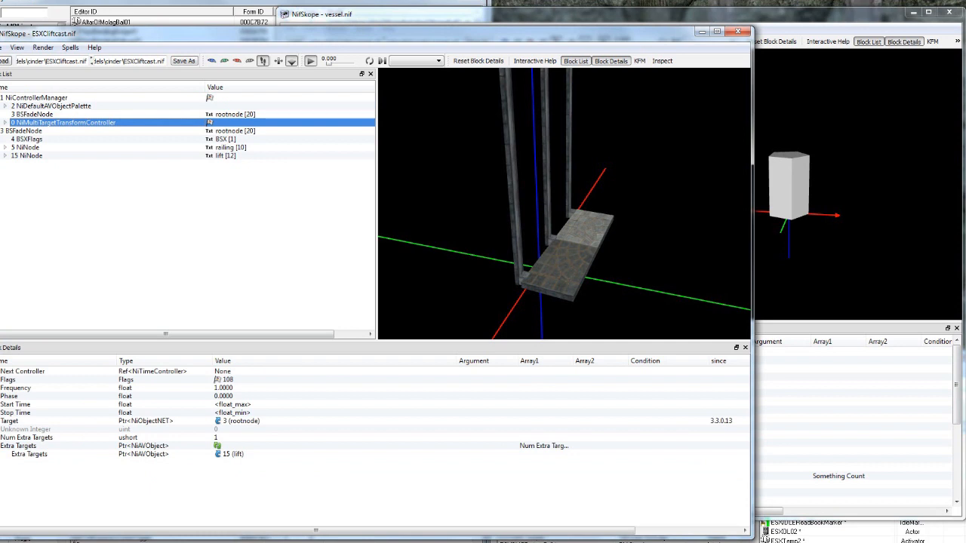
click(36, 98)
right_click(70, 199)
mouse_move(113, 255)
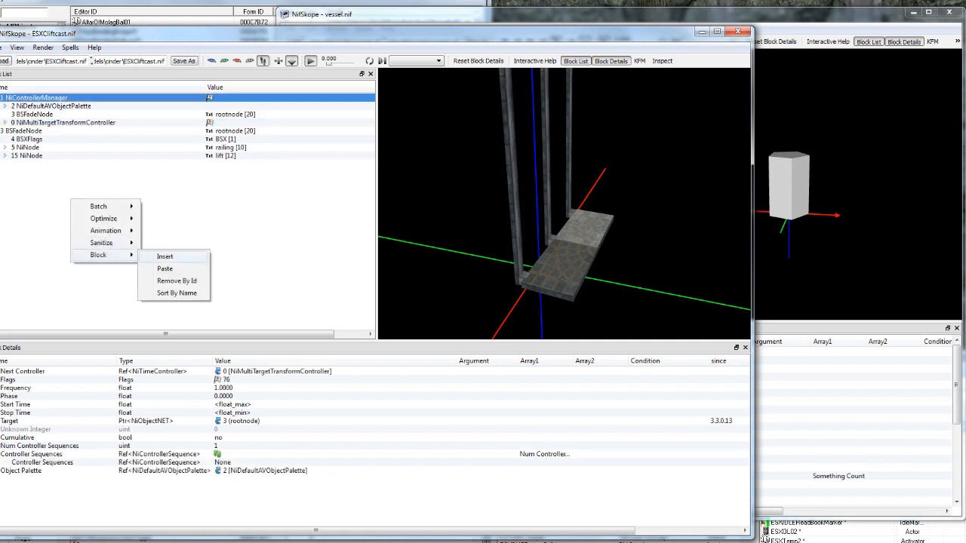
click(171, 257)
mouse_move(200, 341)
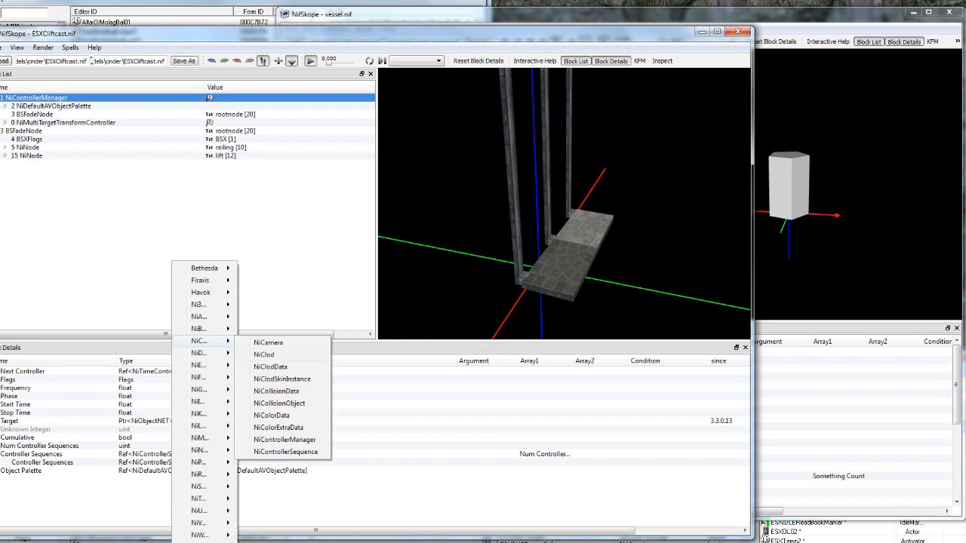
click(286, 451)
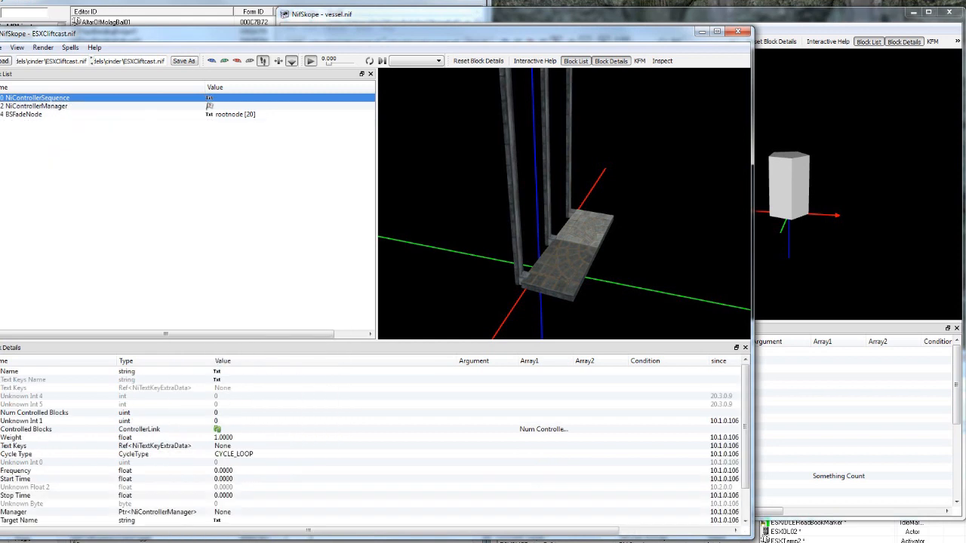
Step: Set the NiControllerSequence's Num Controlled Blocks to 1 and its Cycle Type to CYCLE_CLAMP
double_click(216, 413)
text(1)
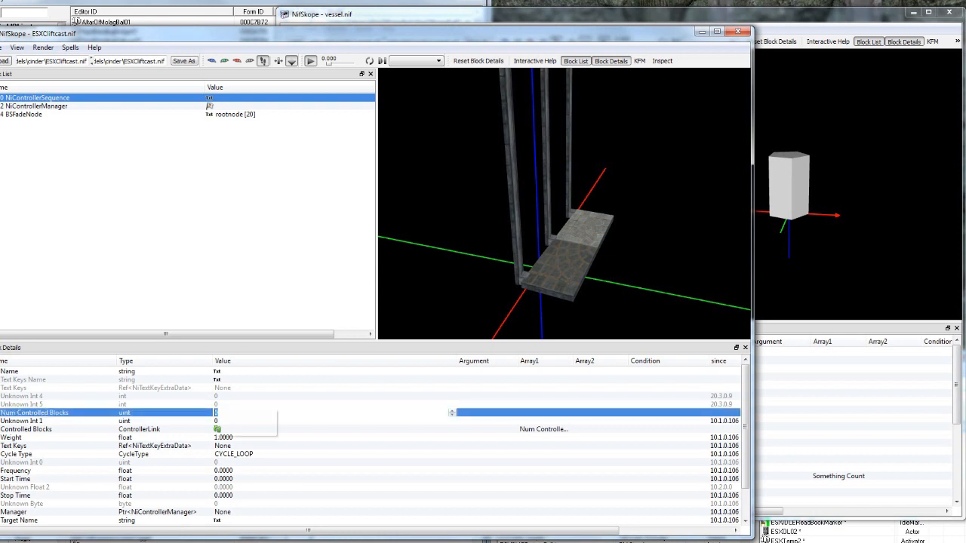
key(Return)
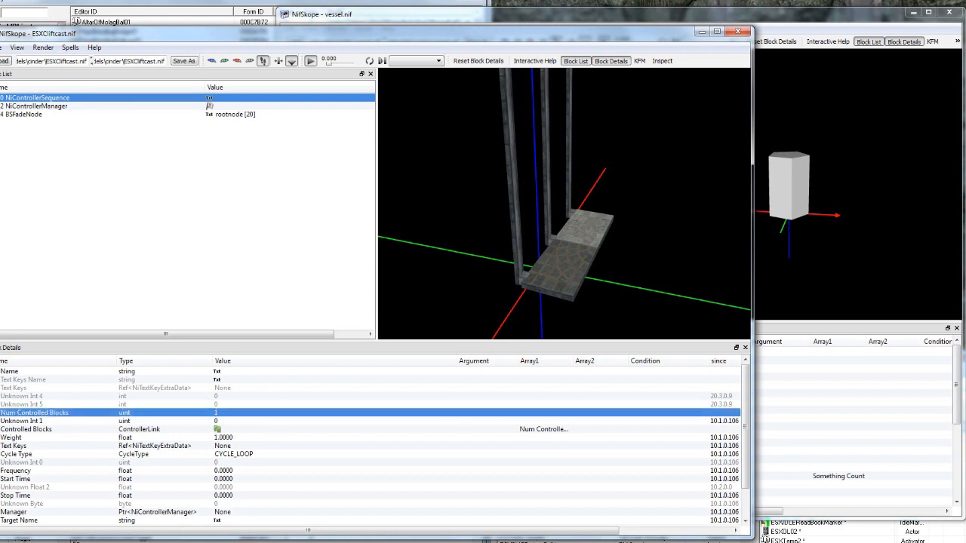
double_click(234, 454)
click(451, 455)
click(237, 479)
click(238, 430)
click(238, 446)
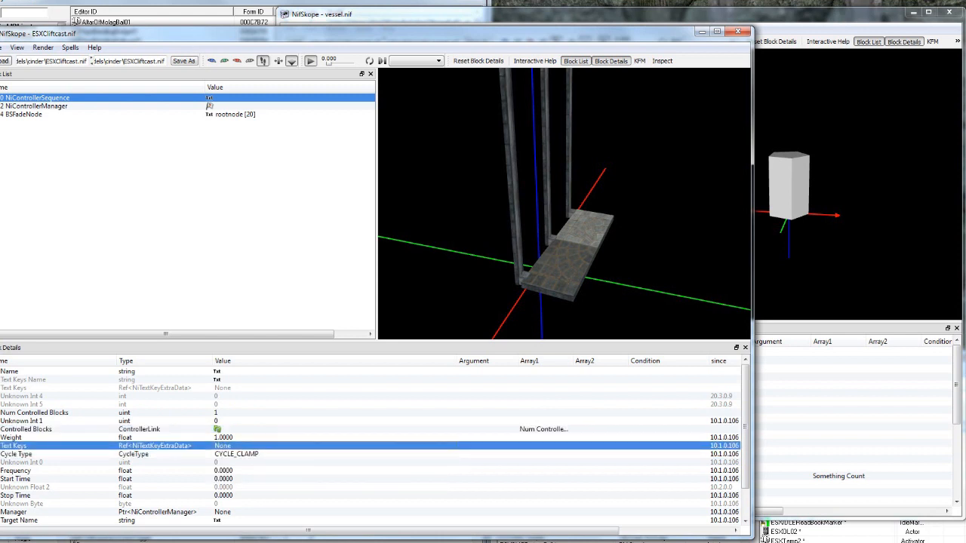
Step: Set the sequence's Unknown Int 1 to 1 and update its Controlled Blocks array
double_click(234, 421)
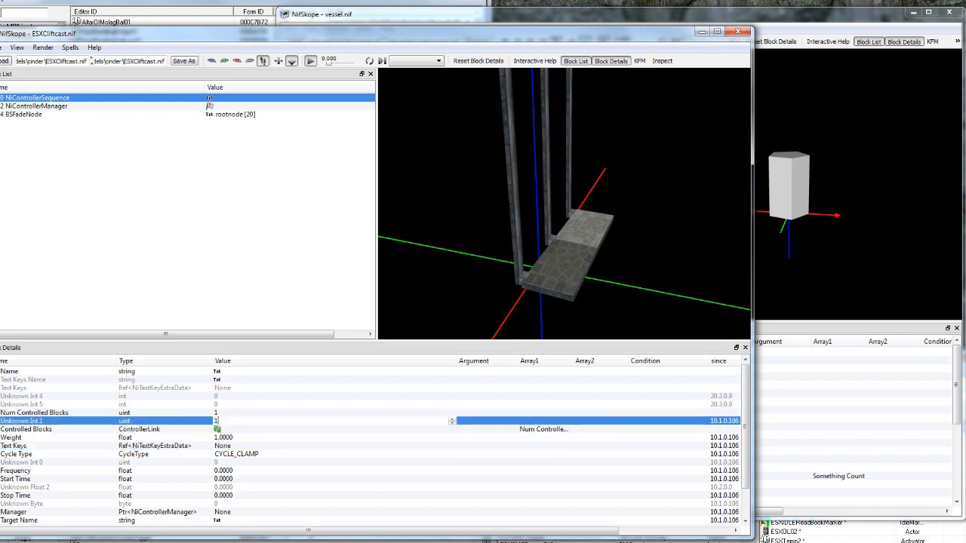
text(1)
click(234, 430)
click(1, 429)
click(4, 438)
click(4, 438)
Step: Set the NiControllerSequence's Stop Time to 5
scroll(5, 437, down, 2)
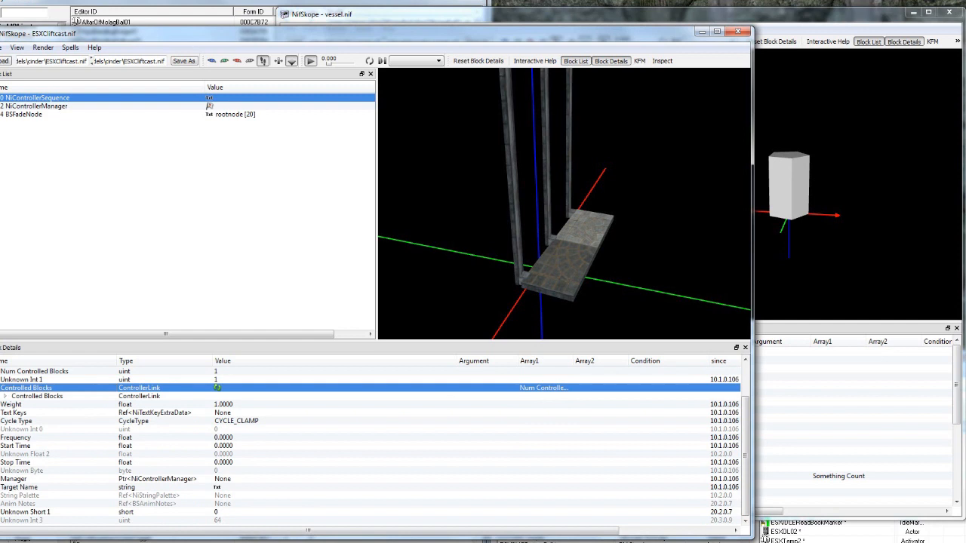
click(227, 446)
click(227, 463)
double_click(226, 462)
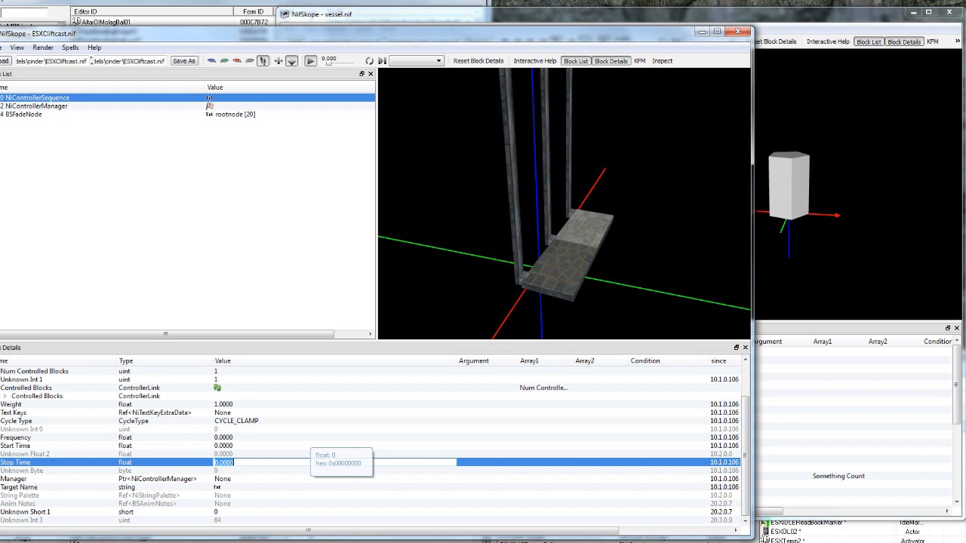
text(5)
key(Return)
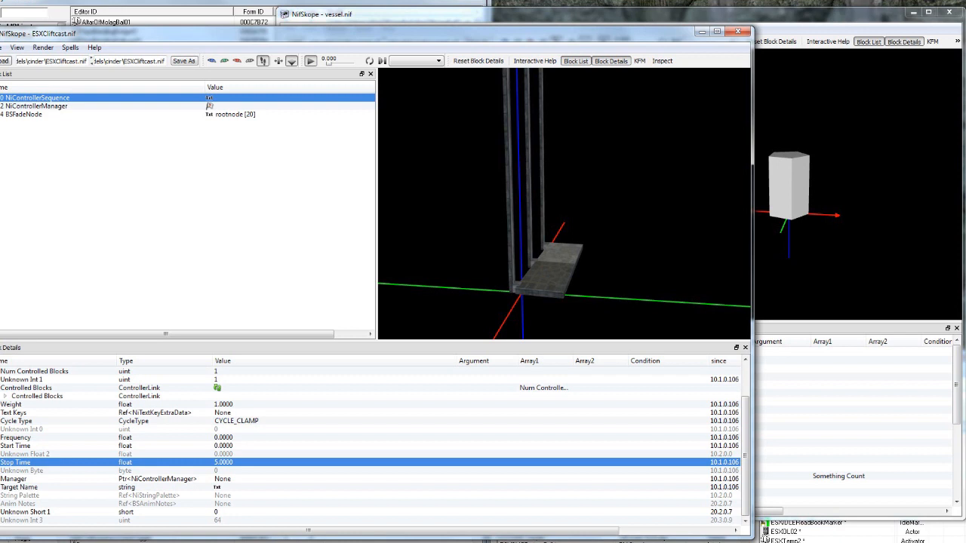
Step: Link the NiControllerSequence's Manager to block 2, the NiControllerManager
double_click(222, 479)
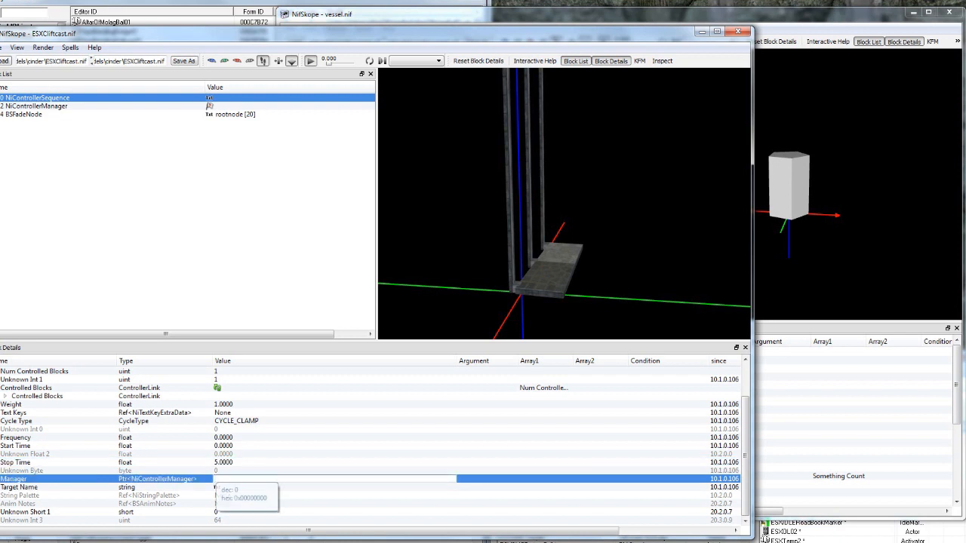
text(2)
key(Return)
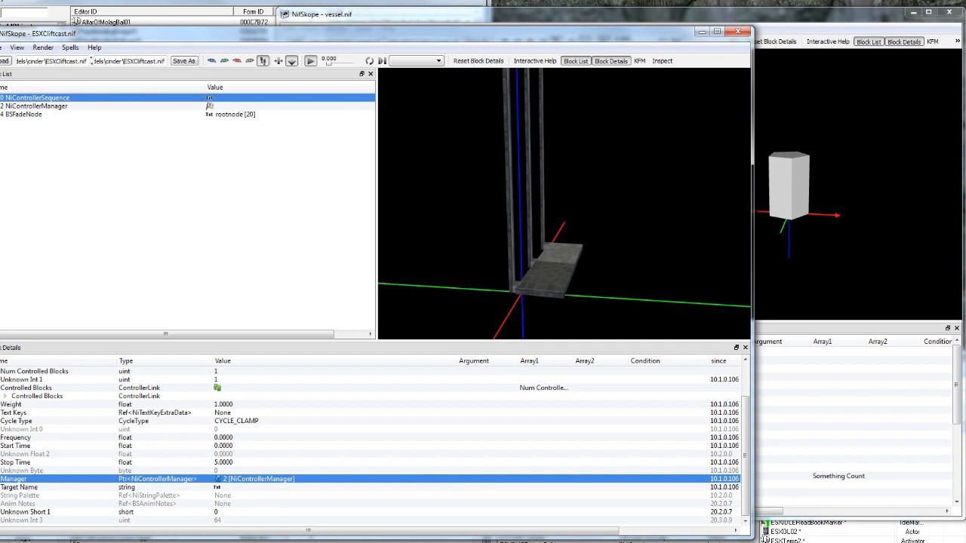
Step: Examine the fields inside the sequence's Controlled Blocks entry
click(217, 487)
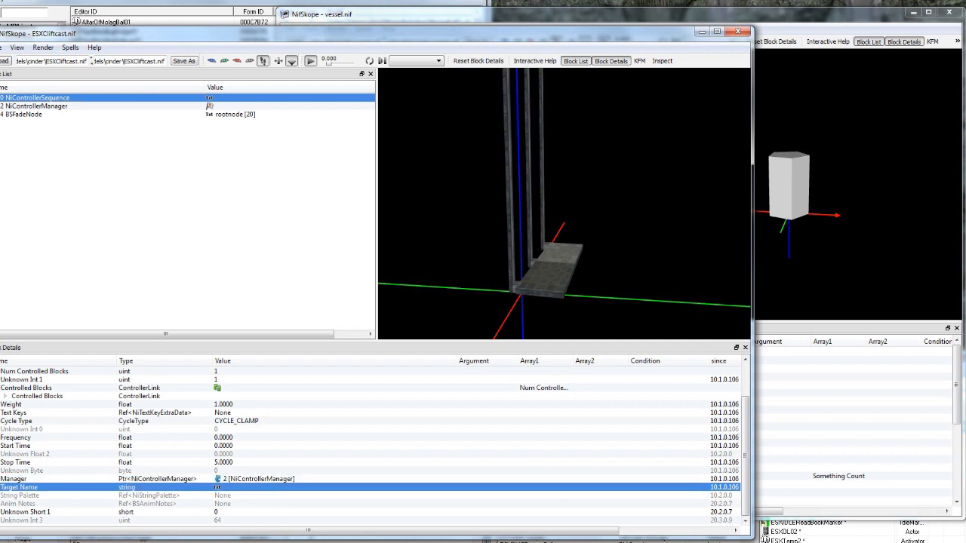
scroll(375, 445, up, 2)
click(5, 437)
scroll(375, 445, down, 5)
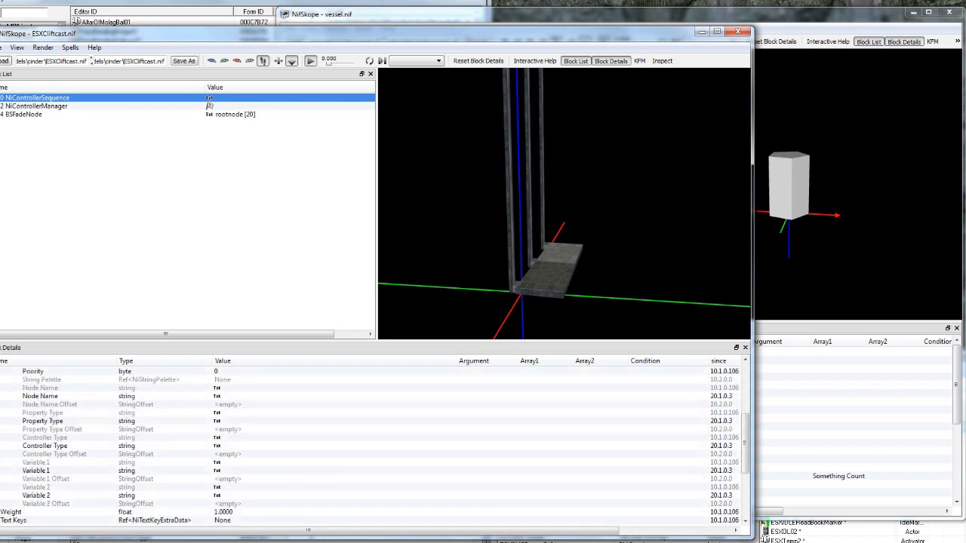
scroll(375, 445, up, 4)
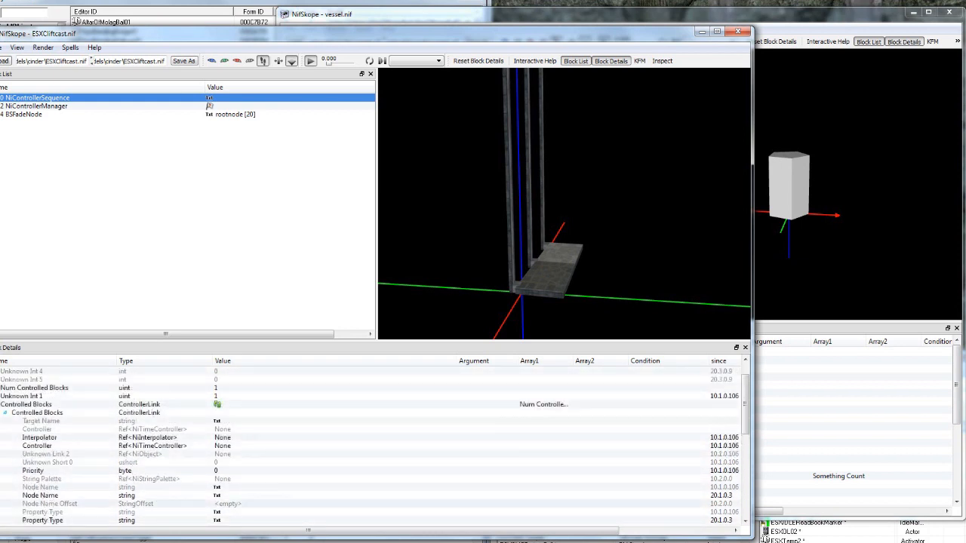
click(5, 413)
click(0, 404)
Step: Link the NiControllerManager's Controller Sequences entry to block 0, the NiControllerSequence
double_click(37, 106)
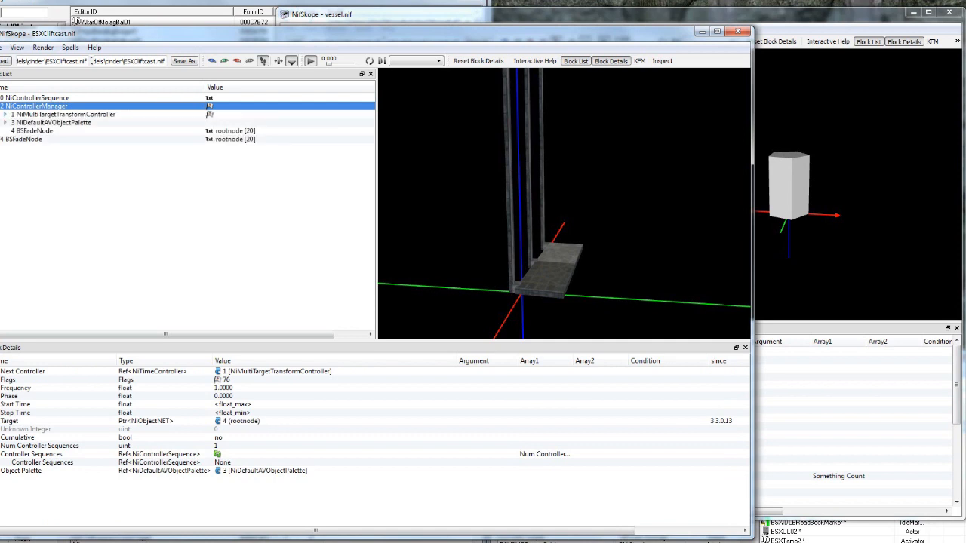
double_click(226, 462)
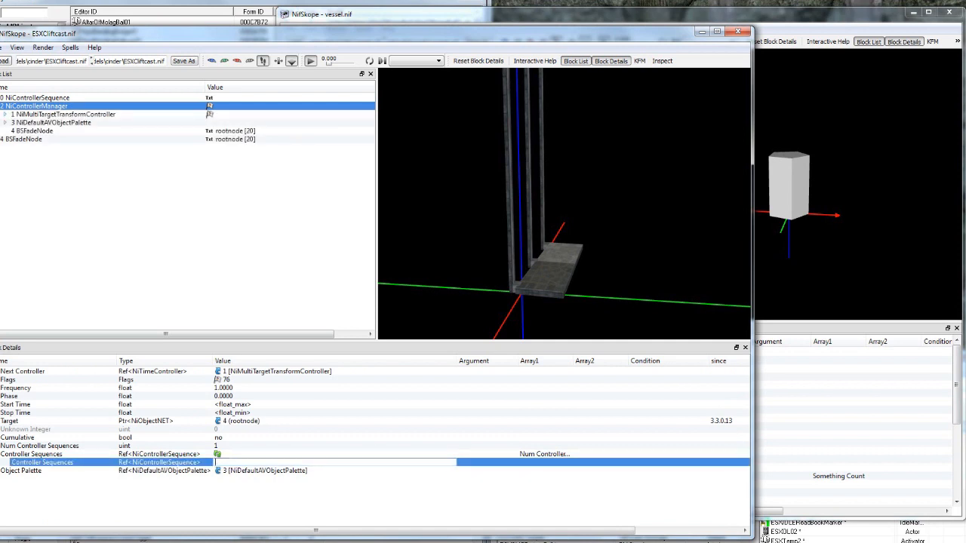
text(0)
key(Return)
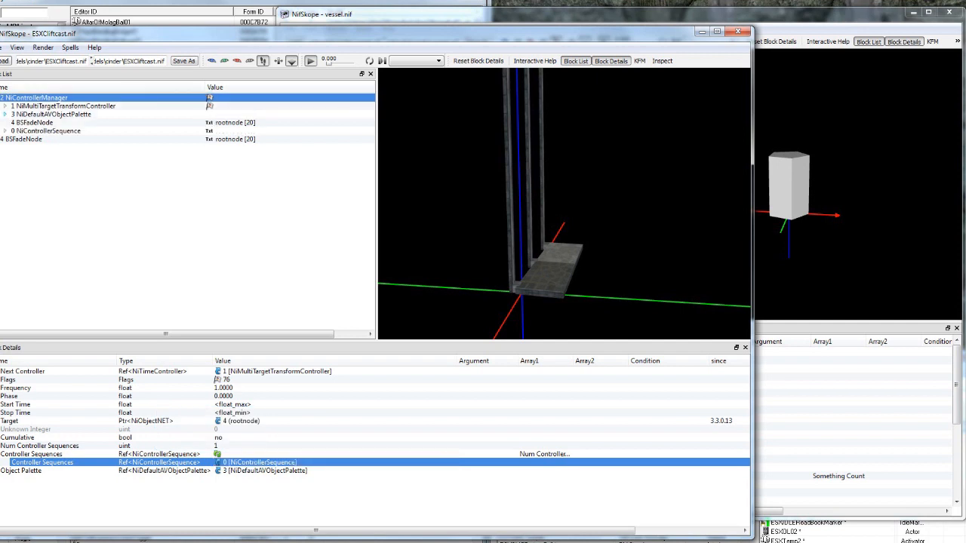
Step: Name the NiControllerSequence Play01
click(5, 132)
click(5, 131)
click(30, 132)
click(5, 132)
click(5, 131)
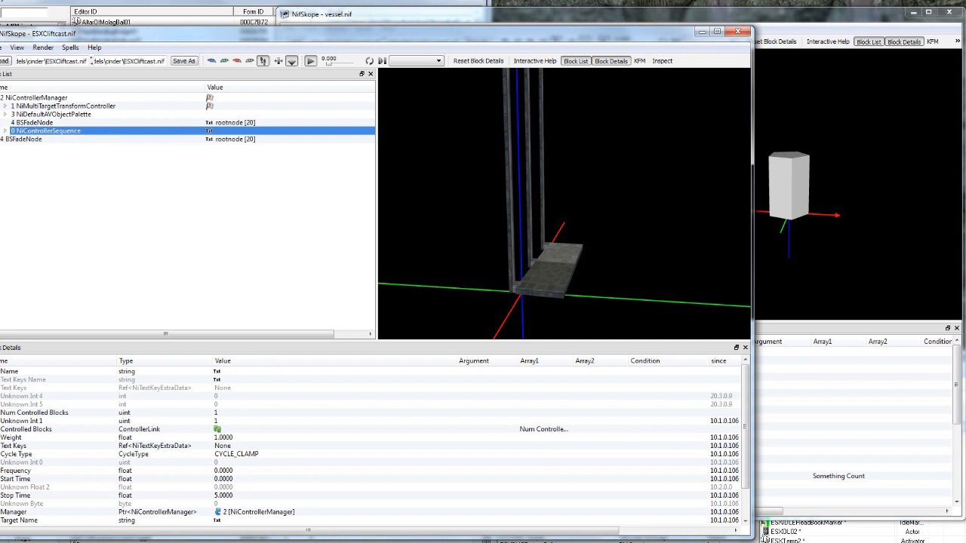
right_click(232, 372)
click(264, 375)
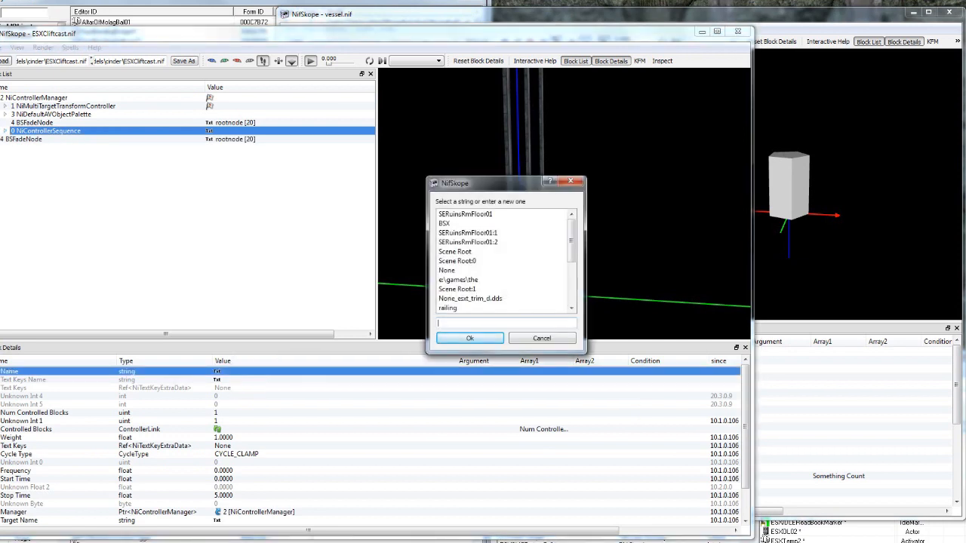
text(Play01)
key(Return)
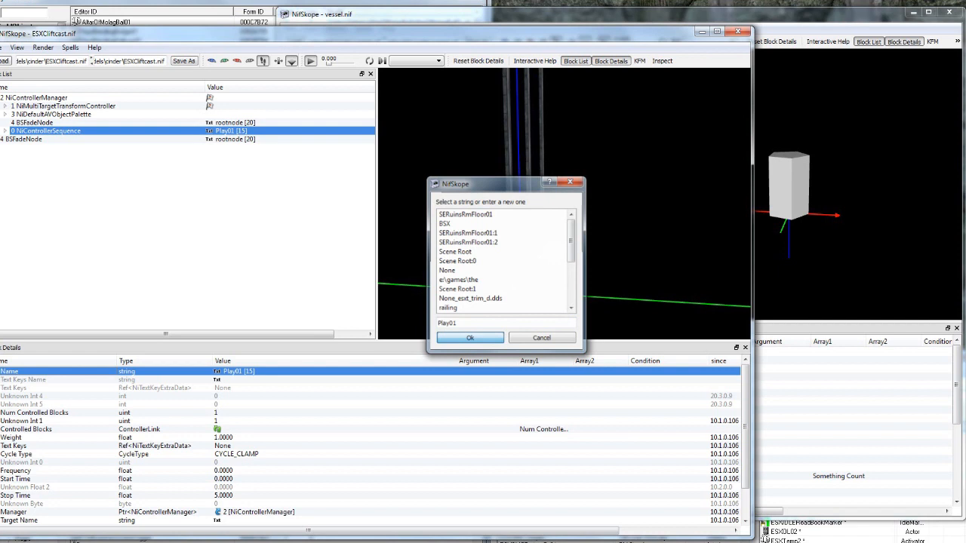
Step: Expand the sequence's Controlled Blocks entry and set its Controller Type to NiTransformController
drag(377, 31, 439, 18)
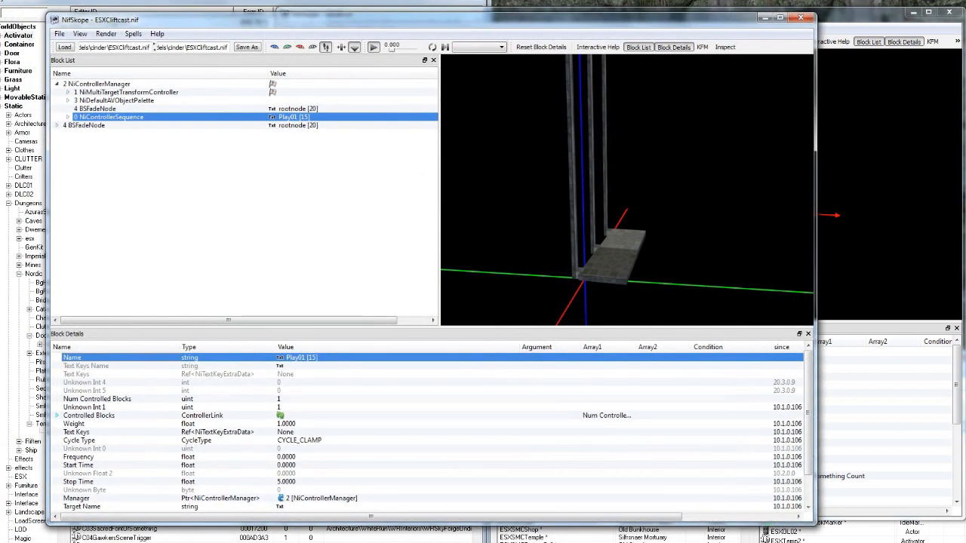
scroll(430, 430, down, 2)
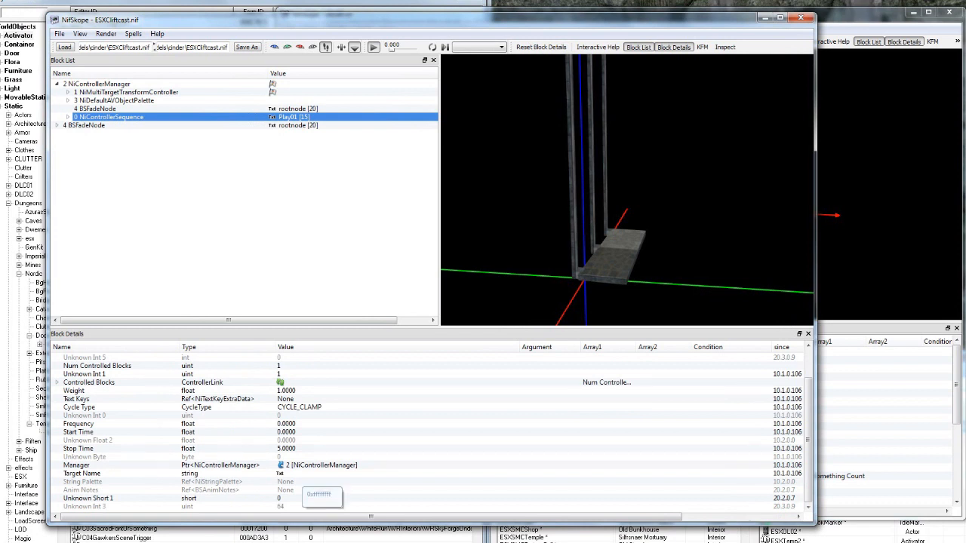
scroll(313, 486, up, 2)
click(56, 415)
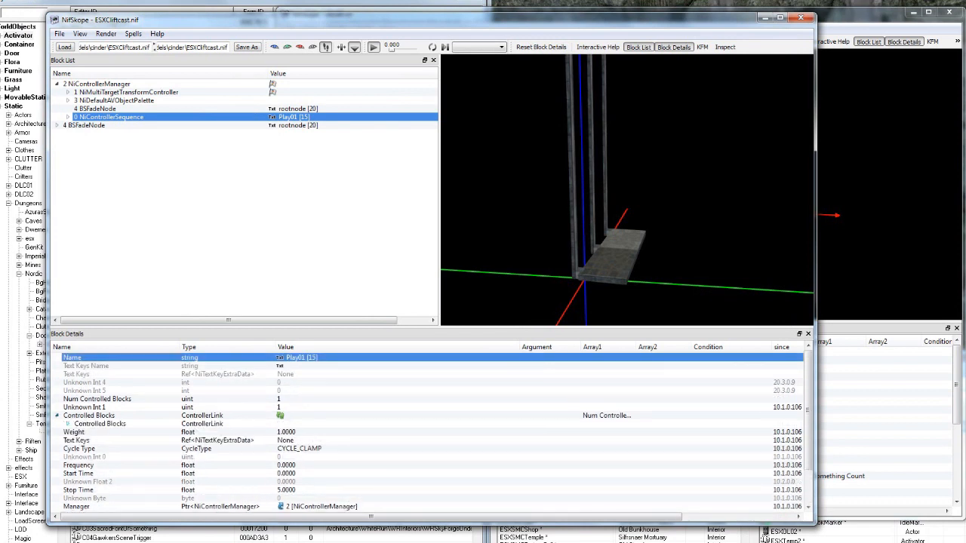
click(68, 424)
scroll(430, 430, down, 1)
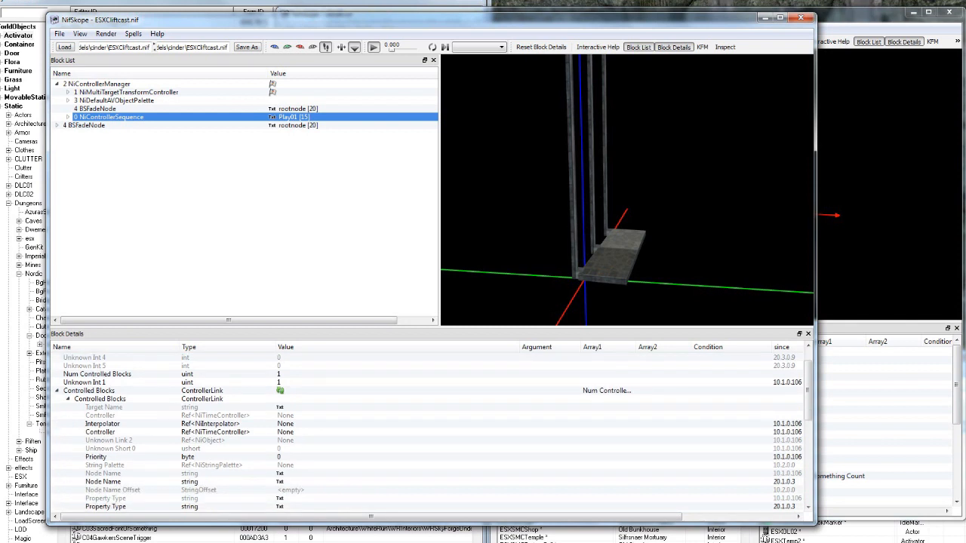
scroll(305, 431, down, 4)
click(306, 431)
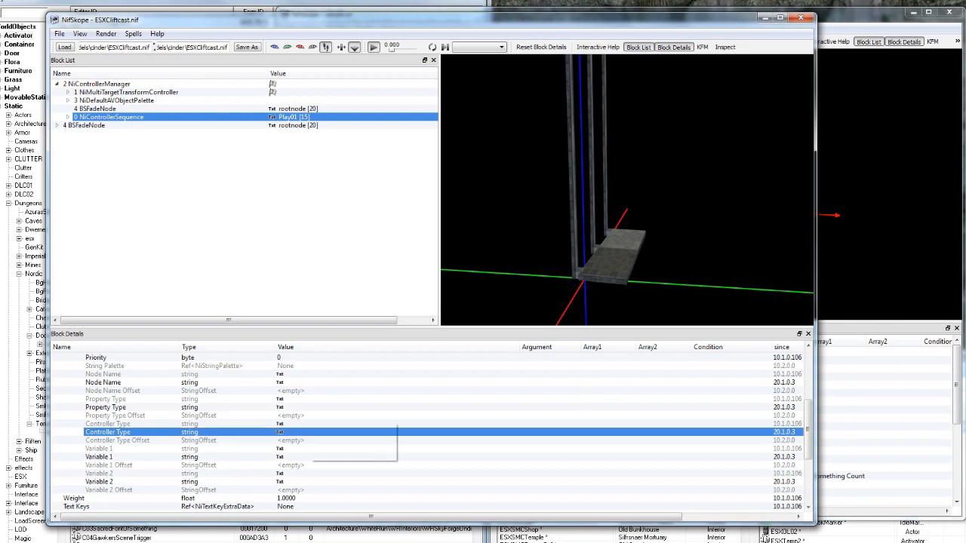
double_click(306, 432)
text(NiTransformController)
key(Return)
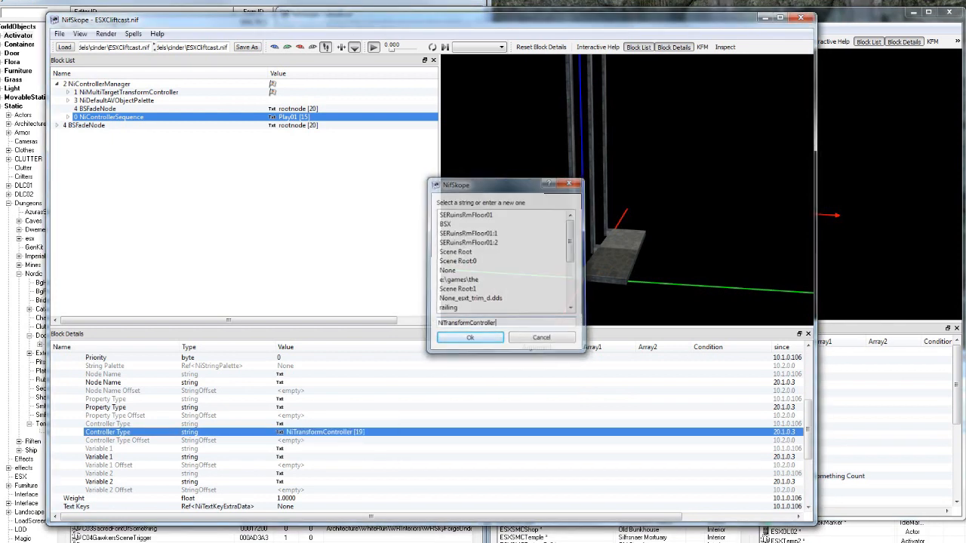
Step: Set the Node Name of the sequence's Controlled Blocks entry to lift, matching the lift NiNode's name
click(302, 456)
click(302, 481)
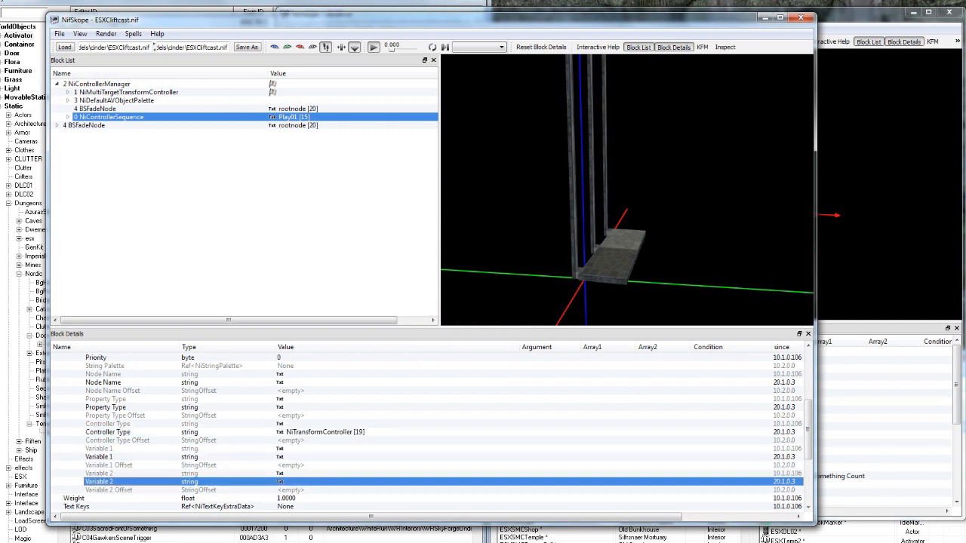
scroll(201, 400, up, 3)
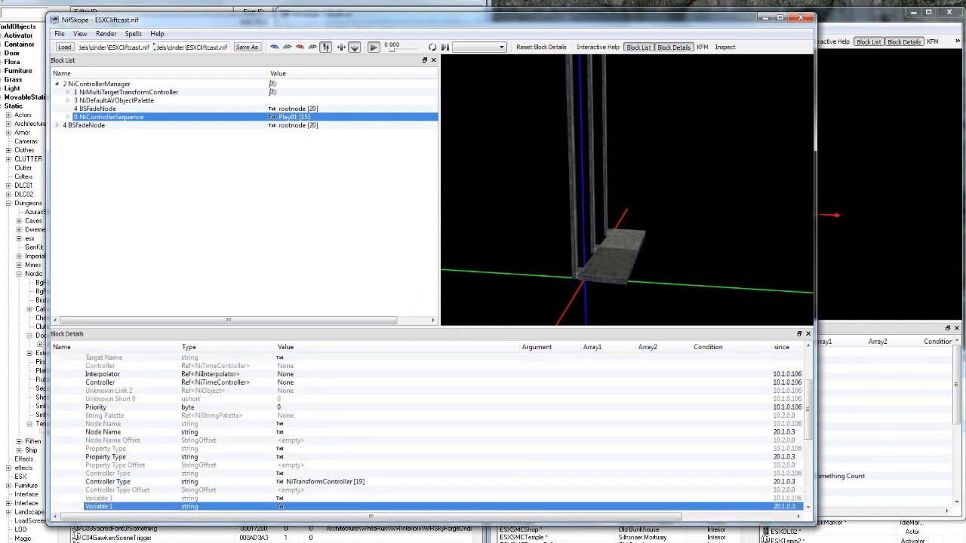
click(281, 481)
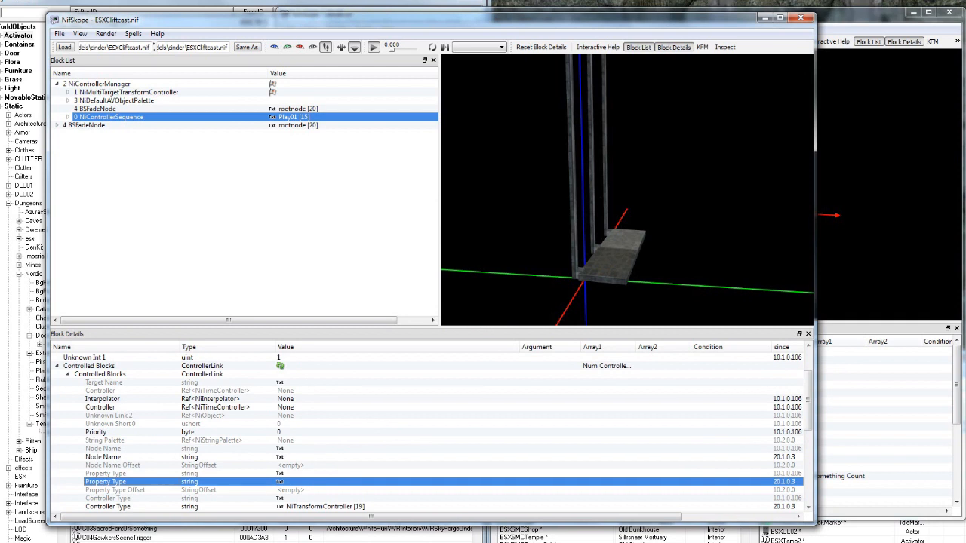
click(280, 457)
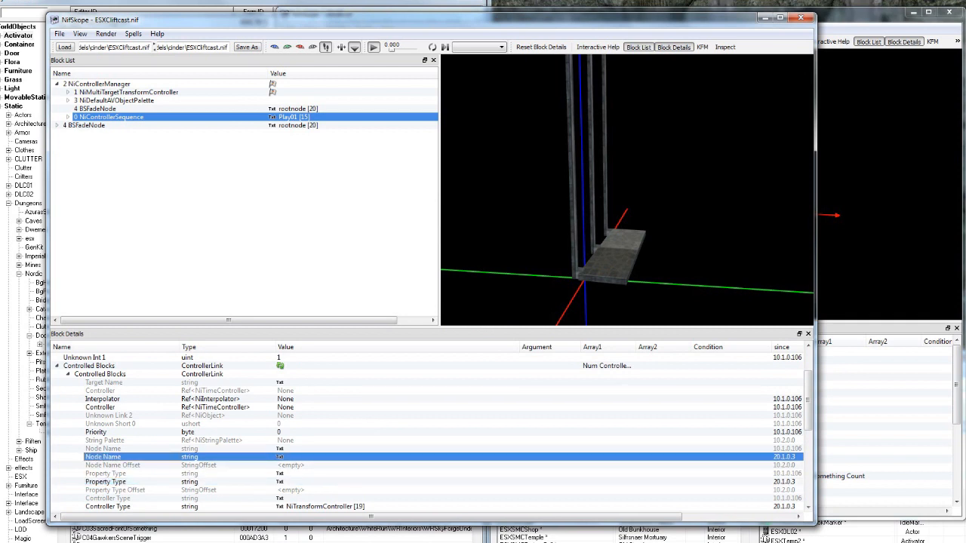
right_click(302, 455)
click(56, 125)
click(67, 150)
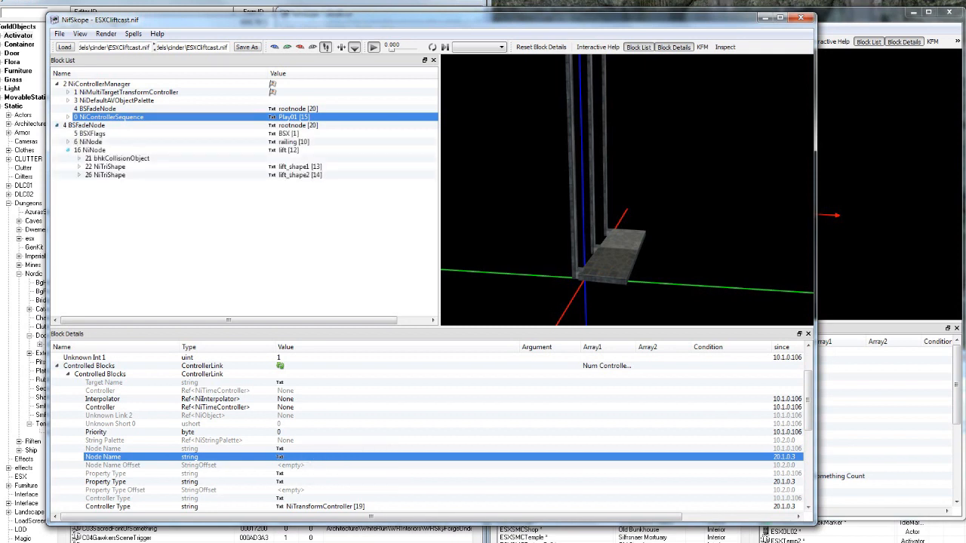
right_click(291, 457)
click(320, 460)
text(lift)
click(469, 337)
Step: Link the Controlled Blocks entry's Controller to block 1, the NiMultiTargetTransformController
click(285, 399)
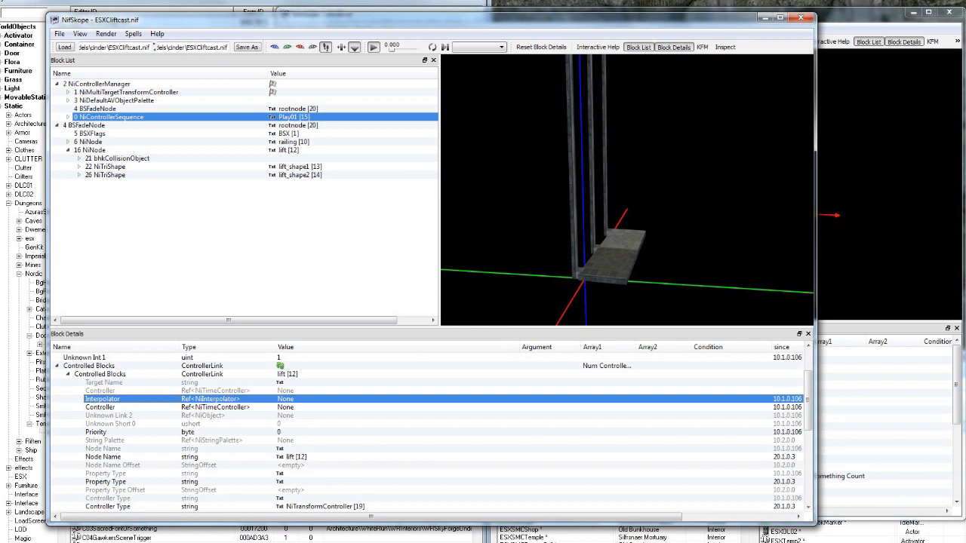
double_click(285, 407)
text(1)
key(Return)
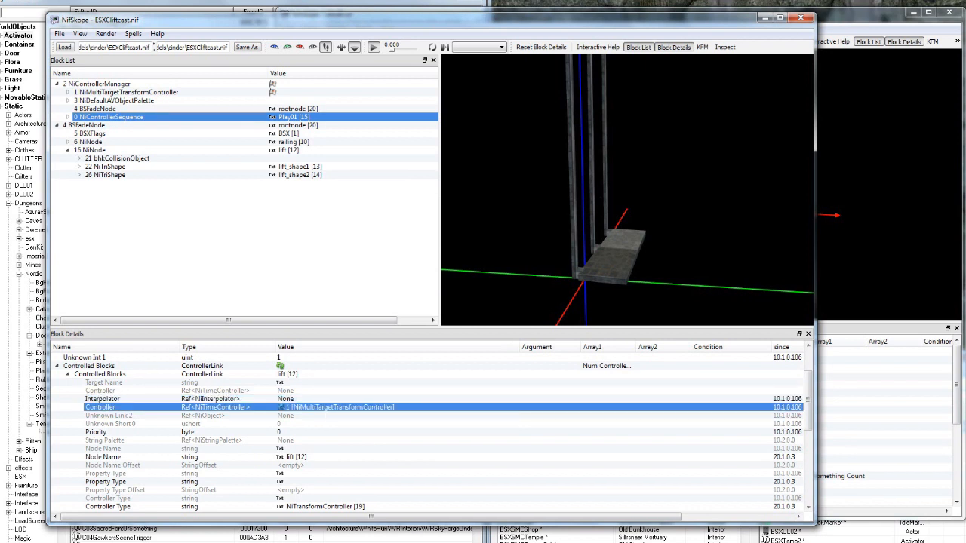
Step: Insert a NiTransformInterpolator block into the file
right_click(154, 213)
mouse_move(185, 267)
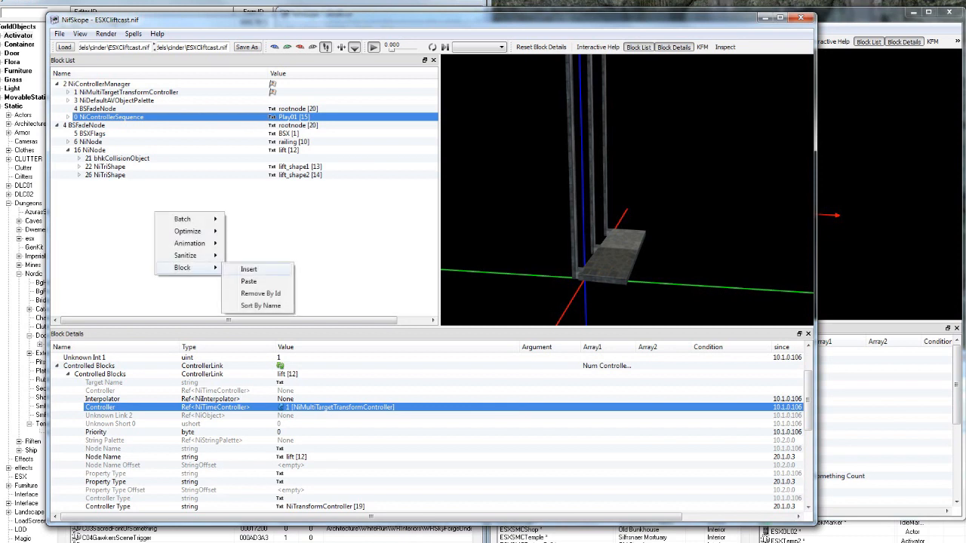
click(249, 270)
mouse_move(295, 483)
mouse_move(295, 507)
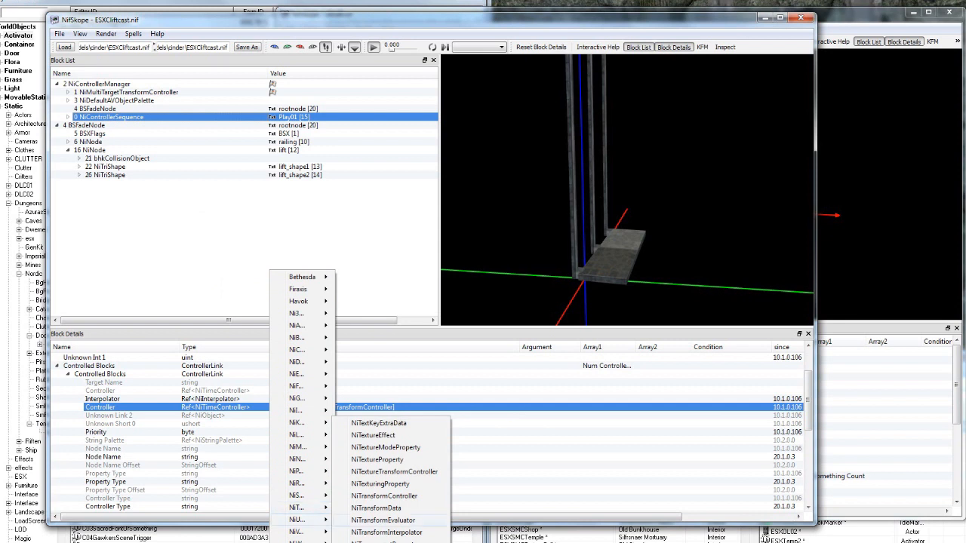
click(386, 532)
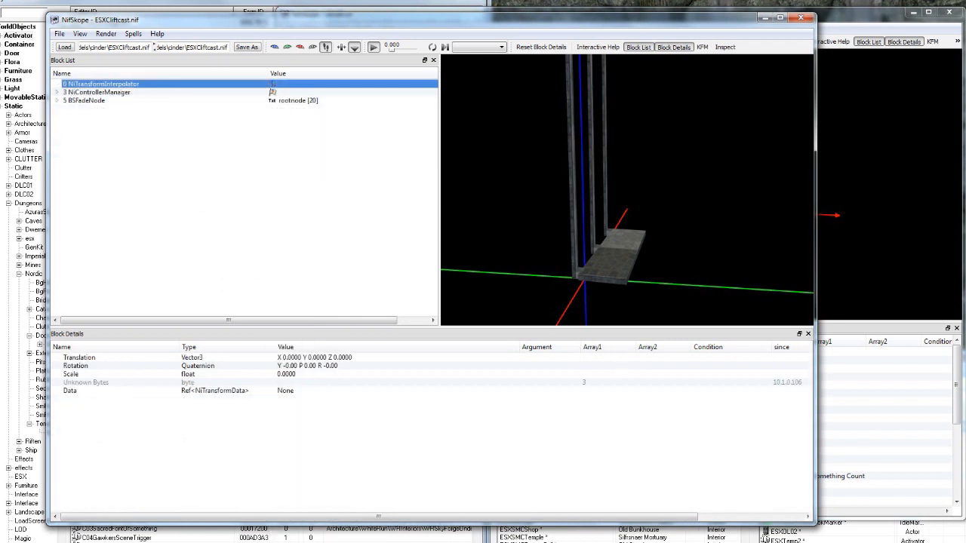
Step: Insert a NiTransformData block into the file
right_click(230, 278)
mouse_move(260, 332)
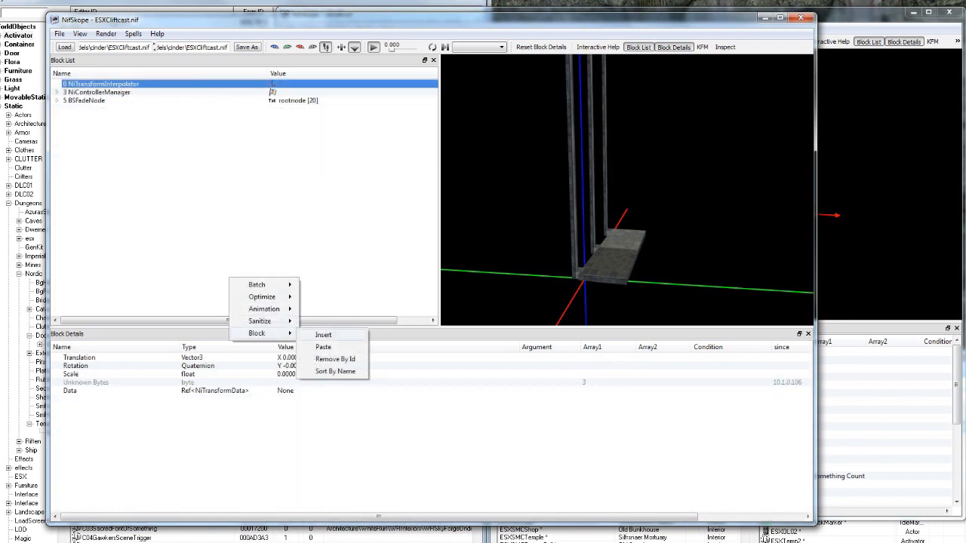
click(323, 333)
mouse_move(366, 270)
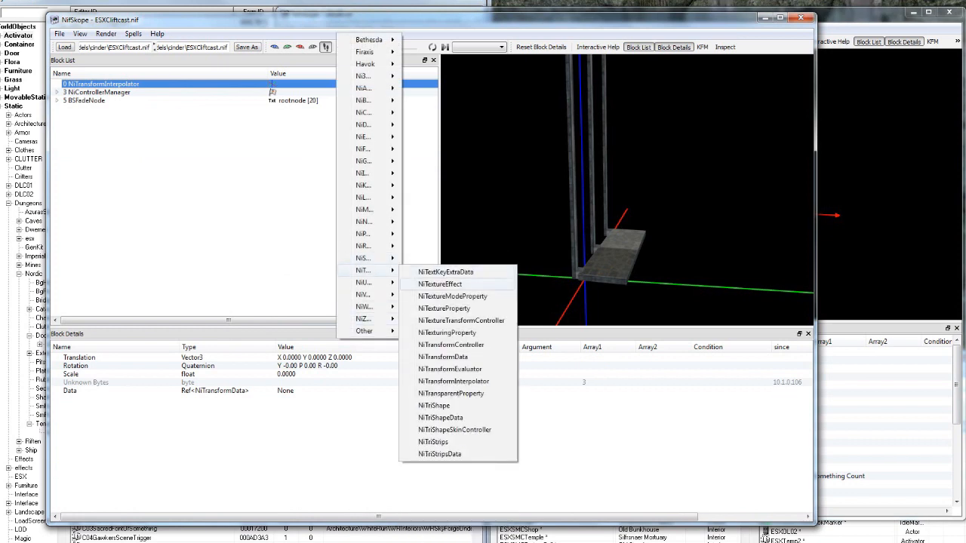
click(443, 357)
Step: Link the NiTransformInterpolator's Data to block 0, the NiTransformData
click(103, 92)
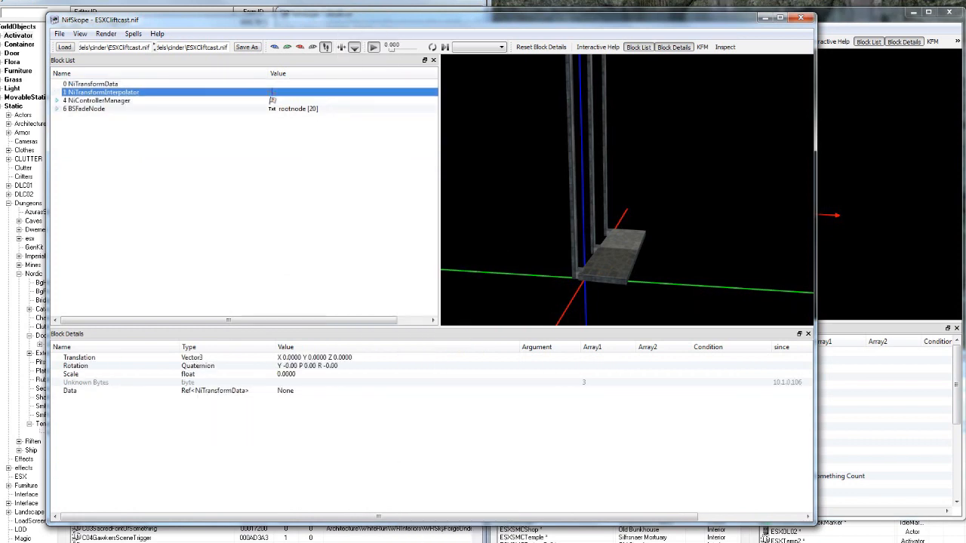
double_click(285, 391)
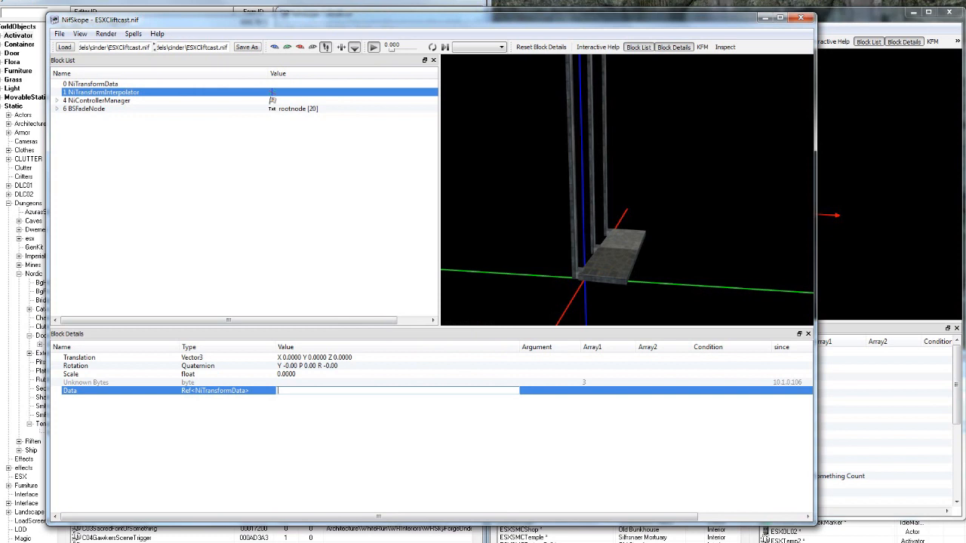
text(0)
key(Return)
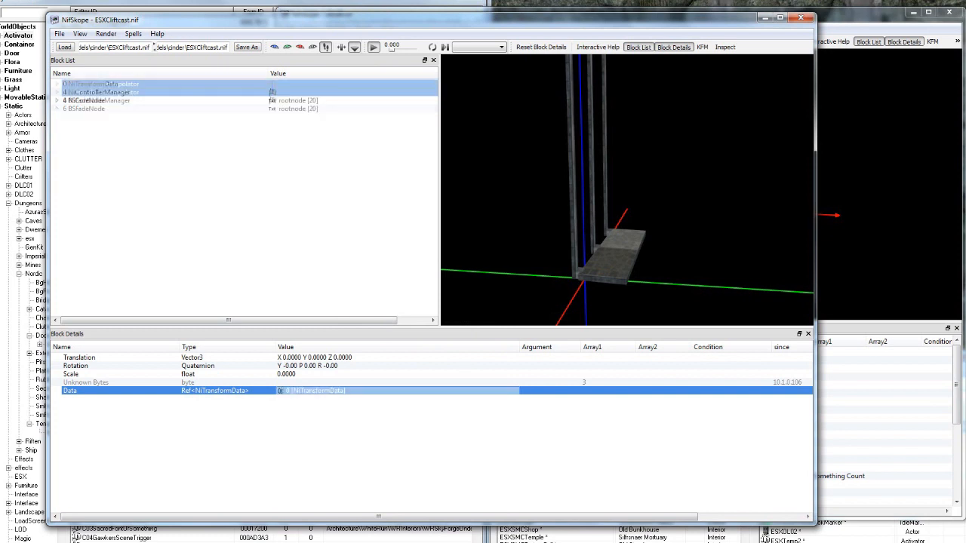
double_click(286, 375)
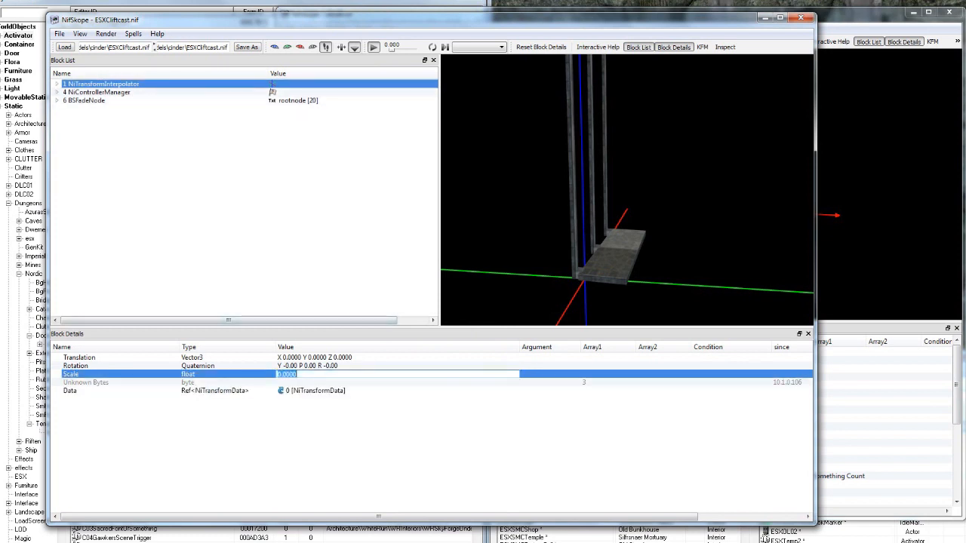
double_click(301, 358)
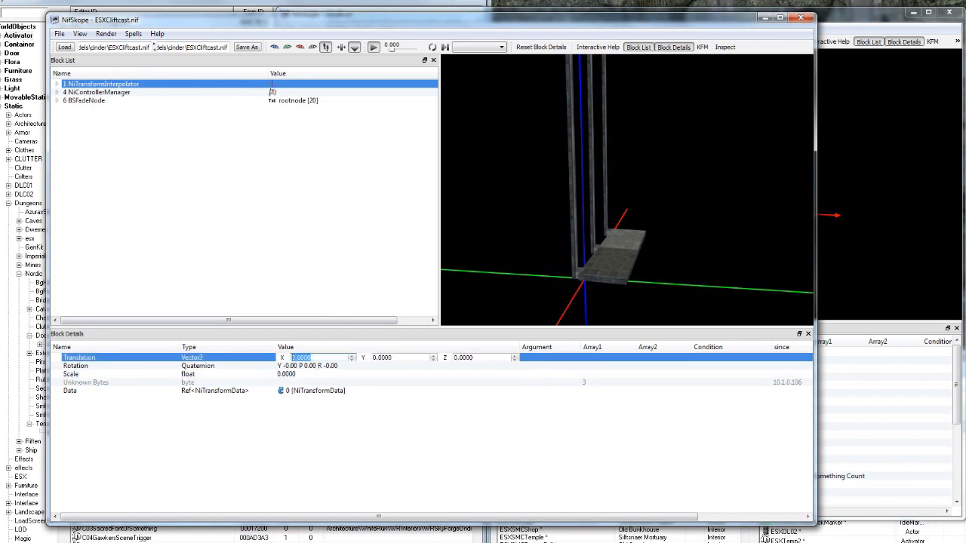
drag(626, 190, 612, 195)
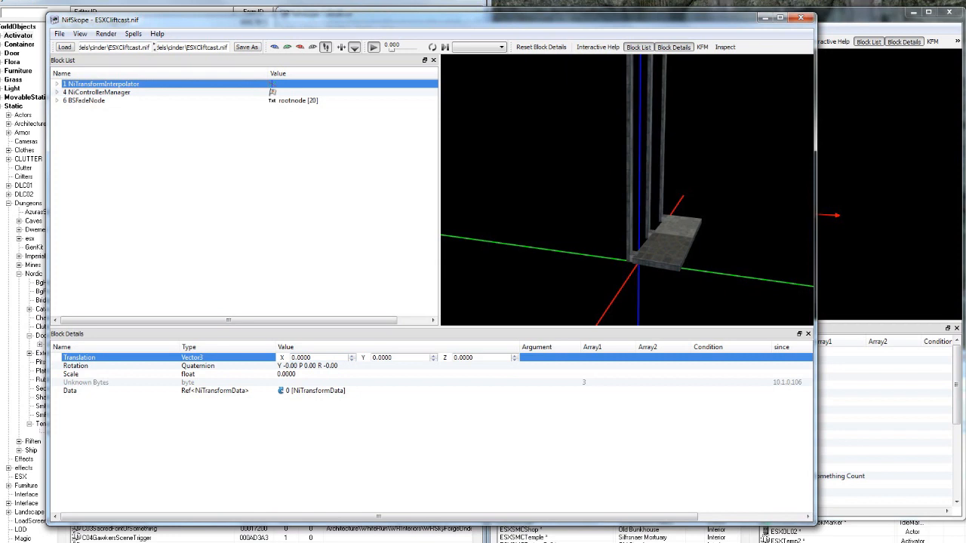
Step: Switch to rotatehelper90cw.nif and copy the NiTransformInterpolator block under its Open sequence
key(alt+Tab)
click(309, 153)
click(353, 161)
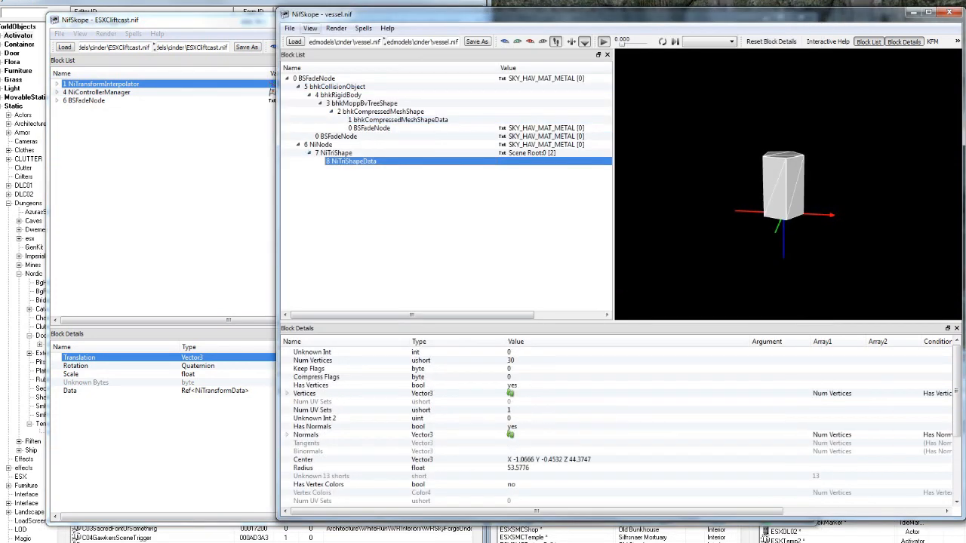
key(alt+Tab)
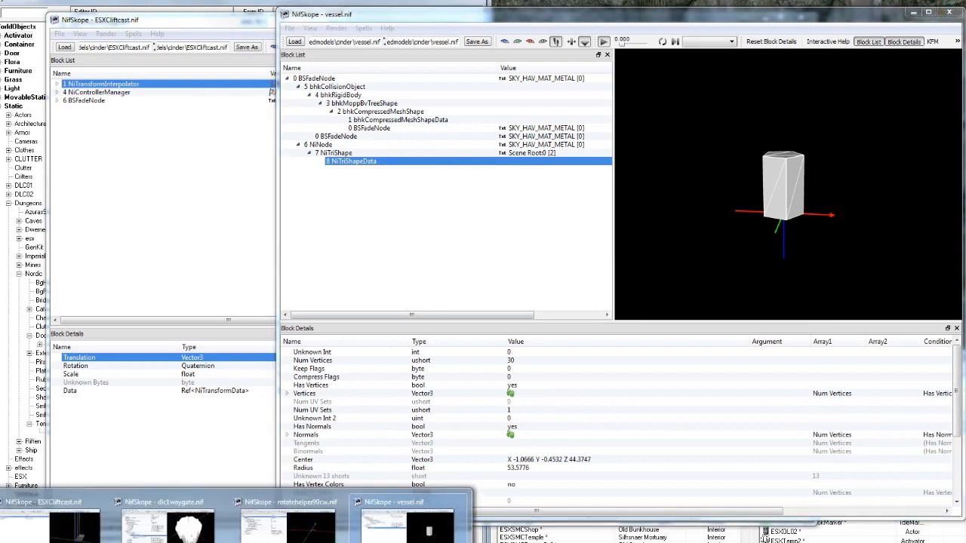
right_click(392, 152)
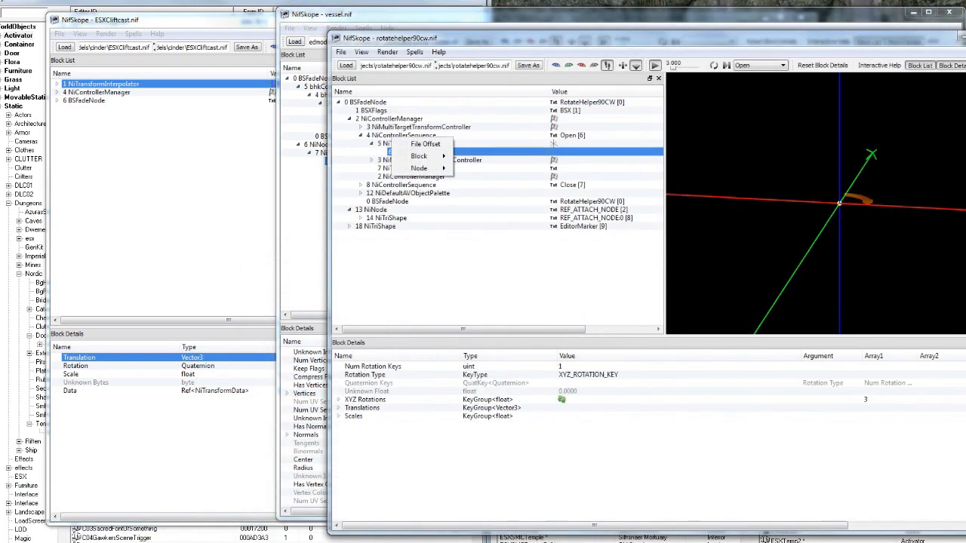
click(361, 135)
click(361, 135)
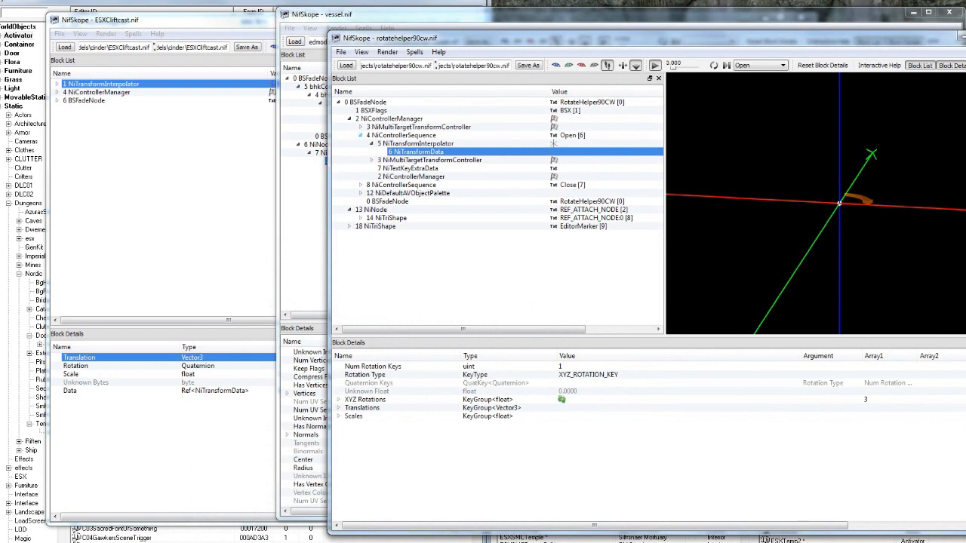
right_click(411, 143)
mouse_move(437, 163)
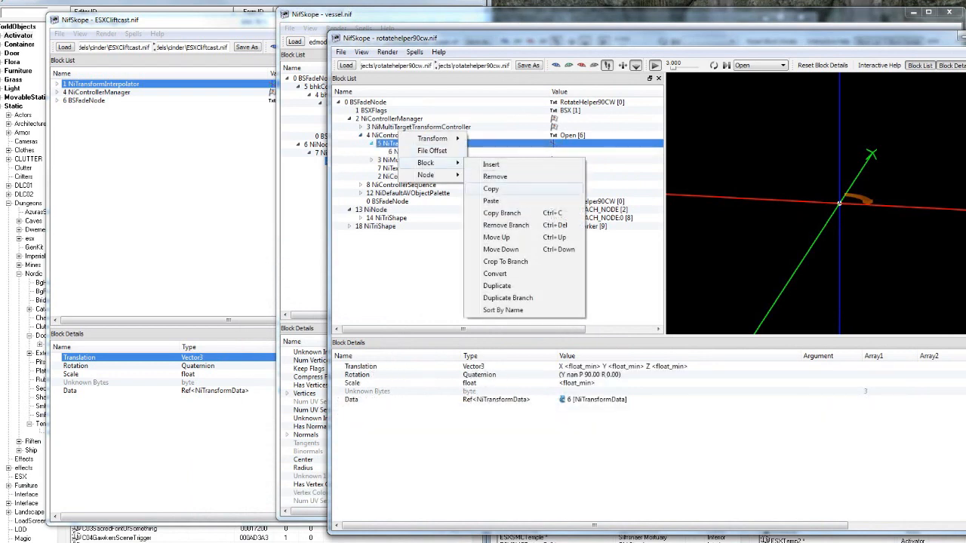
click(490, 188)
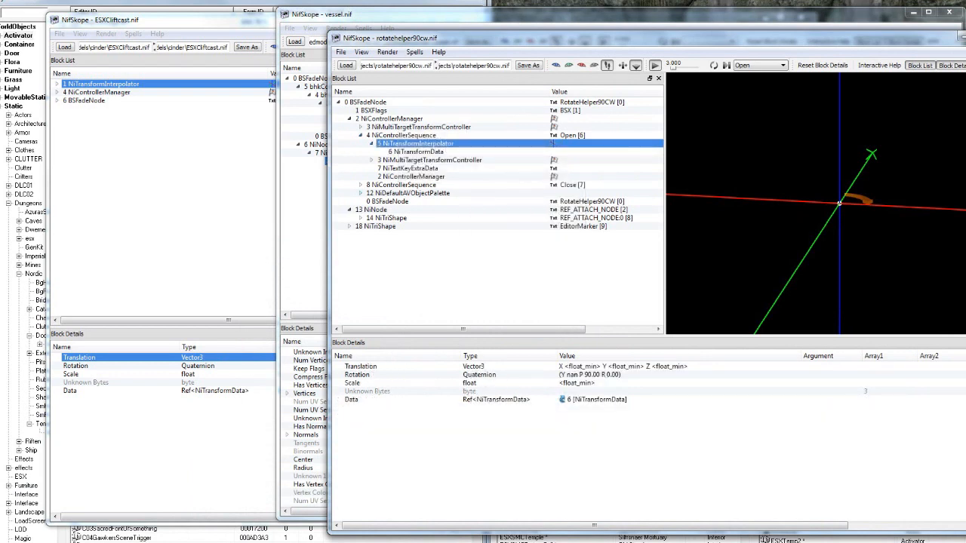
click(960, 38)
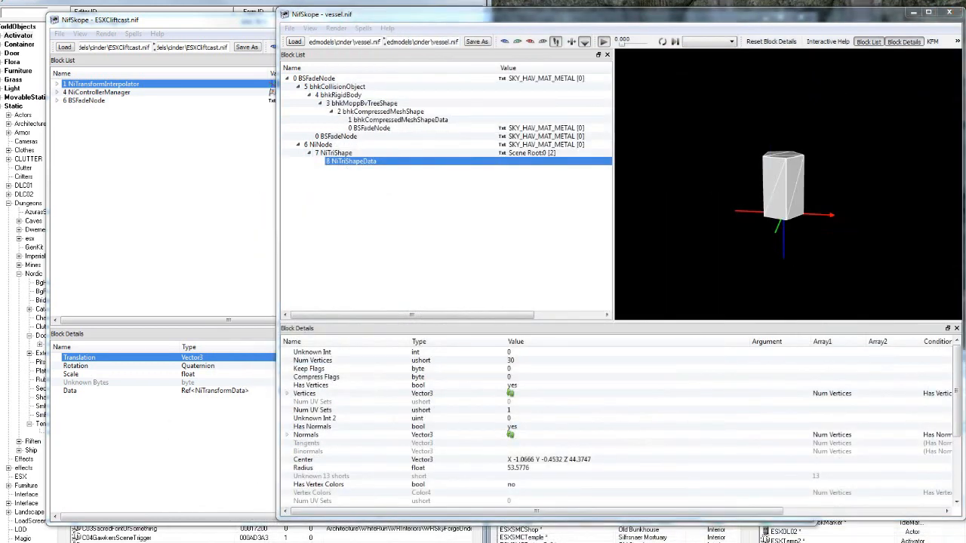
key(alt+Tab)
scroll(287, 384, up, 10)
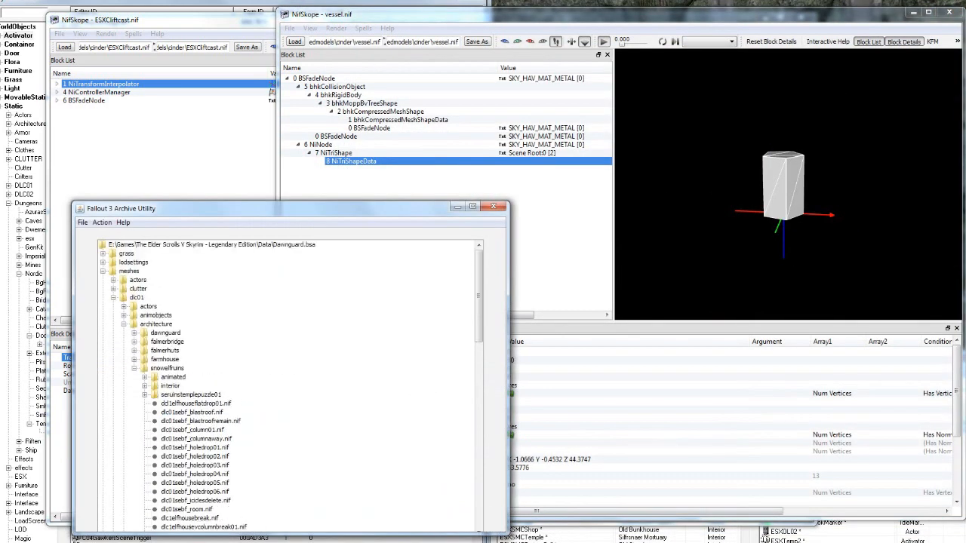
click(129, 270)
click(136, 298)
click(156, 323)
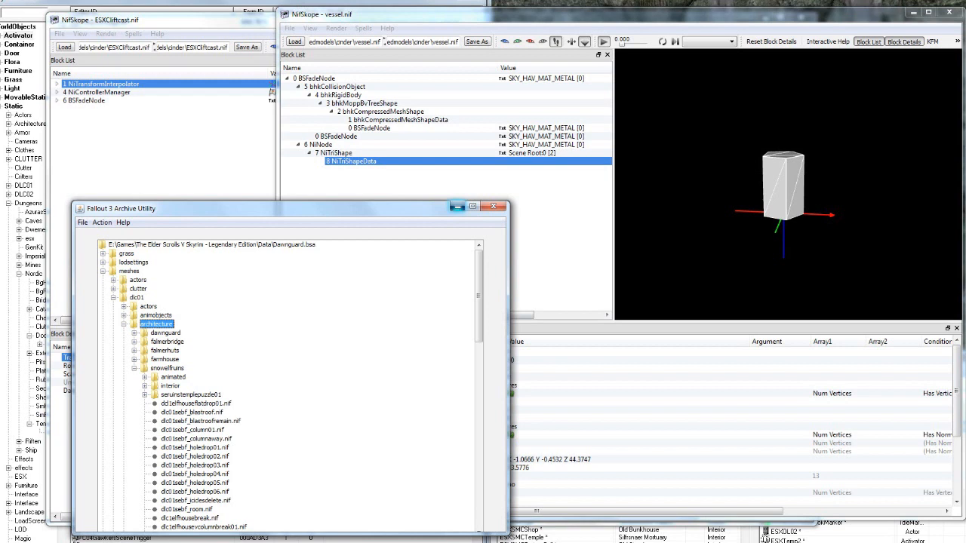
click(456, 206)
Step: Paste the copied block over the NiTransformInterpolator in ESXCliftcast.nif and relink its Data to block 0
click(151, 20)
right_click(106, 79)
mouse_move(133, 102)
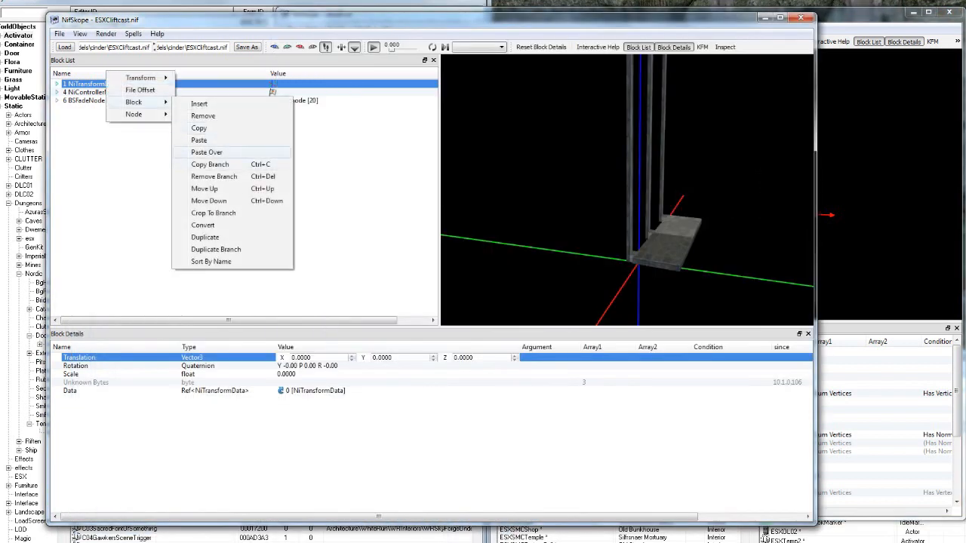
click(206, 152)
double_click(281, 390)
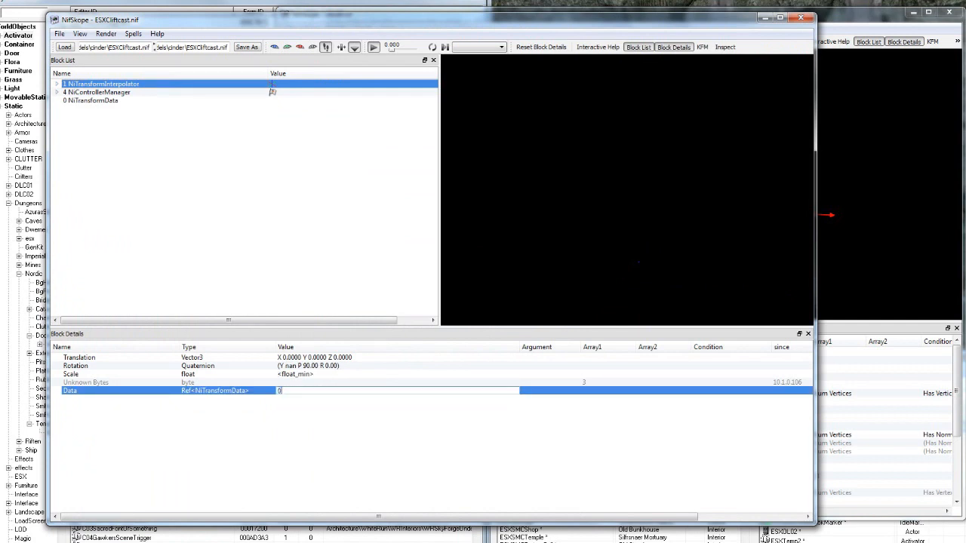
key(Return)
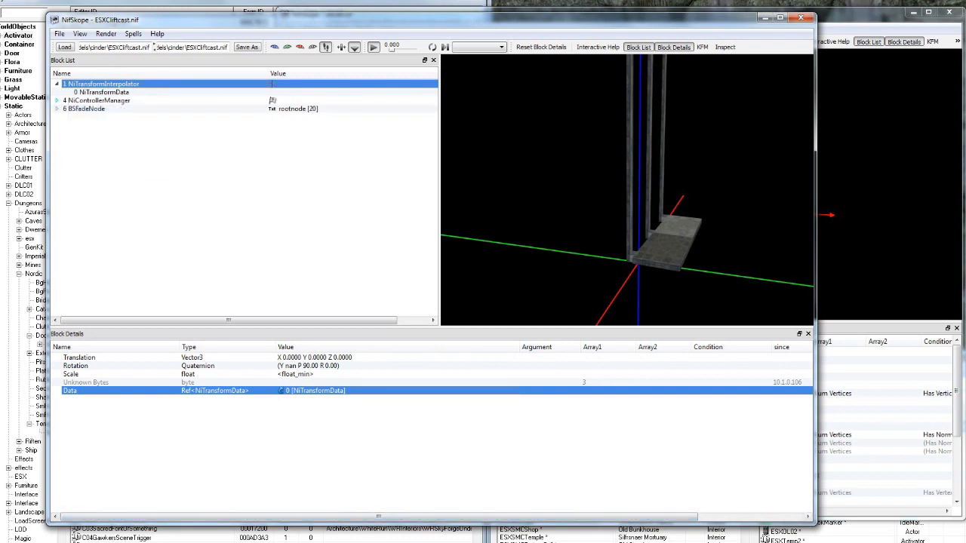
Step: Link the Interpolator of the Play01 sequence's Controlled Blocks entry to block 1, the NiTransformInterpolator
click(56, 100)
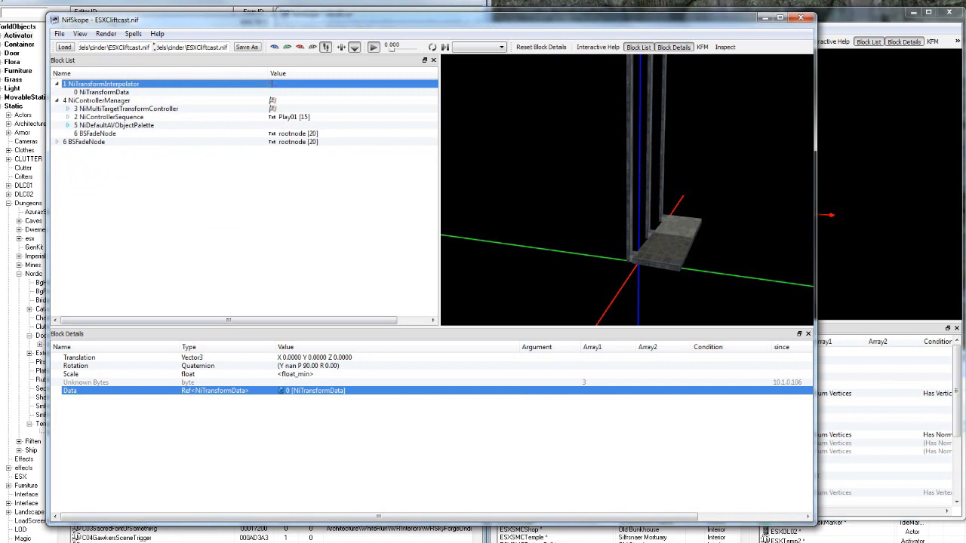
click(111, 117)
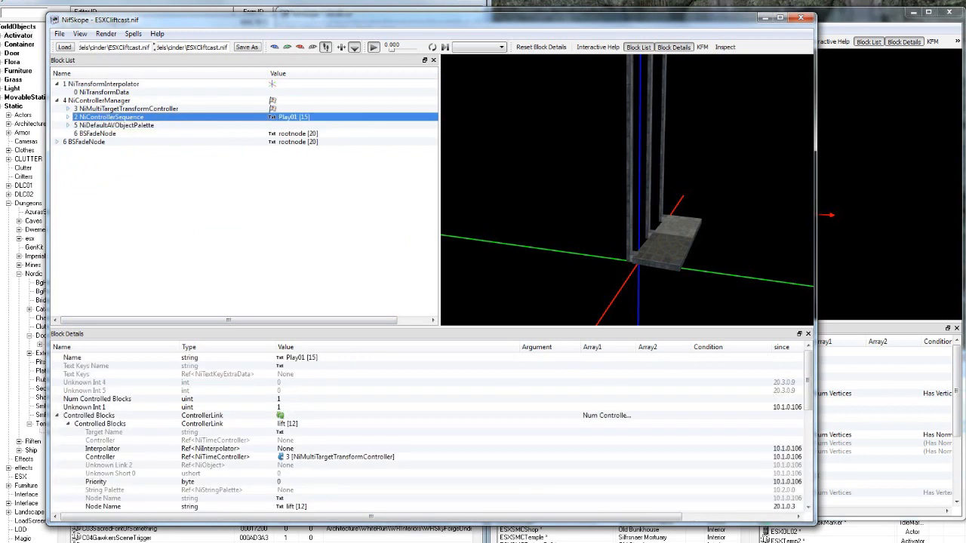
scroll(427, 430, down, 1)
double_click(286, 424)
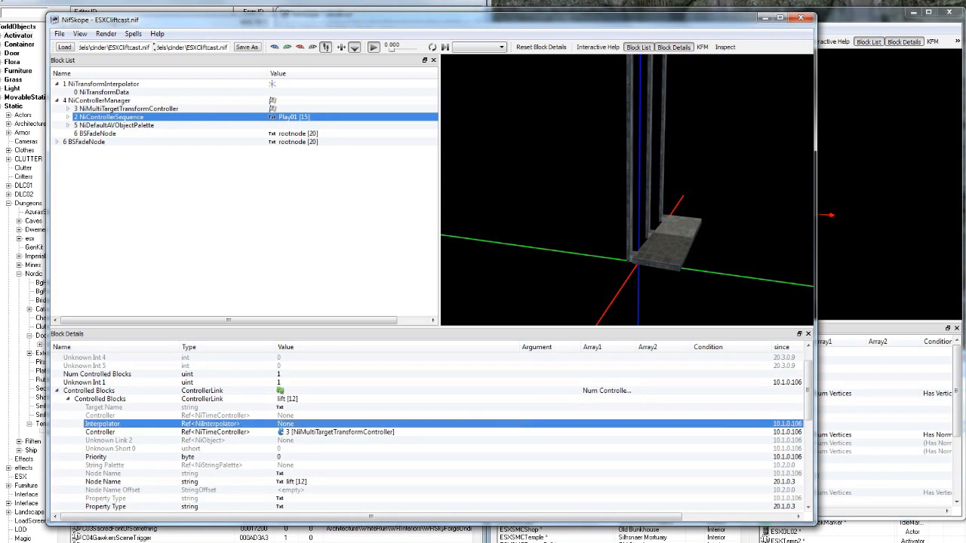
text(1)
key(Return)
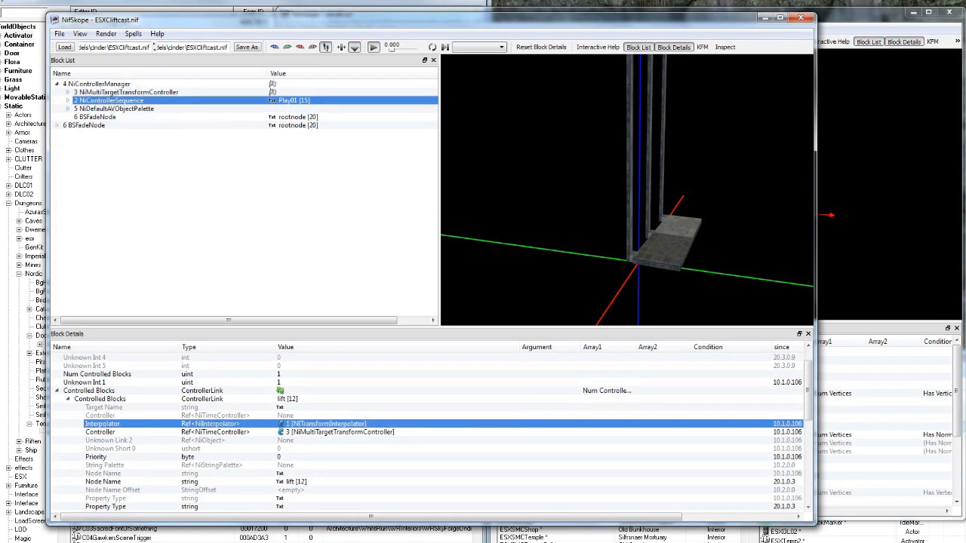
scroll(432, 432, down, 7)
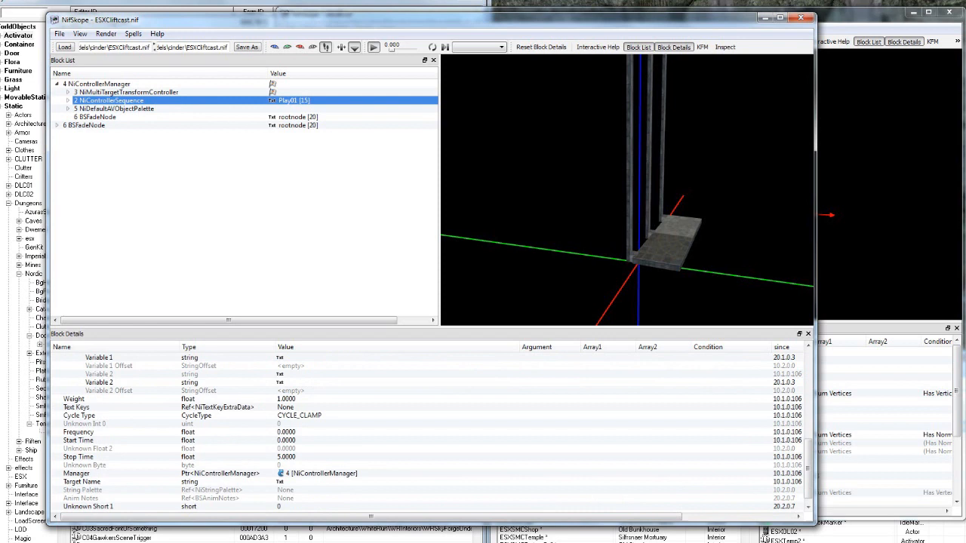
Step: Set the Target Name of the Play01 NiControllerSequence to rootnode
click(281, 482)
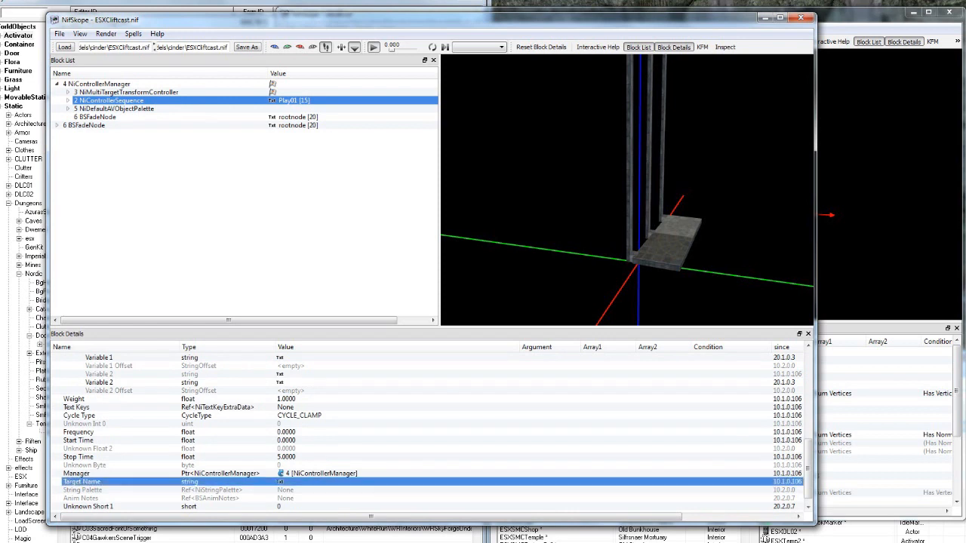
right_click(280, 481)
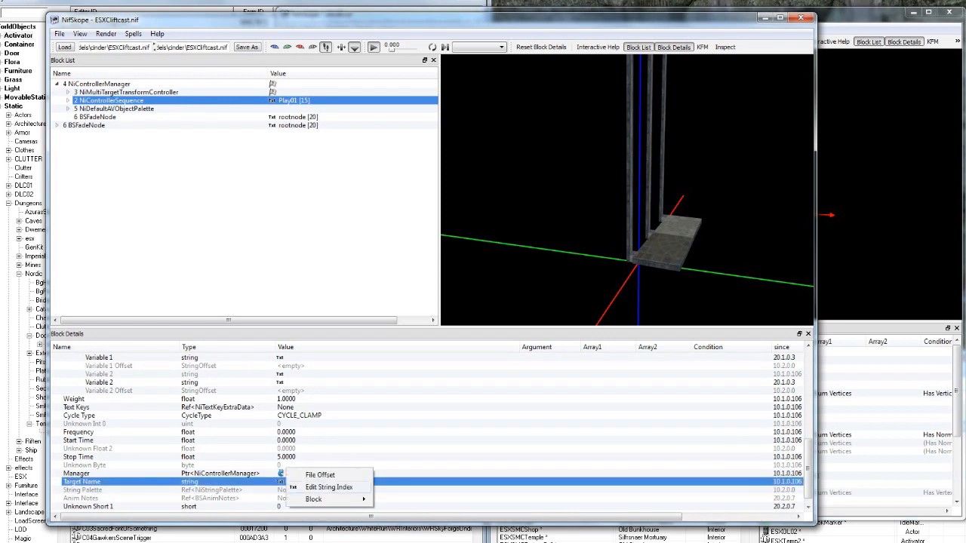
click(328, 486)
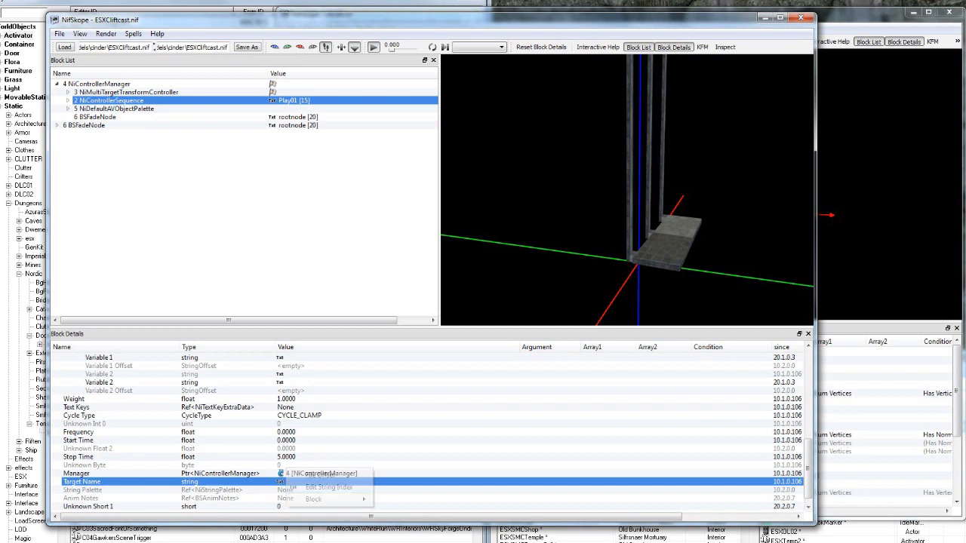
text(rootnode)
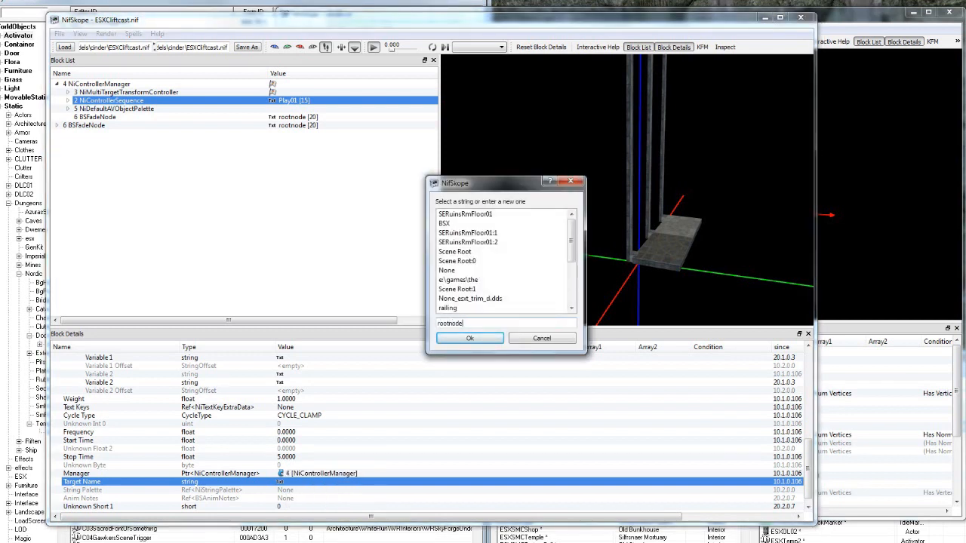
click(470, 338)
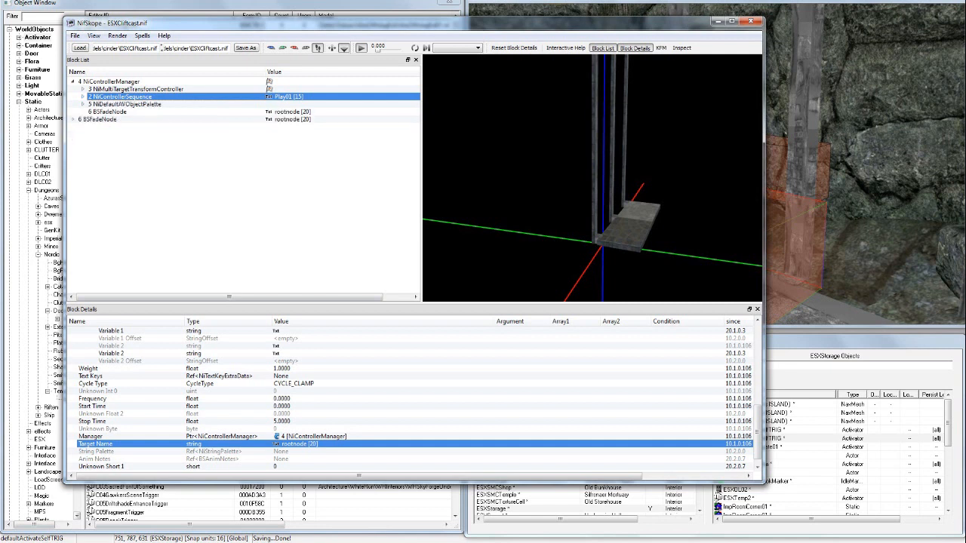
Step: Set the Frequency of the Play01 NiControllerSequence to 1
double_click(293, 383)
key(Escape)
scroll(294, 383, down, 1)
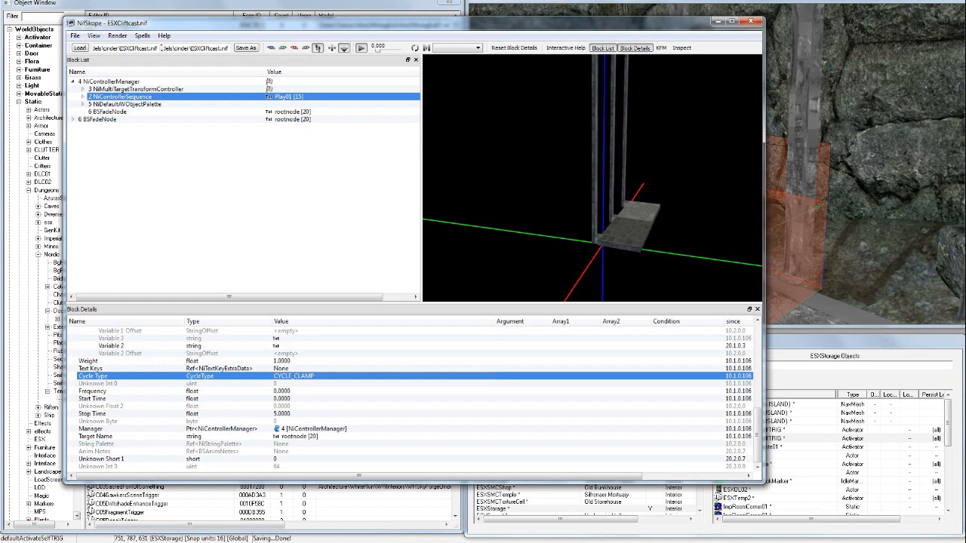
double_click(284, 391)
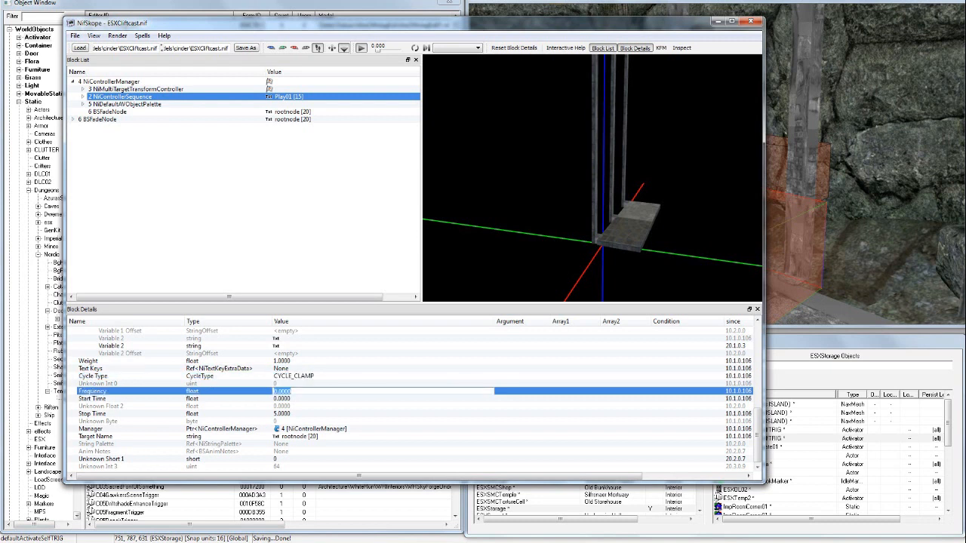
text(1)
key(Return)
Step: Insert a new NiTextKeyExtraData block into ESXCliftcast.nif
scroll(411, 399, up, 10)
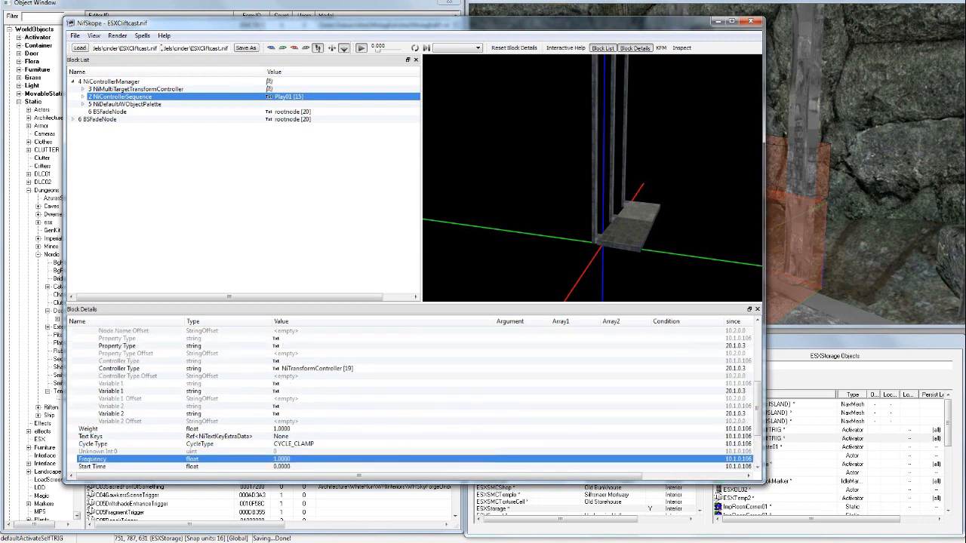
scroll(411, 399, down, 4)
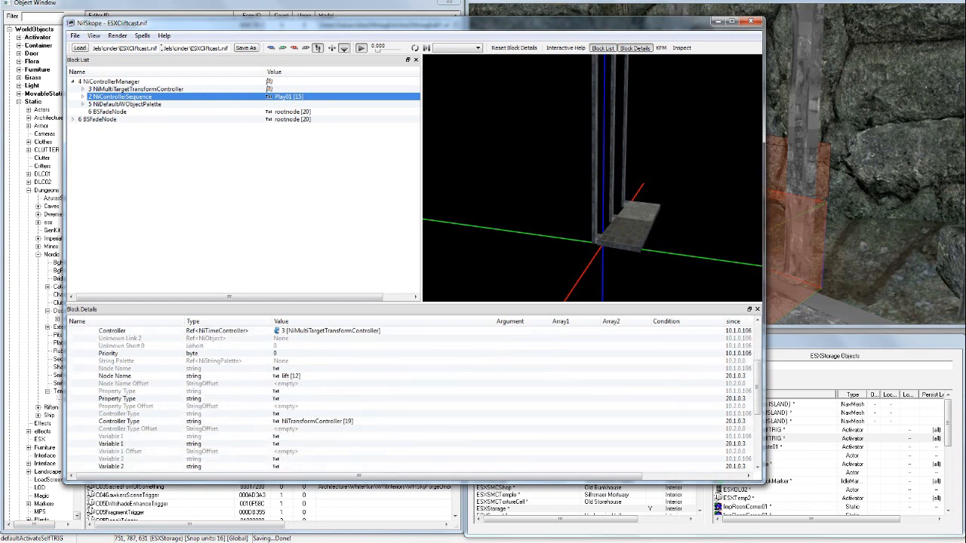
scroll(309, 451, down, 1)
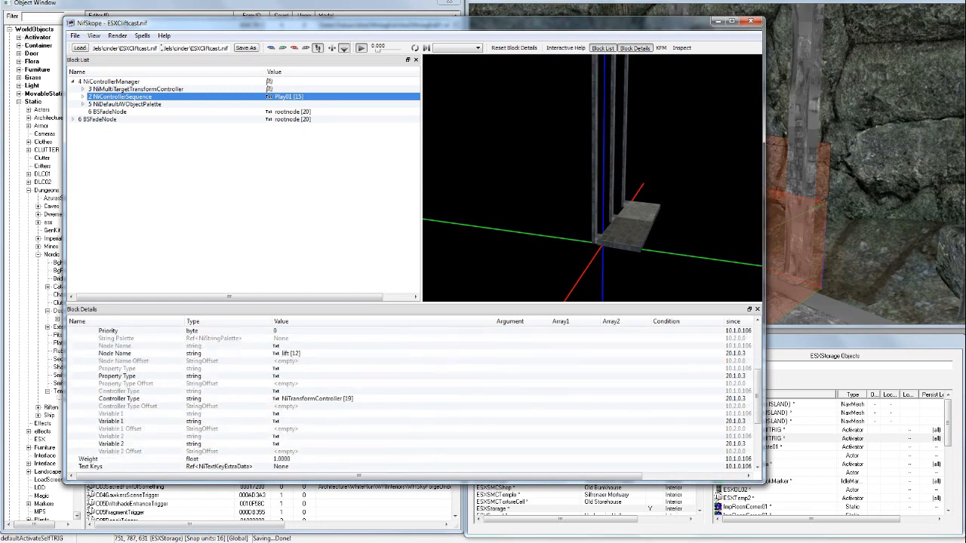
scroll(309, 398, down, 4)
right_click(237, 213)
mouse_move(265, 263)
click(324, 264)
mouse_move(347, 404)
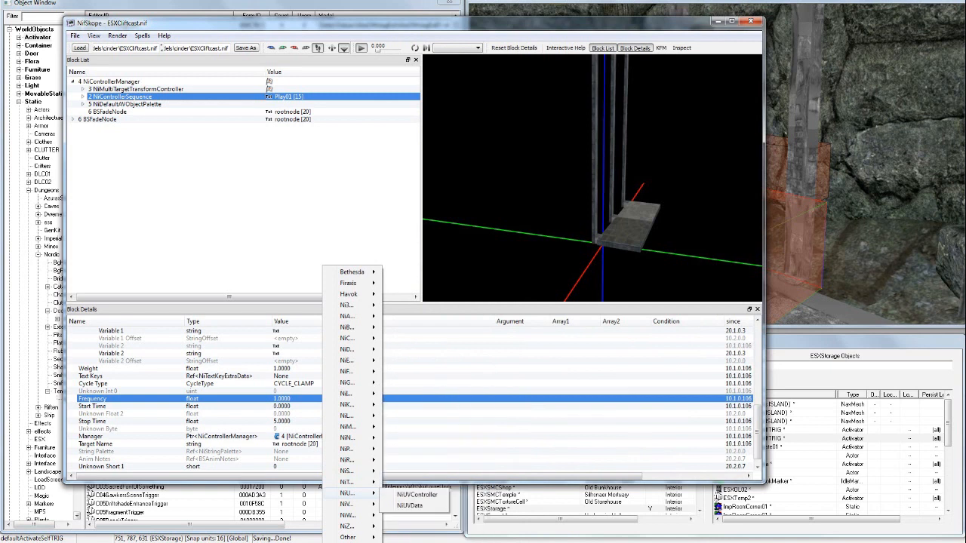
mouse_move(347, 471)
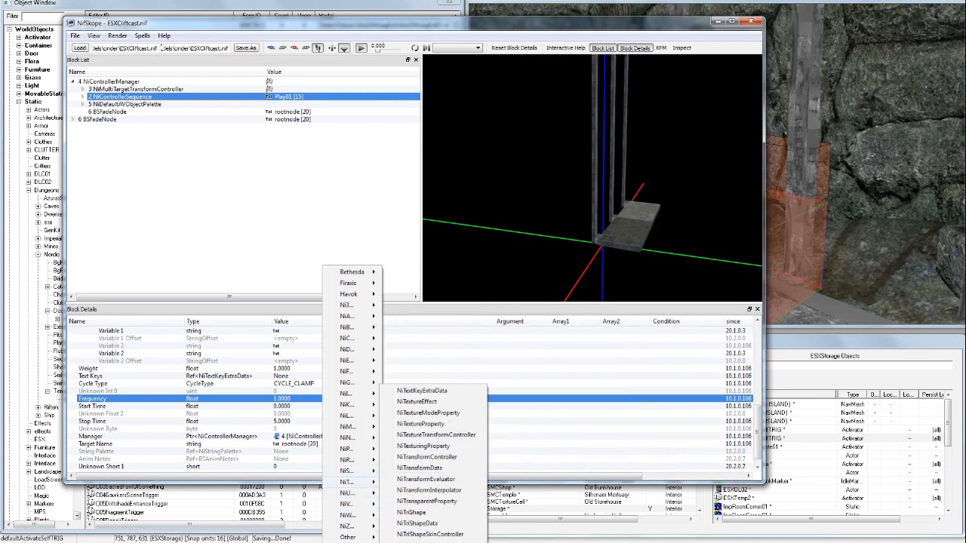
click(421, 391)
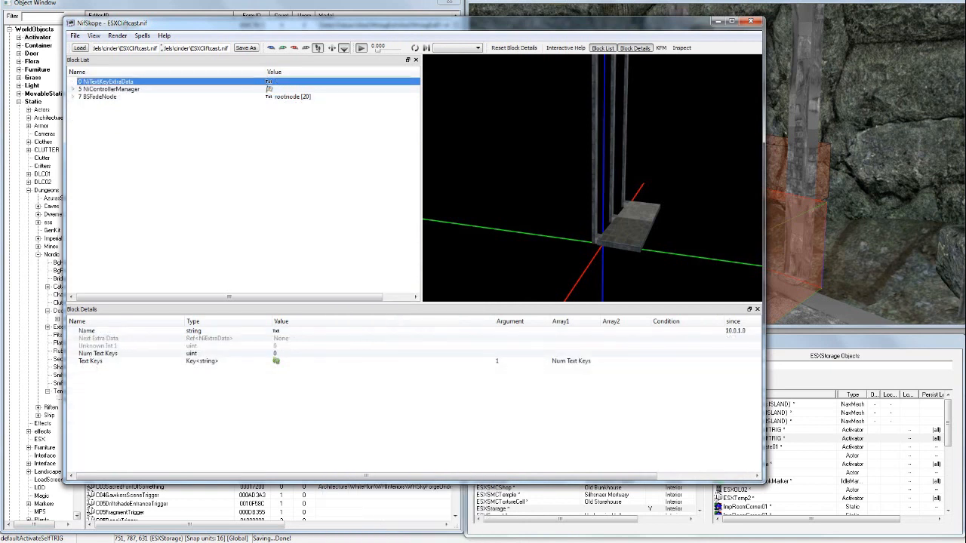
Step: Link the Text Keys of the Play01 sequence to block 0, the NiTextKeyExtraData
click(72, 89)
click(112, 89)
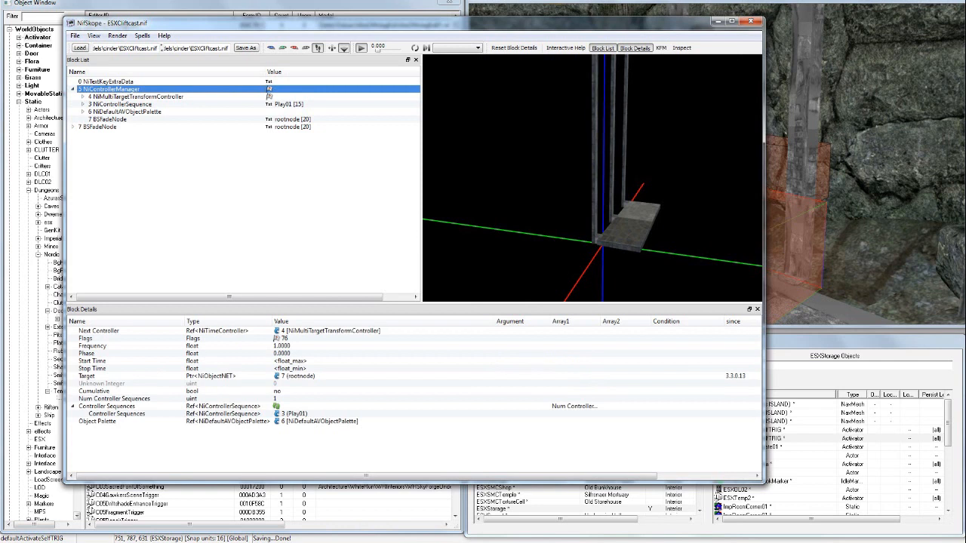
click(269, 104)
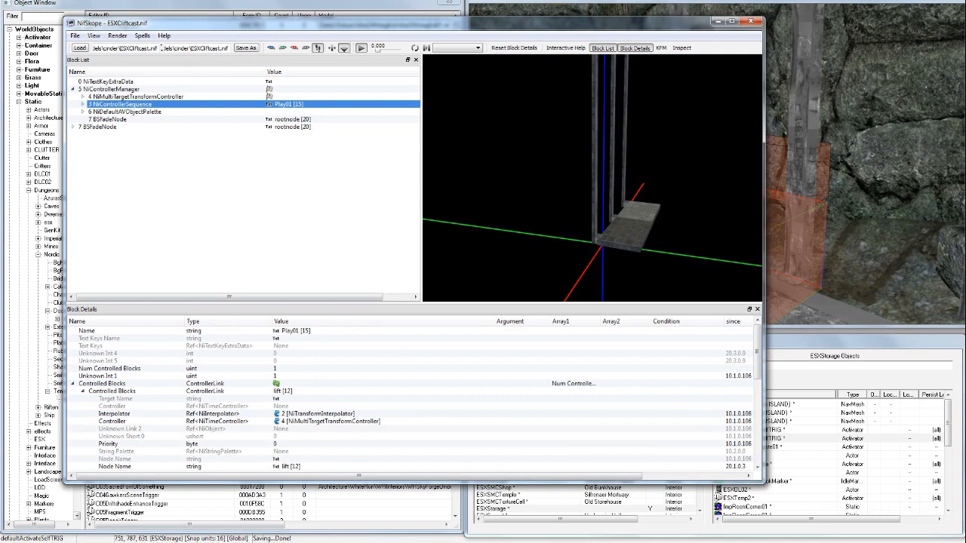
scroll(411, 399, down, 7)
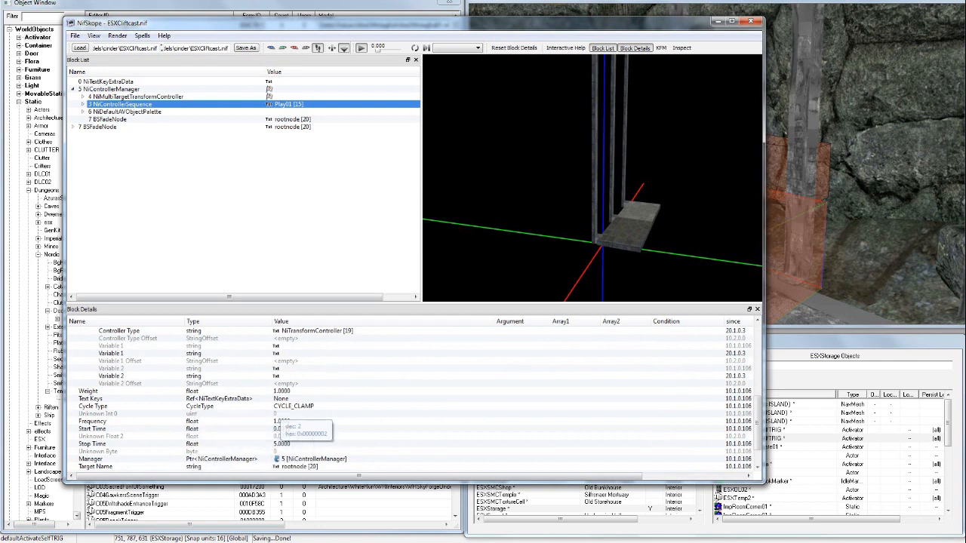
scroll(411, 399, down, 1)
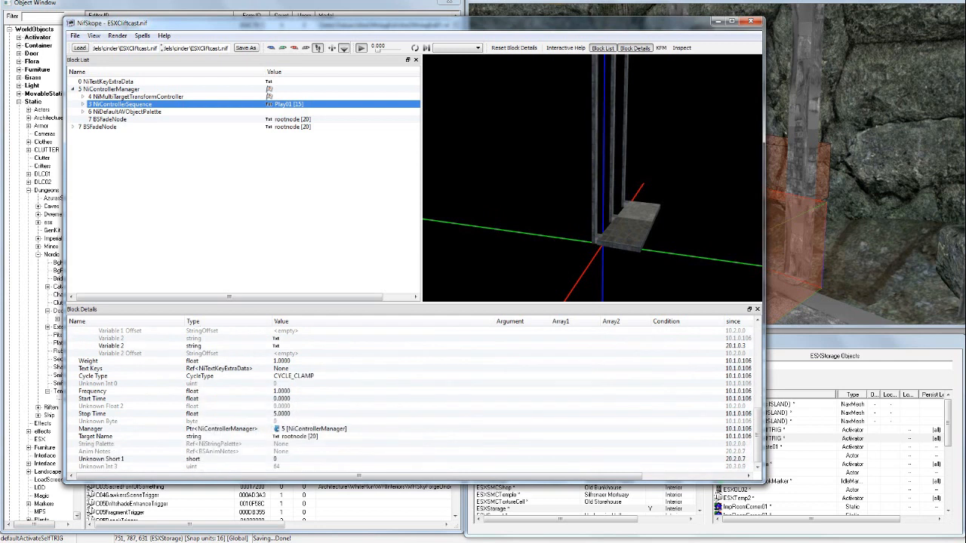
double_click(283, 368)
text(0)
key(Return)
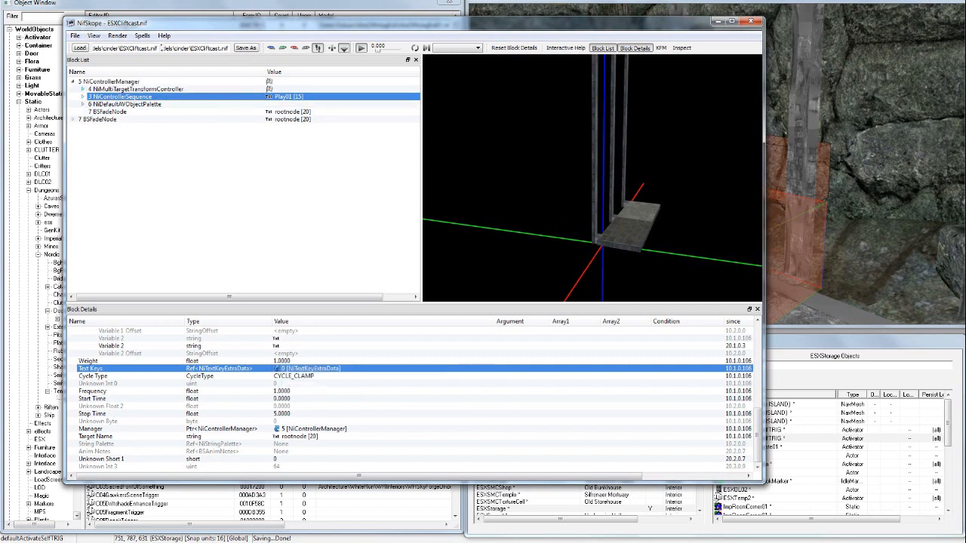
Step: Link the Controller of the rootnode BSFadeNode to block 5, the NiControllerManager
click(72, 119)
click(100, 120)
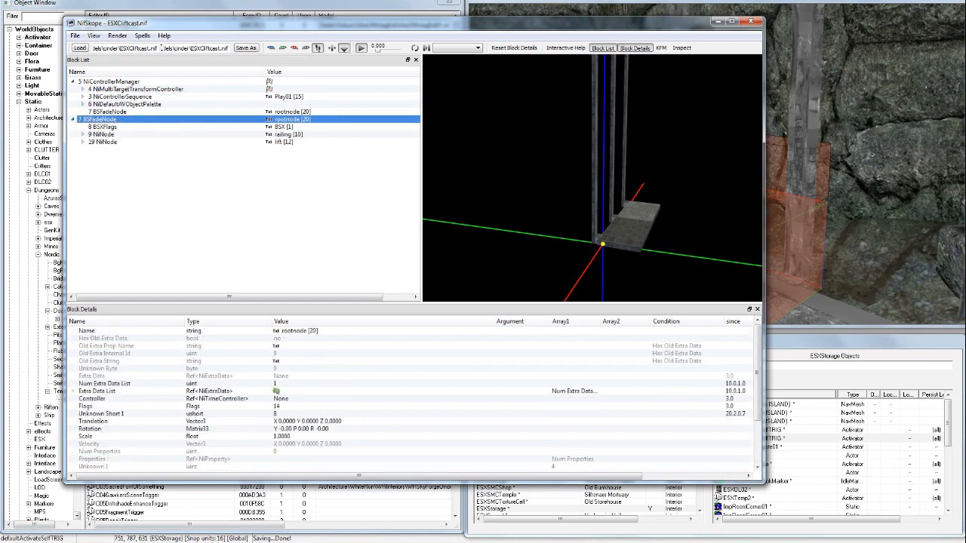
double_click(283, 398)
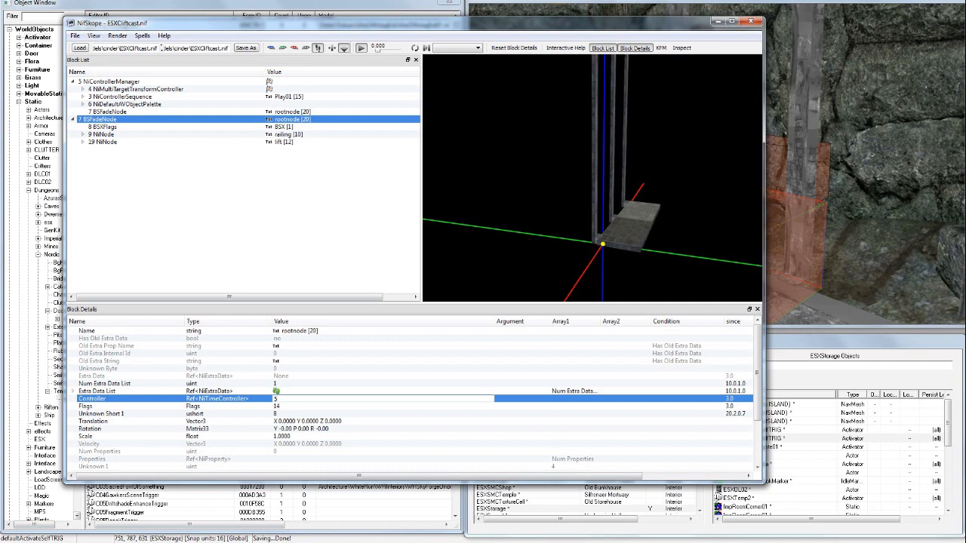
key(Return)
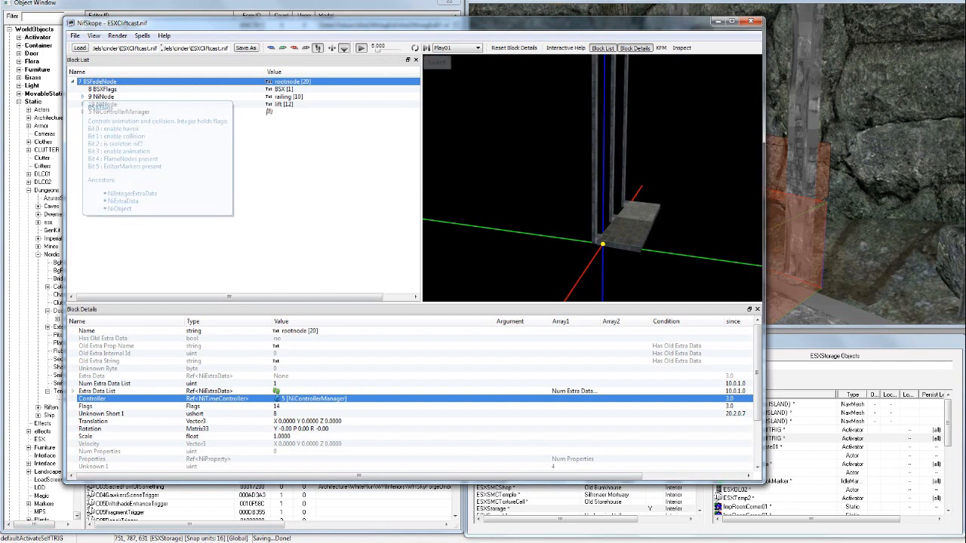
Step: Set Num Text Keys to 3 in the NiTextKeyExtraData block under the Play01 sequence
click(83, 97)
click(93, 104)
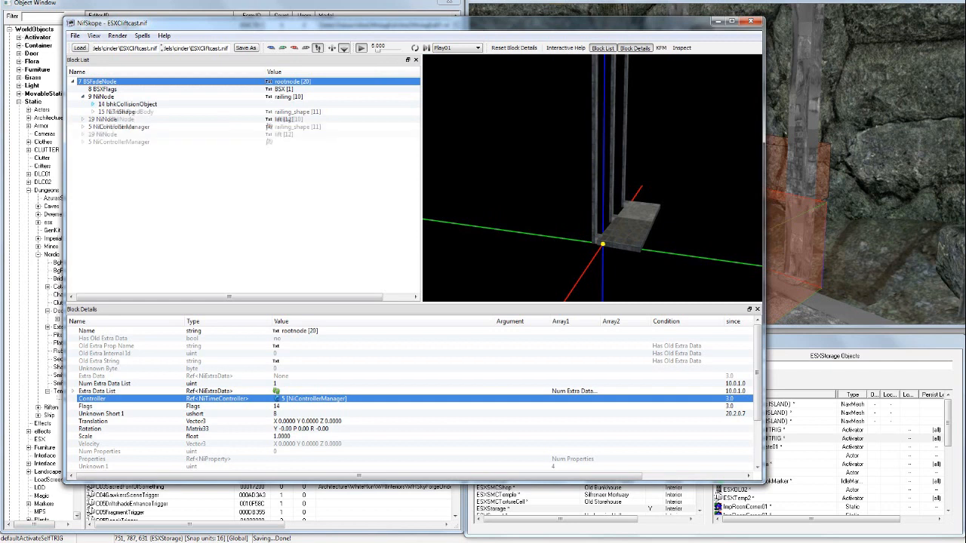
click(83, 97)
click(83, 112)
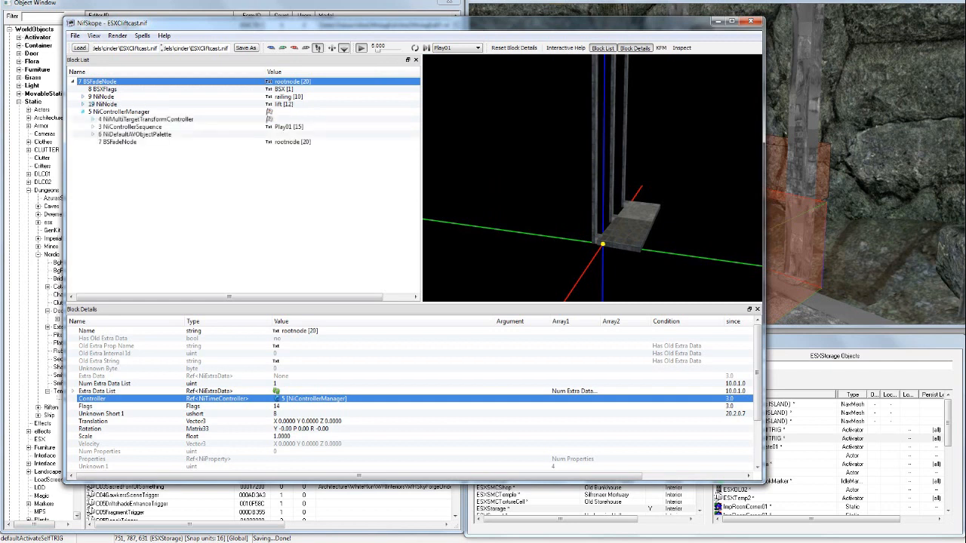
click(93, 127)
click(138, 149)
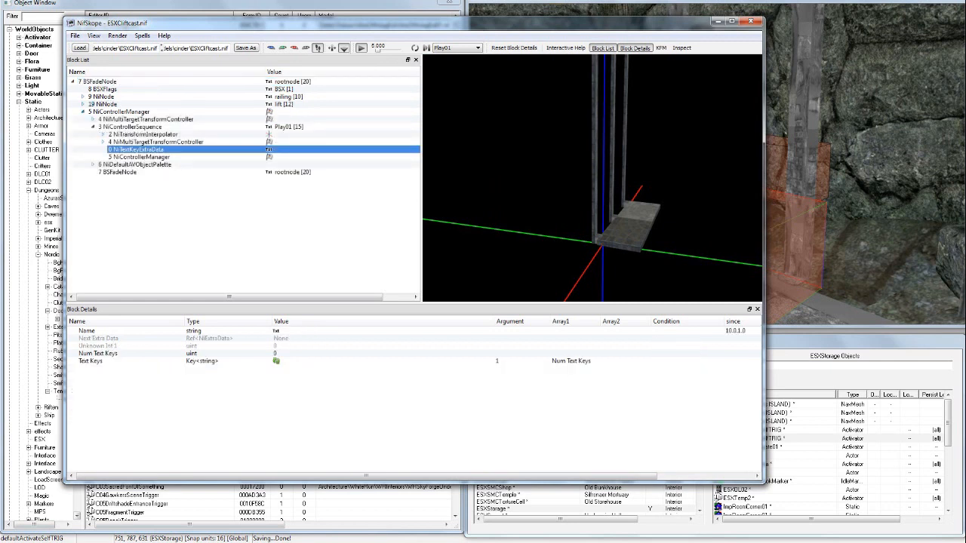
double_click(275, 353)
text(3)
key(Return)
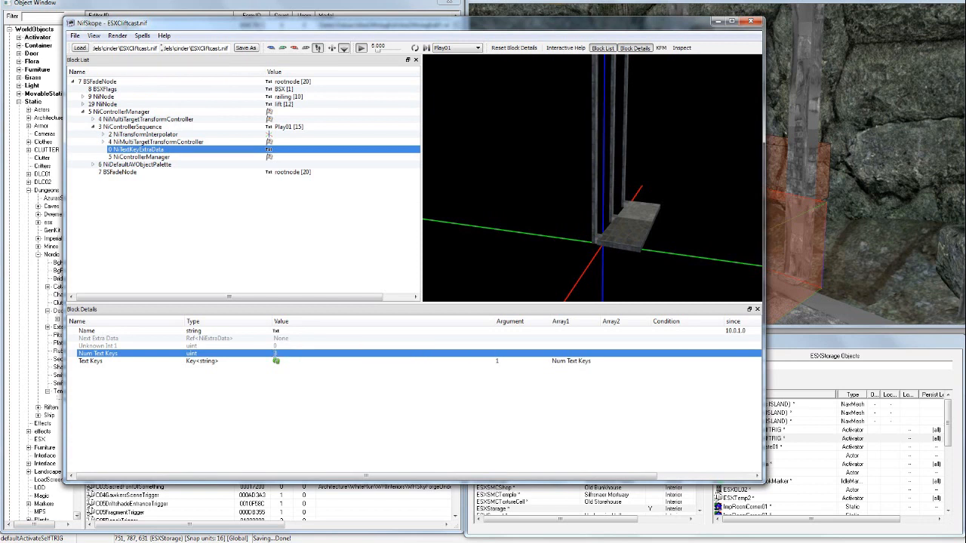
Step: Update the Text Keys array and expand its three entries to show their time and value
click(276, 361)
click(73, 361)
click(83, 383)
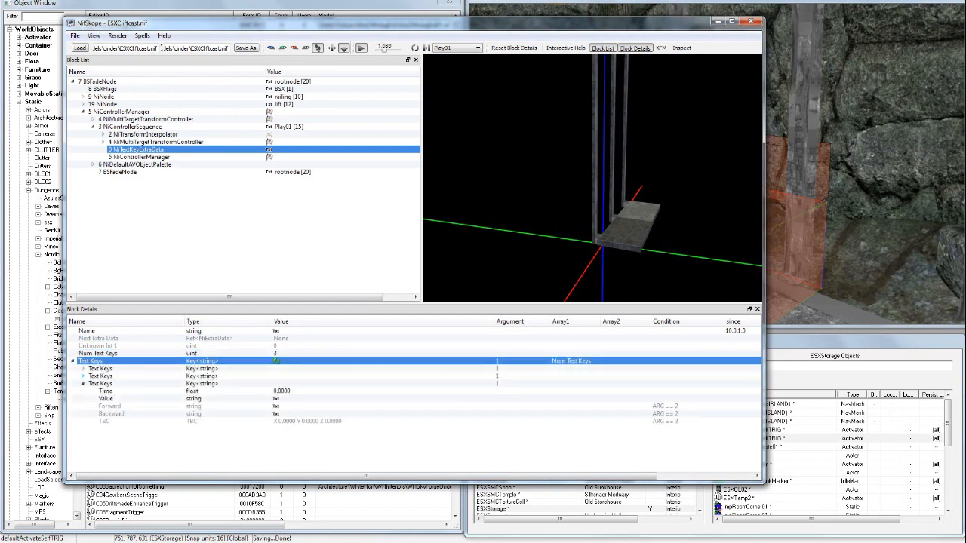
click(83, 375)
click(83, 368)
click(105, 376)
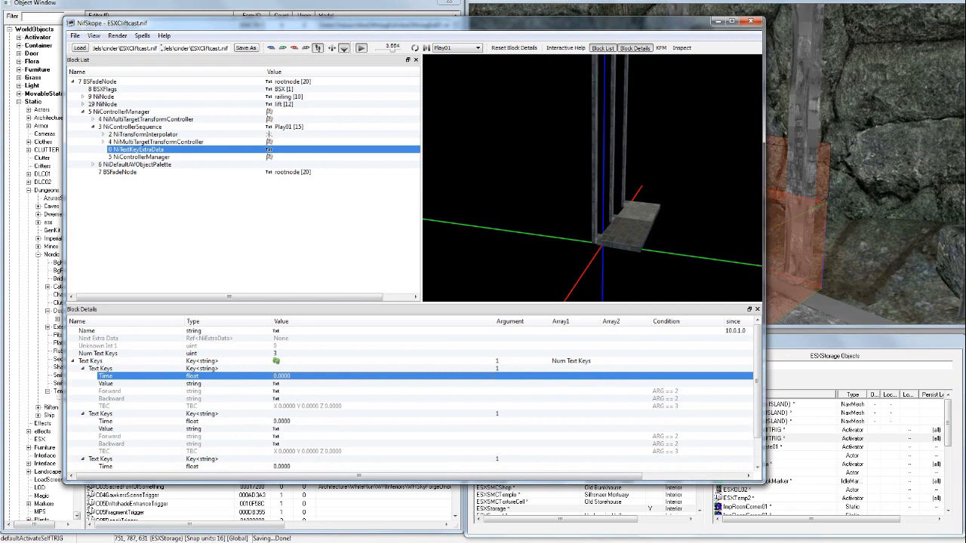
Step: Set the first text key's Value string to start
scroll(411, 398, down, 1)
click(276, 375)
right_click(276, 376)
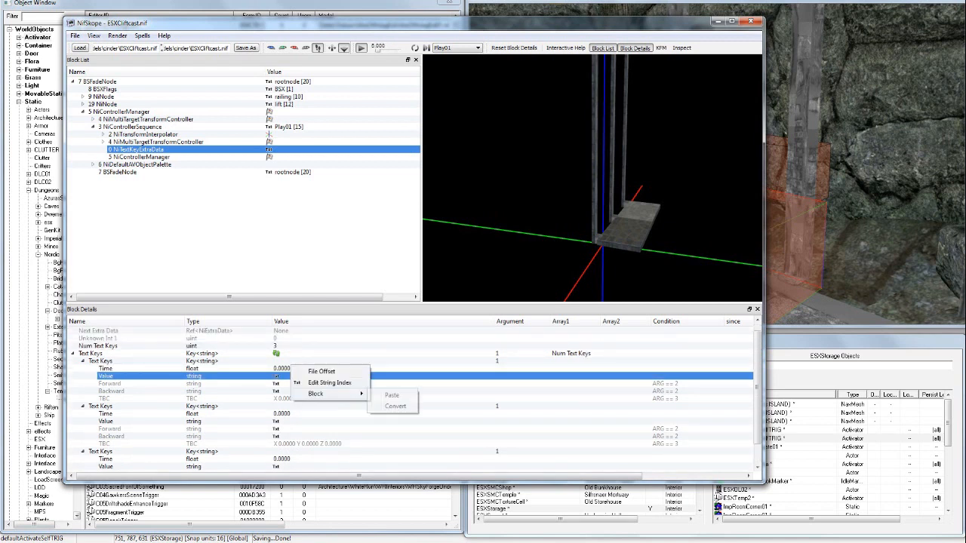
click(333, 382)
text(start)
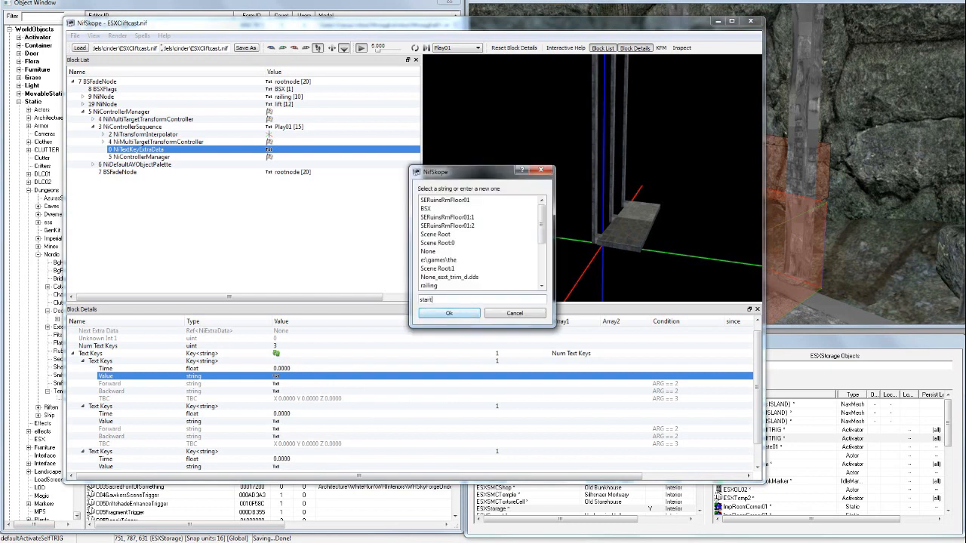
key(Return)
Step: Set the third text key's Value string to end and its Time to 5
click(276, 443)
right_click(276, 444)
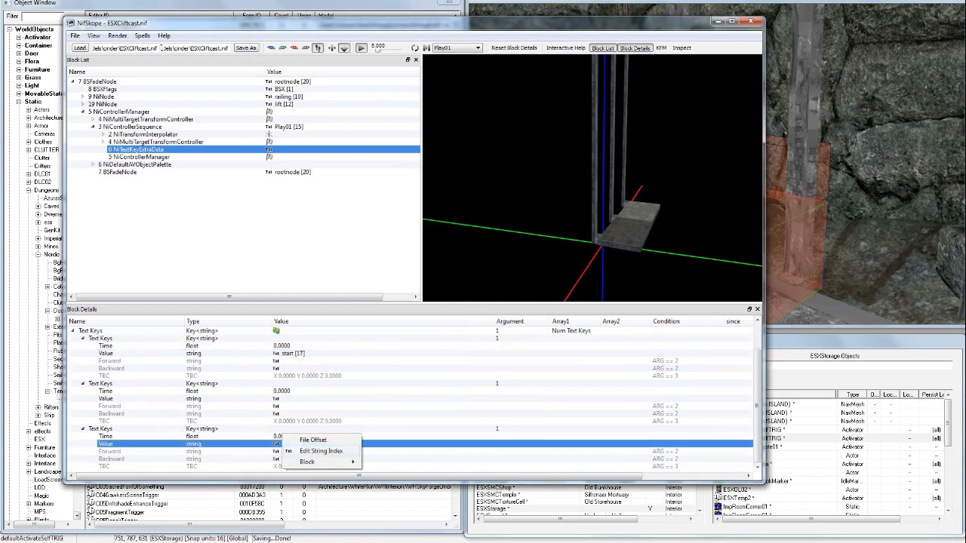
click(334, 450)
text(end)
key(Return)
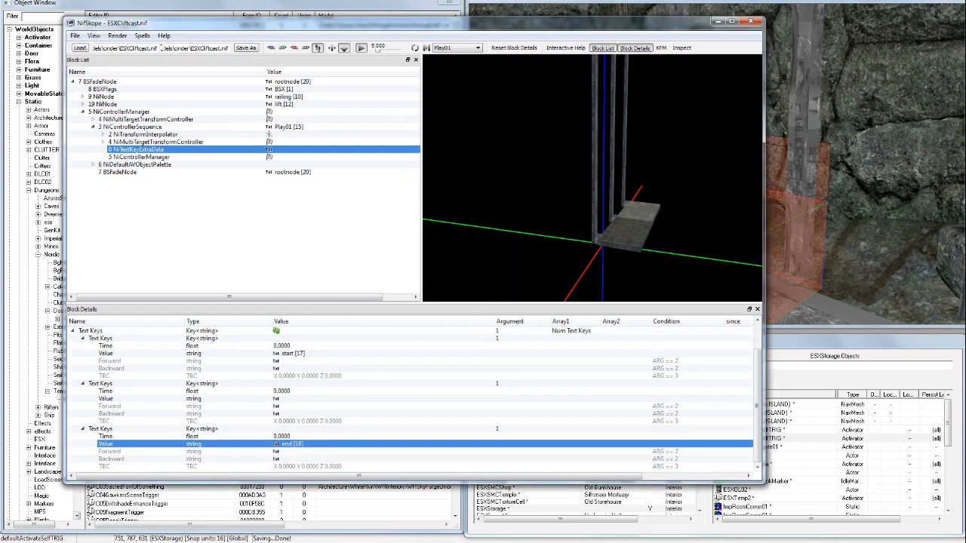
click(281, 428)
double_click(281, 436)
text(5)
key(Return)
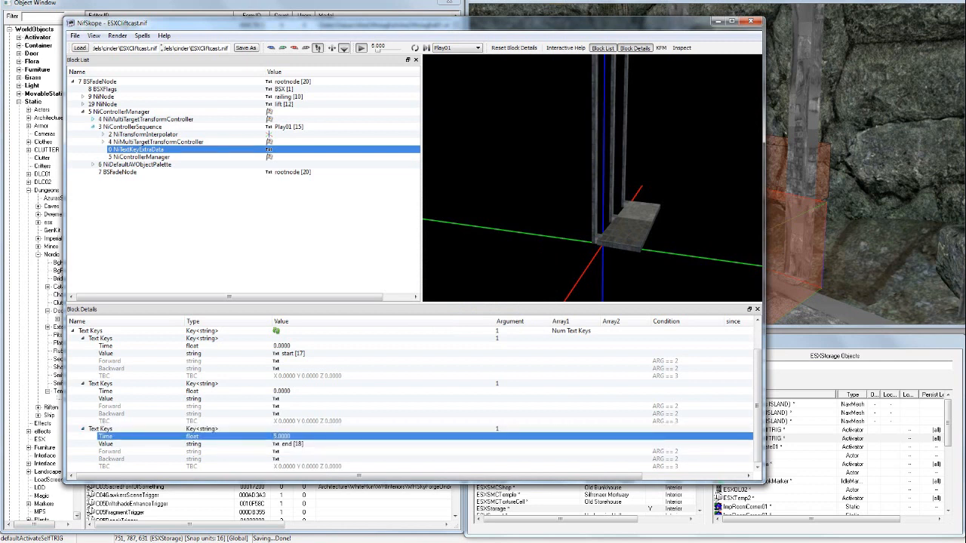
Step: Check the Stop Time of the Play01 NiControllerSequence
click(132, 127)
scroll(282, 408, down, 10)
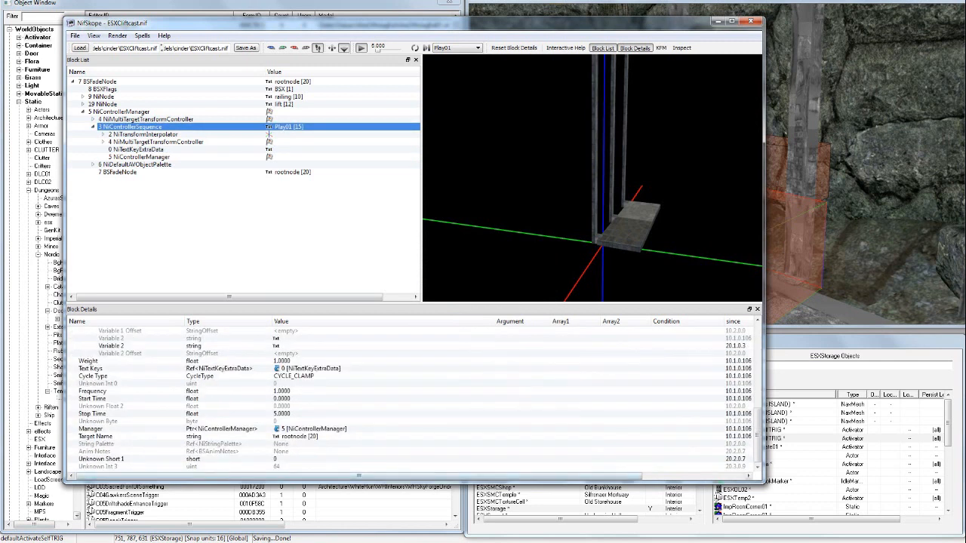
click(281, 413)
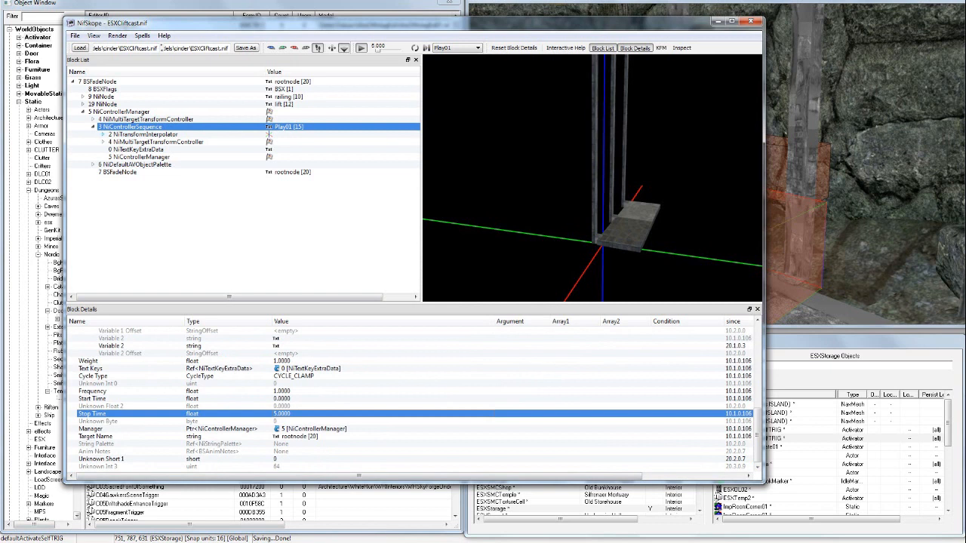
Step: Expand the NiTransformInterpolator of the Play01 sequence and select the second text key in NiTextKeyExtraData
click(145, 134)
click(103, 134)
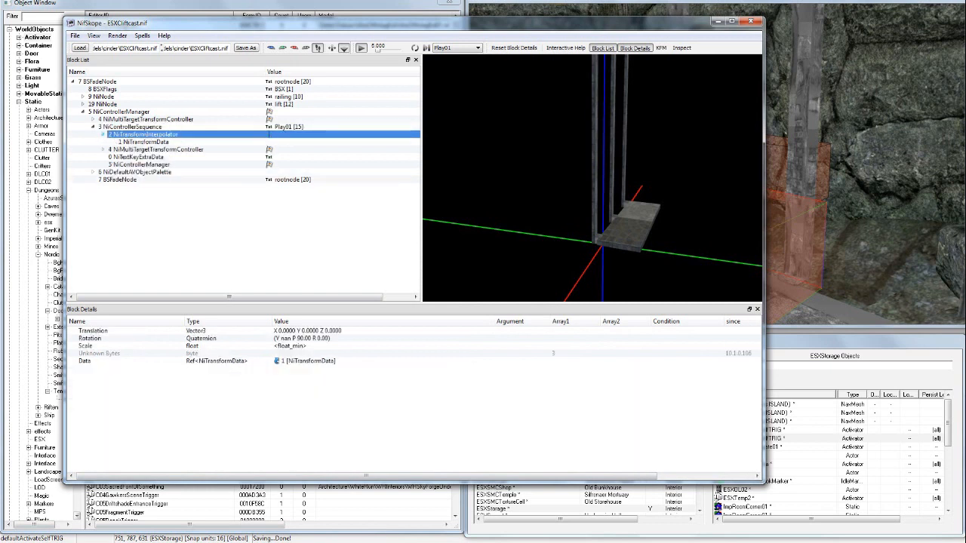
click(138, 157)
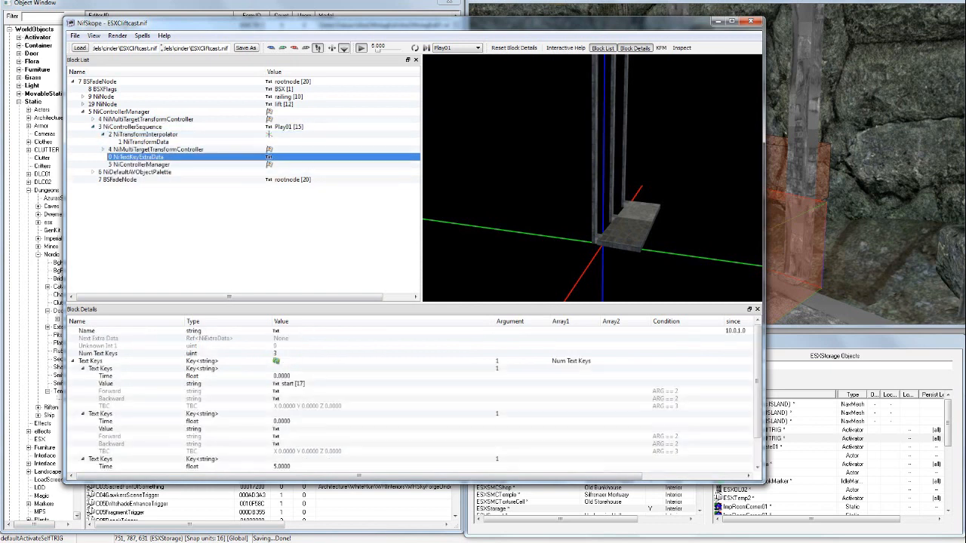
click(105, 391)
click(106, 383)
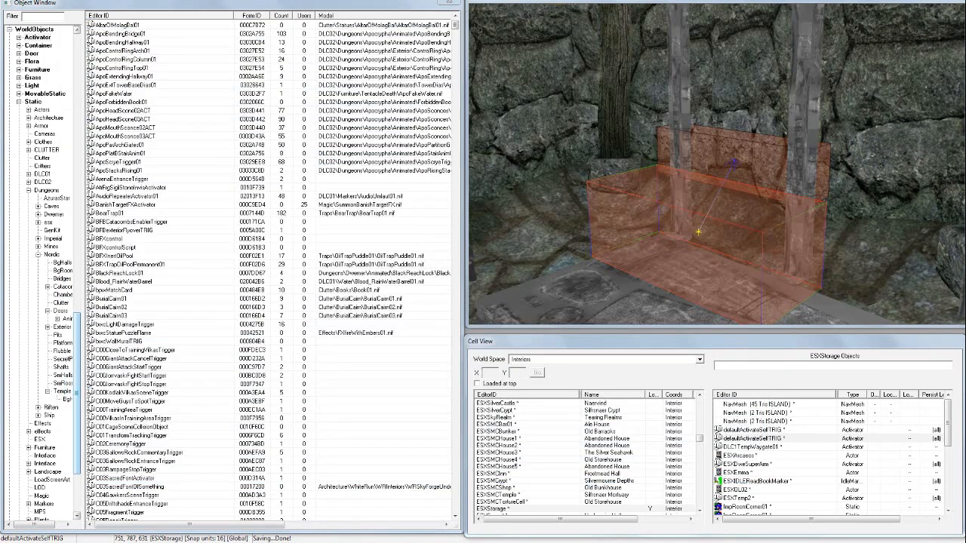
Step: Switch to the Creation Kit, filter the objects by obj and browse the sound descriptors
scroll(42, 271, up, 10)
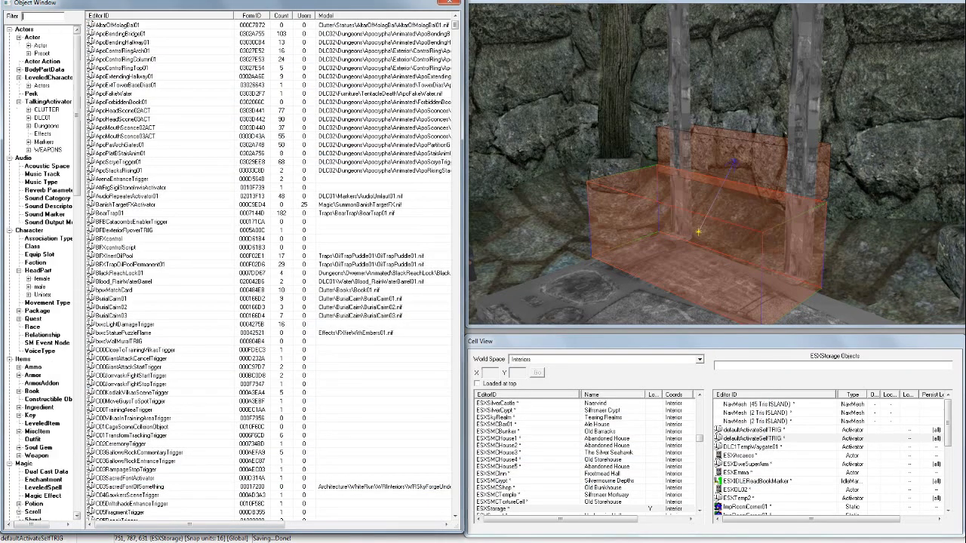
text(obj)
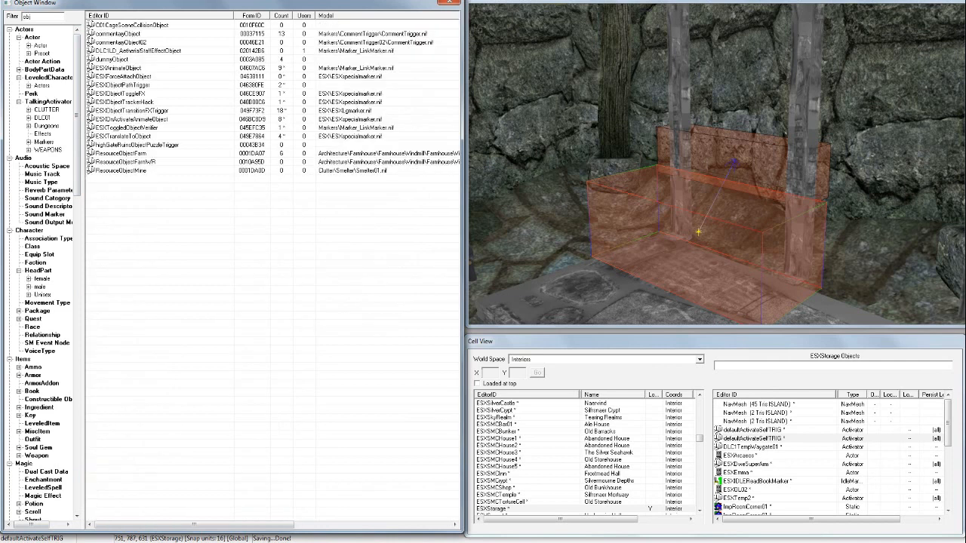
click(48, 206)
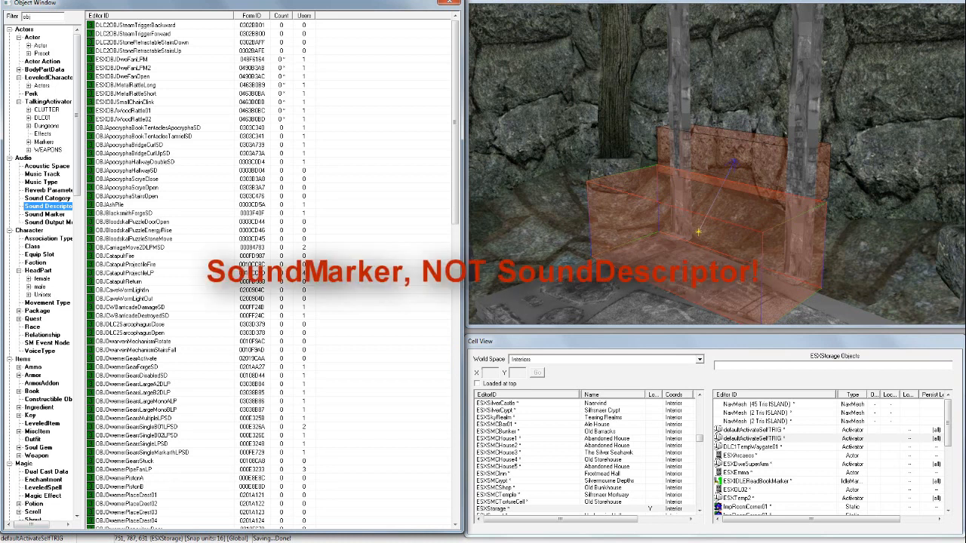
click(121, 281)
scroll(272, 272, down, 4)
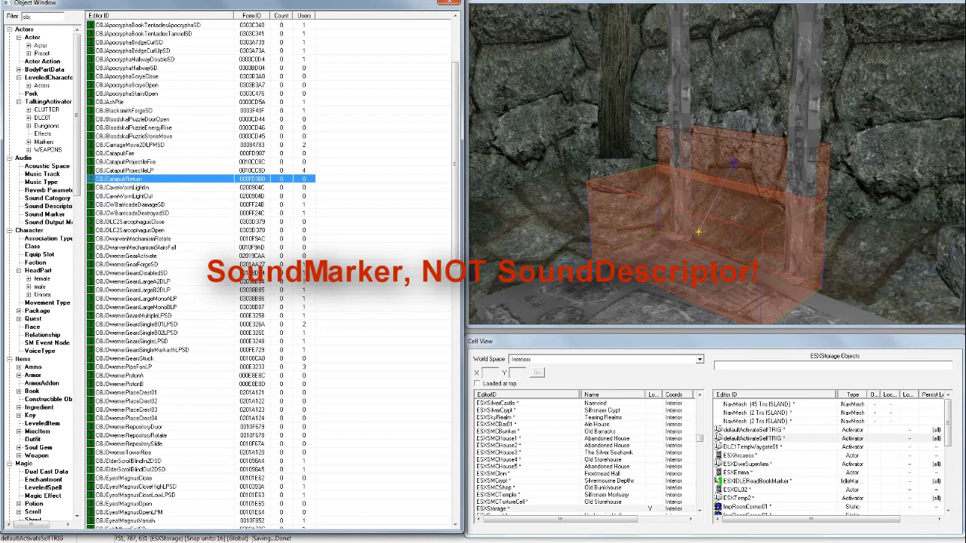
Step: Open the OBJDwemerGearActivate sound descriptor to get its editor ID, and close it without changes
right_click(191, 256)
click(208, 275)
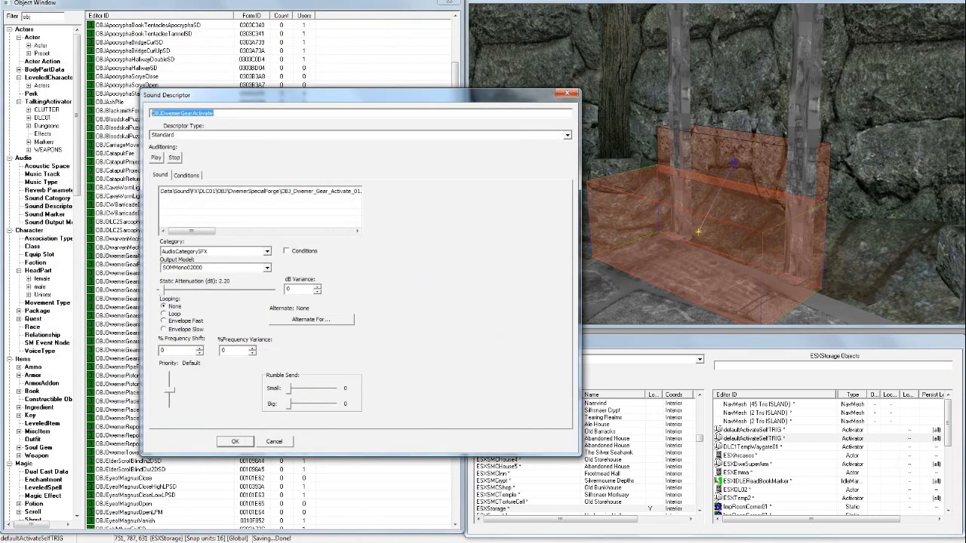
click(274, 441)
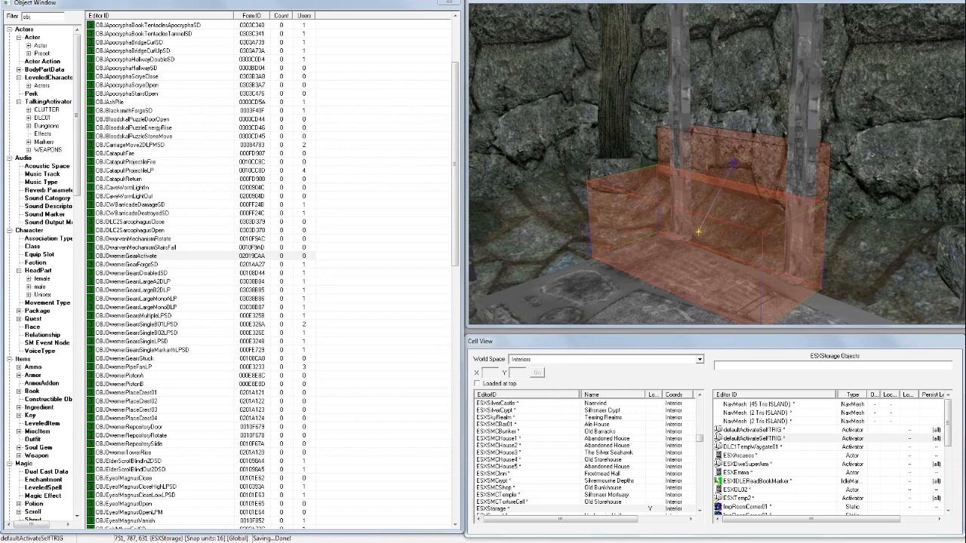
Step: Back in NifSkope, set the second text key's Value to Sound: OBJDwemerGearActivate and its Time to 1
mouse_move(228, 542)
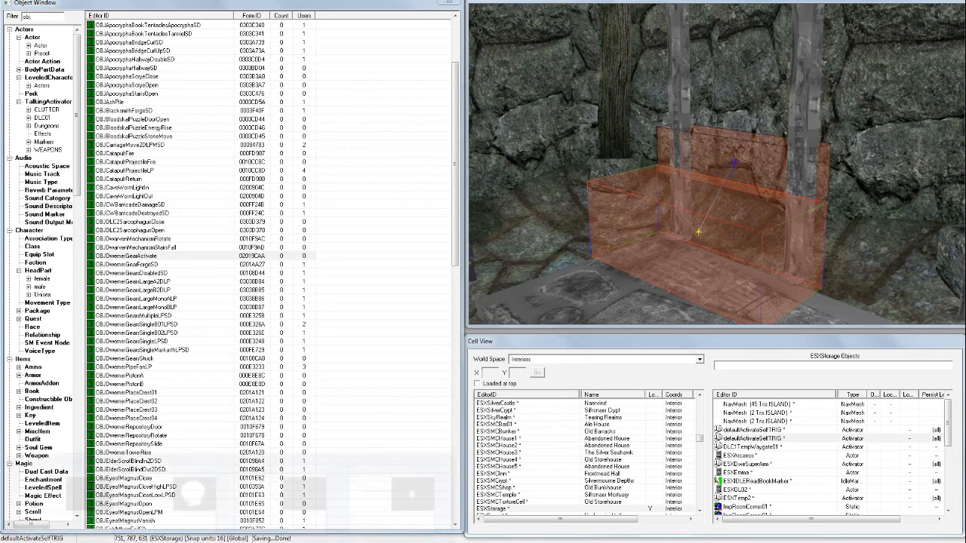
click(68, 491)
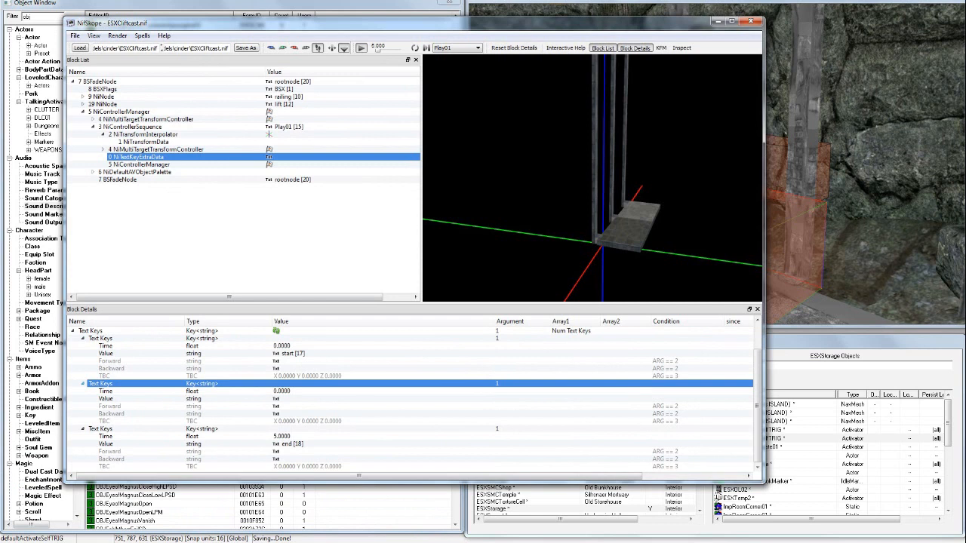
click(276, 398)
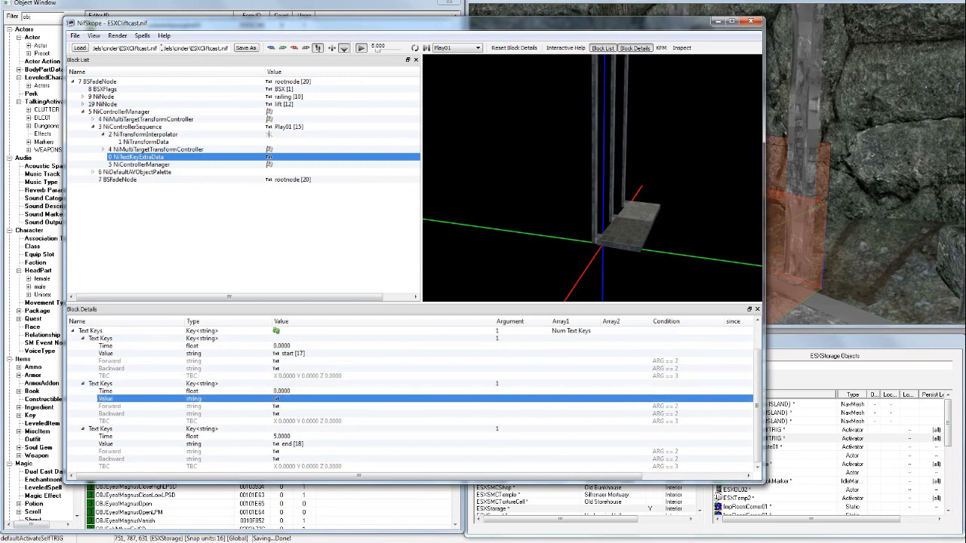
click(277, 398)
text(Sound:)
text(OBJDwemerGearActivate)
key(Return)
double_click(282, 391)
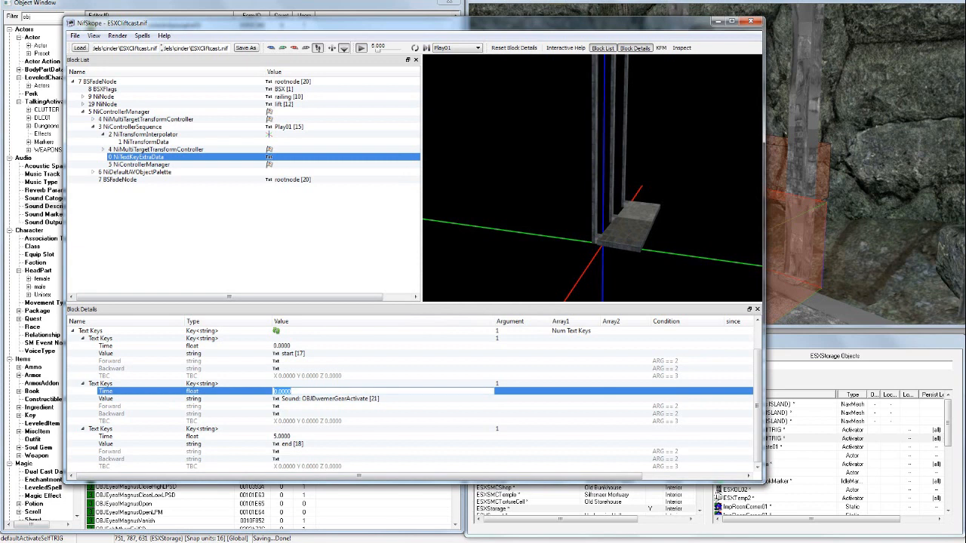
text(1)
key(Return)
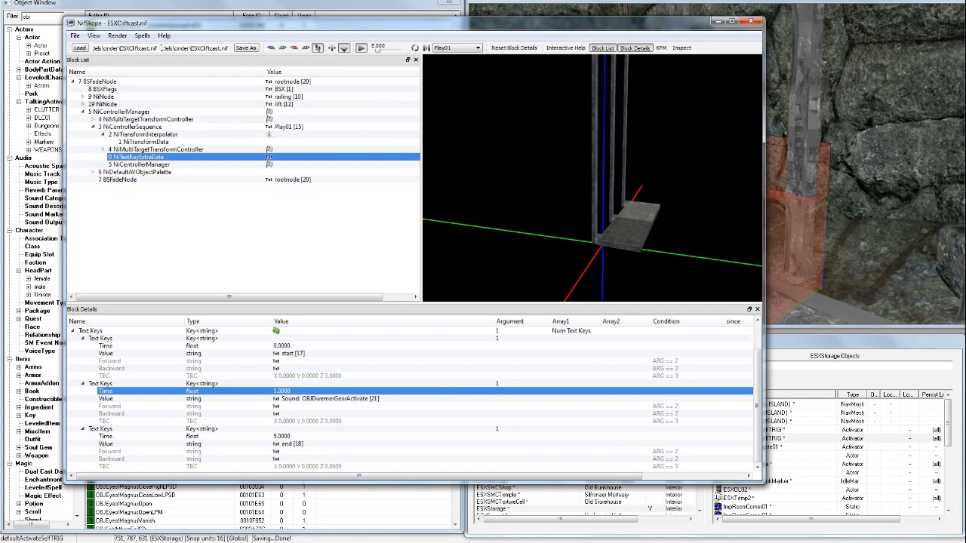
Step: Open the NiTransformData block under the NiTransformInterpolator and expand its Translations group
click(269, 126)
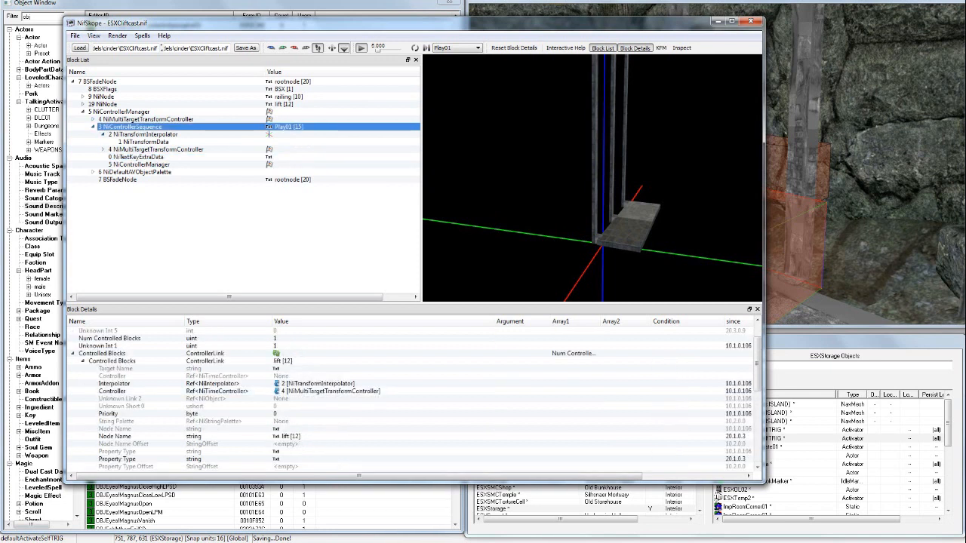
key(Down)
key(Down)
click(73, 368)
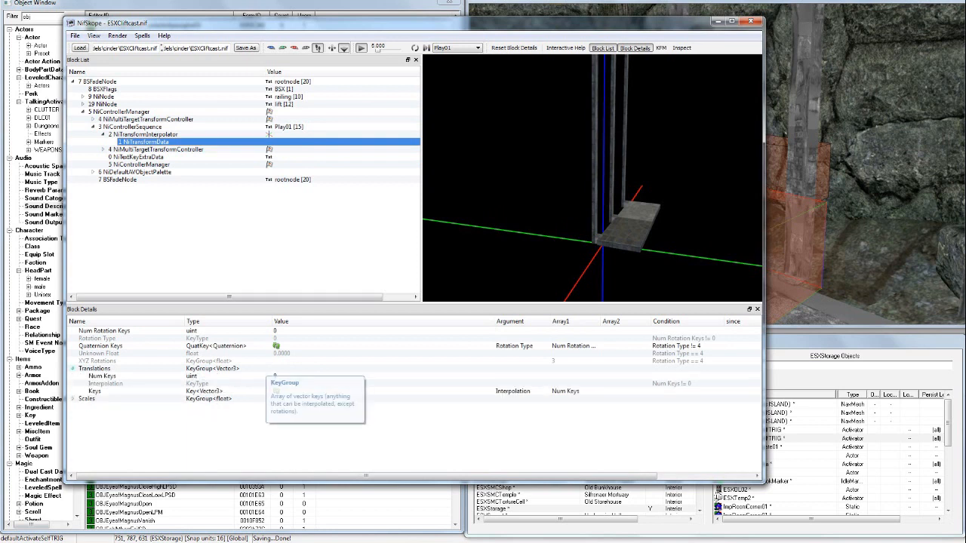
click(95, 368)
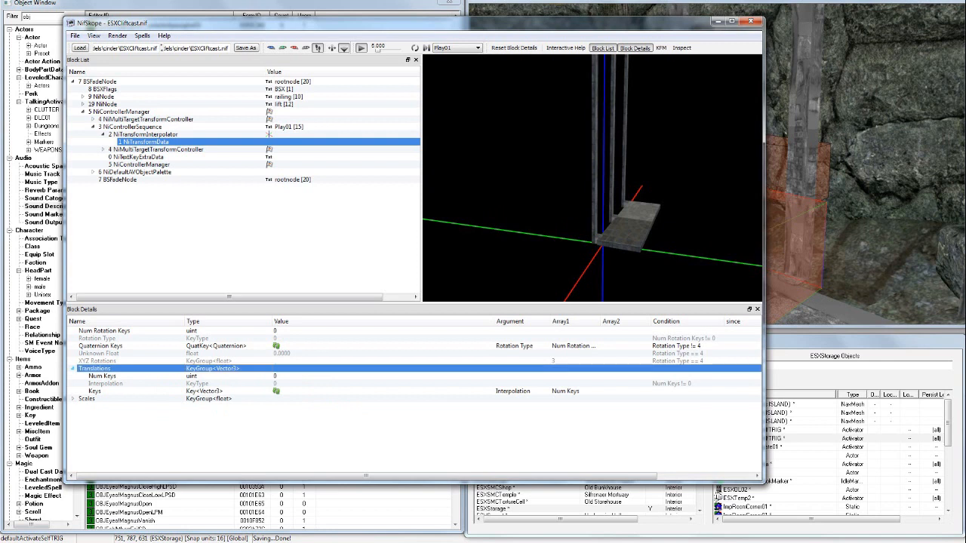
Step: Set the Translations Num Keys to 2, update the Keys array and set Interpolation to LINEAR_KEY
double_click(276, 376)
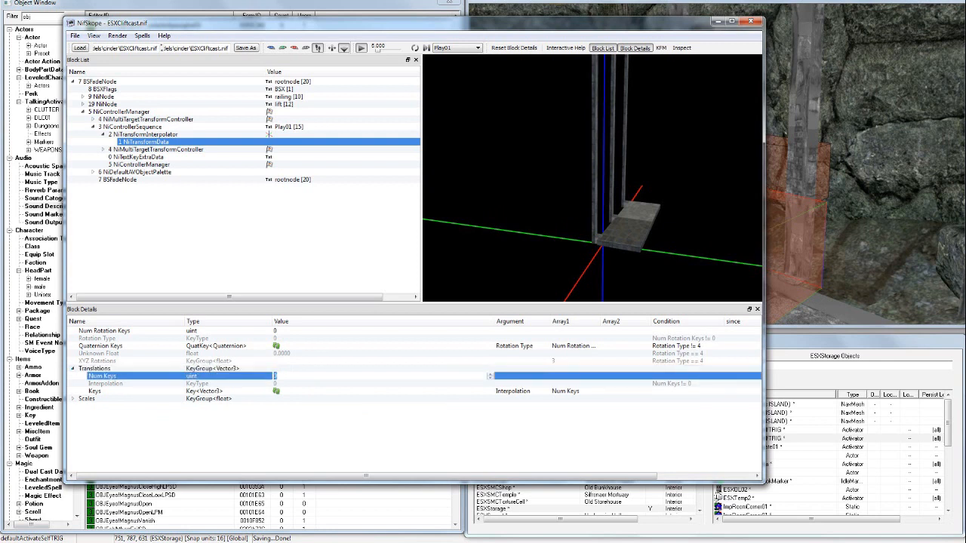
text(2)
key(Return)
click(276, 391)
double_click(277, 383)
click(489, 384)
click(468, 391)
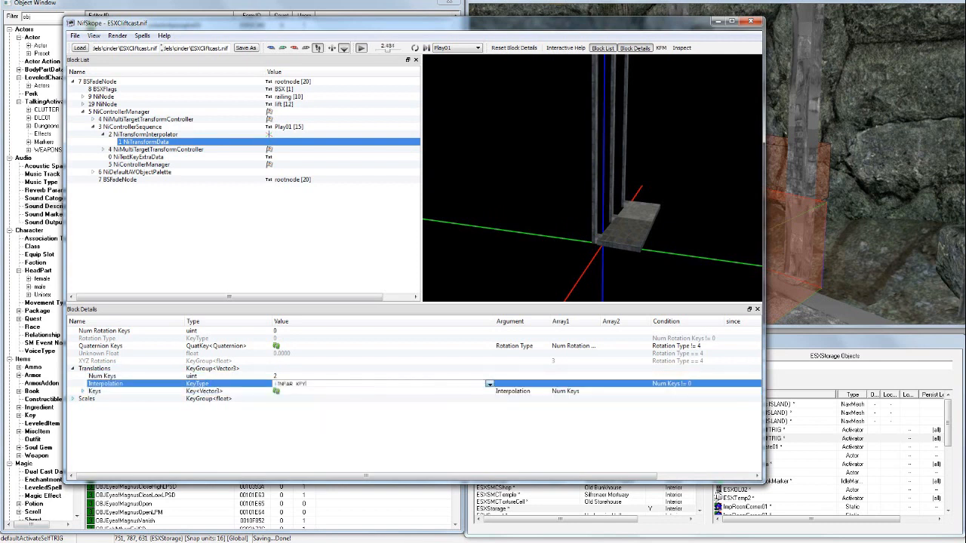
click(453, 398)
Step: Expand both translation keys and set the second key's Time to 5 and its Value Z to 1536
click(83, 391)
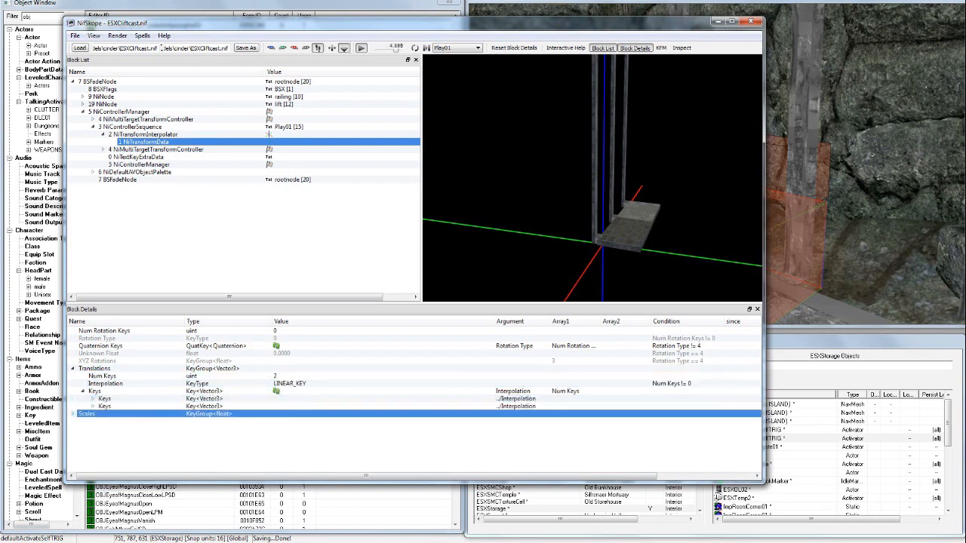
click(92, 406)
click(93, 399)
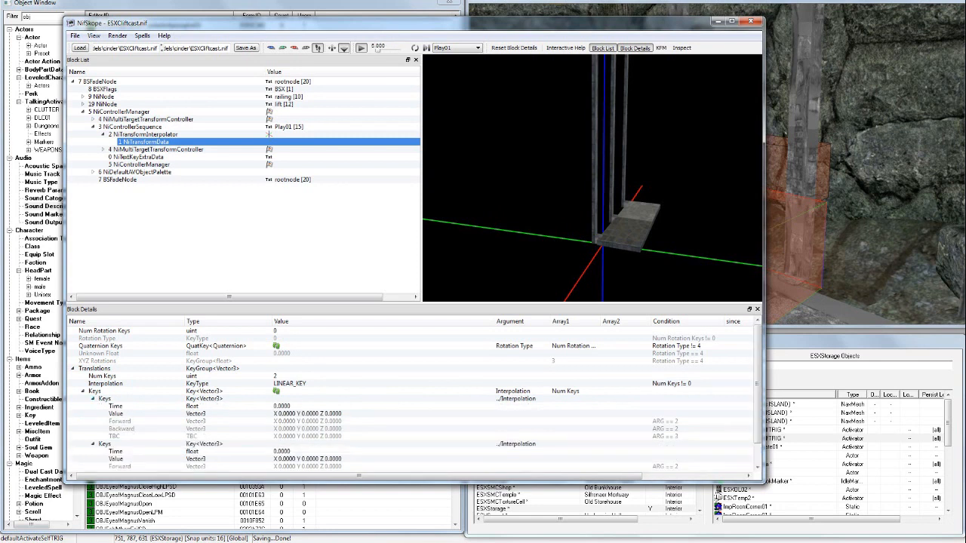
double_click(283, 451)
text(5)
key(Return)
scroll(302, 451, down, 1)
double_click(302, 436)
double_click(444, 436)
text(1536)
key(Return)
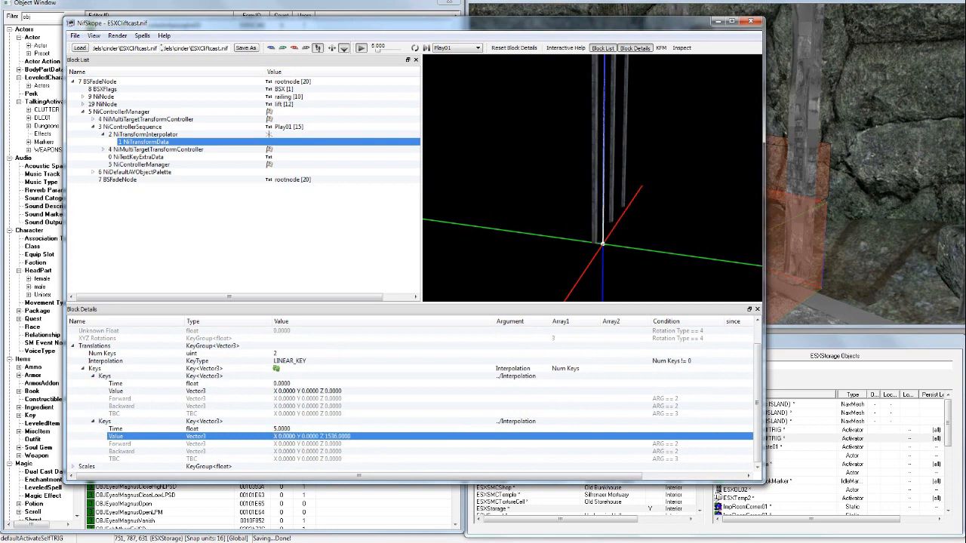
Step: Play the Play01 sequence and watch the lift platform's travel along the rails in the viewport
drag(592, 219, 611, 181)
click(457, 48)
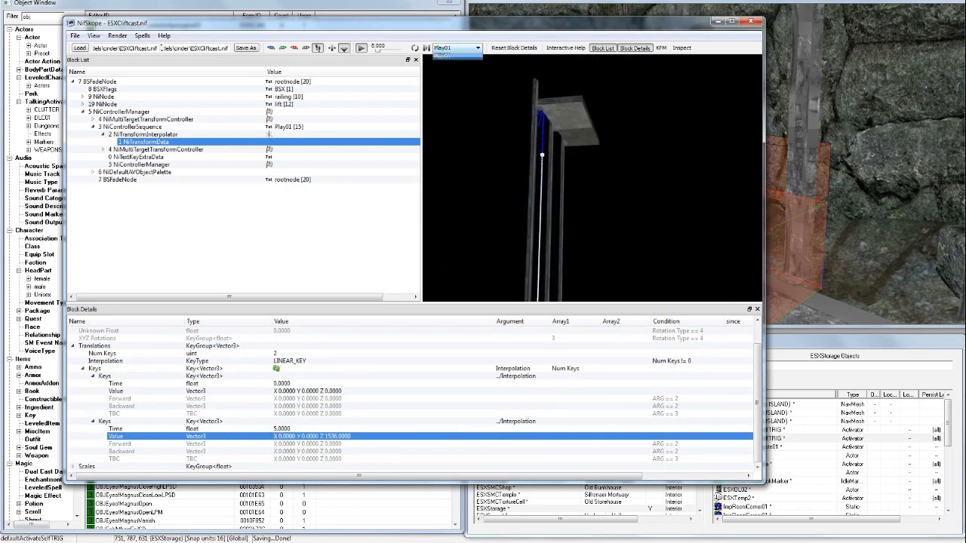
click(456, 56)
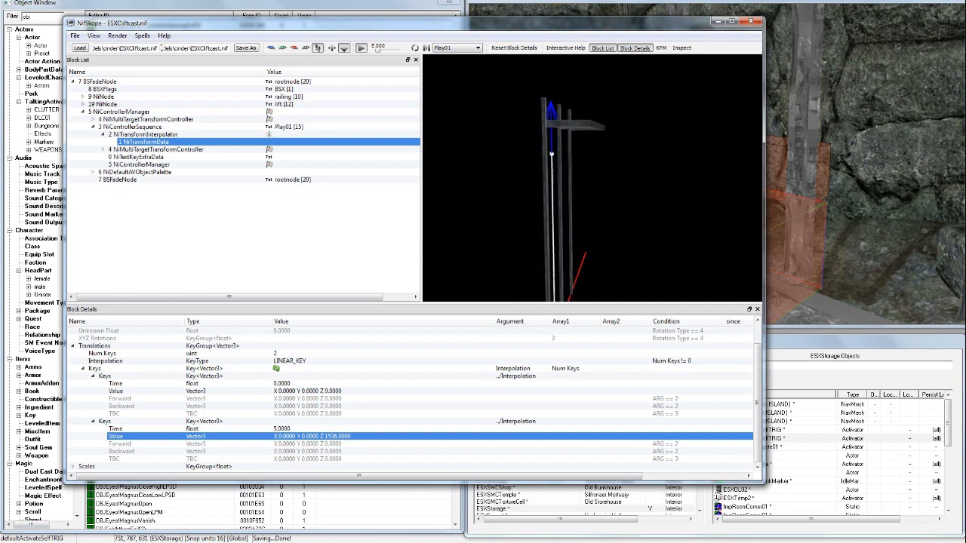
drag(592, 196, 596, 172)
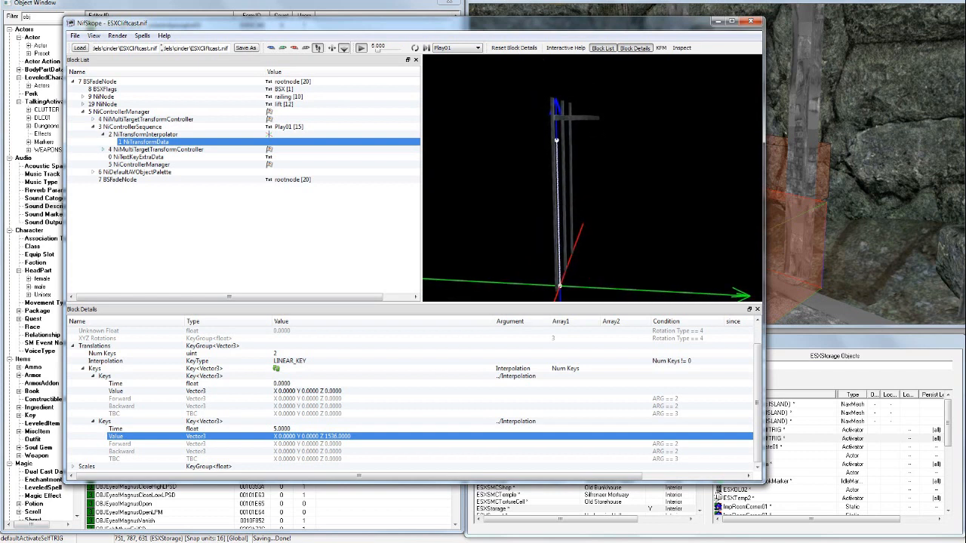
Step: Enable the Havok and Animation bits alongside Collision in the Integer Data of the BSXFlags block
click(100, 81)
click(105, 89)
double_click(279, 346)
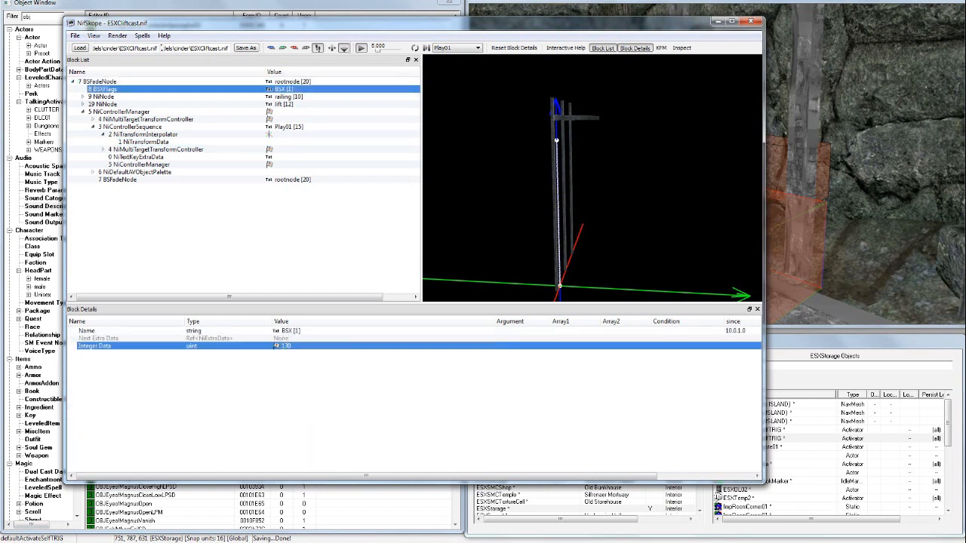
click(280, 330)
click(277, 346)
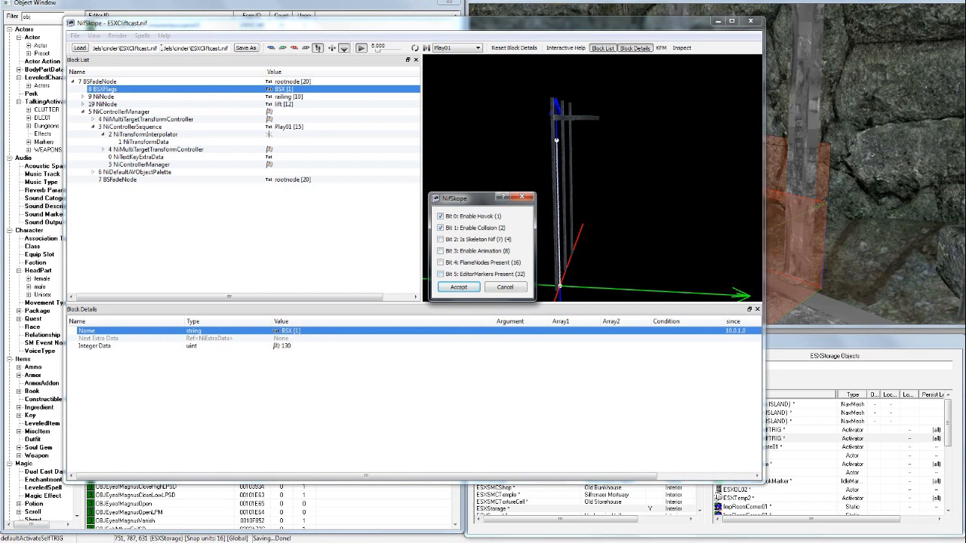
key(Return)
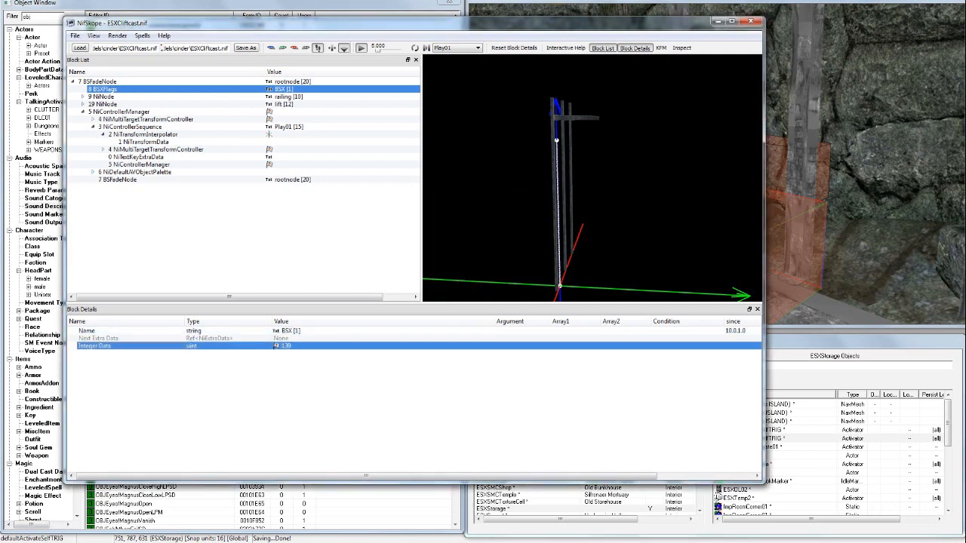
Step: Insert a BSBehaviorGraphExtraData block from the Bethesda block types
right_click(161, 194)
mouse_move(193, 244)
click(234, 247)
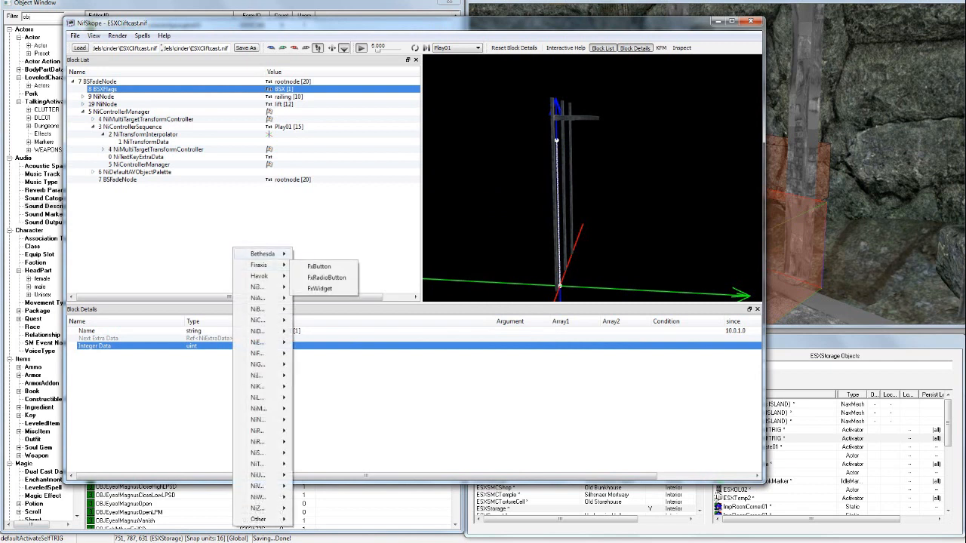
mouse_move(263, 254)
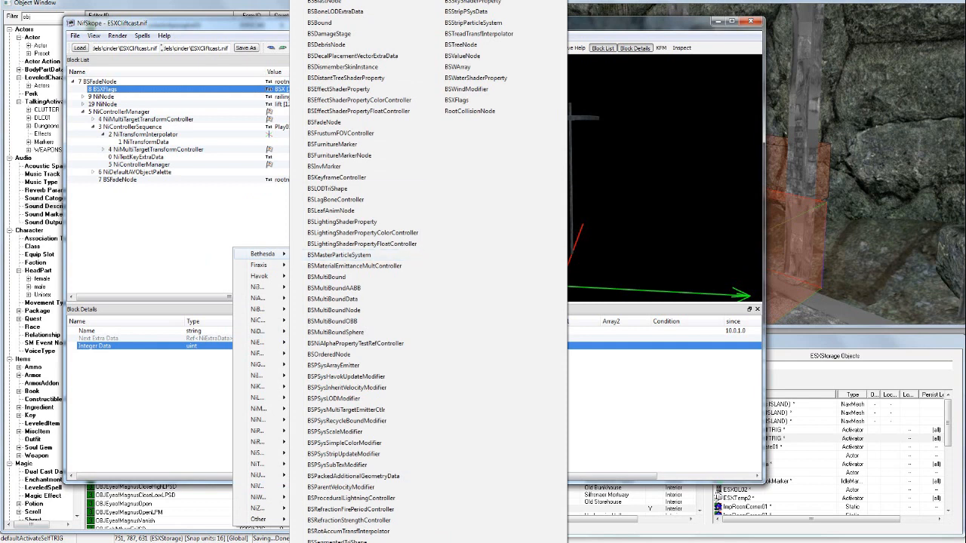
click(338, 0)
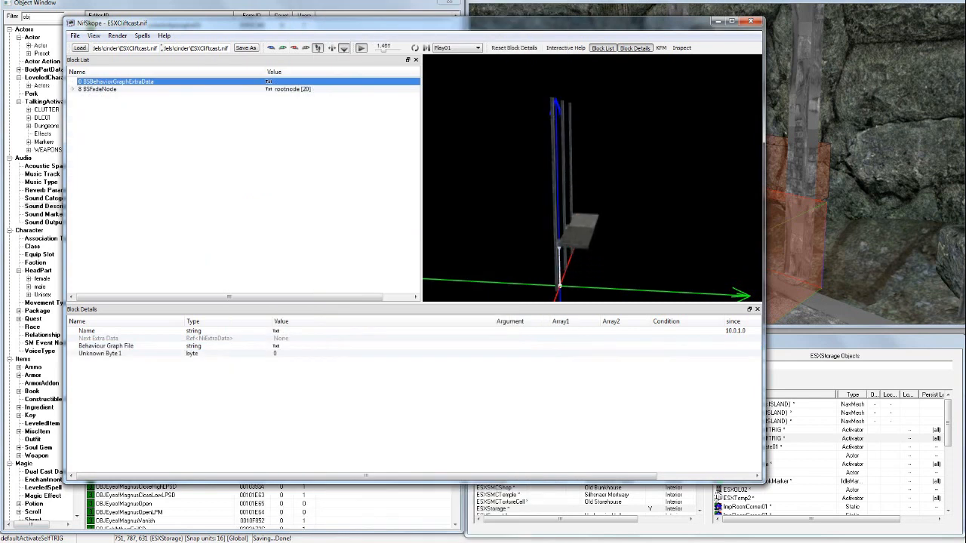
Step: Select the new block's Behaviour Graph File entry and switch to the open rotatehelper90cw.nif as a reference
click(276, 353)
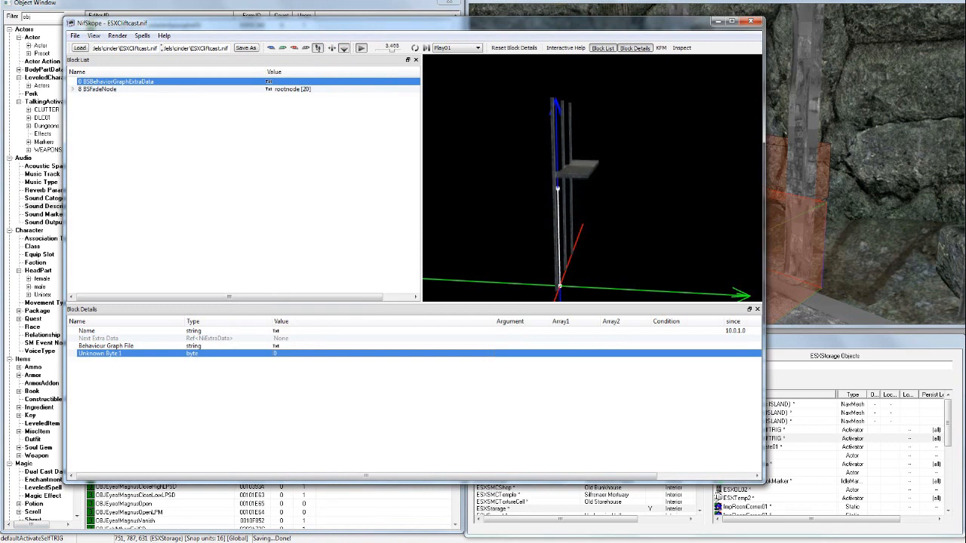
click(275, 346)
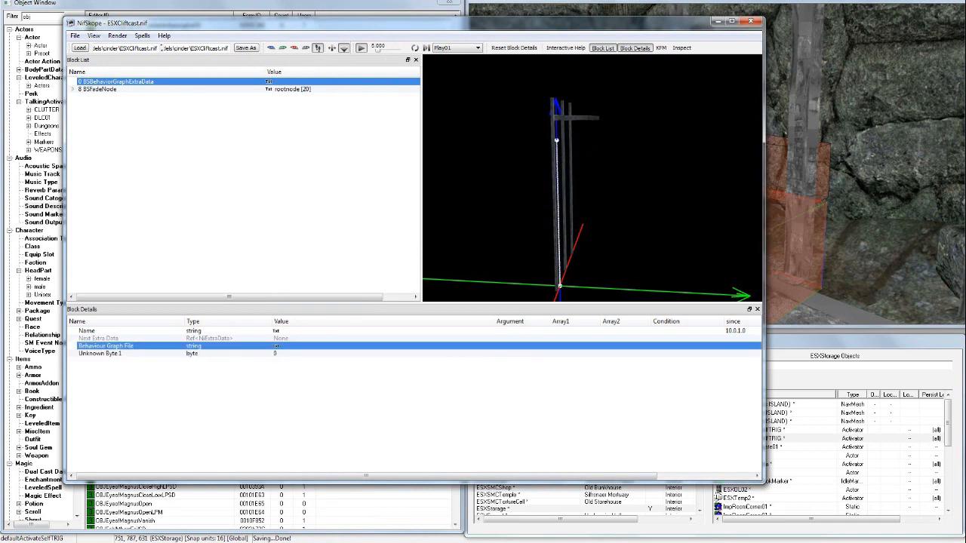
click(151, 542)
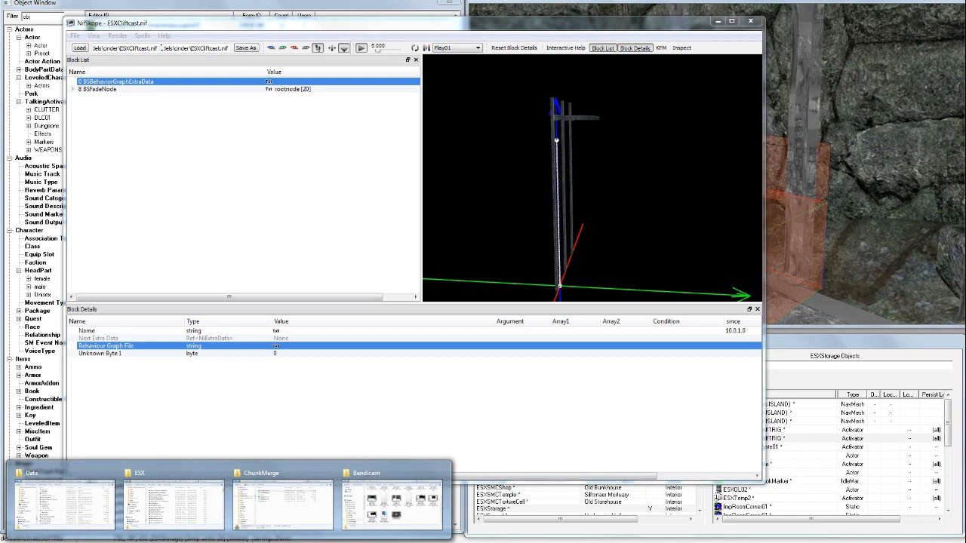
click(151, 542)
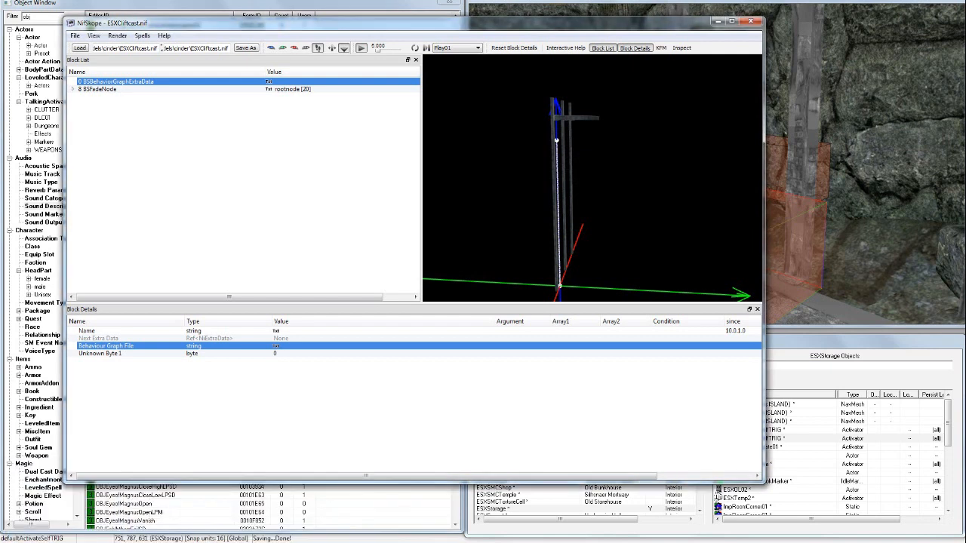
click(229, 542)
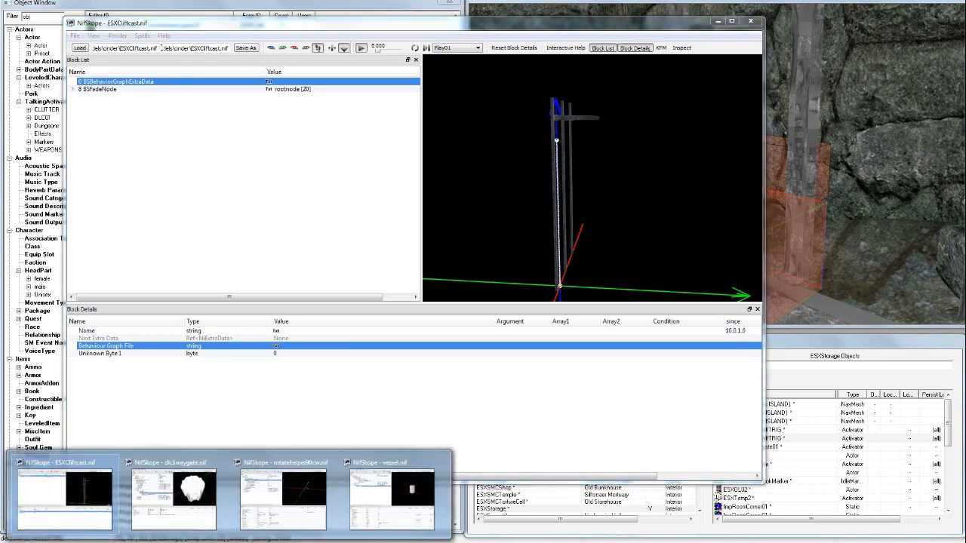
click(283, 498)
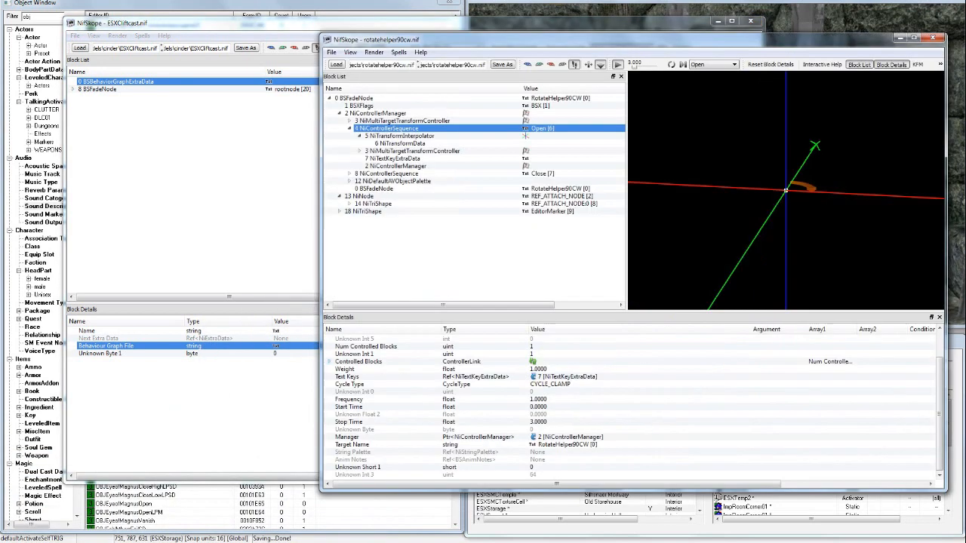
Step: Check the dlc01 mesh folders of Dawnguard.bsa in Fallout 3 Archive Utility and the BSXFlags block of rotatehelper90cw.nif
click(282, 542)
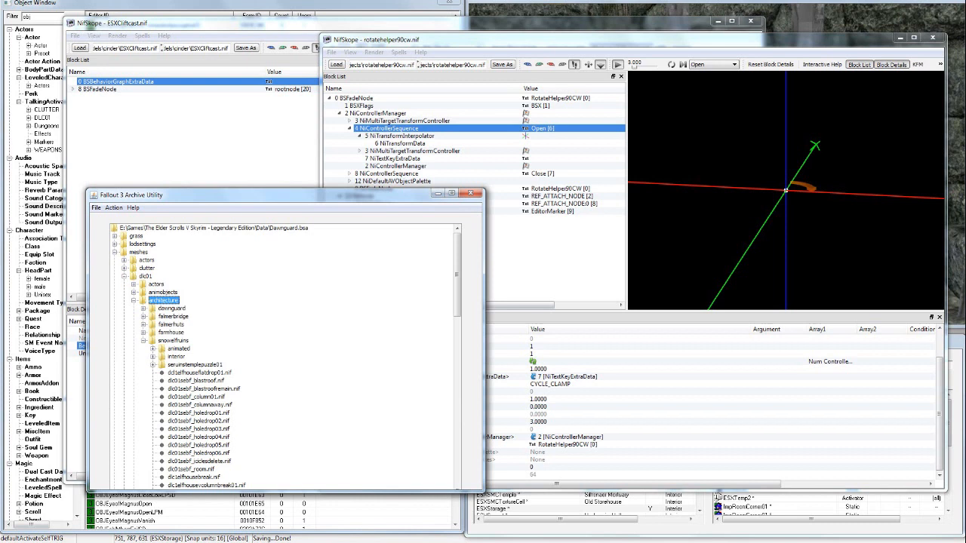
click(146, 276)
click(156, 285)
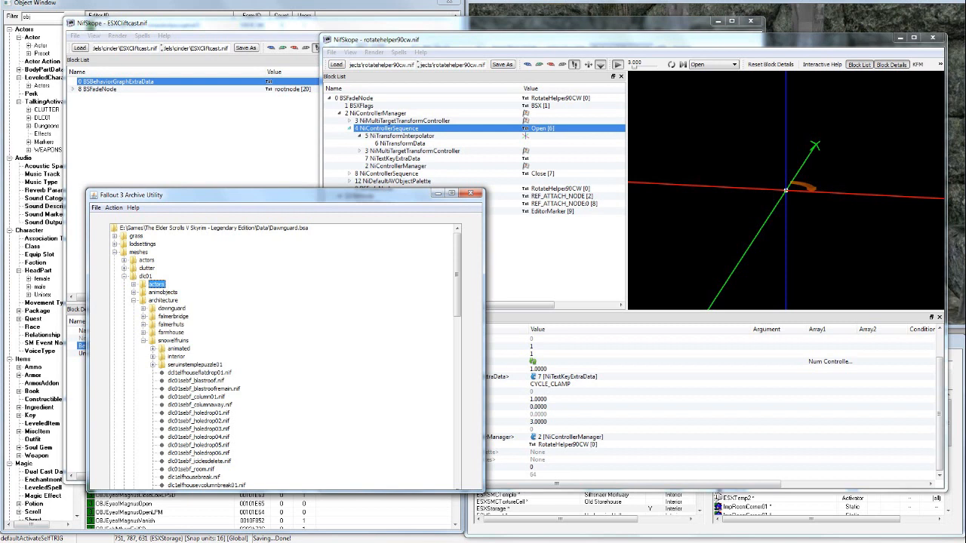
click(362, 106)
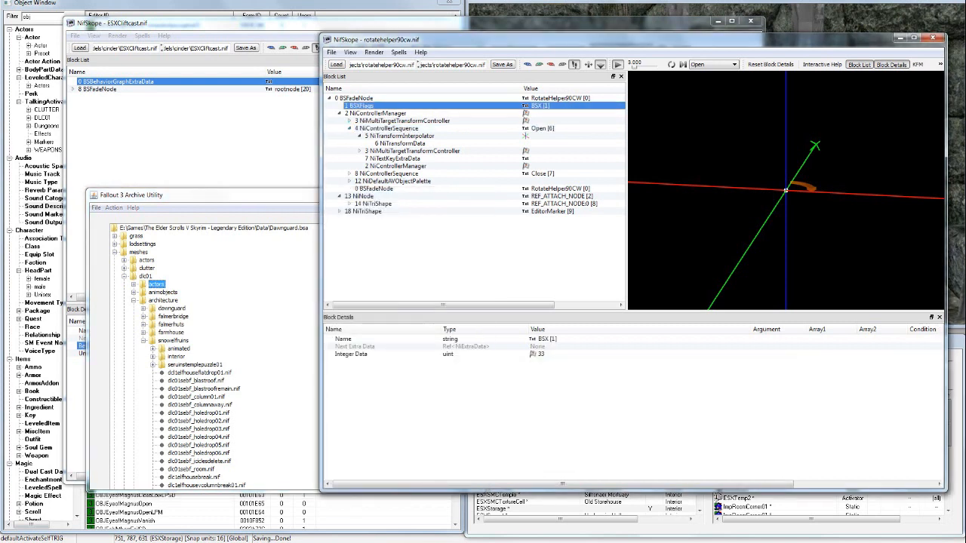
key(alt+Tab)
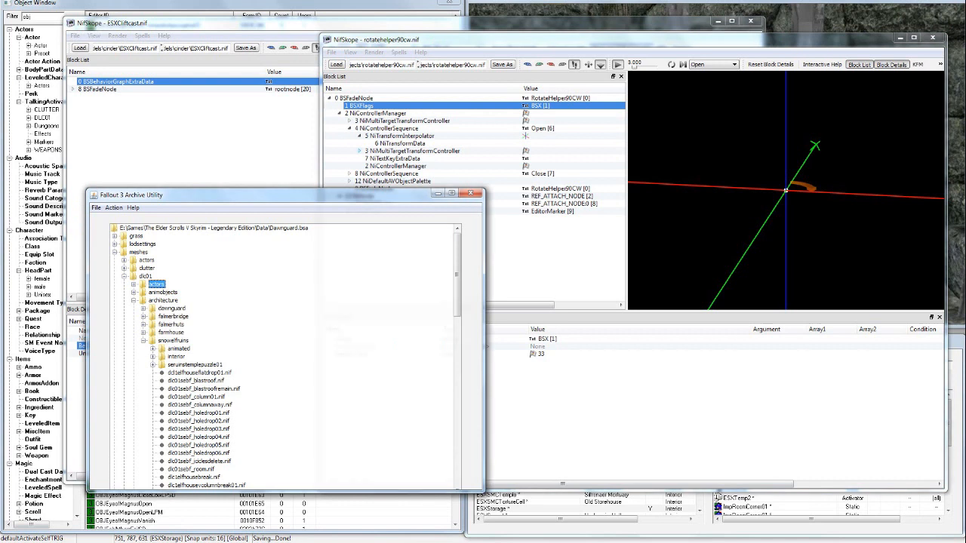
Step: Collapse the controller branches of rotatehelper90cw.nif and load rotatehelper90cw01.nif from the dlc02 attachobjects folder in its place
click(414, 151)
click(339, 114)
click(340, 120)
click(340, 128)
click(339, 128)
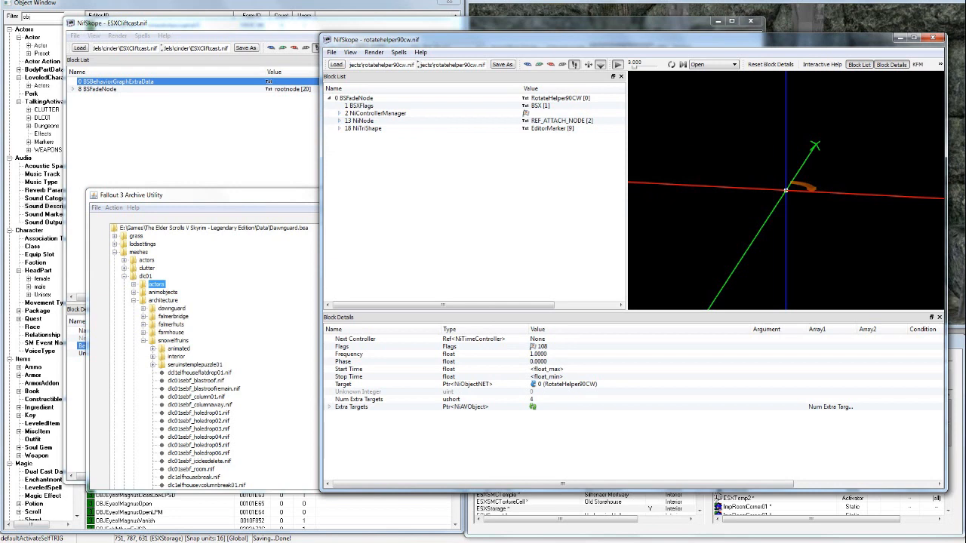
click(337, 65)
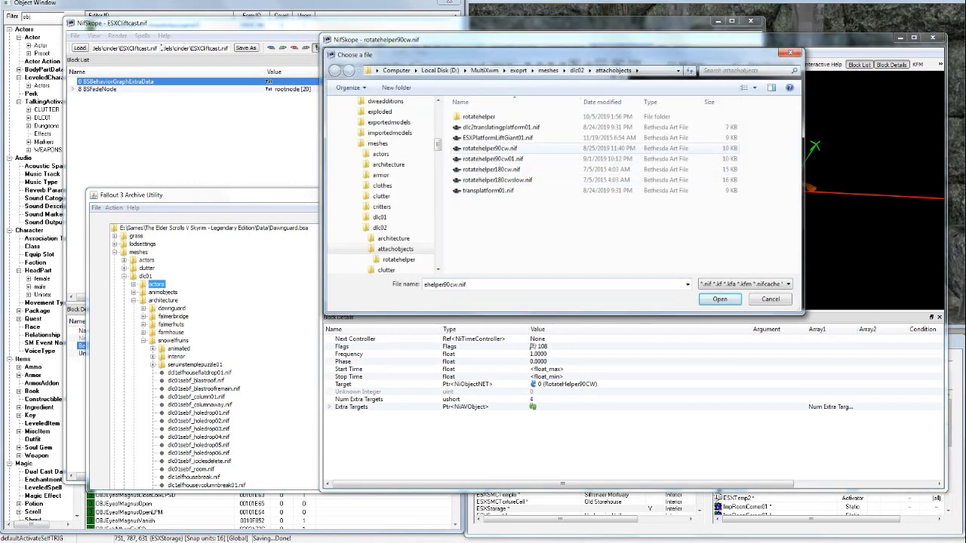
double_click(493, 160)
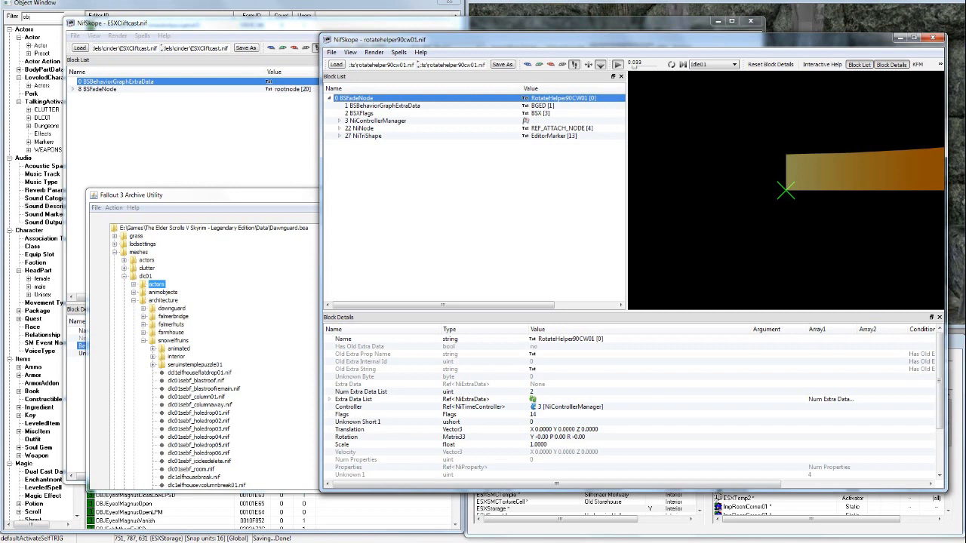
Step: Copy the BSBehaviorGraphExtraData block of rotatehelper90cw01.nif and paste it over the empty one in ESXCliftcast.nif
right_click(400, 106)
mouse_move(427, 107)
click(479, 131)
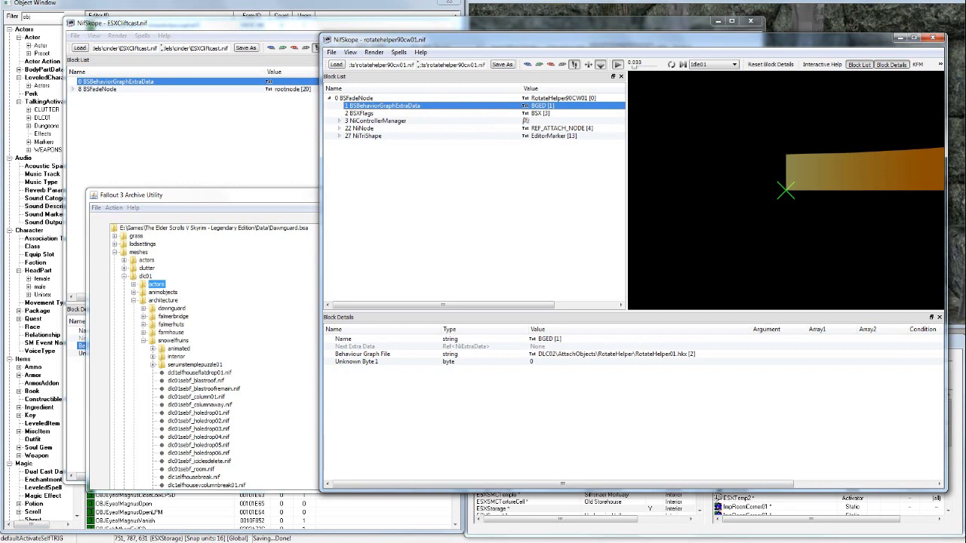
click(249, 325)
right_click(160, 148)
right_click(121, 81)
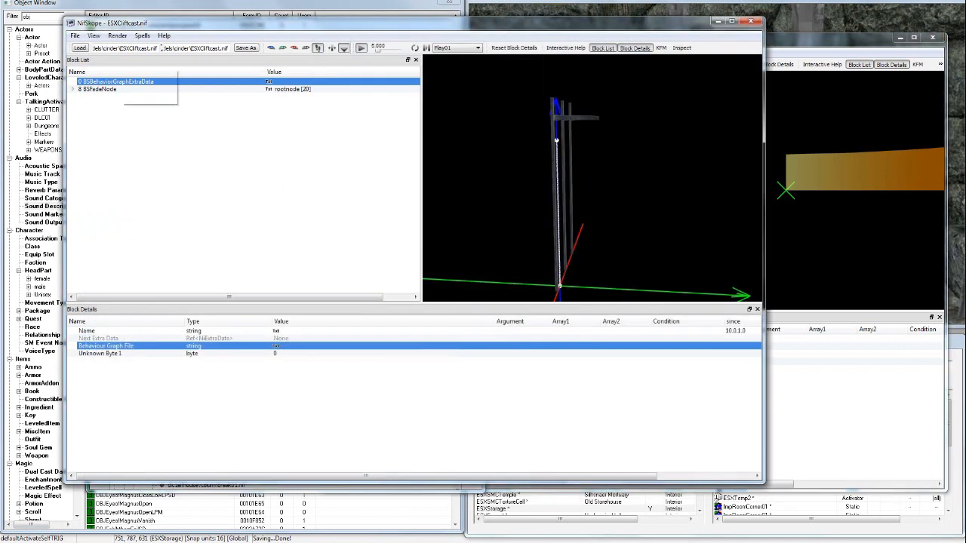
mouse_move(148, 86)
click(205, 131)
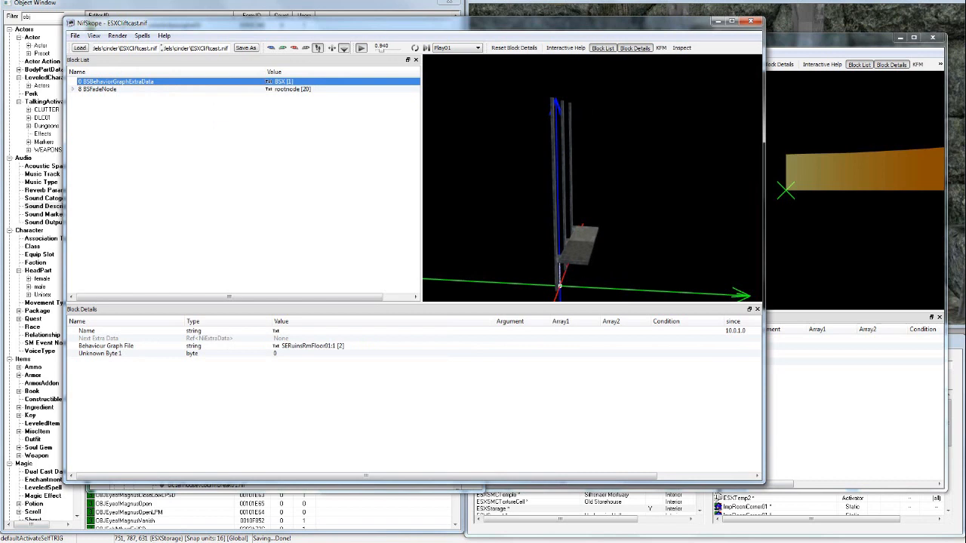
Step: Expand the lift's BSFadeNode and copy the Behaviour Graph File path DLC02\AttachObjects\RotateHelper\RotateHelper01.hkx from rotatehelper90cw01.nif
click(72, 89)
click(276, 353)
click(310, 345)
click(815, 399)
right_click(618, 353)
click(650, 361)
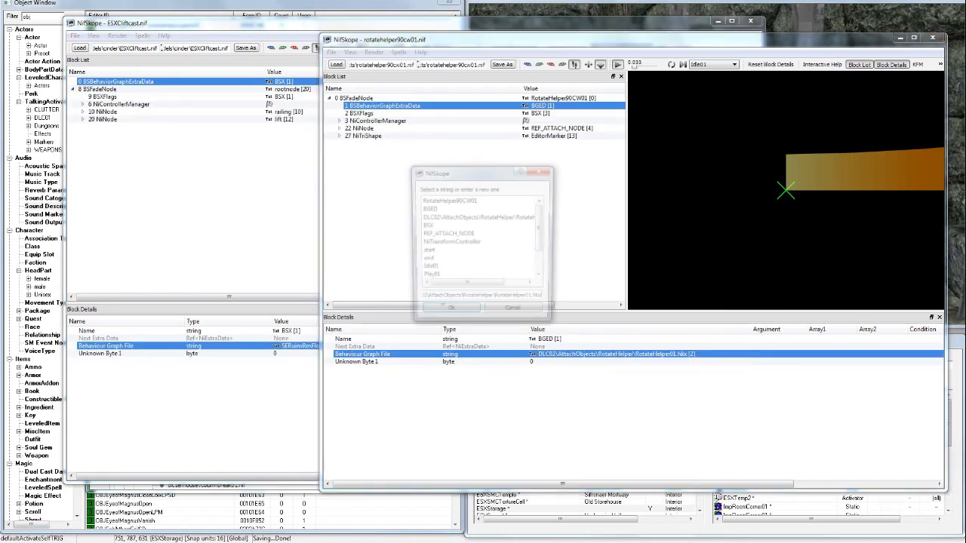
key(ctrl+a)
click(514, 313)
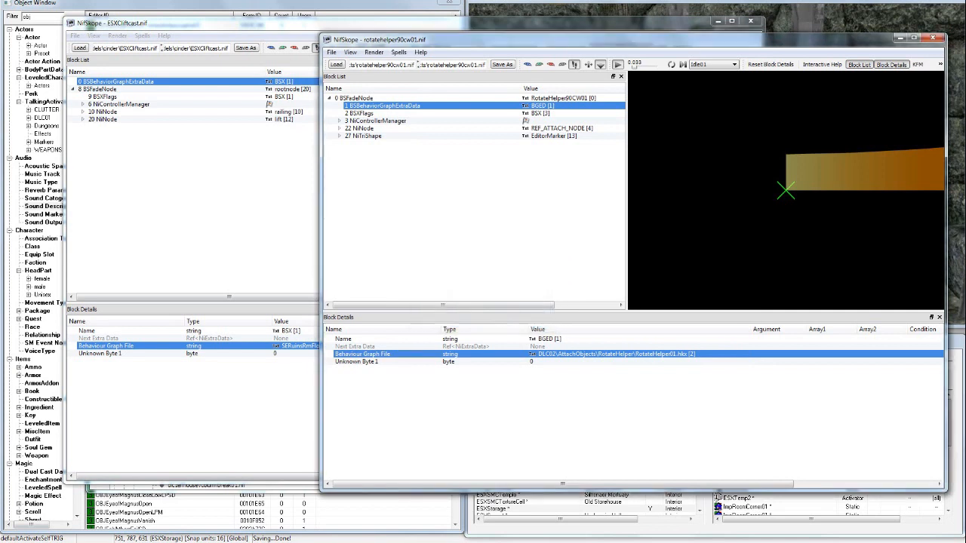
Step: Set the Behaviour Graph File of the BSBehaviorGraphExtraData block in ESXCliftcast.nif to DLC02\AttachObjects\RotateHelper\RotateHelper01.hkx
right_click(296, 346)
click(328, 348)
key(ctrl+a)
key(ctrl+v)
click(450, 314)
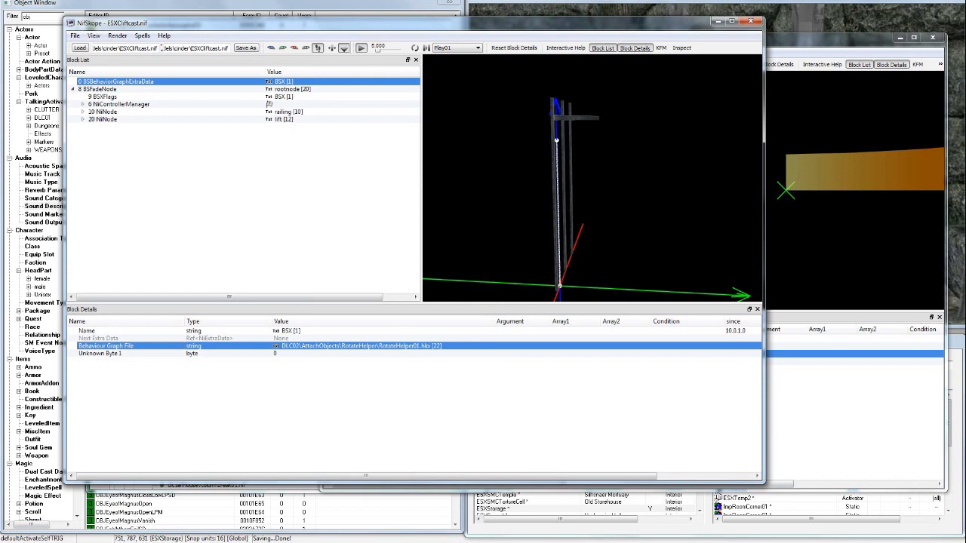
Step: Set the root BSFadeNode's Num Extra Data List to 2 and link the second entry to block 0
click(100, 89)
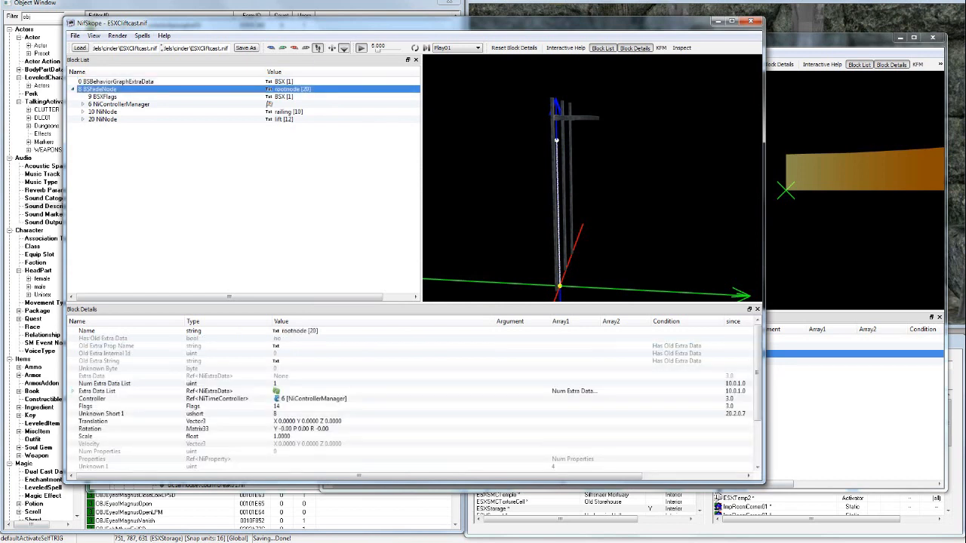
double_click(276, 383)
text(2)
click(276, 391)
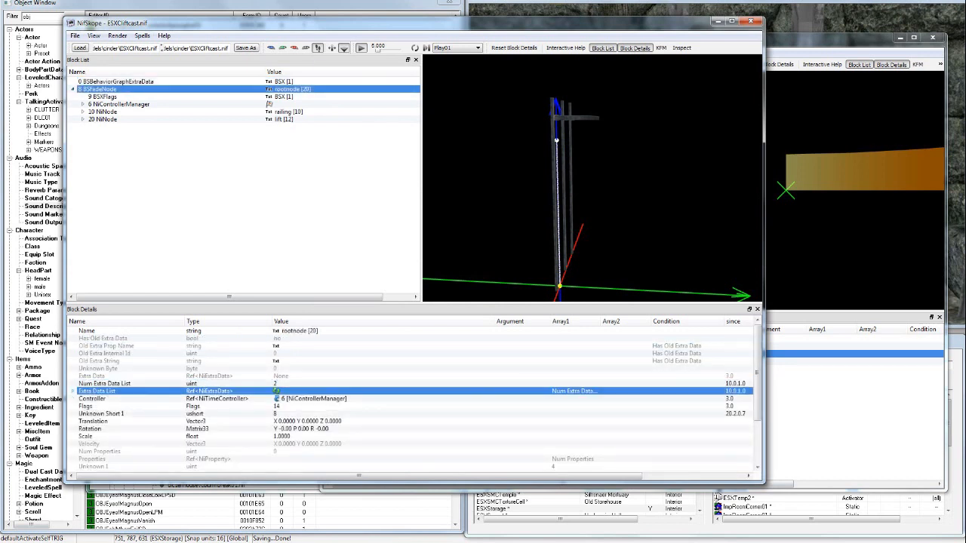
click(73, 391)
double_click(282, 406)
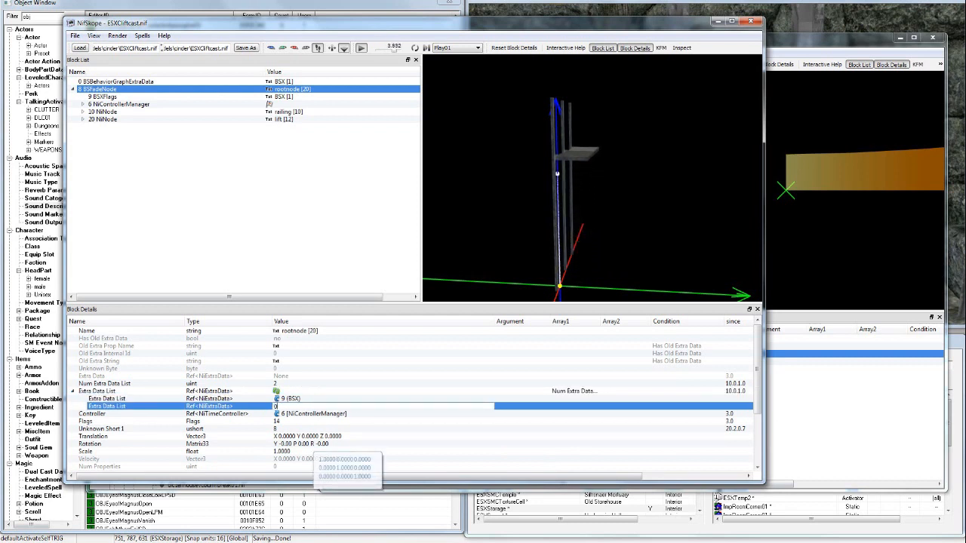
text(0)
key(Return)
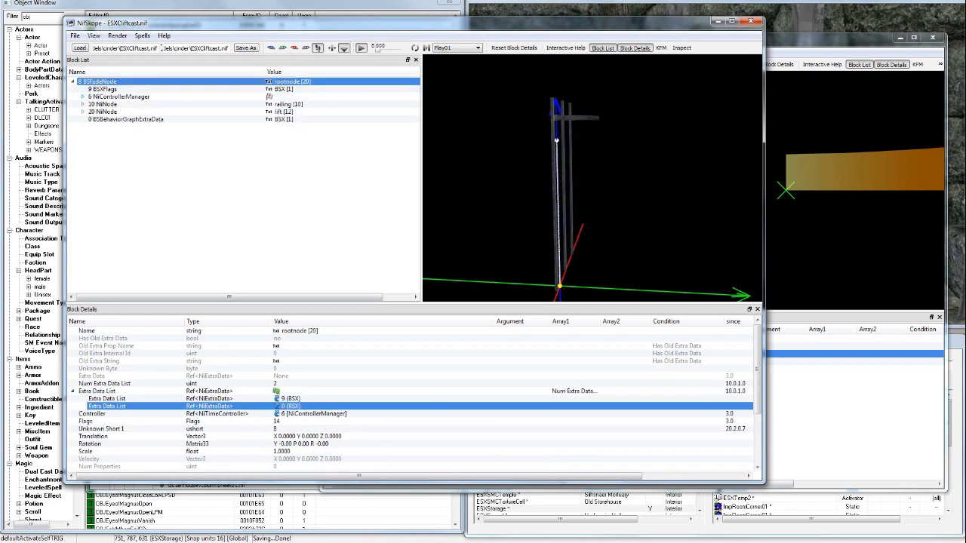
Step: Rename the BSBehaviorGraphExtraData block to BGED
key(Down)
key(Down)
key(Down)
key(Down)
key(Down)
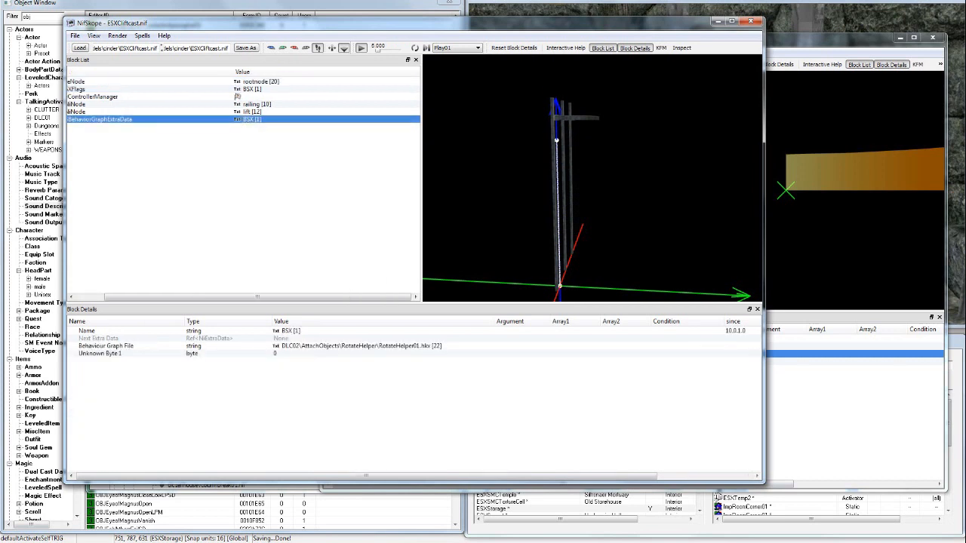
right_click(295, 331)
click(332, 336)
text(B)
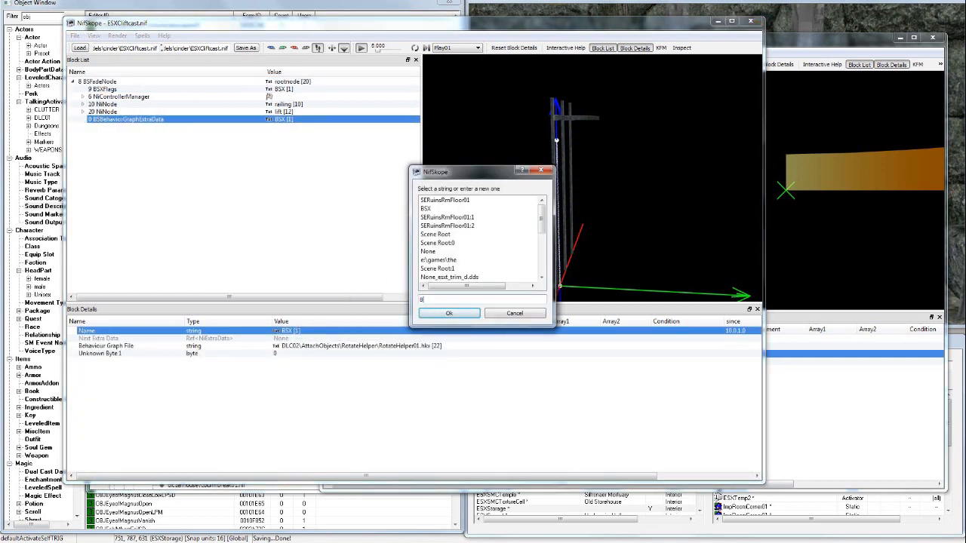
text(SED)
key(Return)
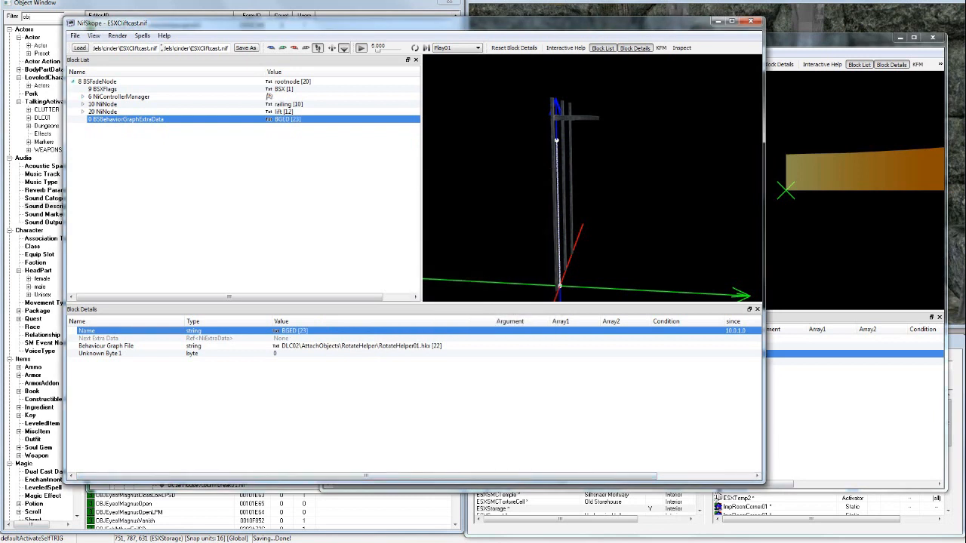
Step: Expand the railing and lift nodes, and save the mesh as ESXtutorial.nif
click(268, 81)
click(82, 112)
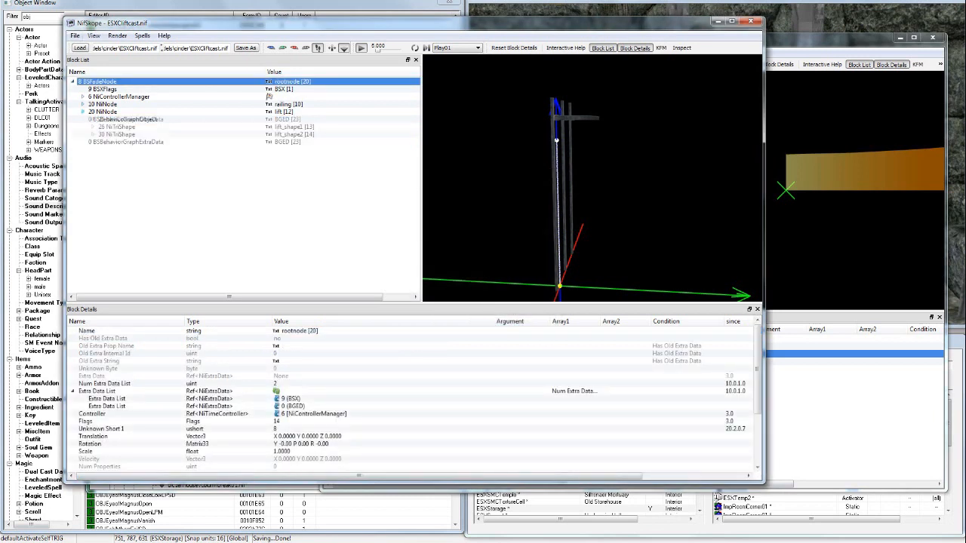
click(83, 104)
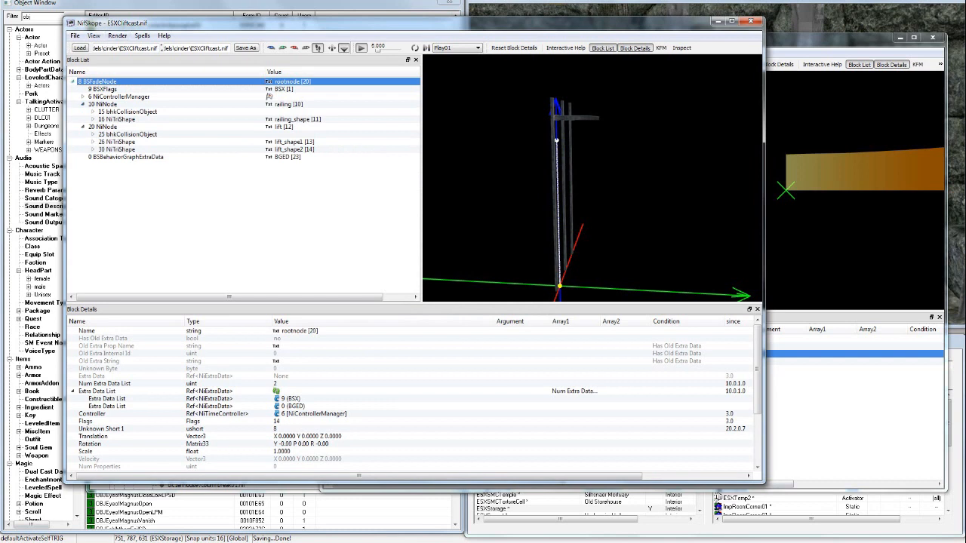
click(74, 36)
click(96, 59)
text(ESXtutorial)
key(Return)
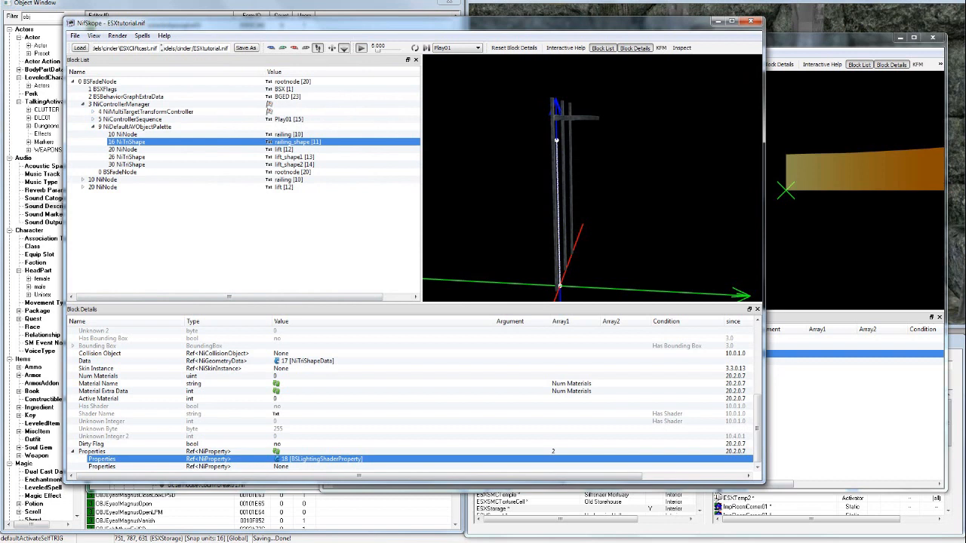
Step: Set the Flags of the lift NiNode to 142
click(83, 187)
click(103, 187)
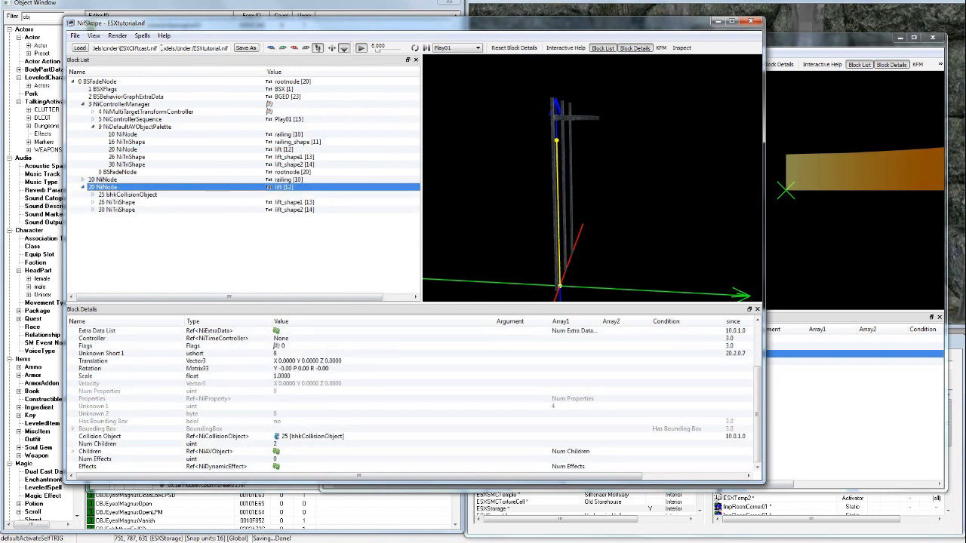
double_click(283, 345)
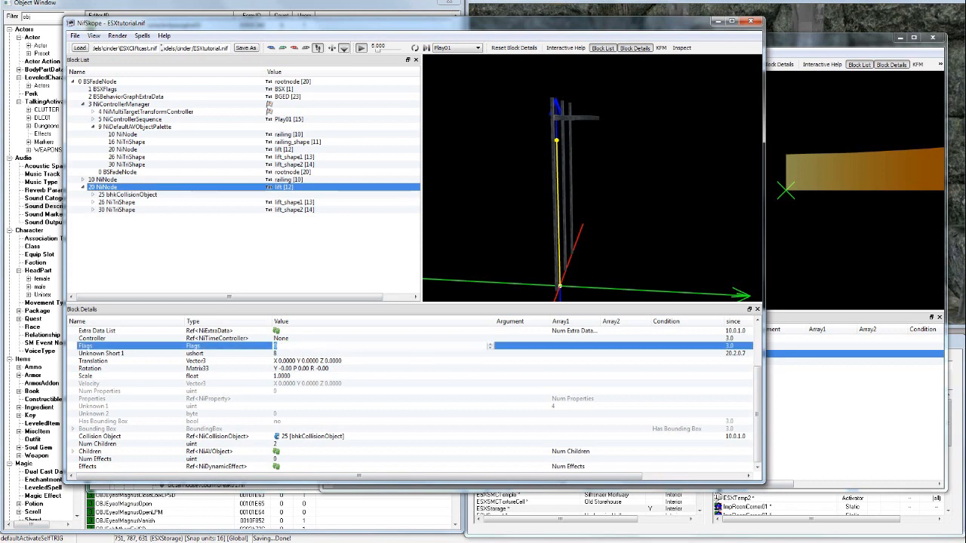
text(142)
key(Return)
click(276, 346)
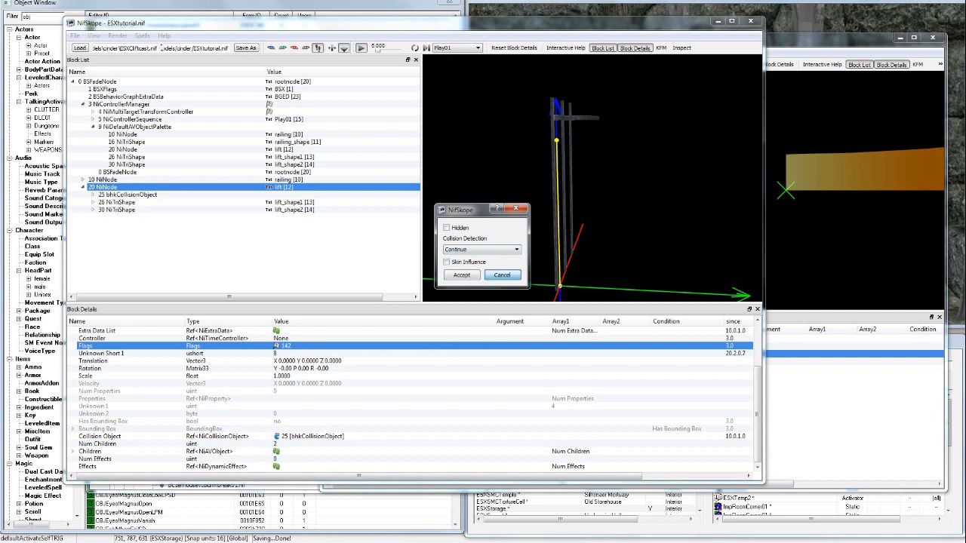
click(502, 274)
Step: Set the Flags of the railing NiNode to 142
click(107, 179)
double_click(287, 346)
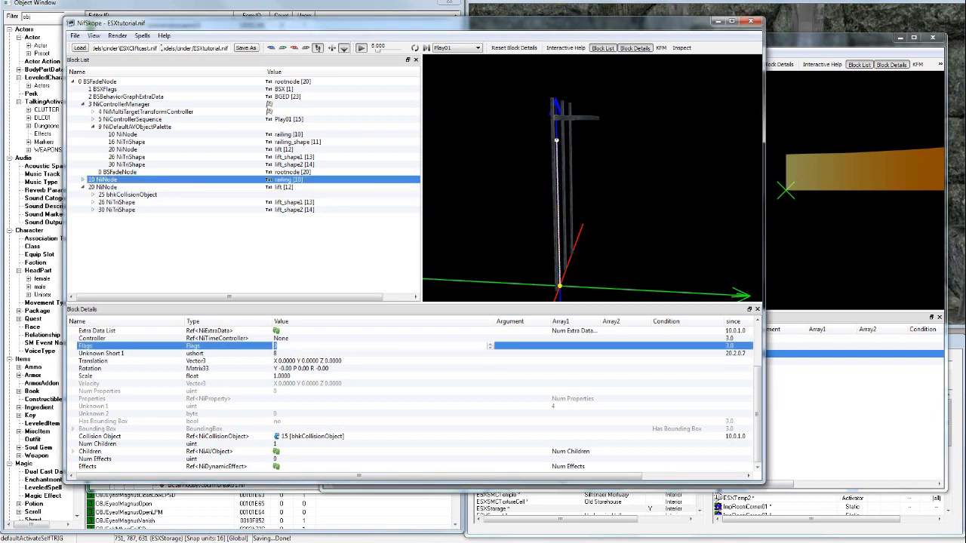
text(142)
key(Return)
Step: Check the Flags of the two lift shapes, then set the Flags of the railing_shape NiTriShape to 14
click(270, 210)
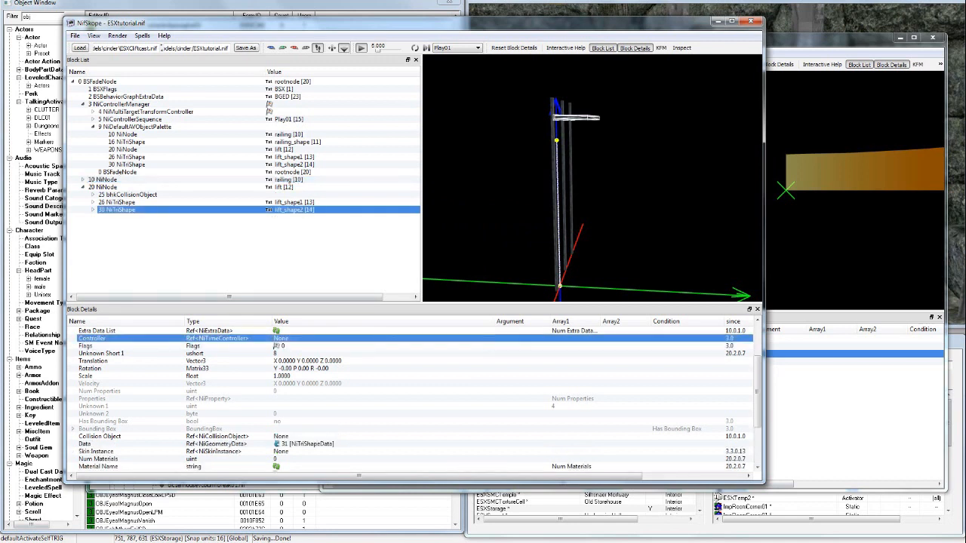
click(269, 202)
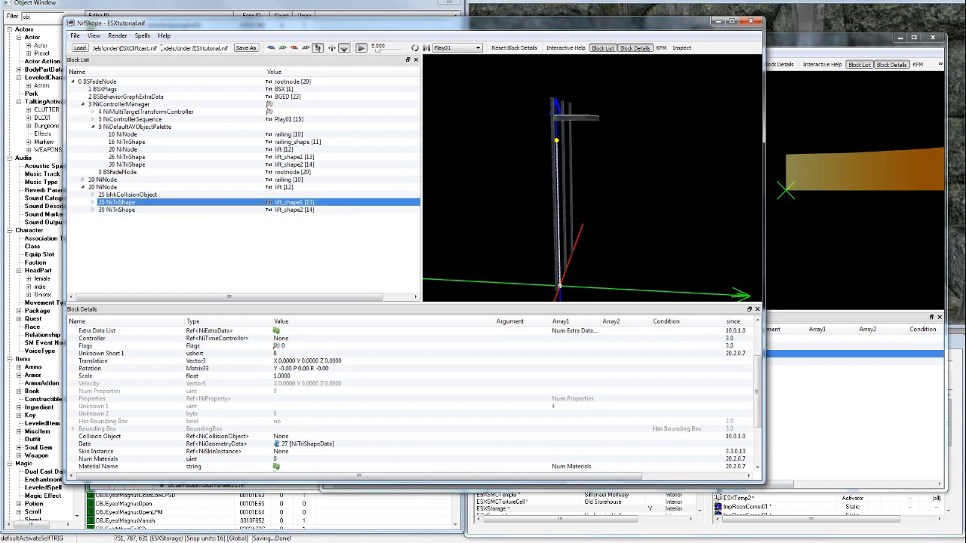
click(279, 346)
click(106, 180)
click(83, 187)
click(83, 180)
click(113, 188)
click(83, 202)
click(113, 195)
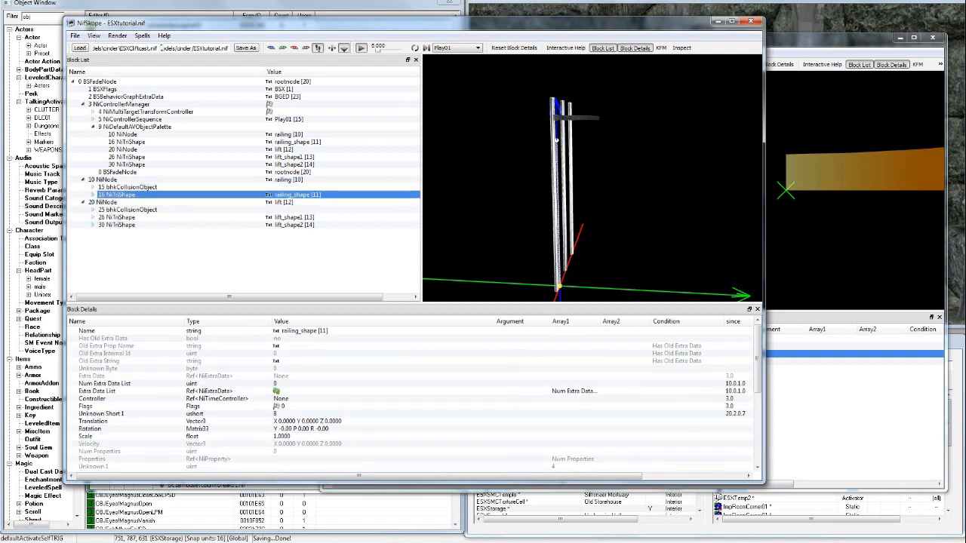
click(280, 398)
double_click(283, 406)
text(14)
key(Return)
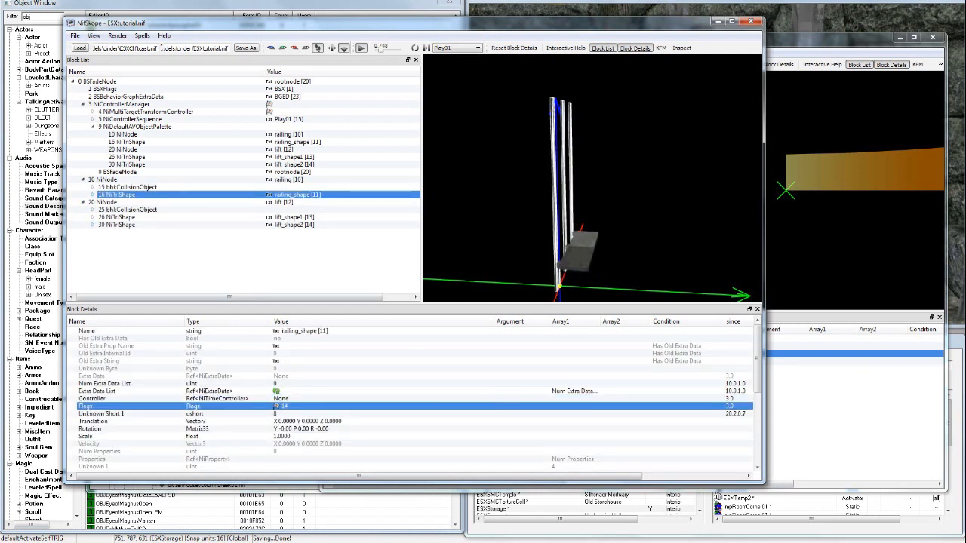
Step: Review the block details of railing_shape, the lift node and the root BSFadeNode, including their flags
scroll(302, 406, down, 3)
scroll(411, 396, down, 5)
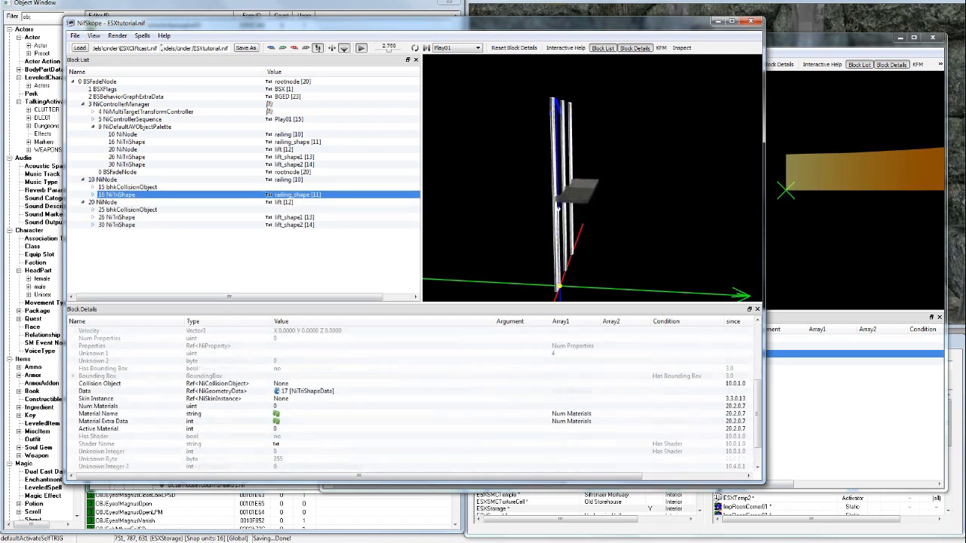
scroll(411, 396, down, 1)
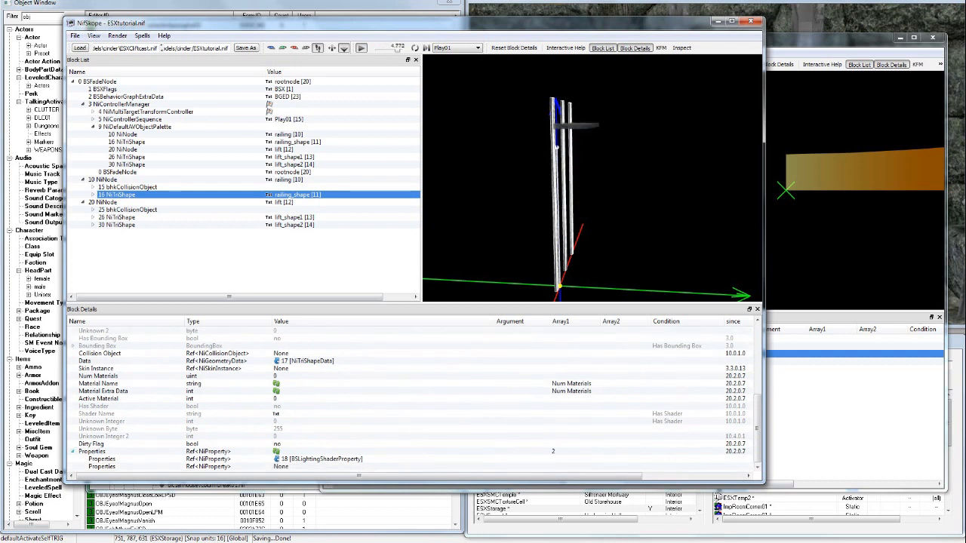
scroll(411, 396, up, 5)
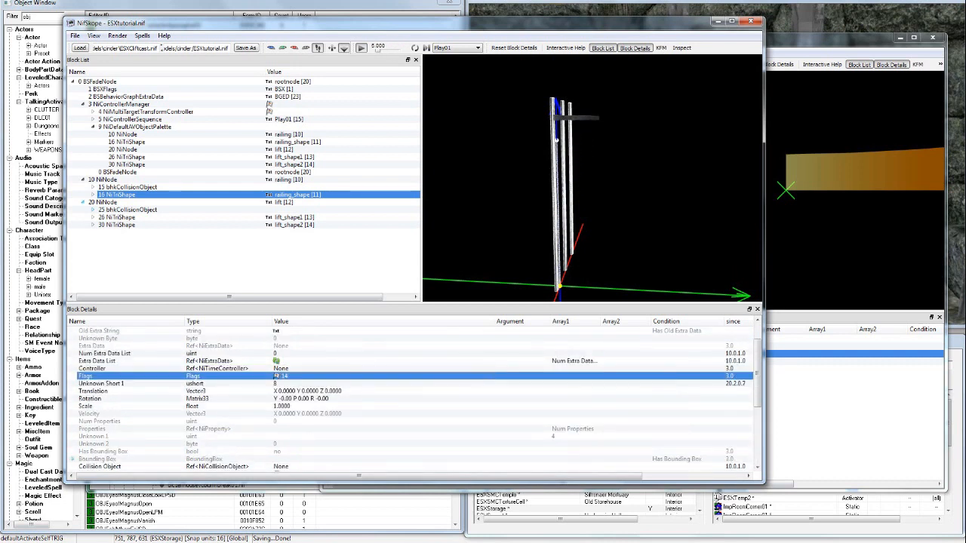
click(270, 203)
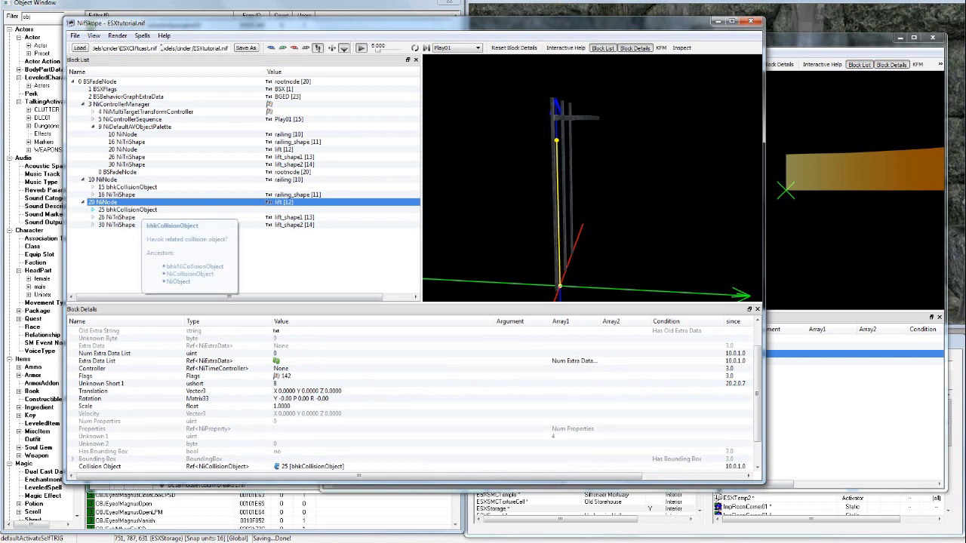
scroll(411, 396, up, 2)
scroll(411, 396, down, 4)
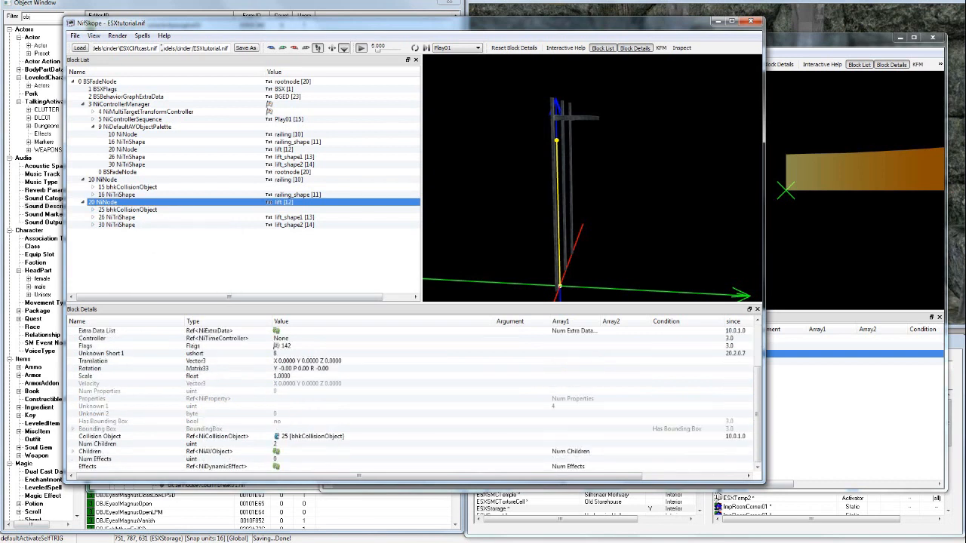
click(99, 81)
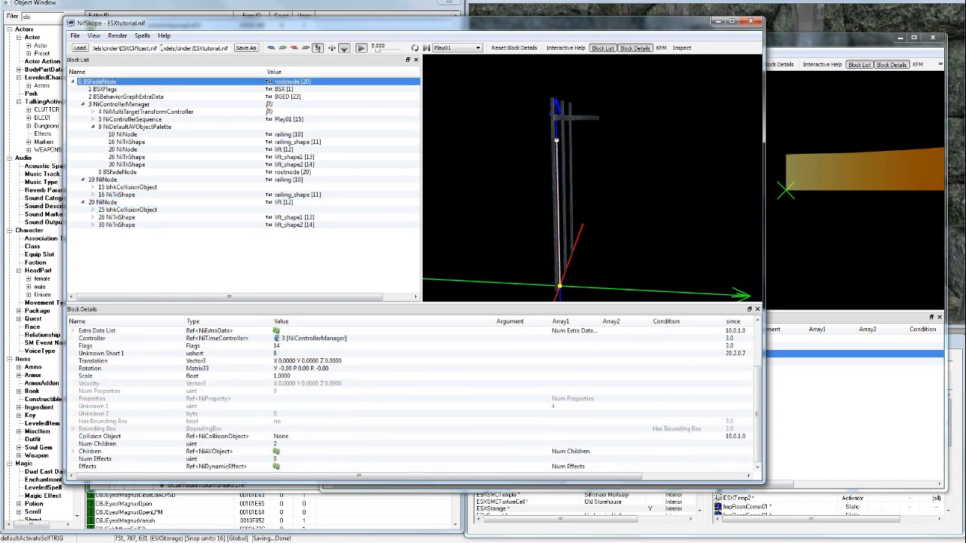
scroll(411, 396, up, 3)
Step: Expand the lift node's bhkCollisionObject down to its bhkCompressedMeshShape
click(126, 209)
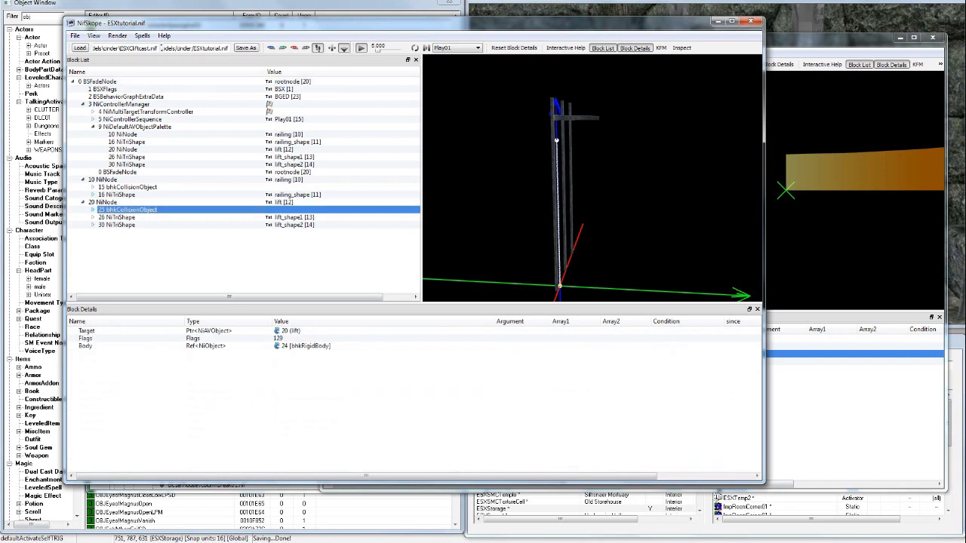
click(93, 209)
click(103, 217)
click(113, 225)
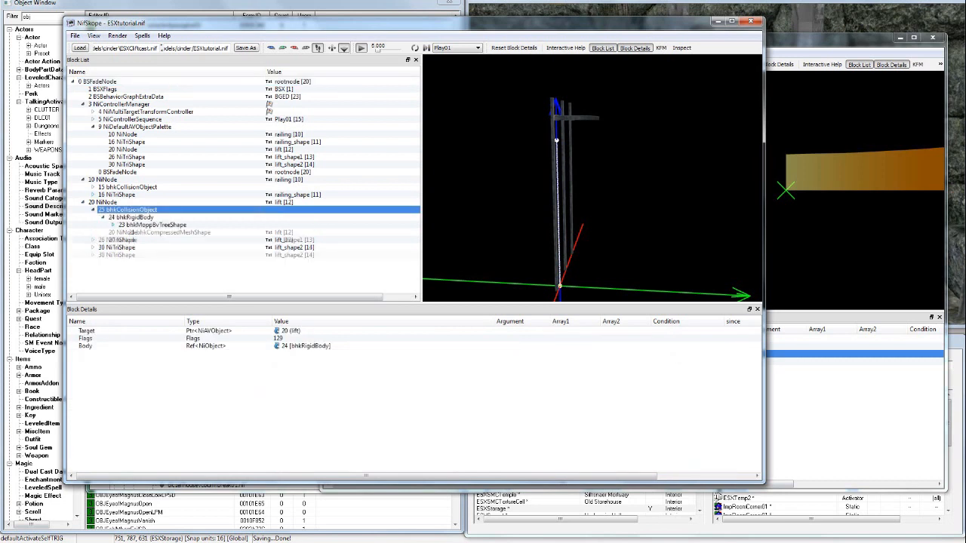
Step: Switch to Fallout 3 Archive Utility and browse the meshes in Dawnguard.bsa under meshes, dlc01, architecture, snowelfruins
click(189, 487)
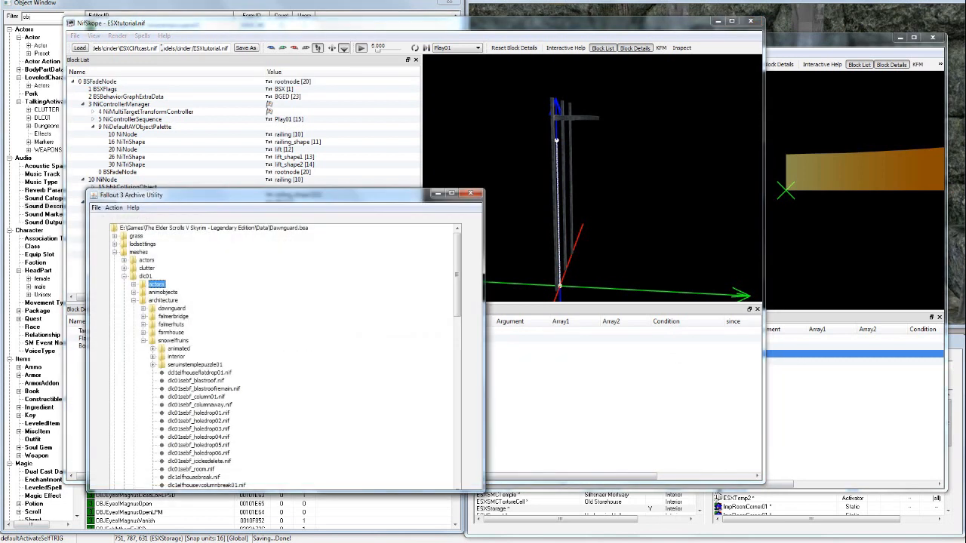
click(214, 228)
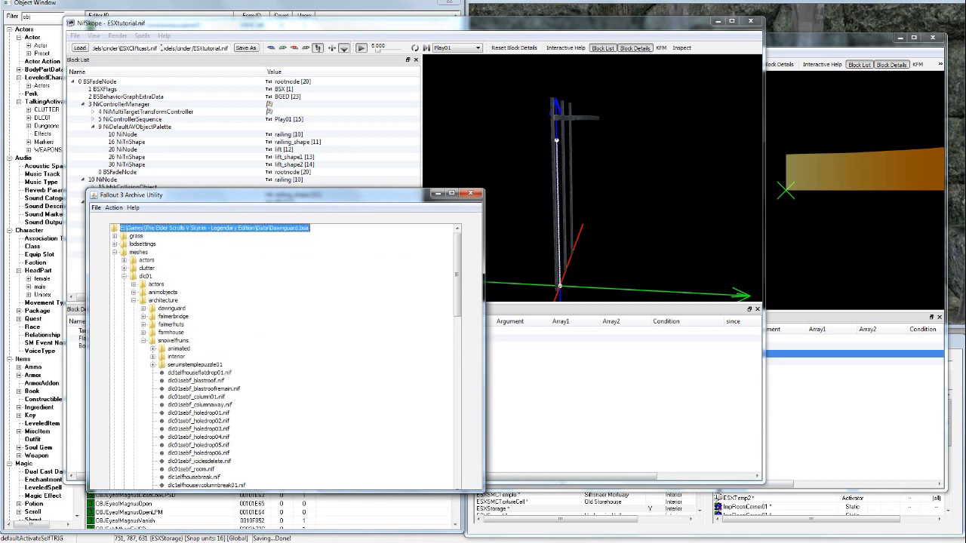
click(139, 252)
click(146, 276)
click(163, 300)
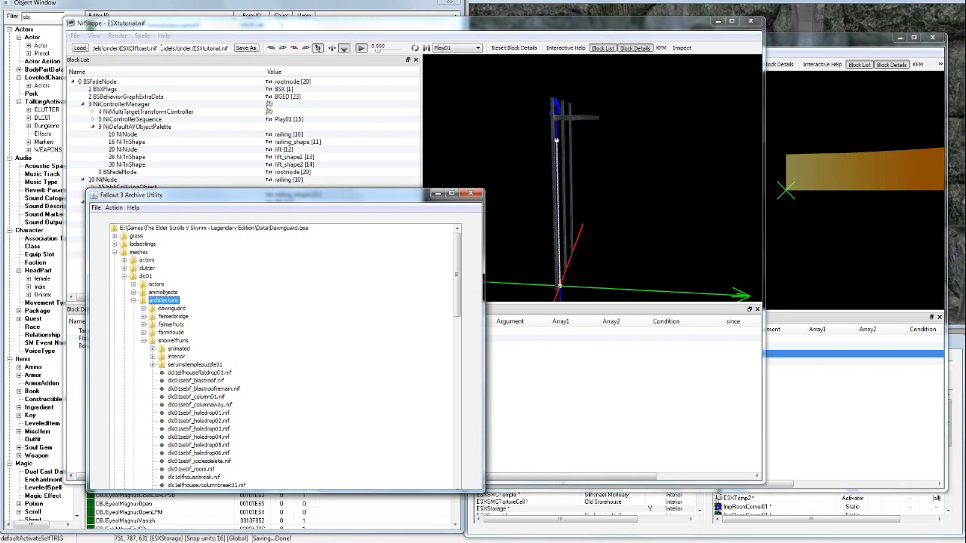
click(173, 340)
scroll(282, 354, down, 15)
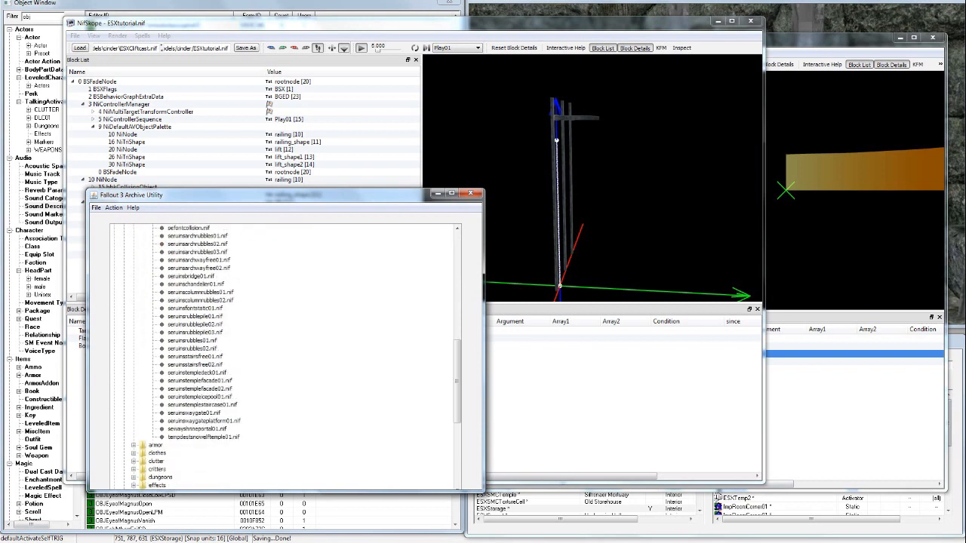
Step: Switch to dlc1waygate.nif in NifSkope, place it beside ESXtutorial.nif and examine the lift's bhkRigidBody against its collision blocks
click(194, 495)
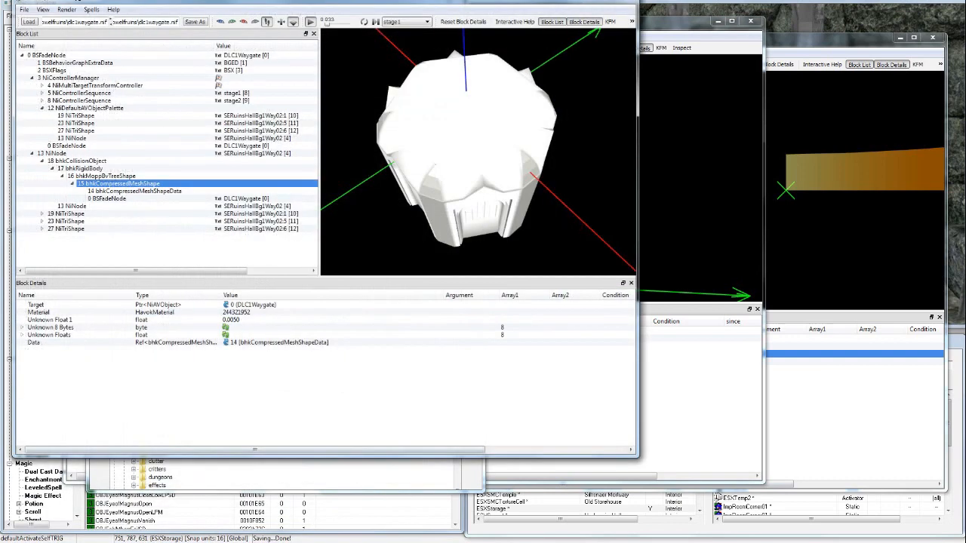
drag(324, 2, 613, 67)
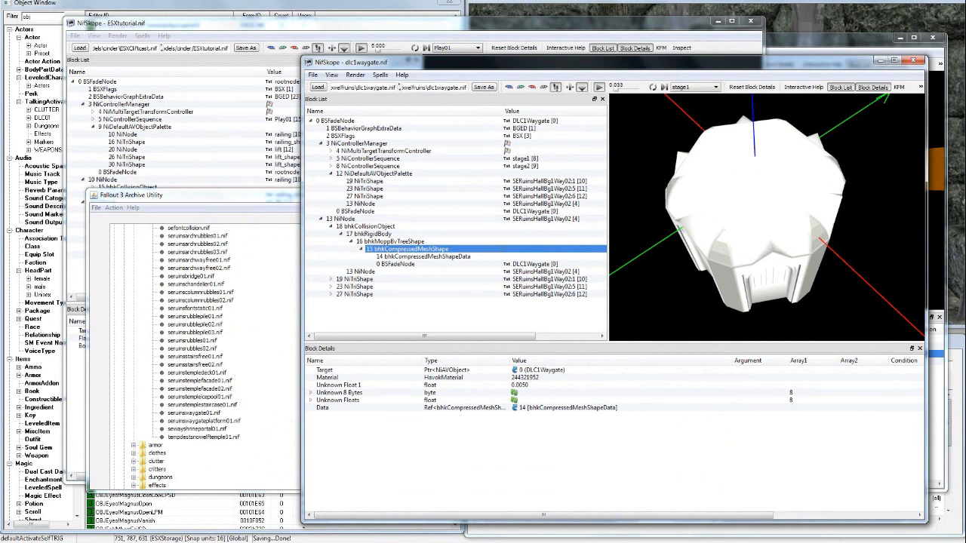
click(173, 172)
click(136, 217)
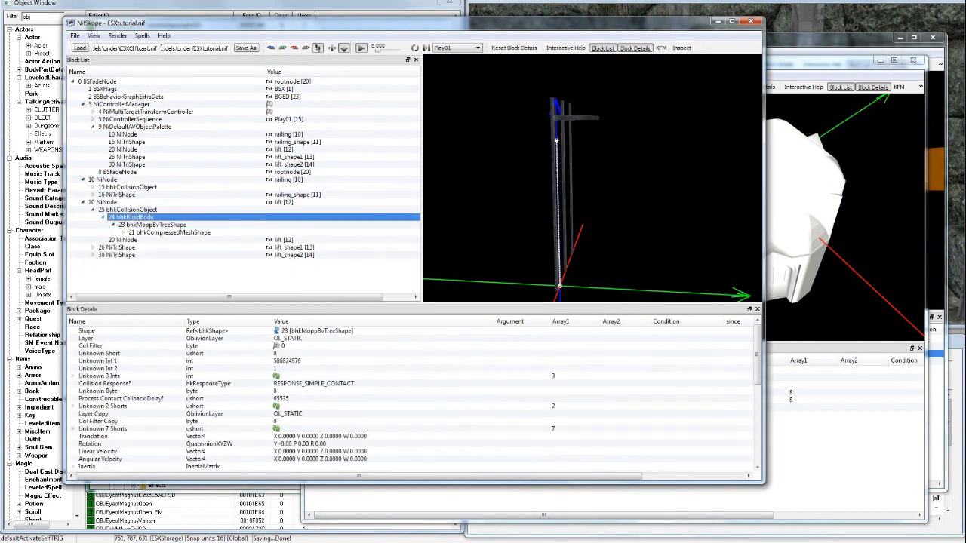
middle_drag(845, 226, 836, 187)
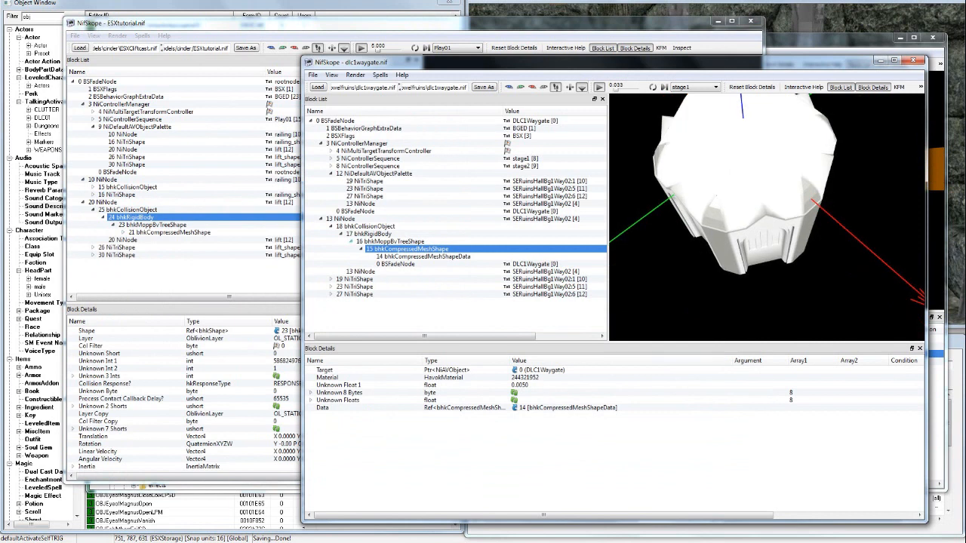
Step: Copy the bhkRigidBody block in dlc1waygate.nif and review the lift's bhkRigidBody details in ESXtutorial.nif
click(372, 234)
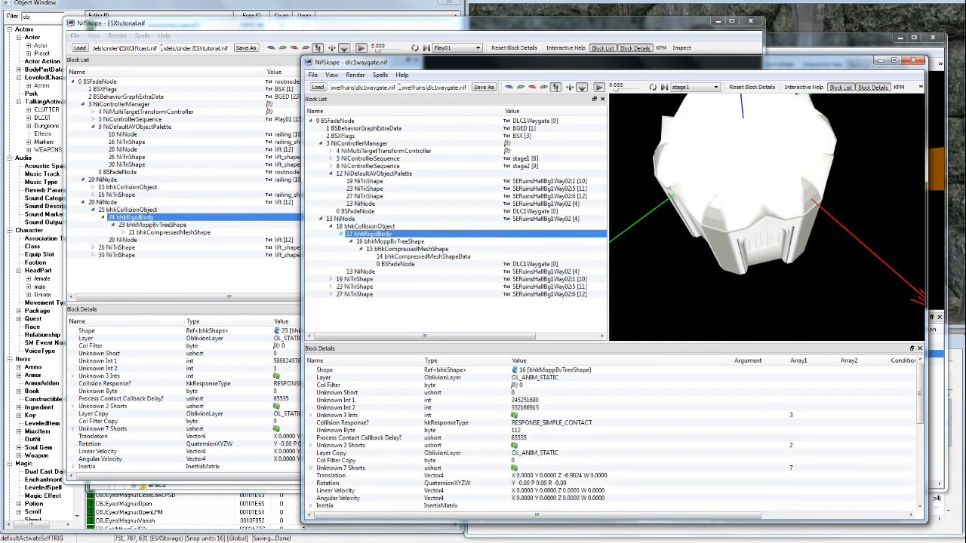
click(370, 227)
right_click(411, 233)
mouse_move(438, 241)
click(488, 264)
click(226, 278)
scroll(226, 392, down, 8)
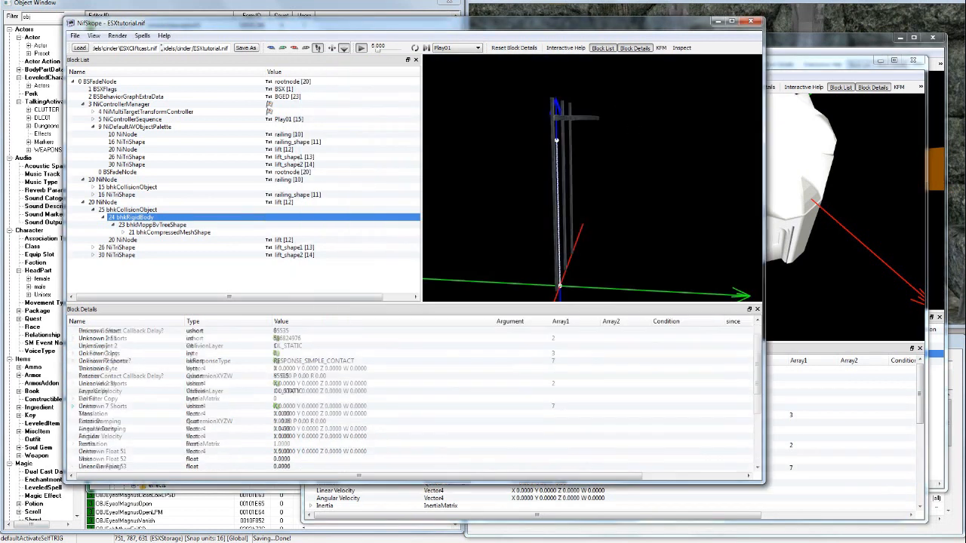
scroll(226, 392, up, 8)
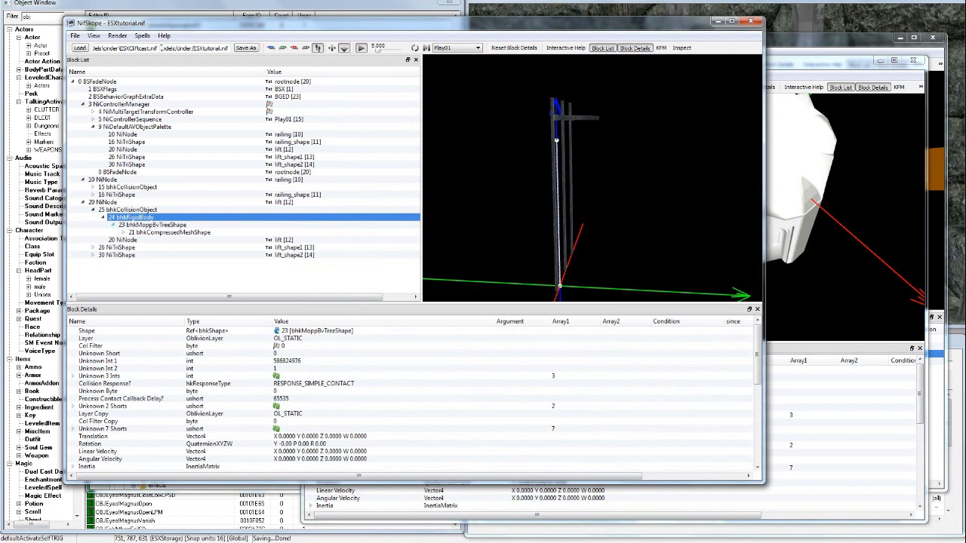
right_click(122, 218)
Step: Copy the bhkRigidBody block from dlc1waygate.nif and paste it over the lift's bhkRigidBody in ESXtutorial.nif
drag(807, 226, 837, 203)
click(344, 219)
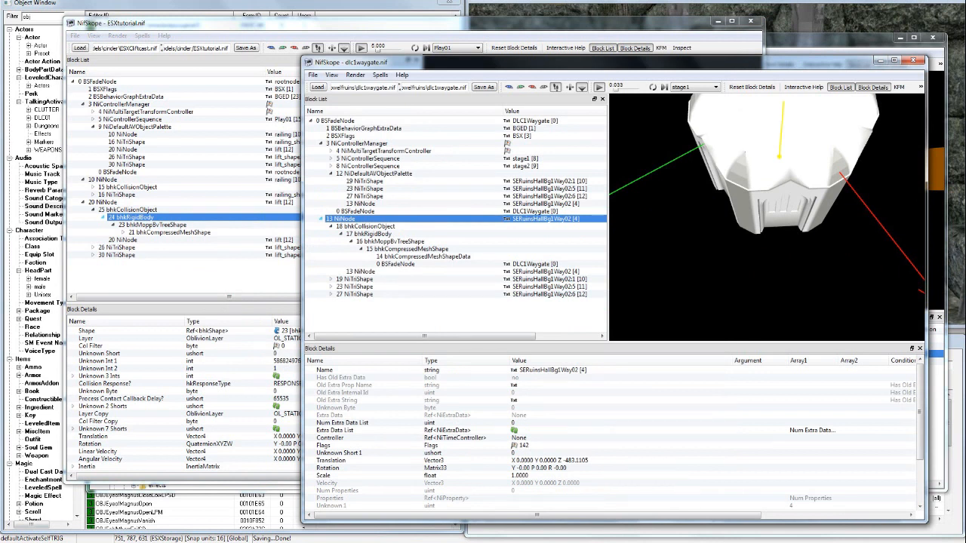
click(373, 234)
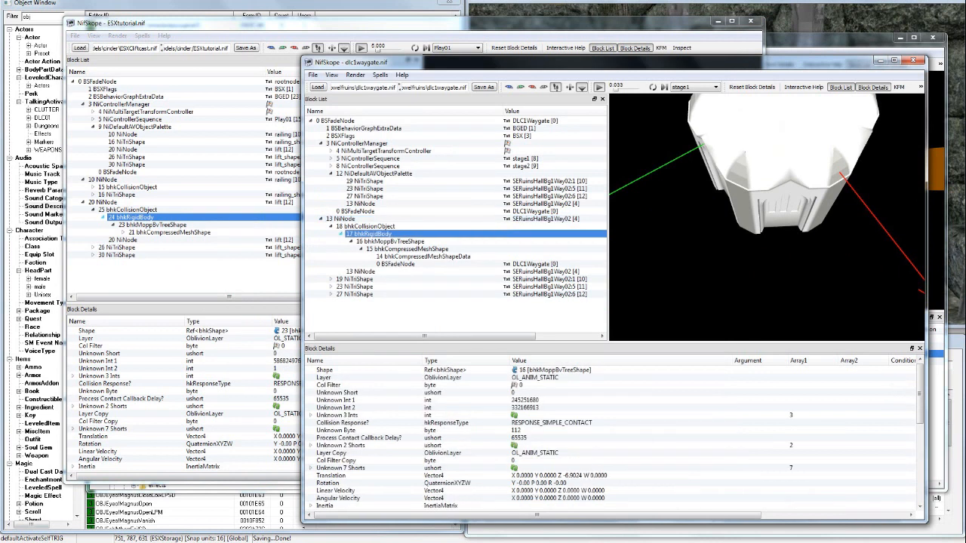
right_click(367, 234)
mouse_move(394, 240)
click(445, 264)
right_click(139, 216)
mouse_move(168, 222)
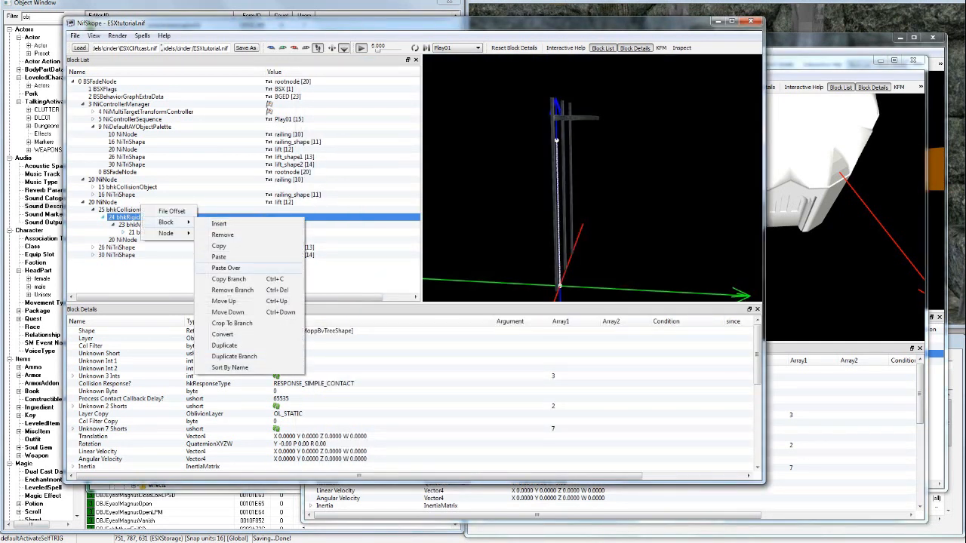
click(225, 268)
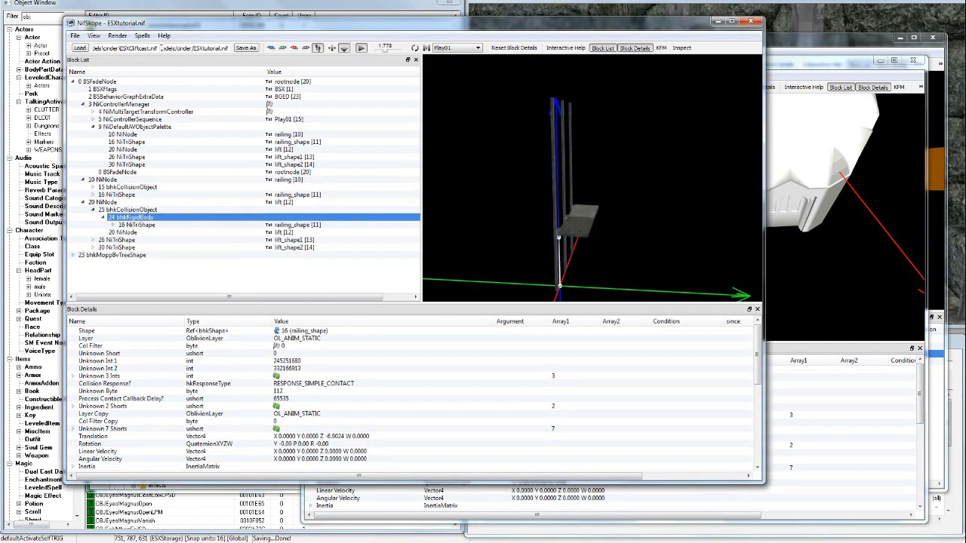
Step: Compare the lift bhkRigidBody's Layer and Unknown Int values with those of the waygate's bhkRigidBody
click(293, 406)
click(296, 338)
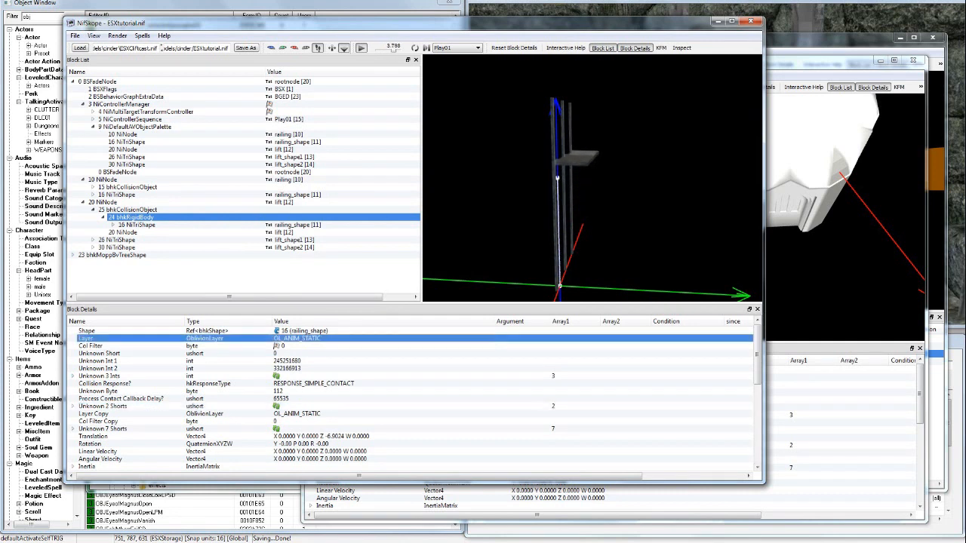
click(813, 392)
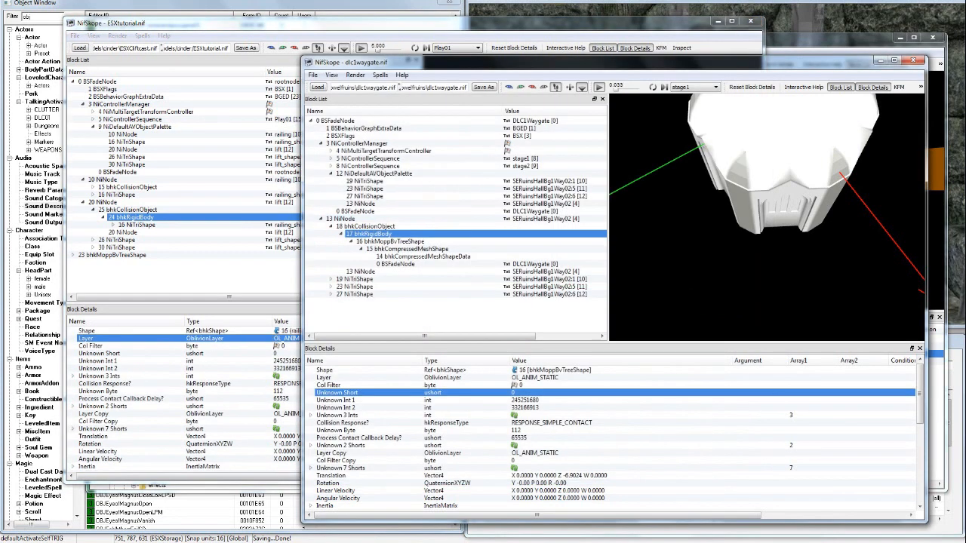
click(287, 369)
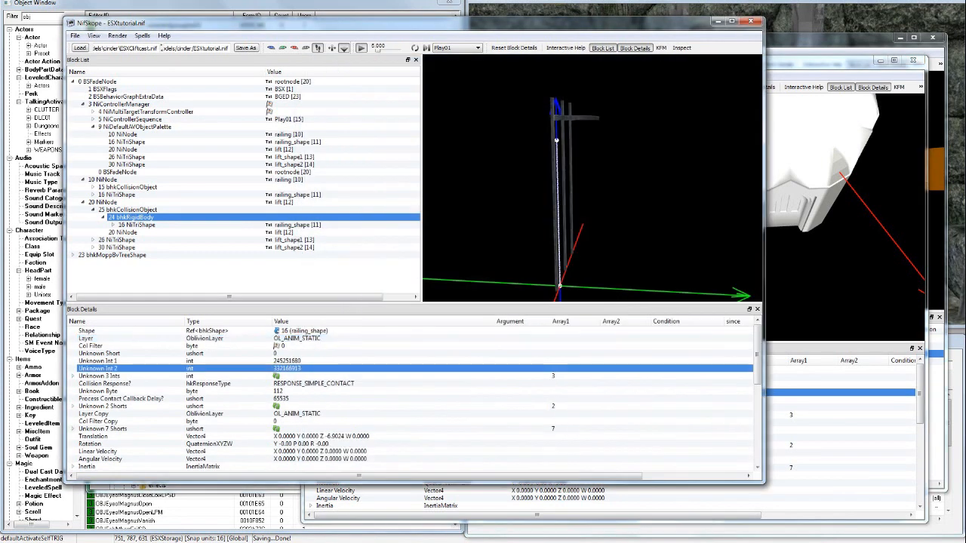
Step: Examine the lift bhkRigidBody's Motion System, Solver Deactivation and Quality Type settings, including the available quality type options
scroll(286, 377, down, 9)
click(291, 413)
click(293, 407)
key(Up)
key(Up)
key(Up)
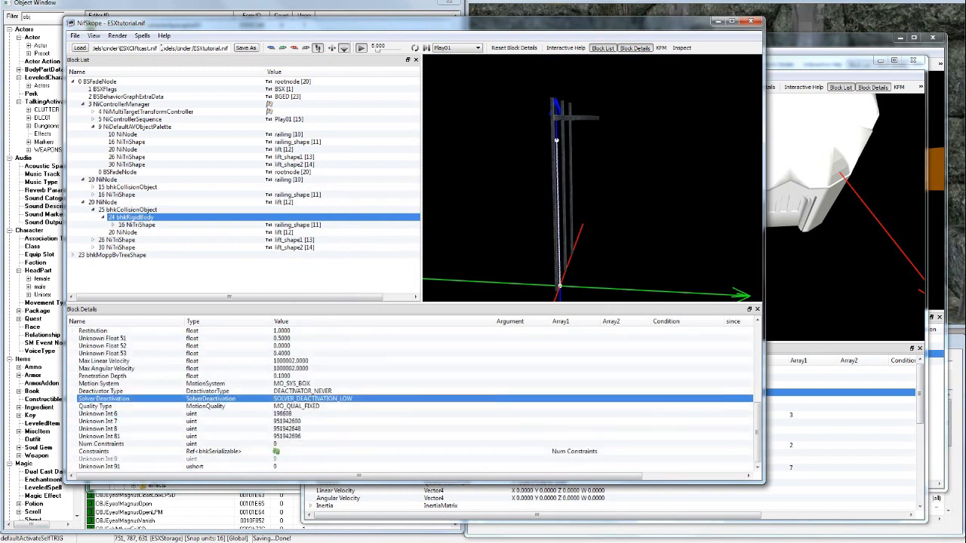
click(295, 406)
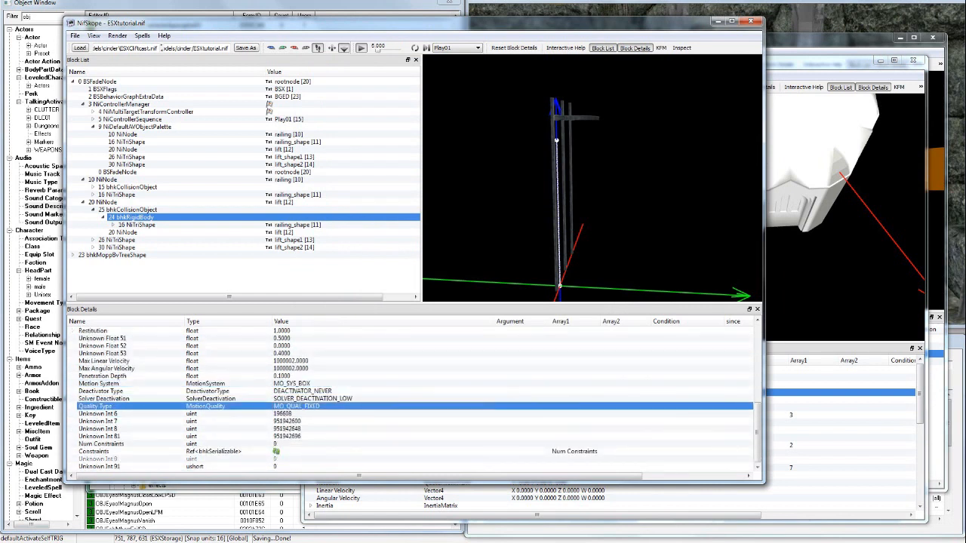
double_click(295, 406)
click(489, 407)
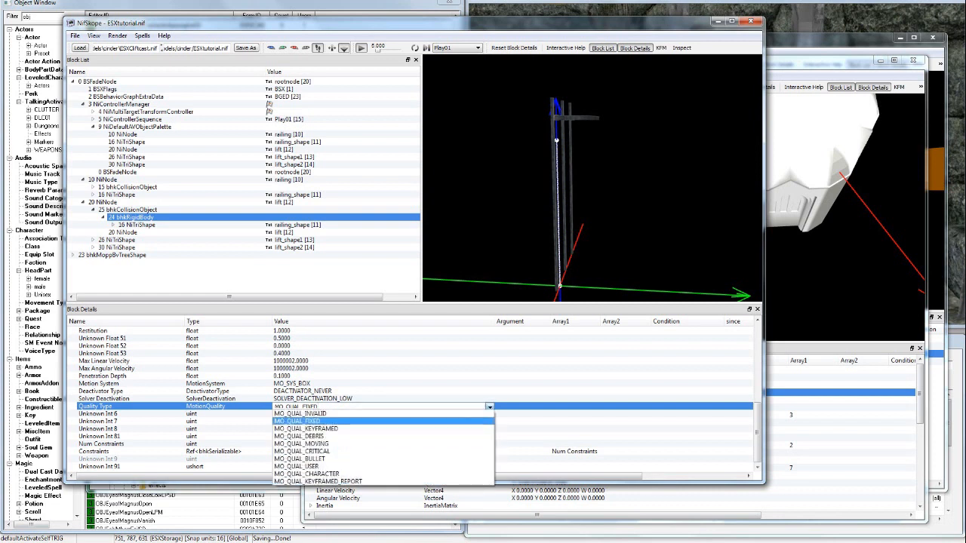
click(301, 383)
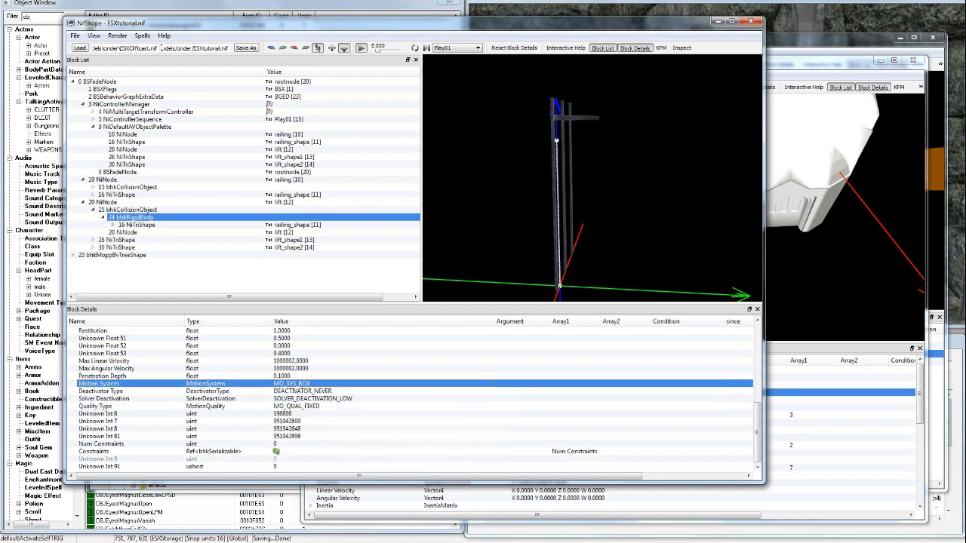
click(295, 406)
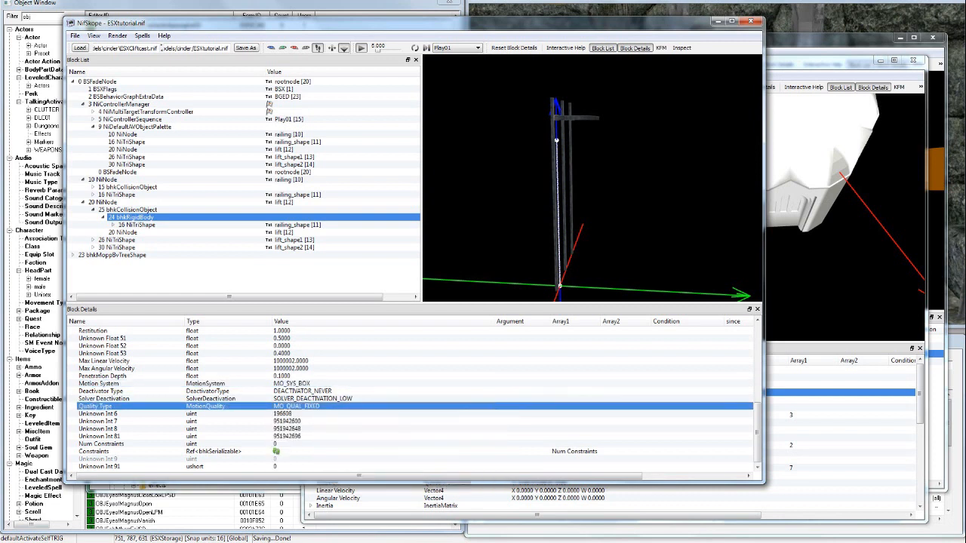
scroll(411, 397, up, 8)
Step: Set the Shape reference of the lift's bhkRigidBody to 23, the bhkMoppBvTreeShape block
middle_drag(592, 196, 600, 166)
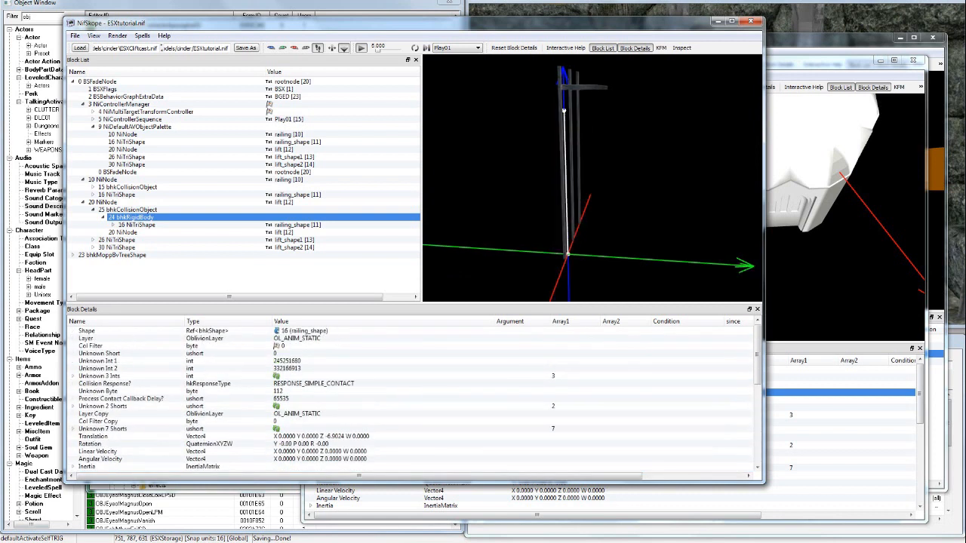
click(564, 111)
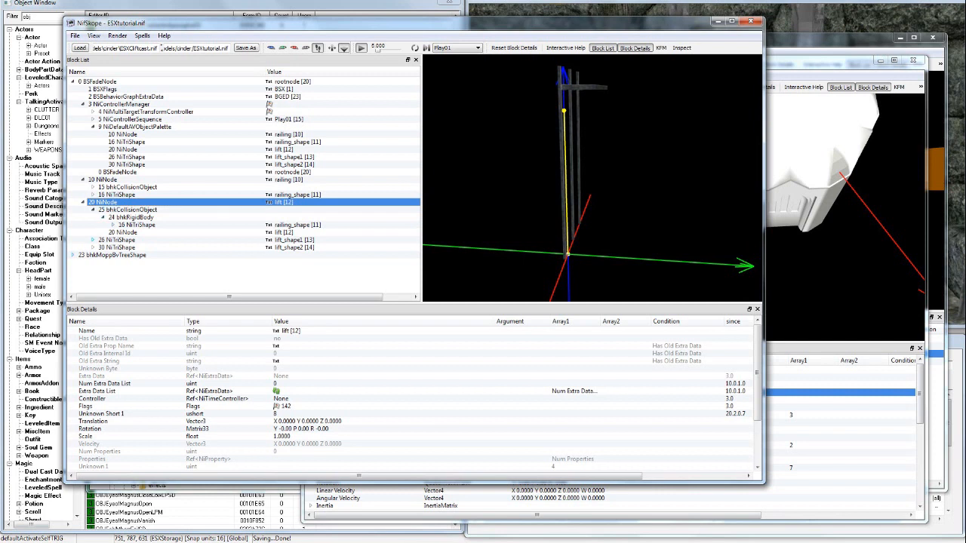
click(564, 111)
click(563, 111)
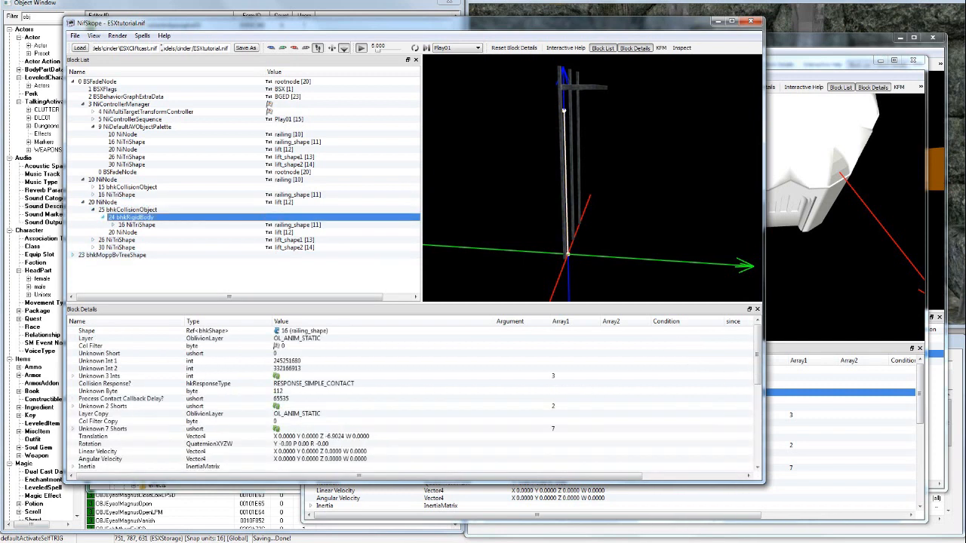
click(564, 111)
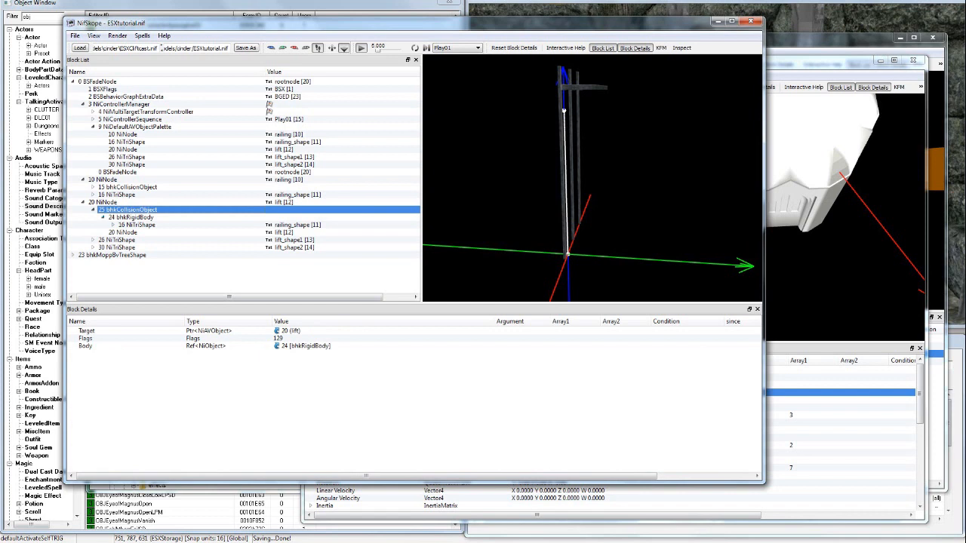
click(564, 111)
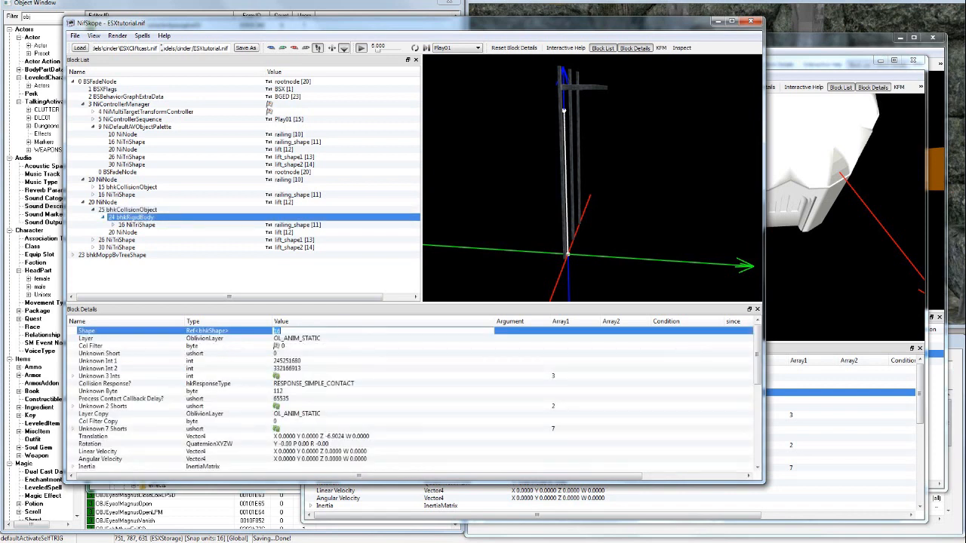
text(23)
key(Return)
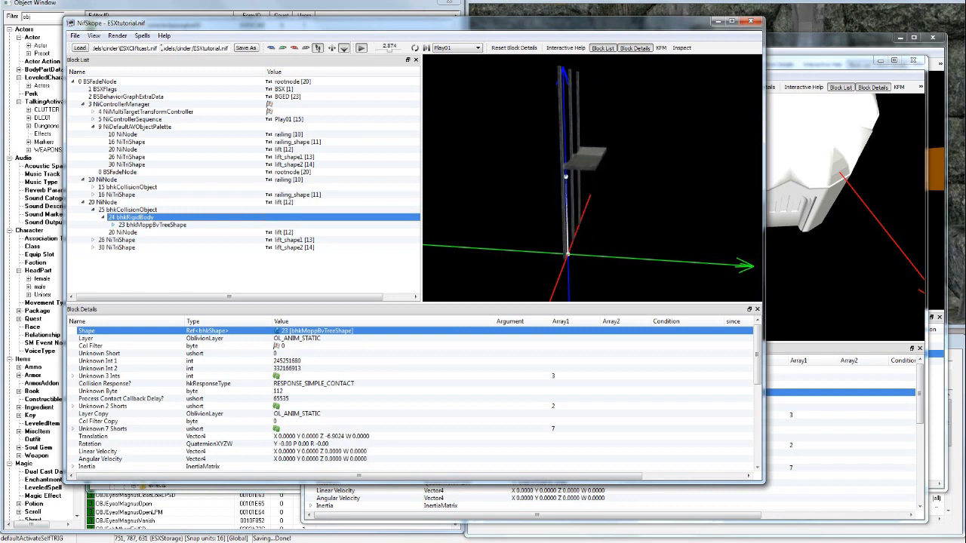
Step: Recheck the rigid body's details and collapse the lift and railing nodes and the NiDefaultAVObjectPalette in the block list
scroll(415, 393, down, 7)
scroll(415, 393, up, 7)
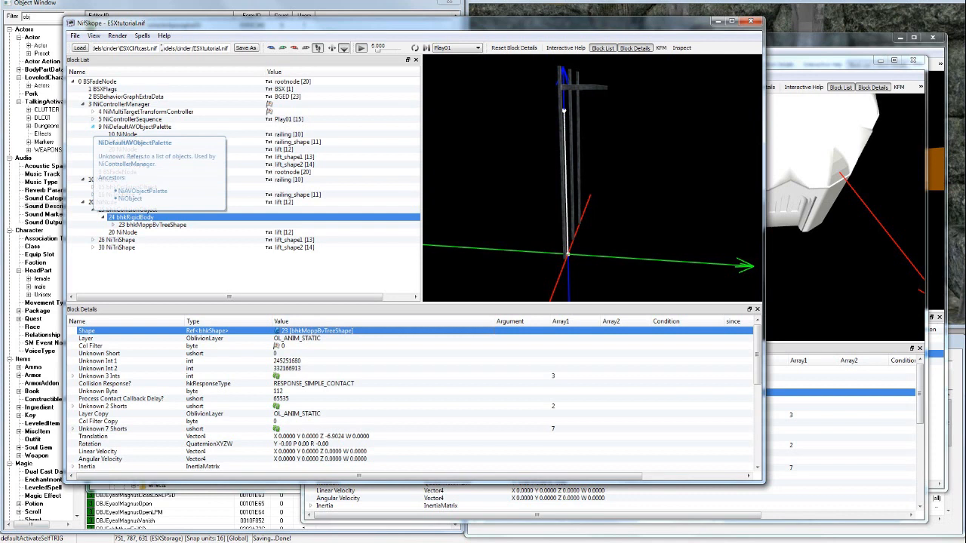
click(283, 203)
click(286, 180)
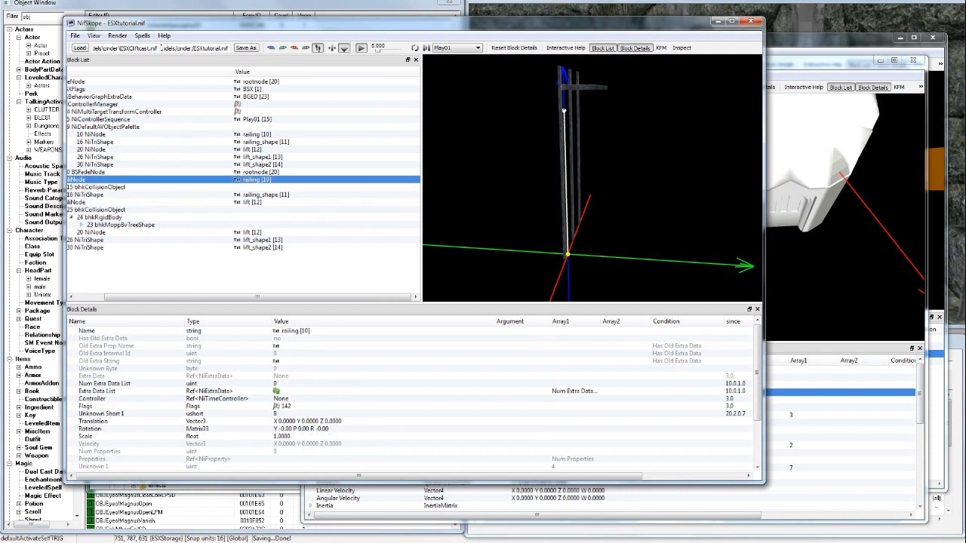
drag(258, 297, 229, 297)
click(83, 202)
click(83, 179)
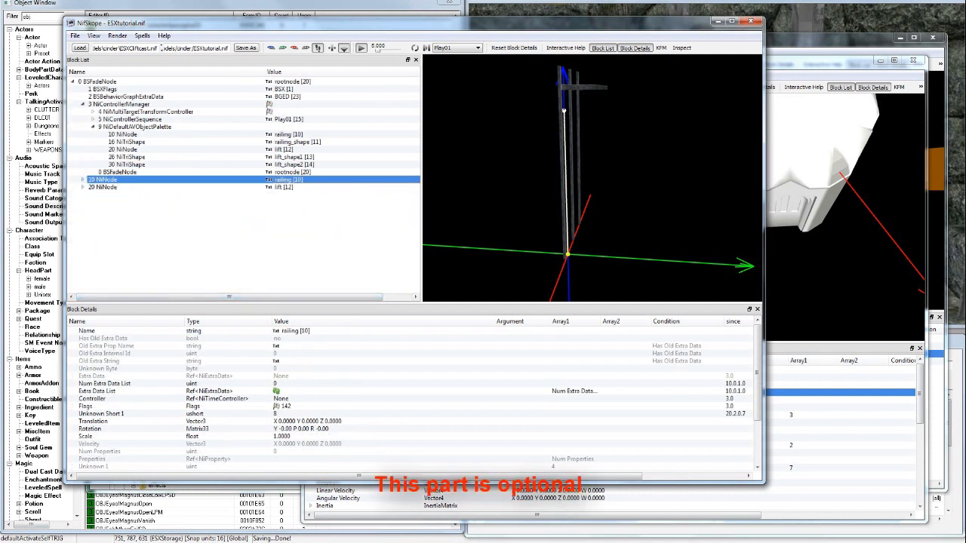
click(93, 127)
Step: Look over the lift model's lift_shape1 and insert a new NiNode block into ESXtutorial.nif
drag(592, 165, 538, 213)
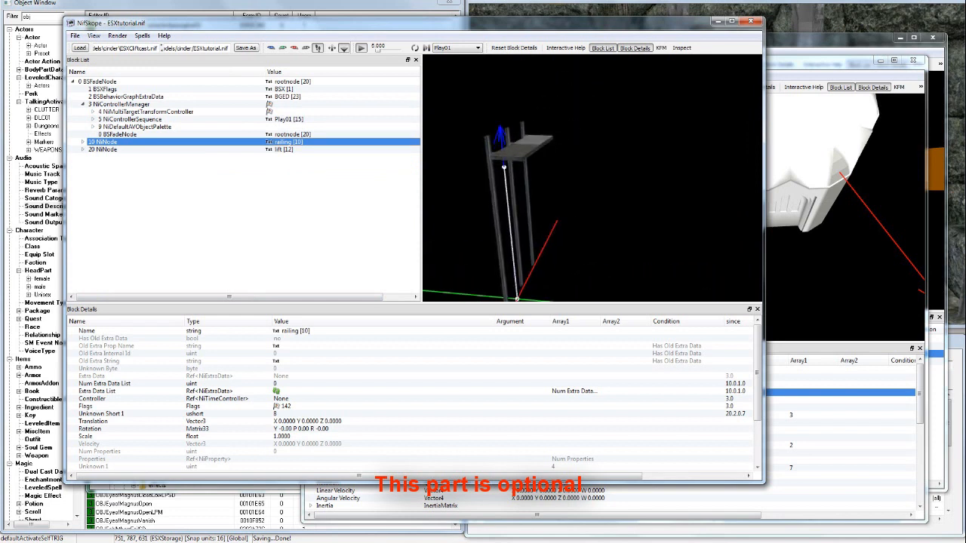
middle_drag(539, 213, 535, 185)
click(519, 120)
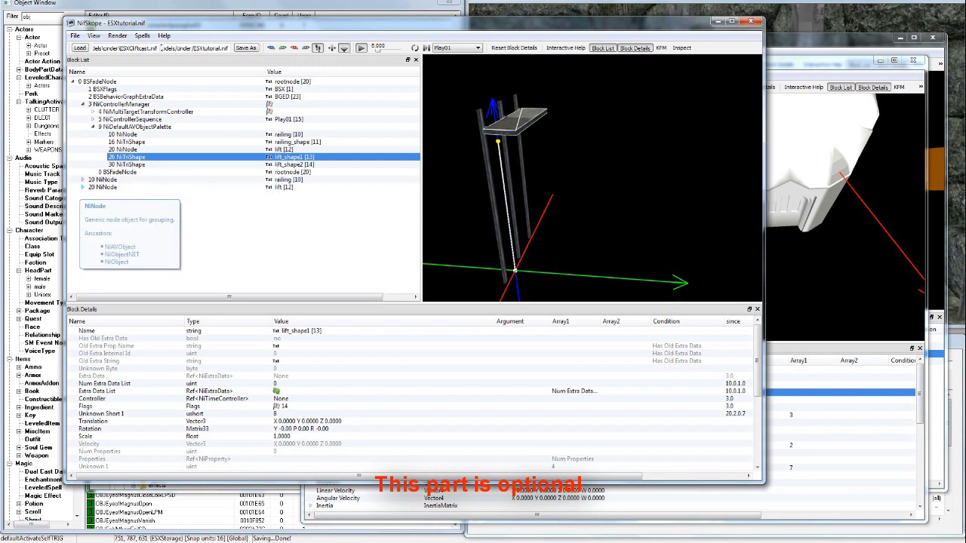
click(83, 186)
right_click(123, 242)
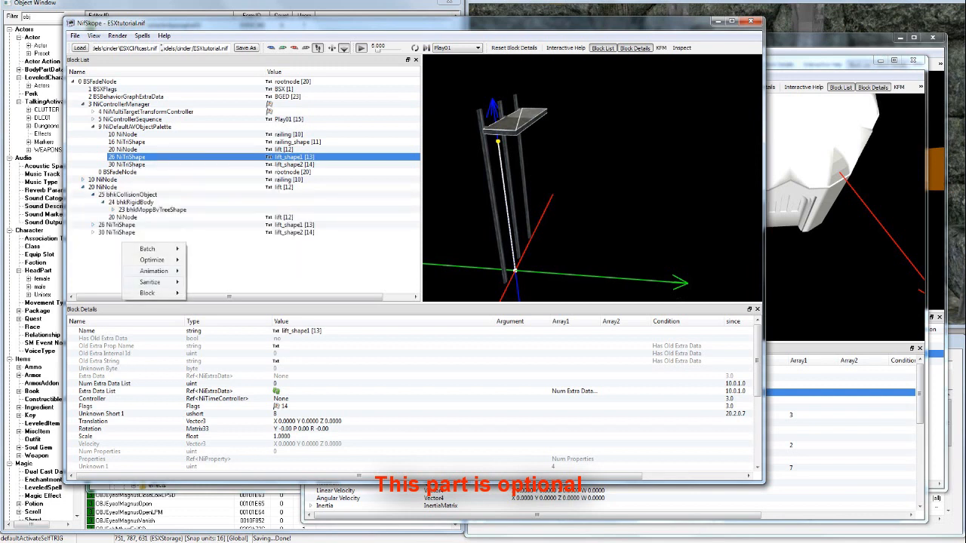
mouse_move(155, 290)
click(218, 293)
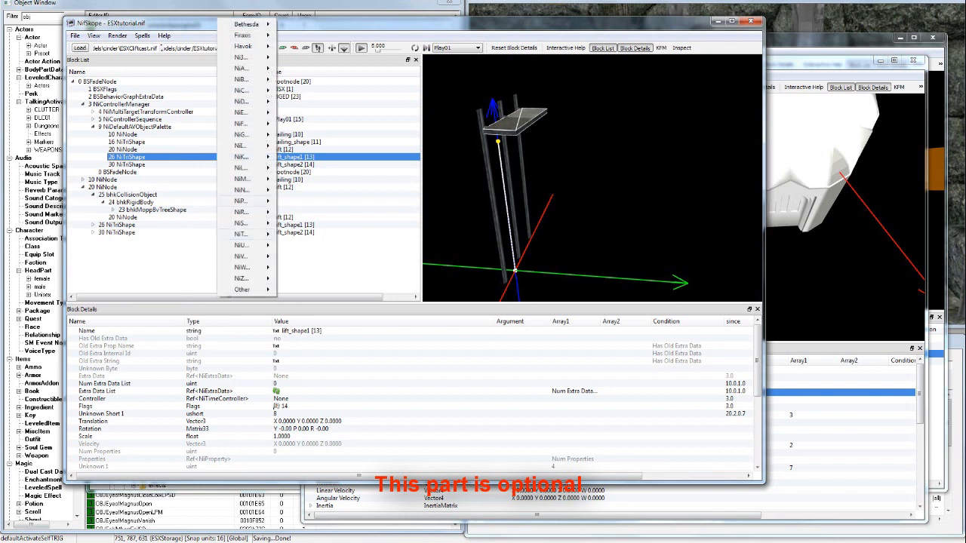
mouse_move(241, 190)
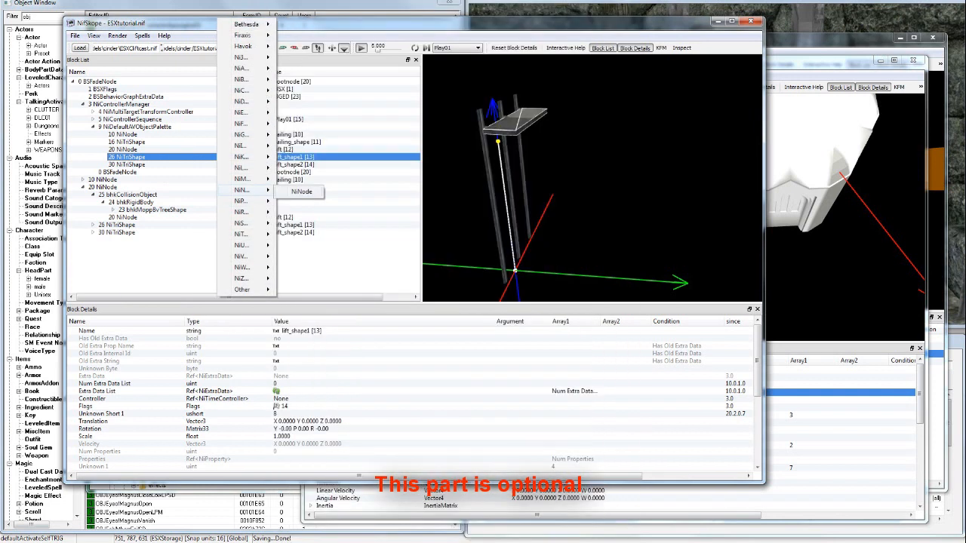
click(301, 191)
Step: Name the newly inserted NiNode blah
right_click(296, 331)
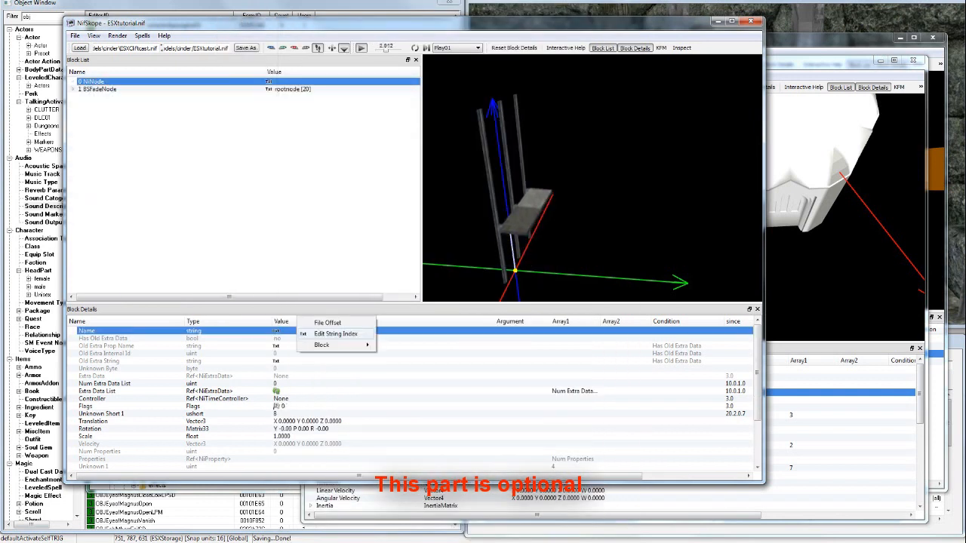
click(336, 334)
text(blah)
key(Return)
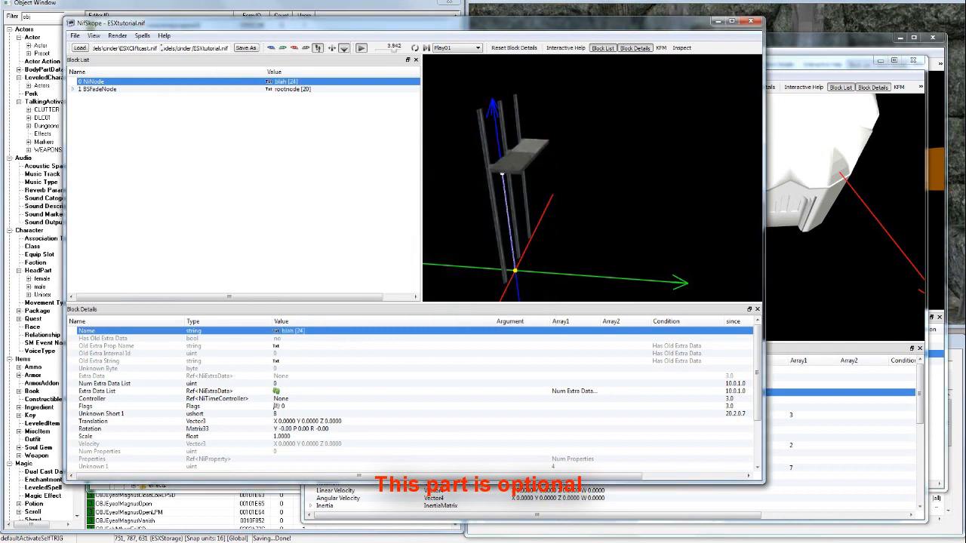
Step: Inspect the block operations available for lift_shape1, expand the railing and lift nodes, and select railing_shape
click(519, 136)
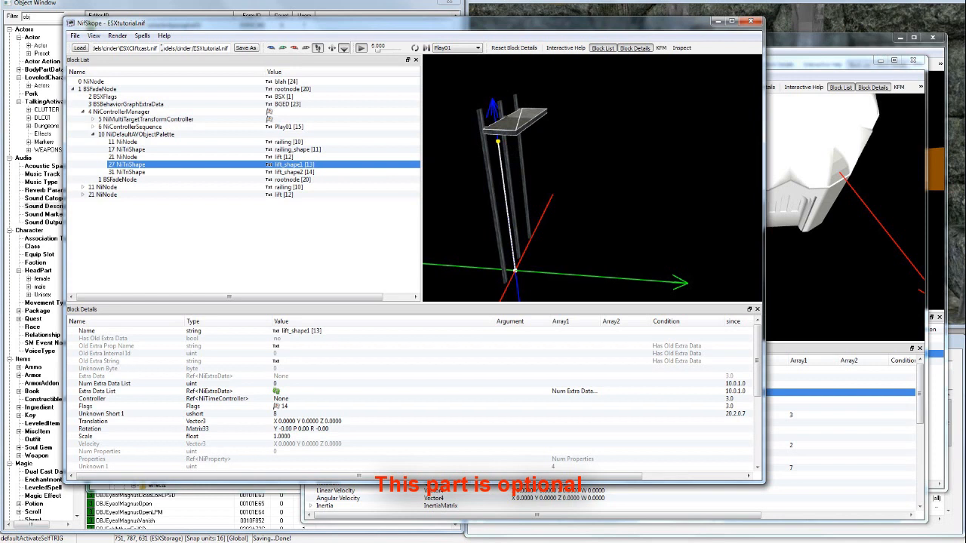
right_click(130, 156)
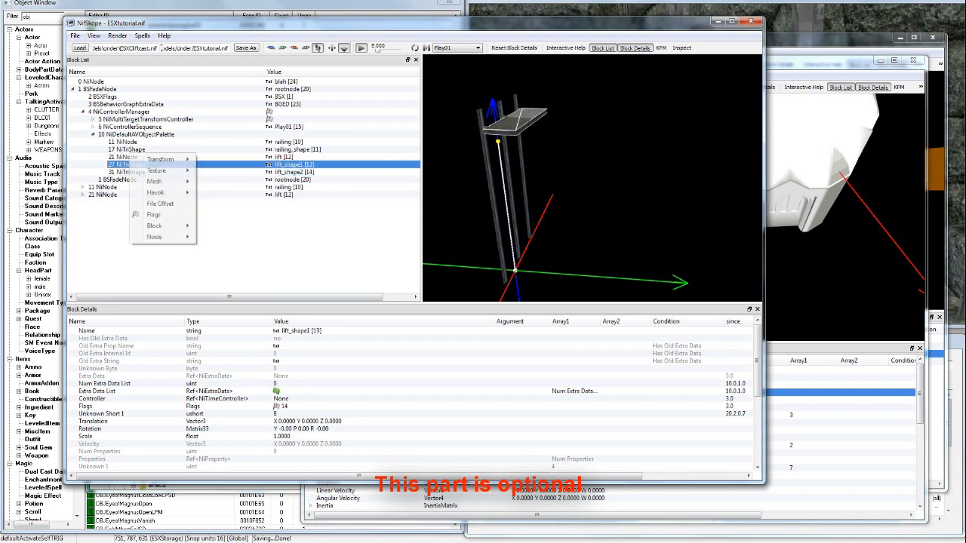
mouse_move(158, 226)
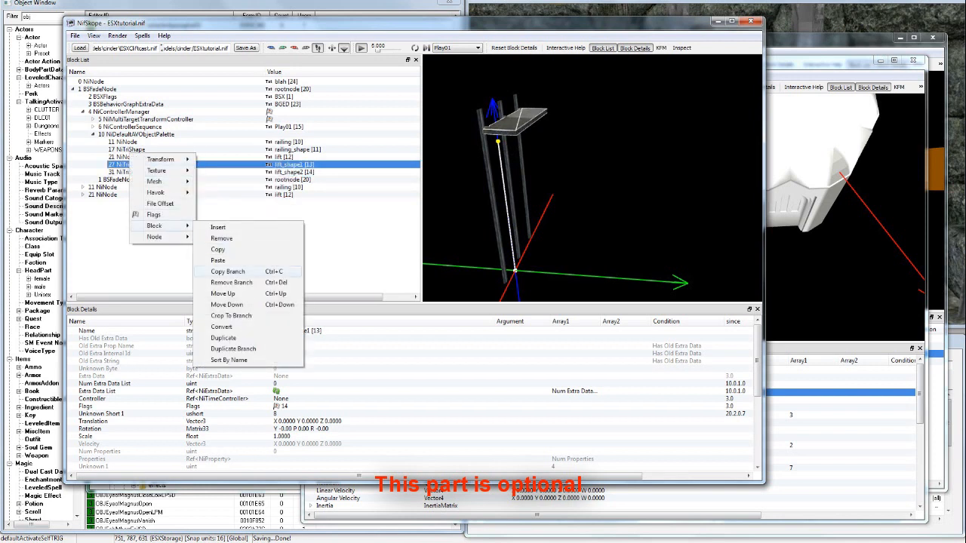
click(83, 187)
click(83, 210)
click(117, 202)
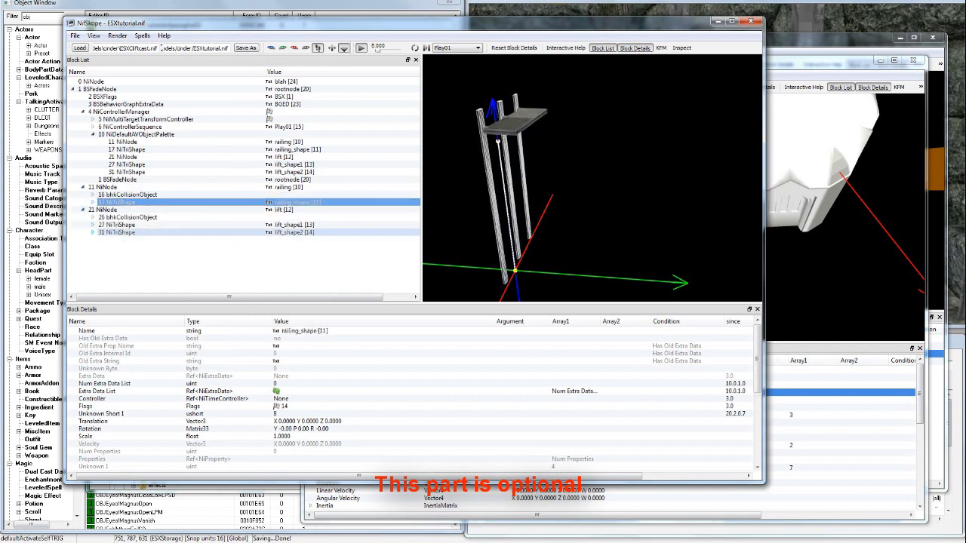
Step: Copy the lift_shape1 branch and paste it as a separate NiTriShape branch outside the root node
click(116, 231)
click(115, 225)
right_click(114, 225)
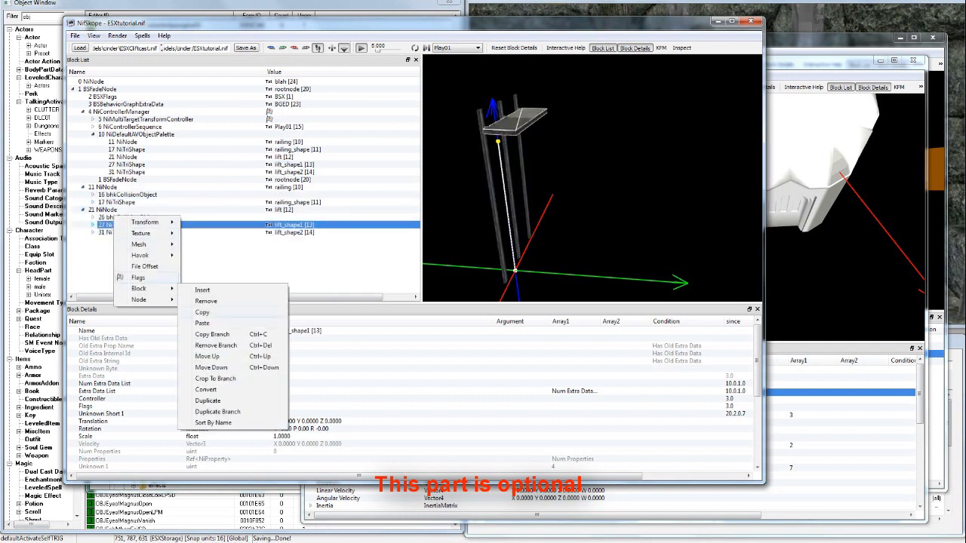
click(151, 330)
right_click(123, 213)
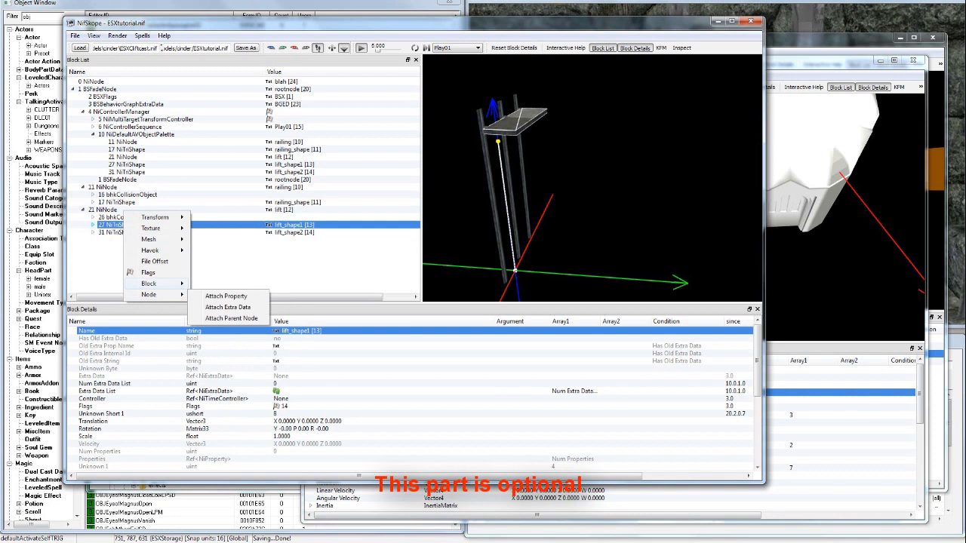
mouse_move(148, 283)
click(222, 330)
right_click(149, 254)
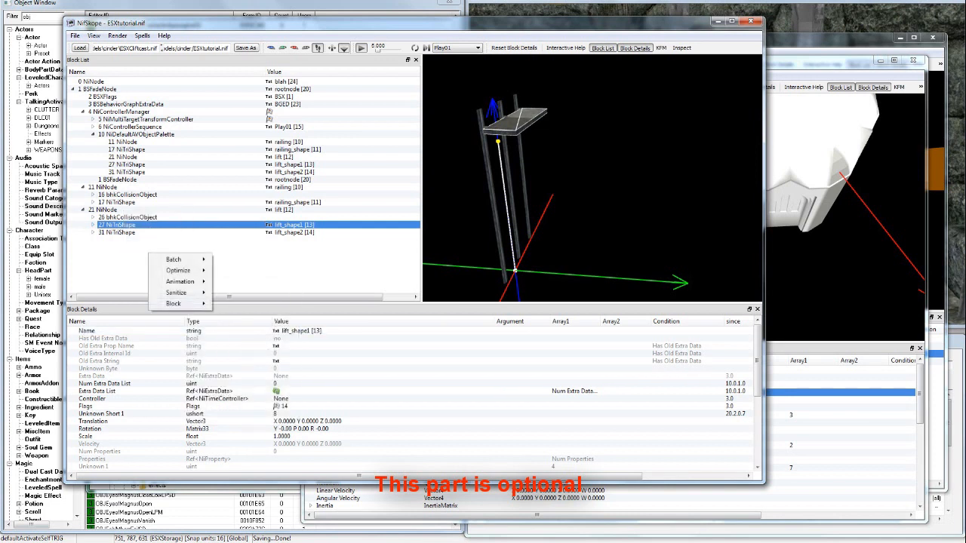
mouse_move(181, 303)
click(243, 316)
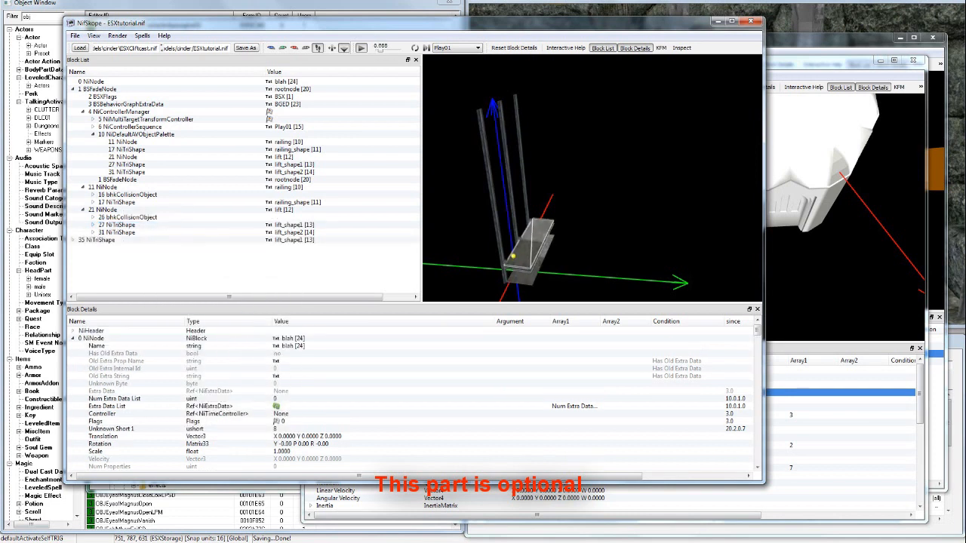
click(101, 240)
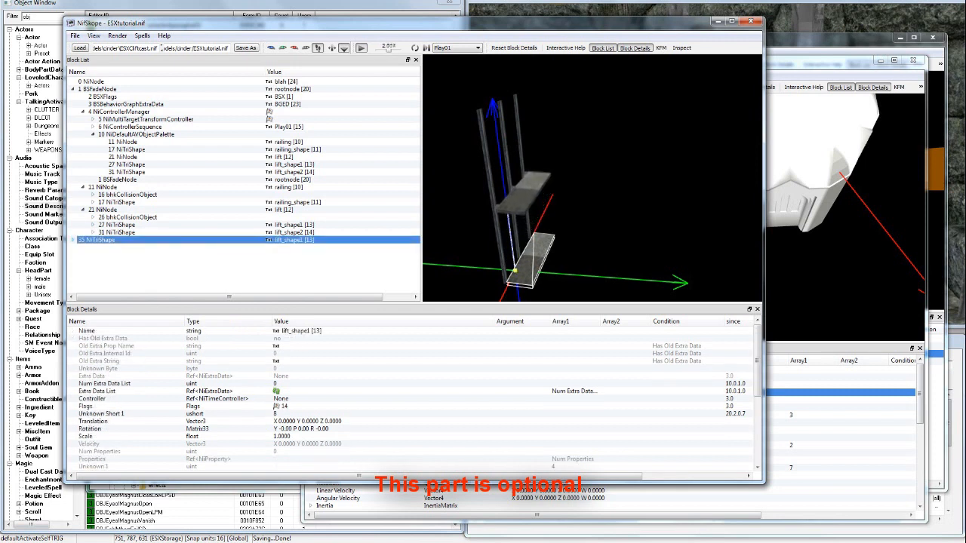
Step: Set the blah node's flags to 142, matching the lift node
click(95, 81)
double_click(284, 406)
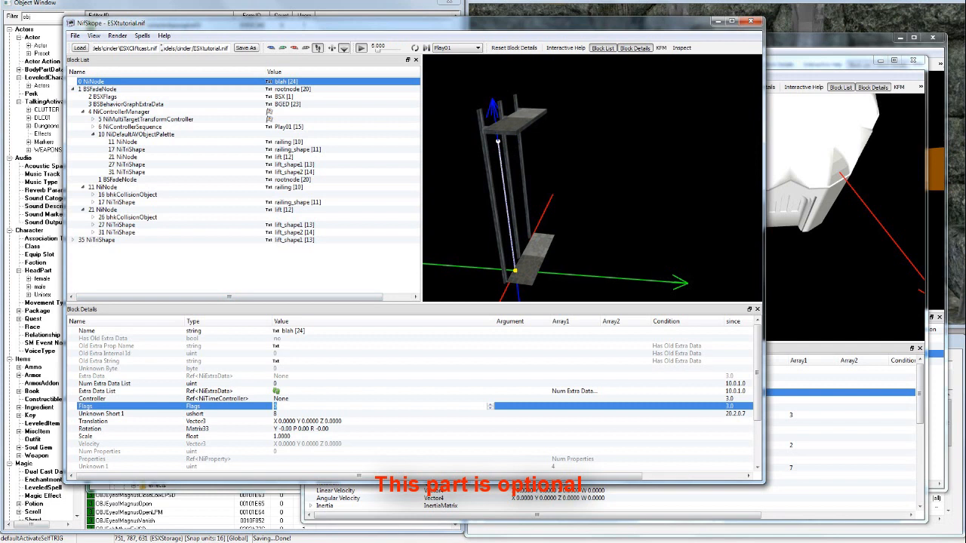
click(106, 209)
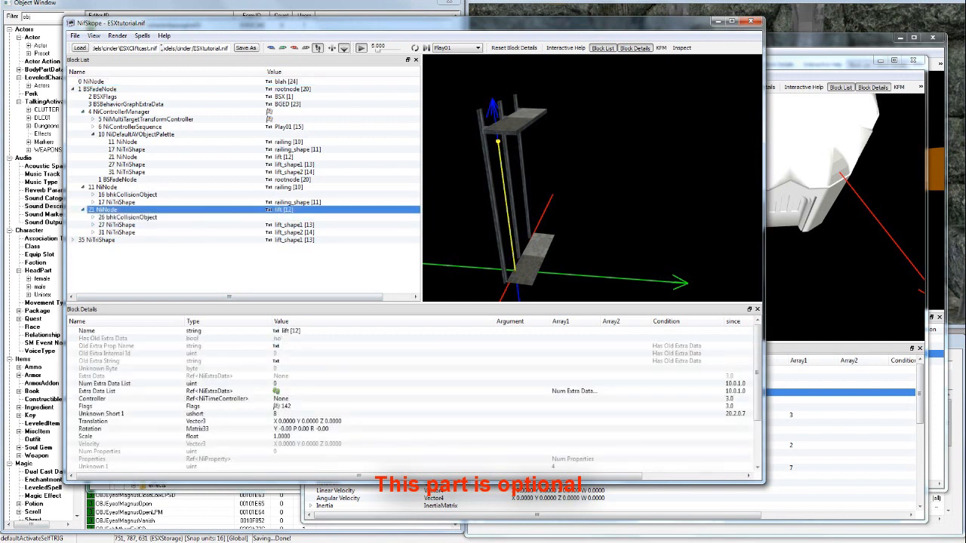
click(94, 81)
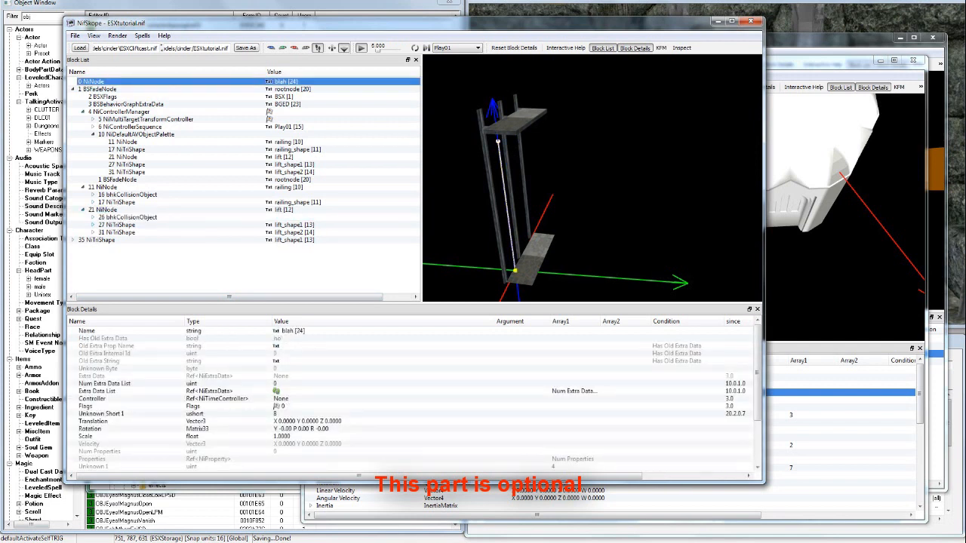
double_click(284, 406)
text(142)
key(Return)
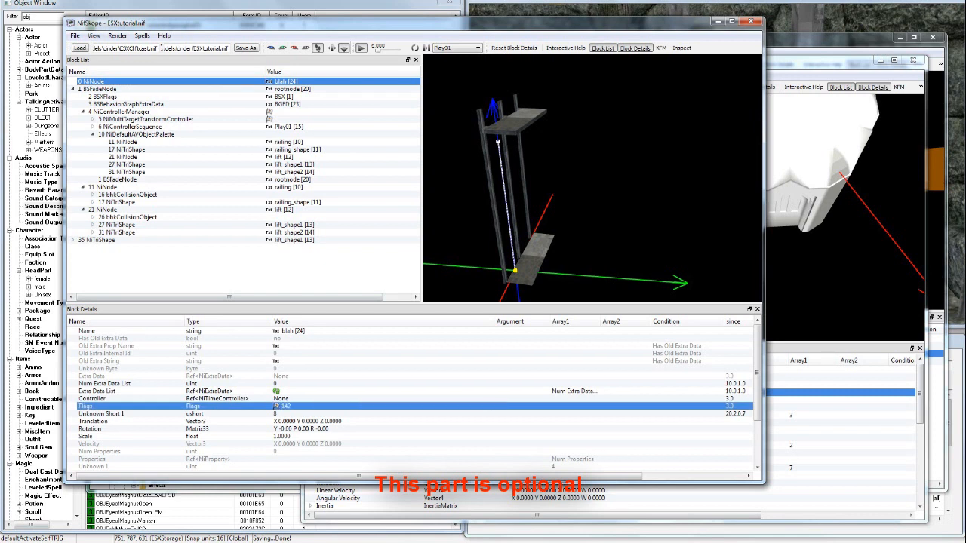
Step: Give the blah node one child and link it to block 35, the pasted lift_shape1 copy
scroll(284, 406, down, 3)
double_click(276, 444)
text(1)
click(276, 451)
click(73, 451)
double_click(283, 451)
text(35)
key(Return)
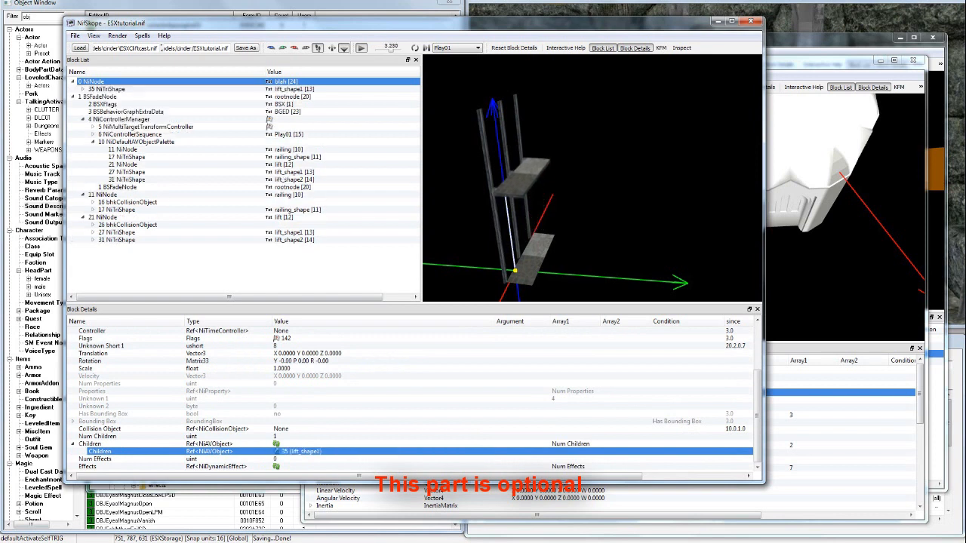
Step: Rename the copied NiTriShape under the blah node to blah_shape
click(270, 89)
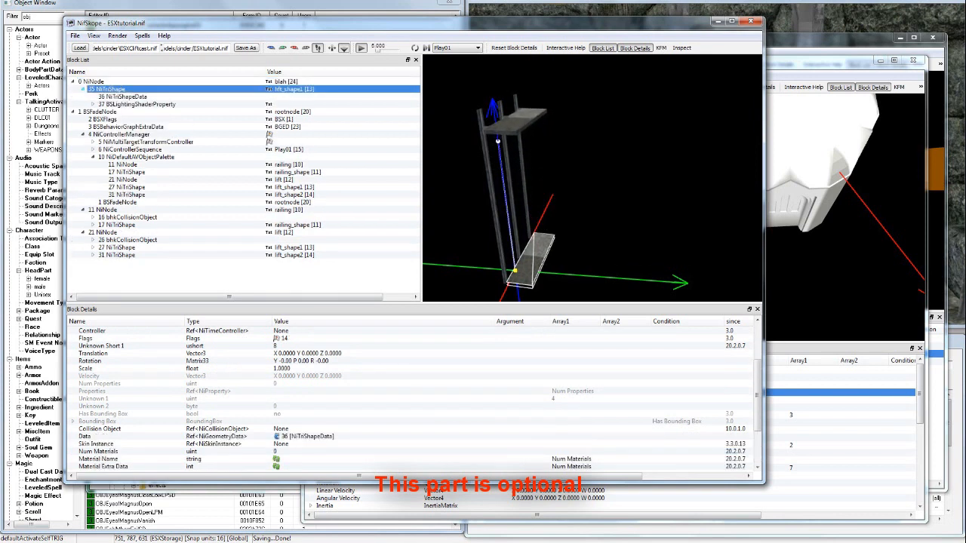
scroll(287, 377, up, 3)
right_click(291, 330)
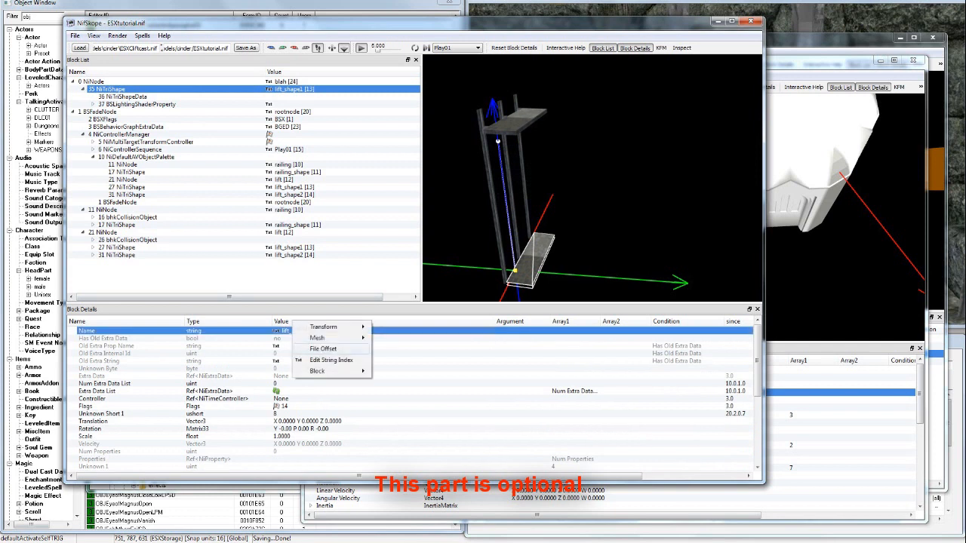
click(330, 360)
text(bla)
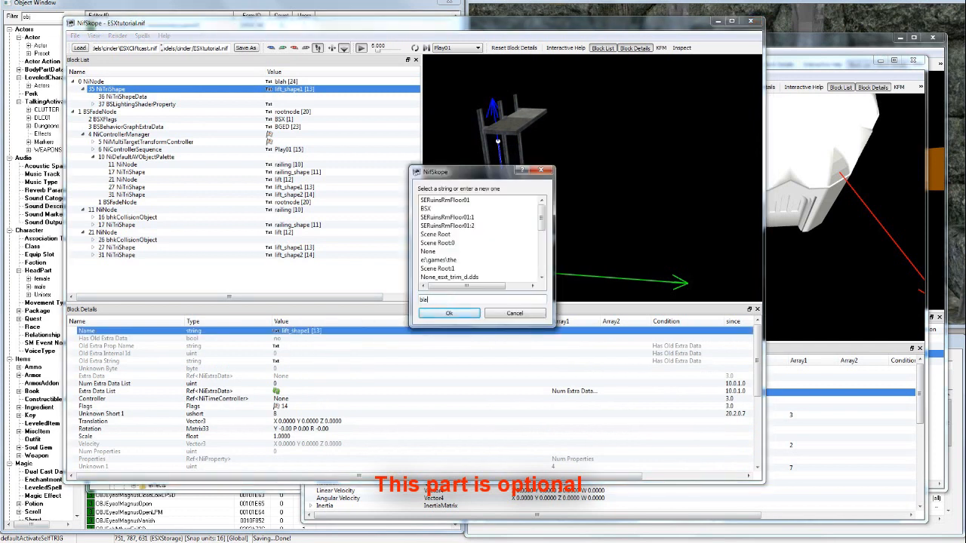
text(h_shape)
key(Return)
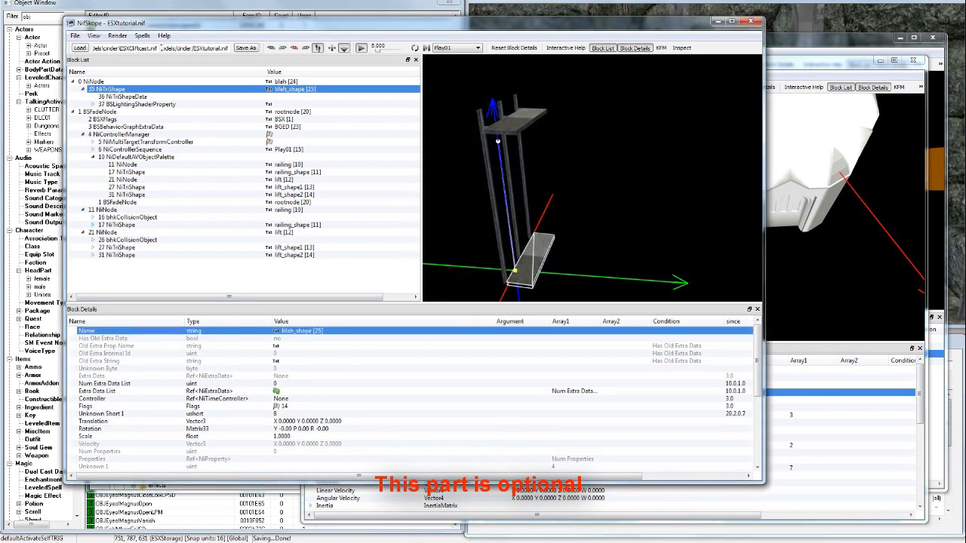
Step: Examine the lift node's collision object, extra data, controller and child settings in the block details
click(120, 224)
click(106, 232)
click(132, 239)
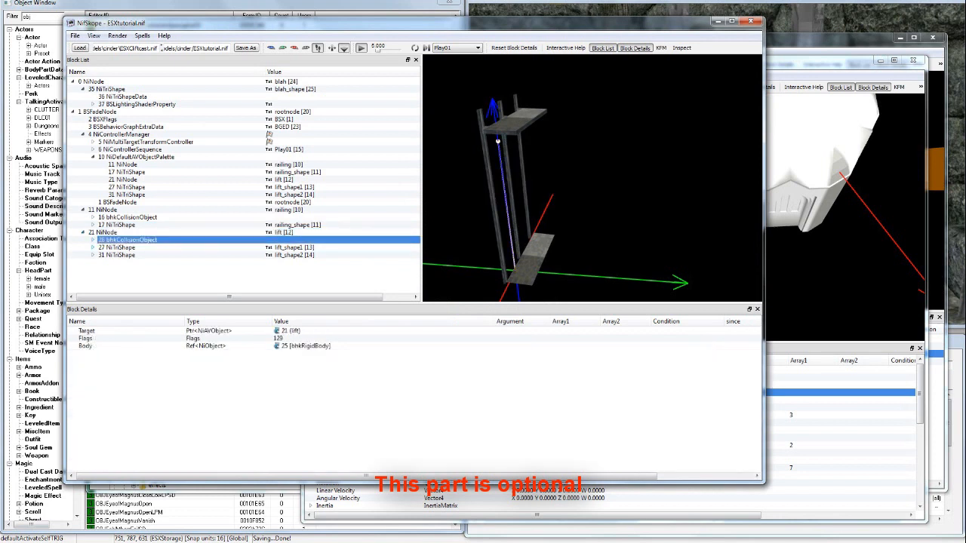
click(120, 225)
click(107, 232)
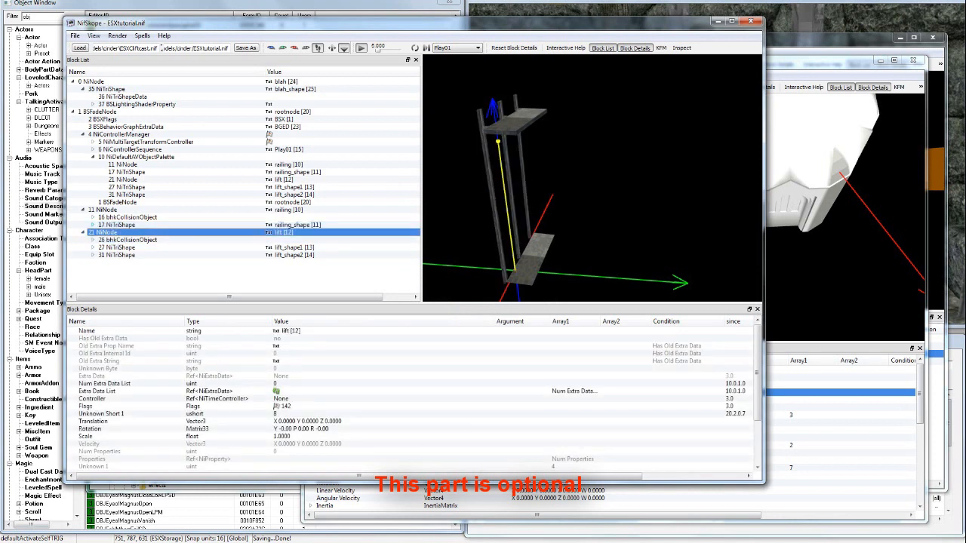
scroll(411, 399, down, 3)
scroll(411, 399, up, 3)
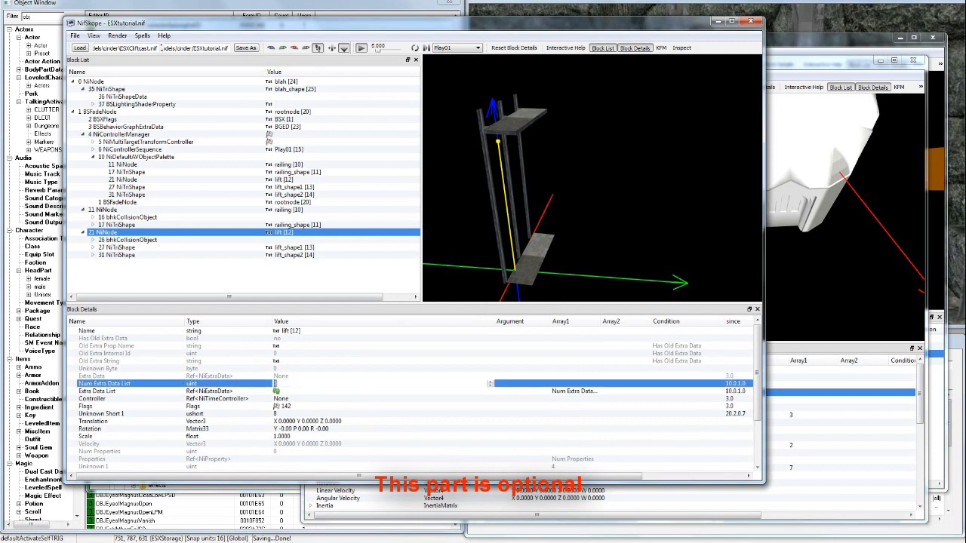
click(226, 391)
scroll(411, 392, down, 3)
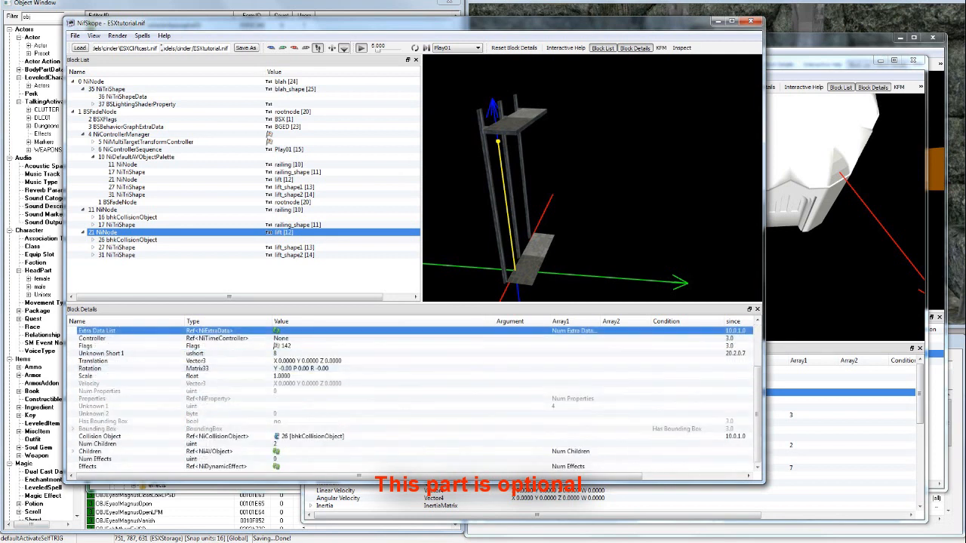
scroll(411, 393, up, 3)
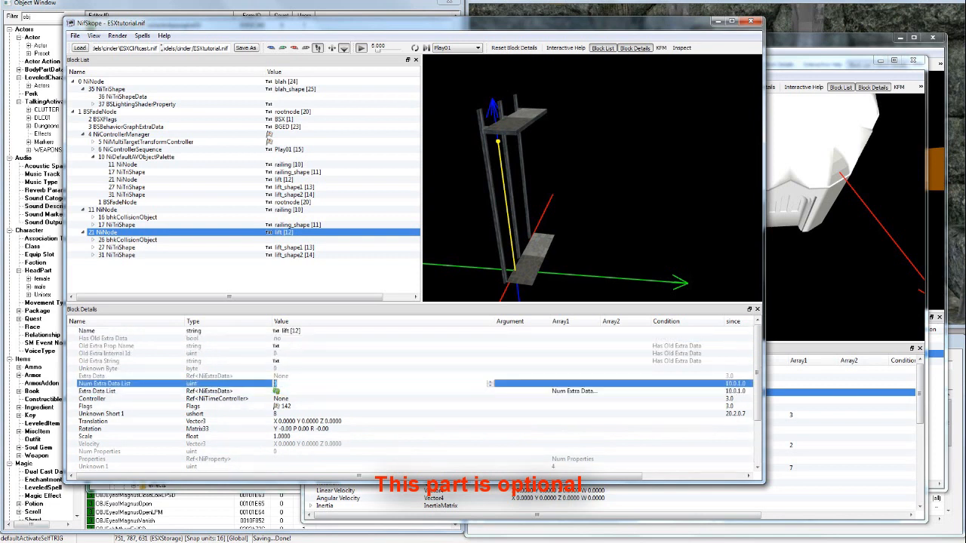
click(302, 398)
scroll(302, 398, down, 3)
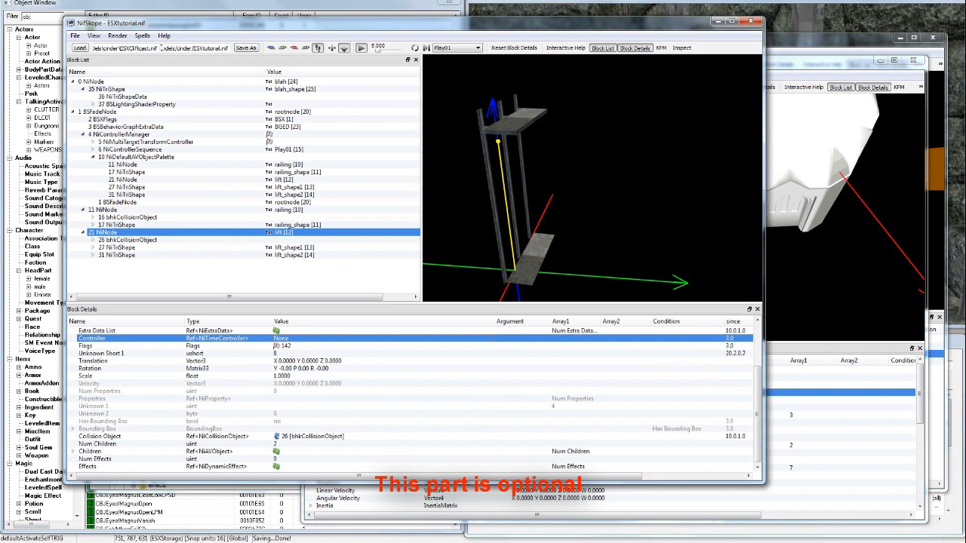
Step: Set the lift node's child count to 3 and link the new child entry to block 0, the blah node
scroll(411, 392, down, 1)
click(98, 436)
click(73, 436)
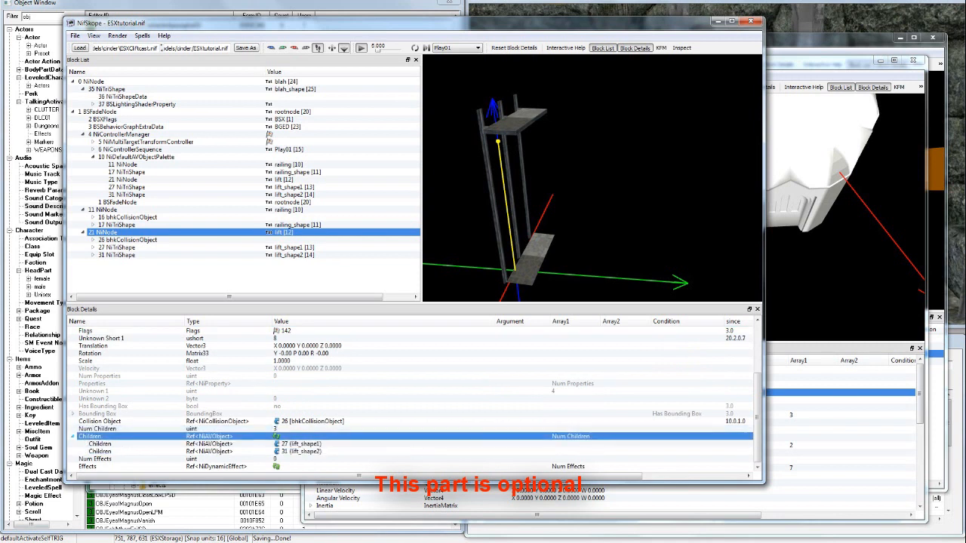
click(277, 436)
double_click(302, 451)
text(0)
key(Return)
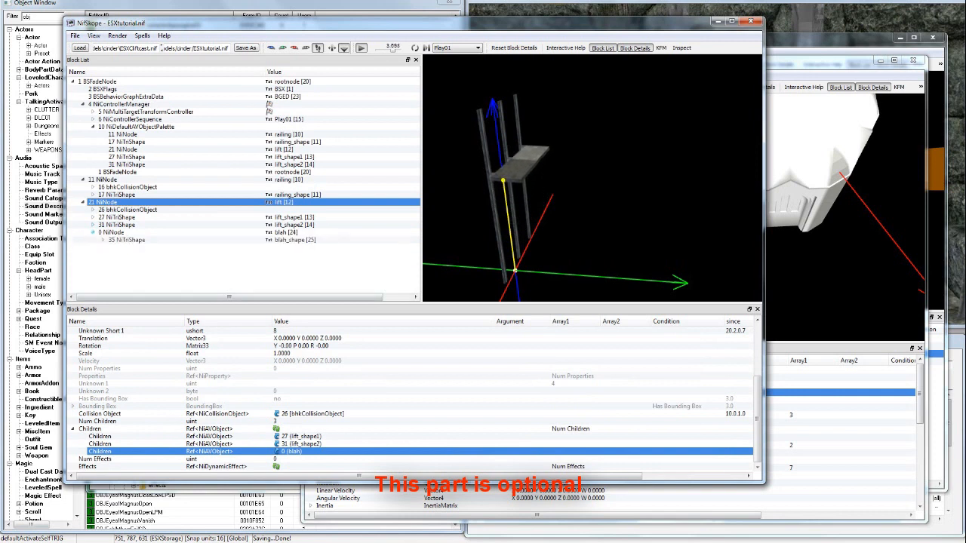
Step: Inspect the blah node's translation values and its placement in the model
click(113, 232)
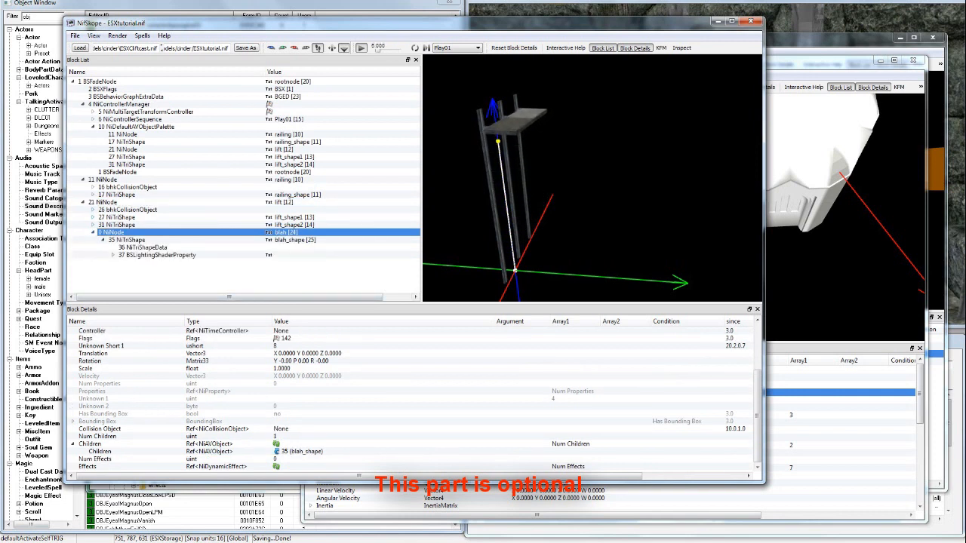
scroll(340, 400, up, 2)
double_click(332, 398)
right_click(370, 337)
click(325, 398)
double_click(324, 398)
click(422, 391)
drag(559, 181, 566, 163)
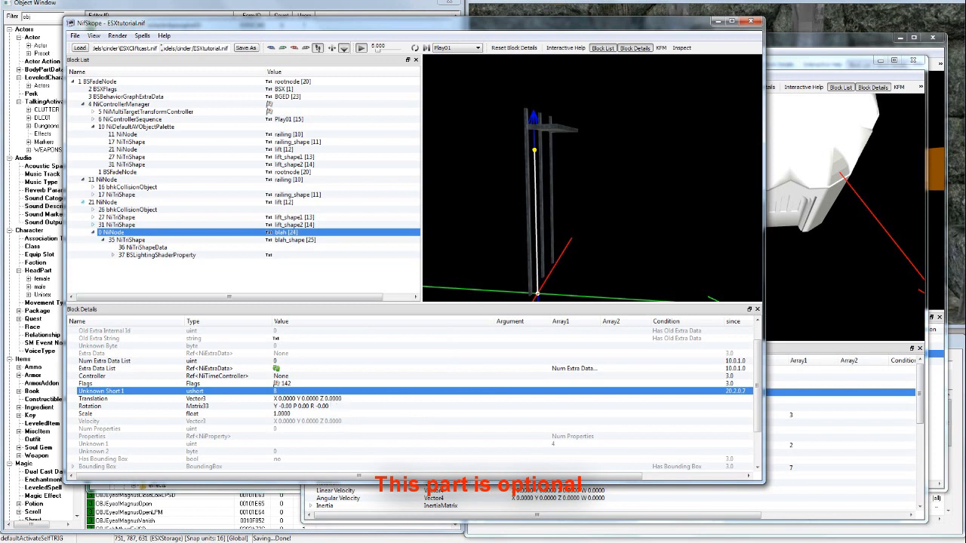
Step: Try offsetting the lift node with a Y translation of 512
click(268, 203)
double_click(289, 398)
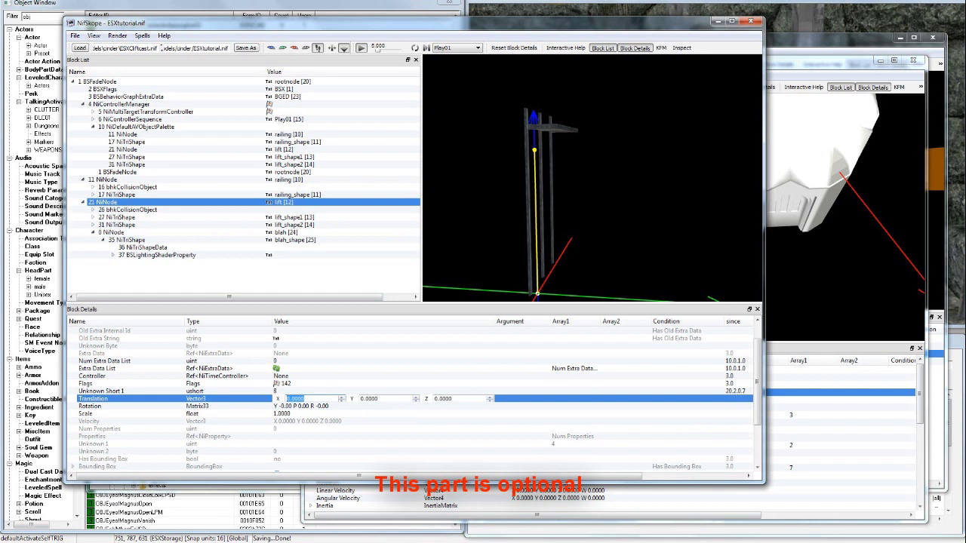
key(Tab)
text(512)
key(Return)
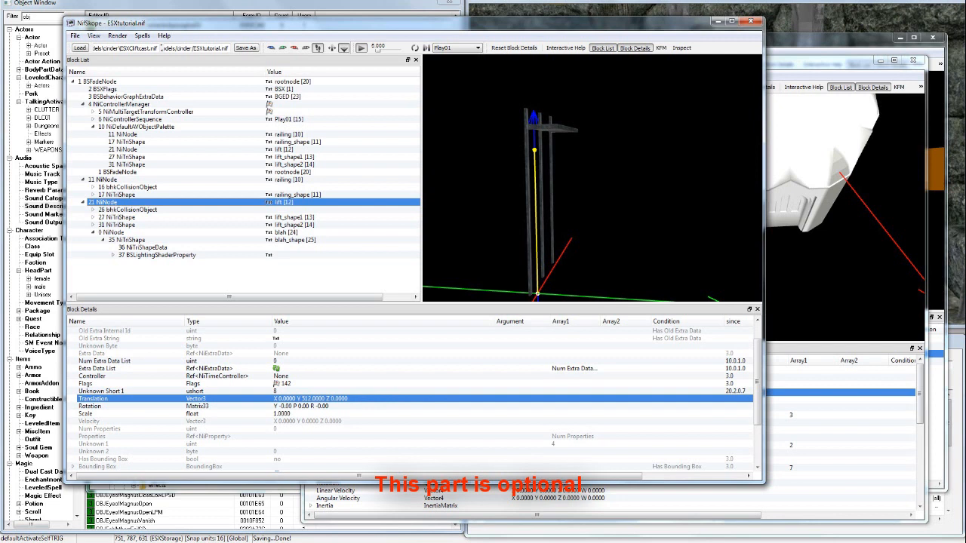
Step: Reset the lift node's Y translation to 0
middle_drag(592, 219, 588, 133)
double_click(289, 398)
key(Tab)
text(0)
key(Return)
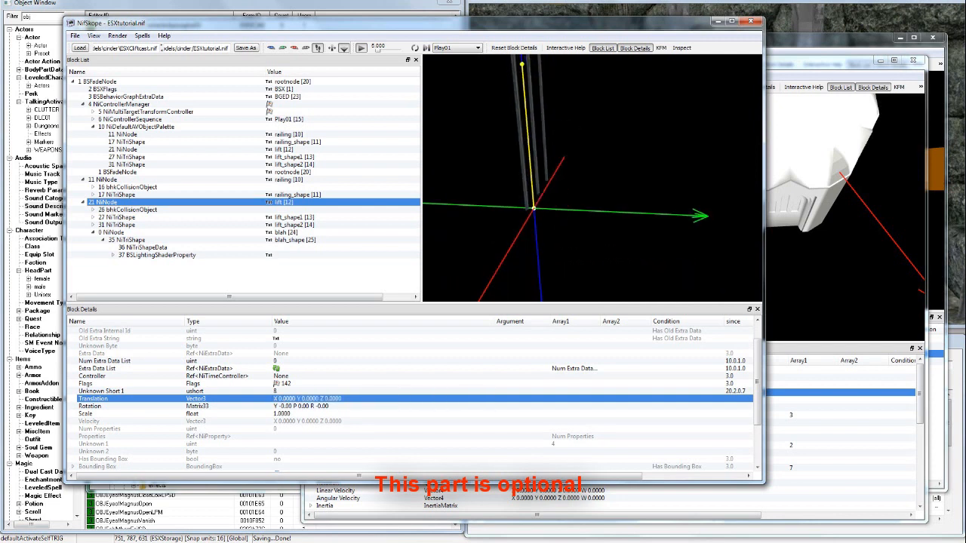
Step: Try offsetting the blah node with a Y translation of 512
click(114, 232)
double_click(290, 398)
key(Tab)
text(512)
key(Return)
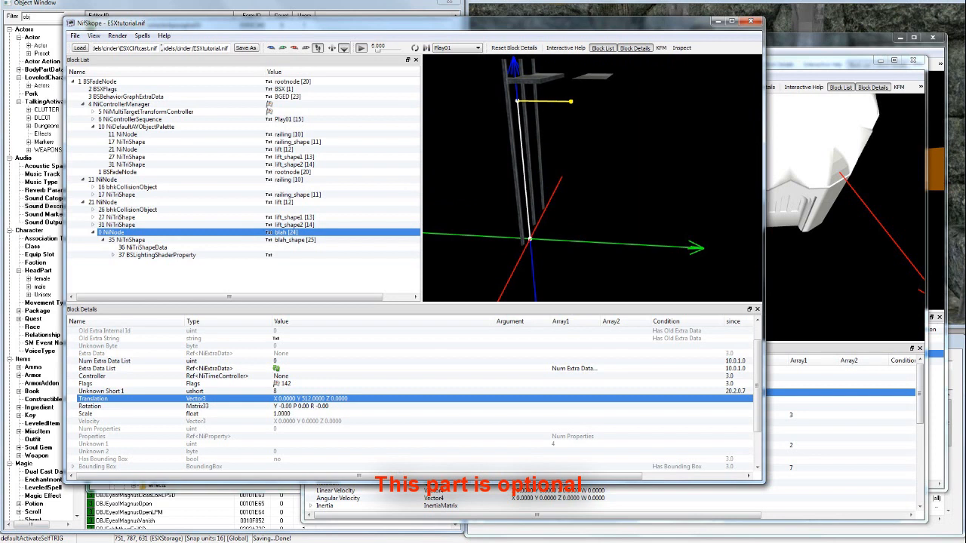
Step: Reset the blah node's Y translation to 0
double_click(290, 398)
key(Tab)
text(0)
key(Return)
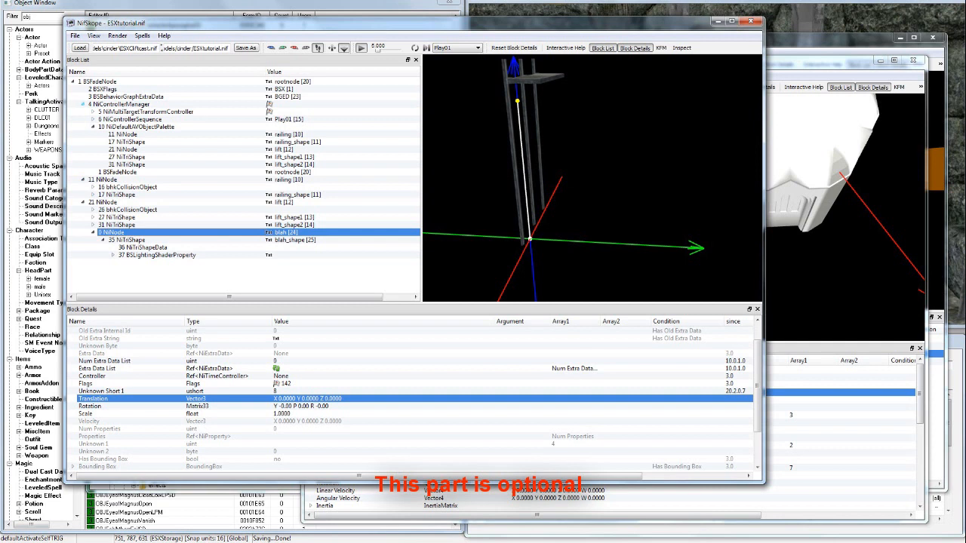
Step: Collapse the NiControllerManager and review lift_shape2, blah_shape, its geometry data and its lighting shader property
click(83, 104)
middle_drag(592, 178, 572, 238)
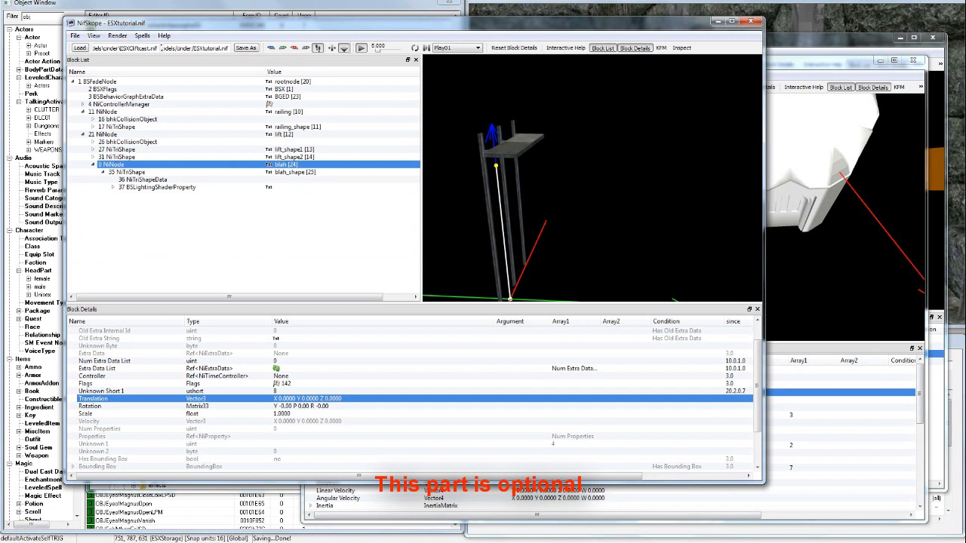
mouse_move(572, 238)
middle_down()
mouse_move(541, 247)
mouse_move(562, 245)
middle_up()
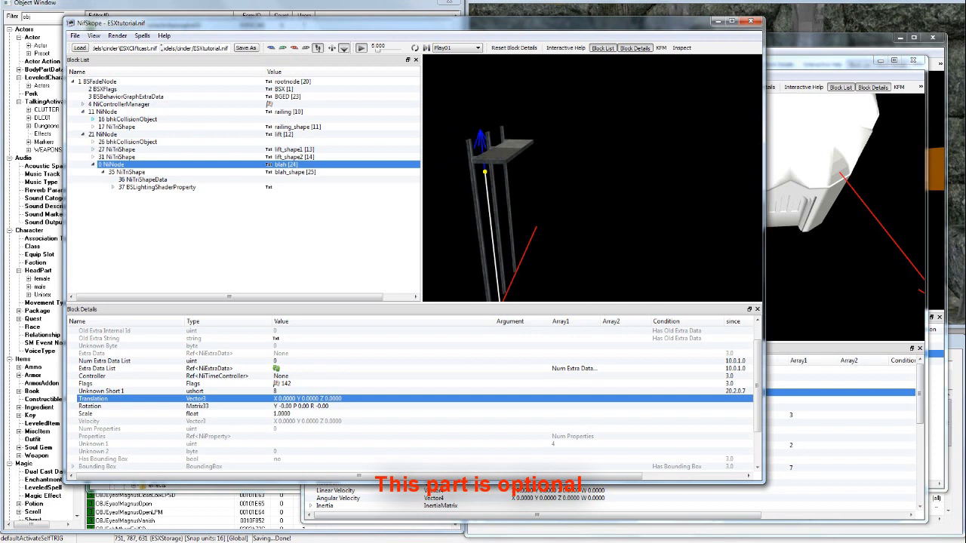
click(121, 157)
click(130, 172)
click(146, 180)
click(160, 187)
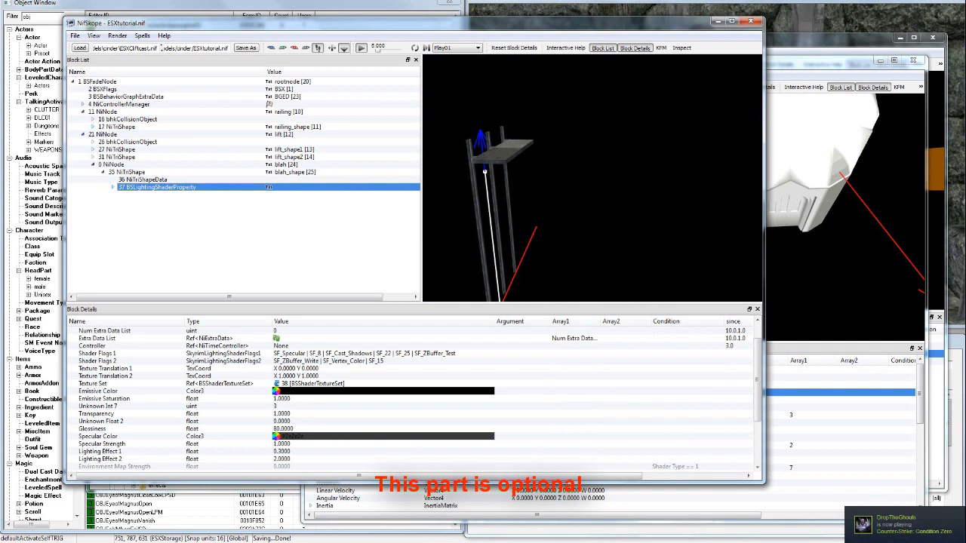
Step: In the NiControllerManager's NiDefaultAVObjectPalette, set Num Objs to 7 and refresh the Objs array
click(103, 104)
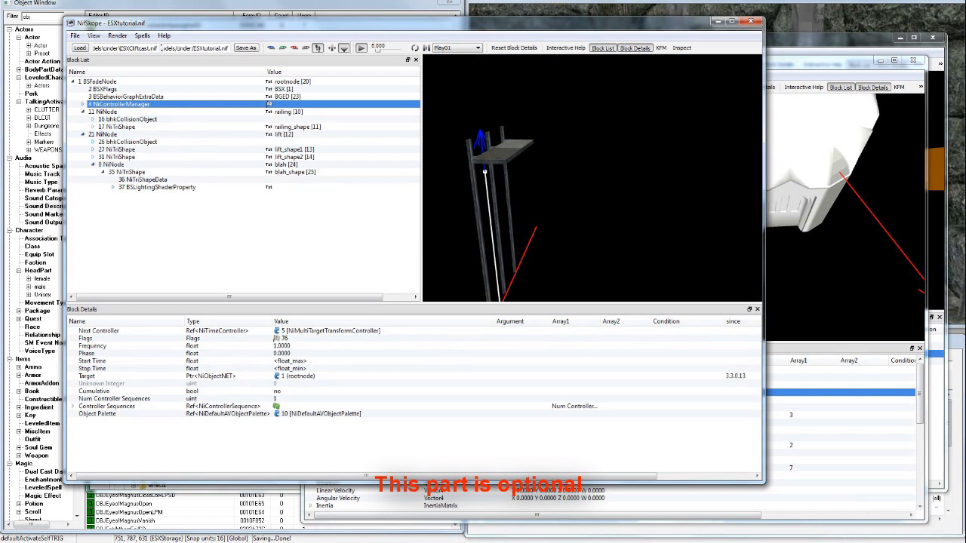
click(83, 104)
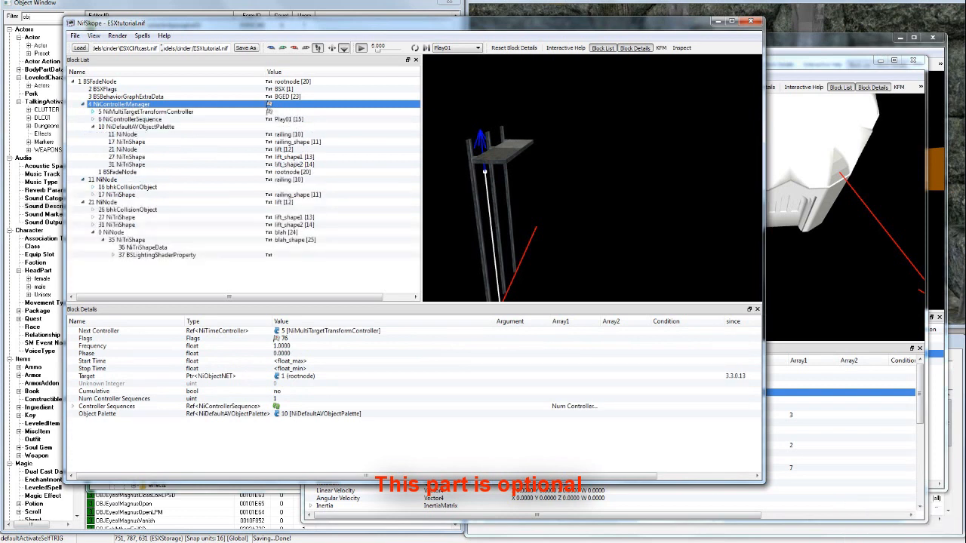
click(93, 126)
click(136, 127)
click(93, 127)
click(93, 127)
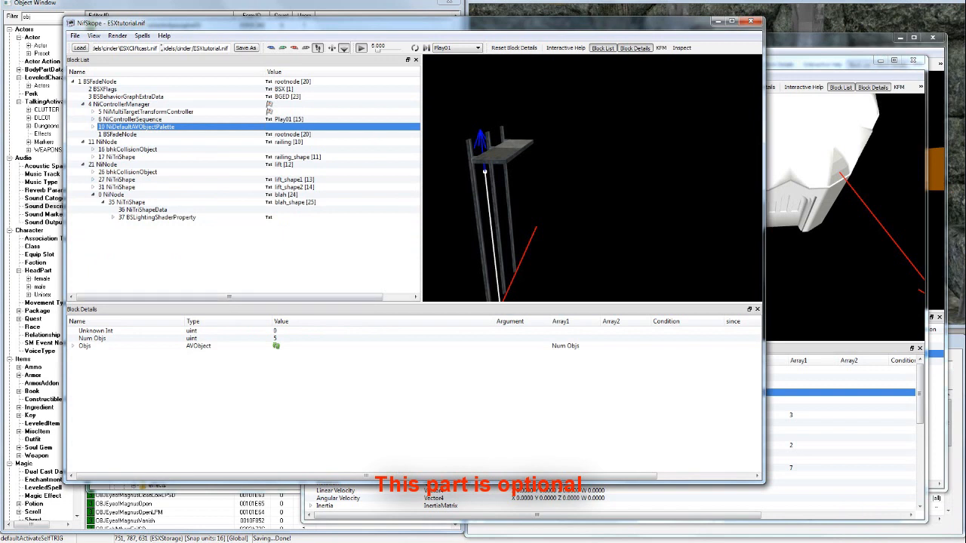
double_click(275, 339)
text(7)
click(276, 346)
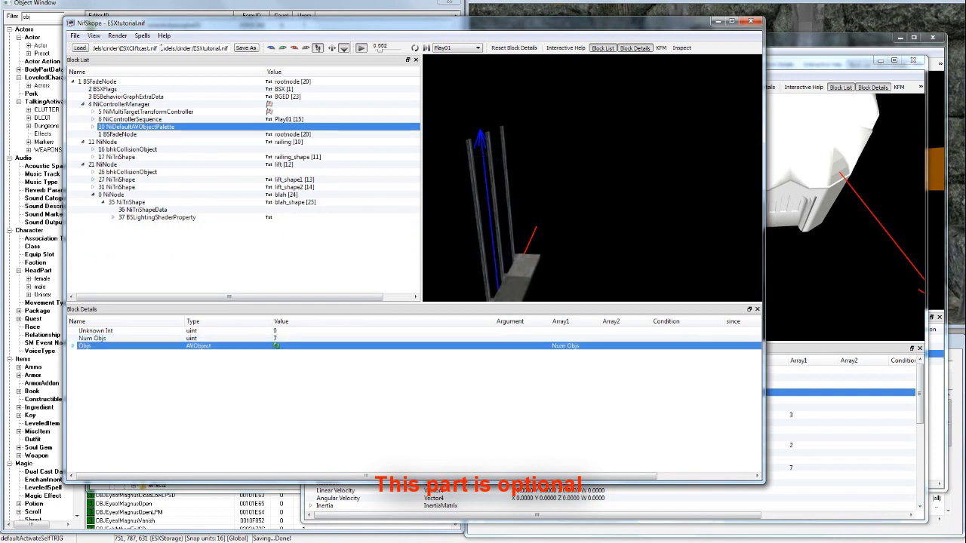
click(276, 346)
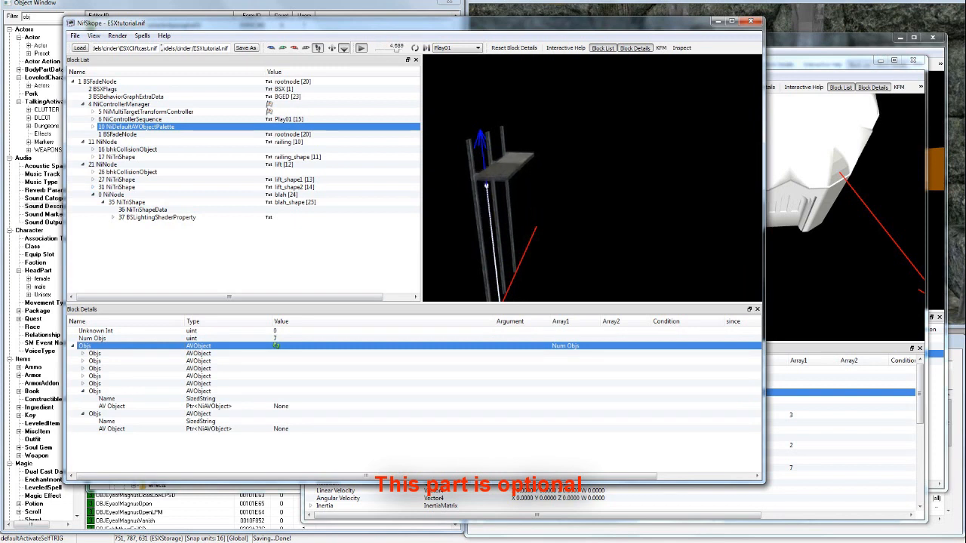
Step: Name the first new palette entry blah and set its AV Object to block 0
double_click(281, 406)
click(280, 399)
text(blah)
key(Return)
double_click(281, 406)
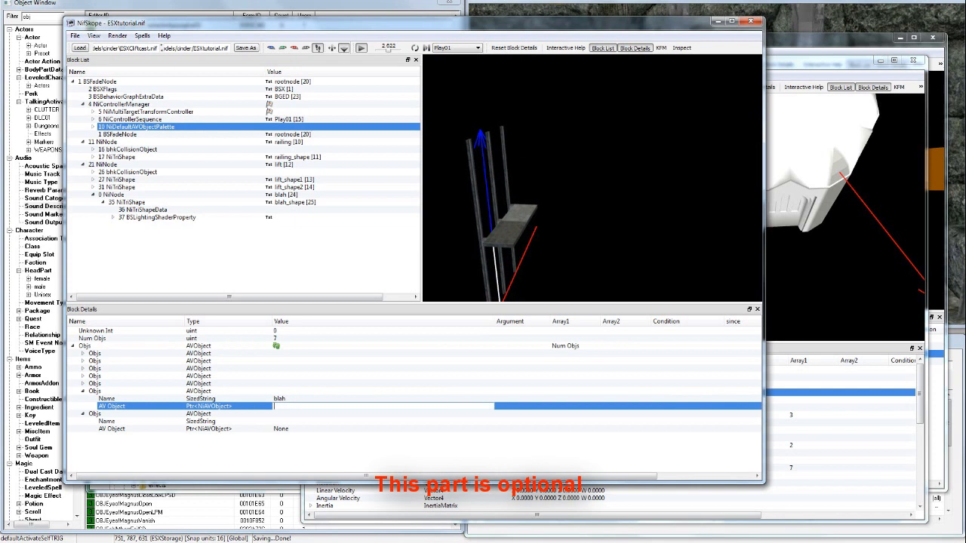
text(0)
key(Return)
Step: Name the last palette entry blah_shape and set its AV Object to block 35
double_click(281, 421)
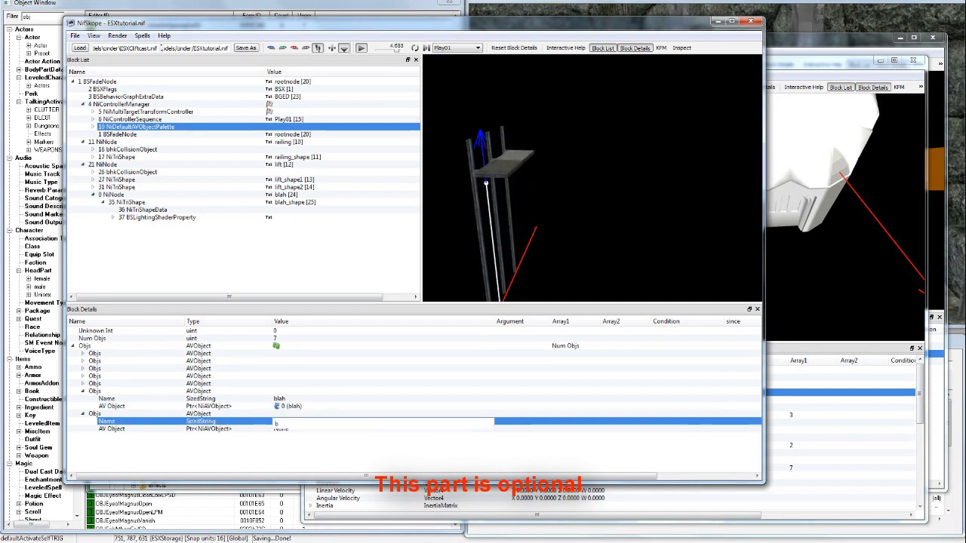
text(blah_shp)
key(BackSpace)
text(ape)
key(Return)
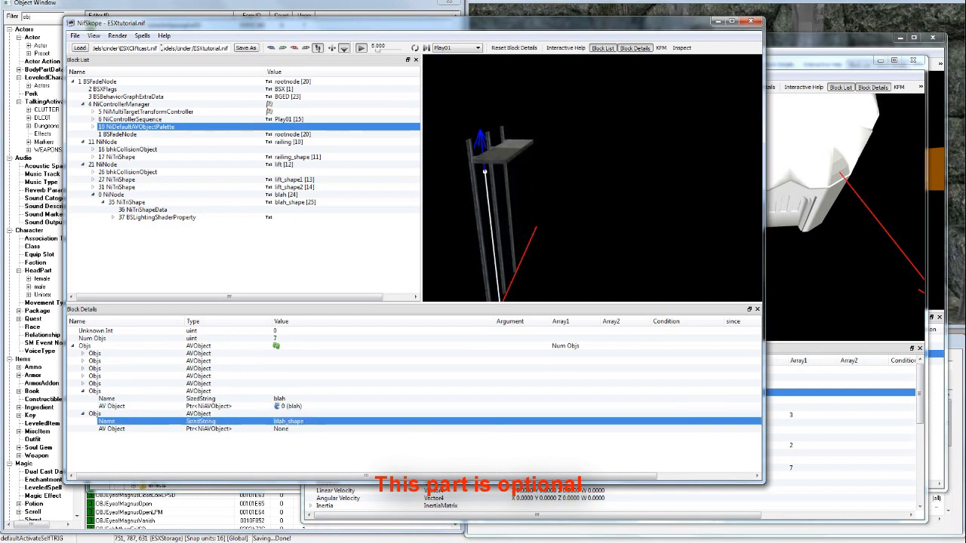
double_click(281, 428)
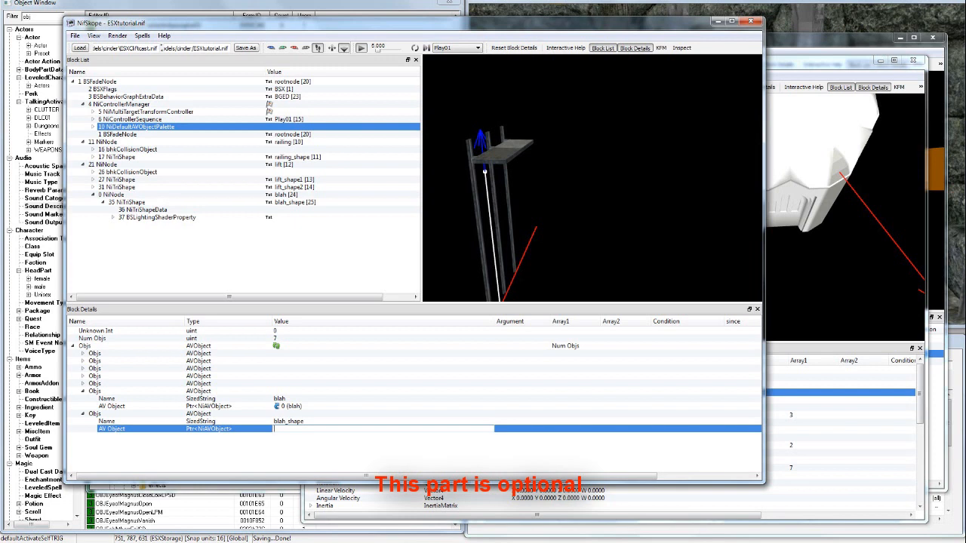
text(35)
key(Return)
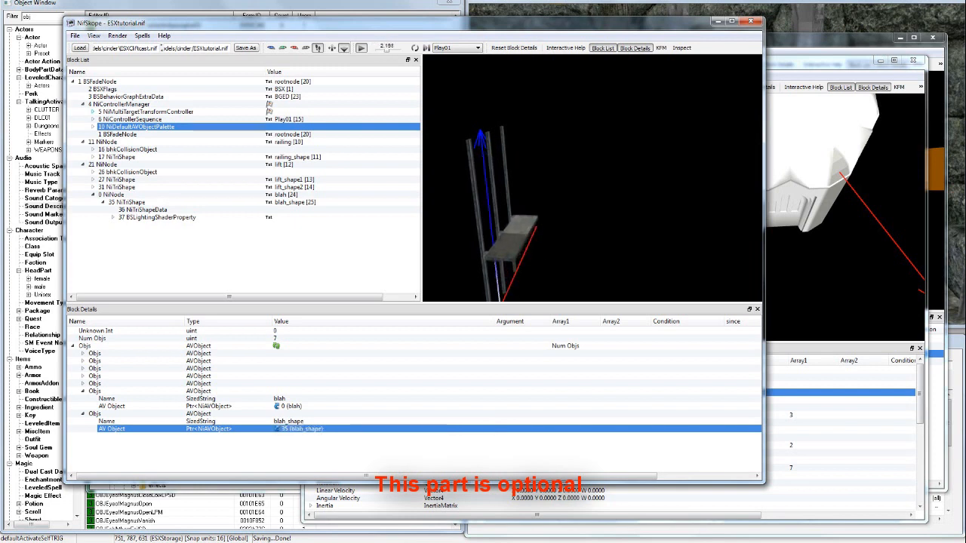
Step: Open the Play01 NiControllerSequence and expand its Controlled Blocks array
click(146, 112)
click(121, 120)
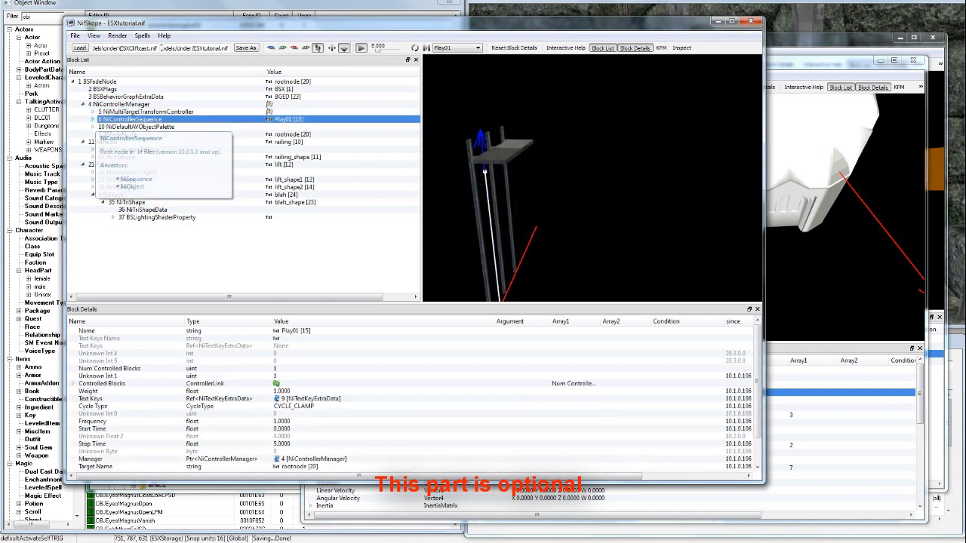
click(73, 384)
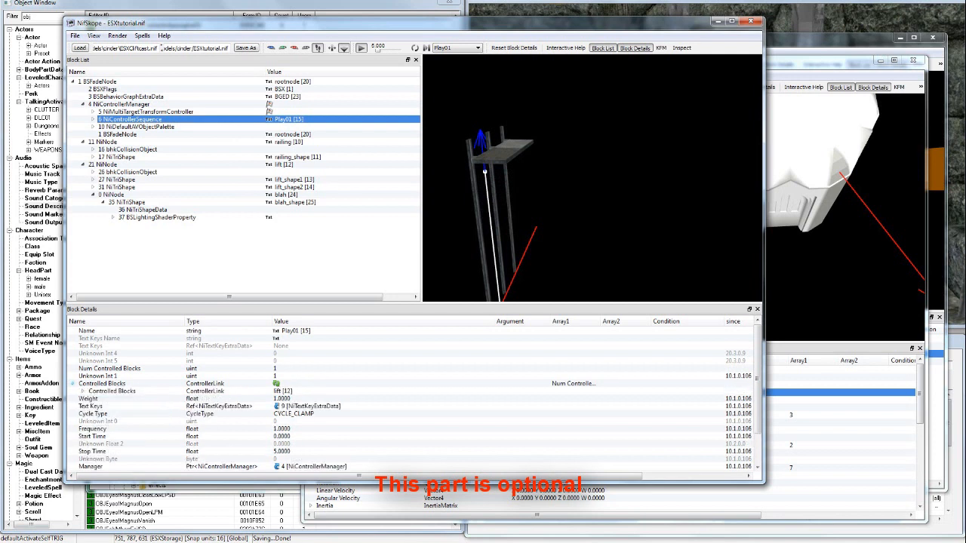
double_click(275, 376)
text(2)
click(276, 384)
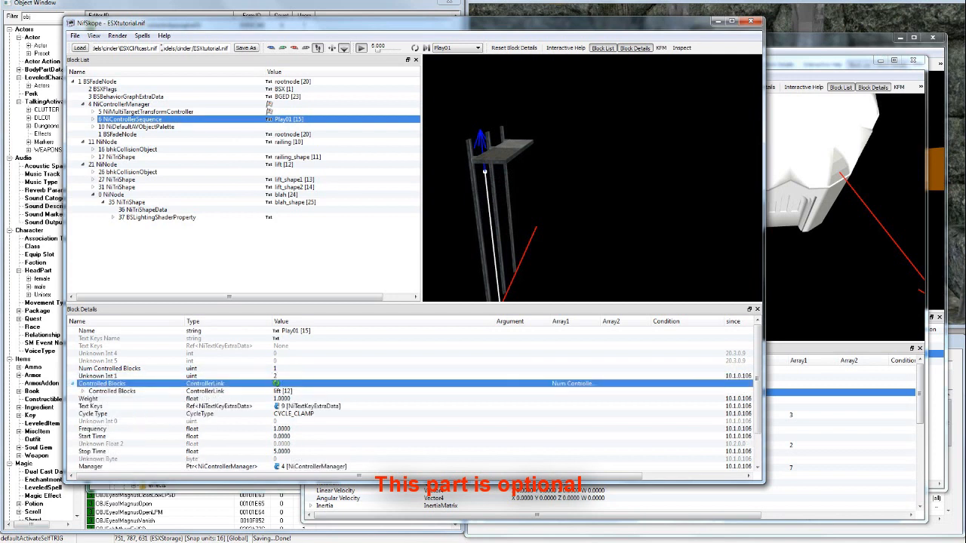
click(83, 392)
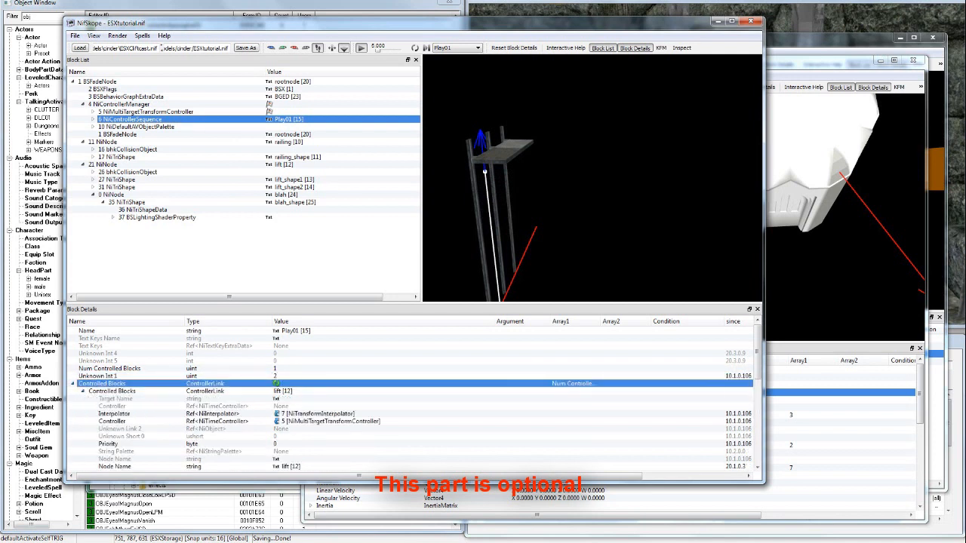
click(83, 392)
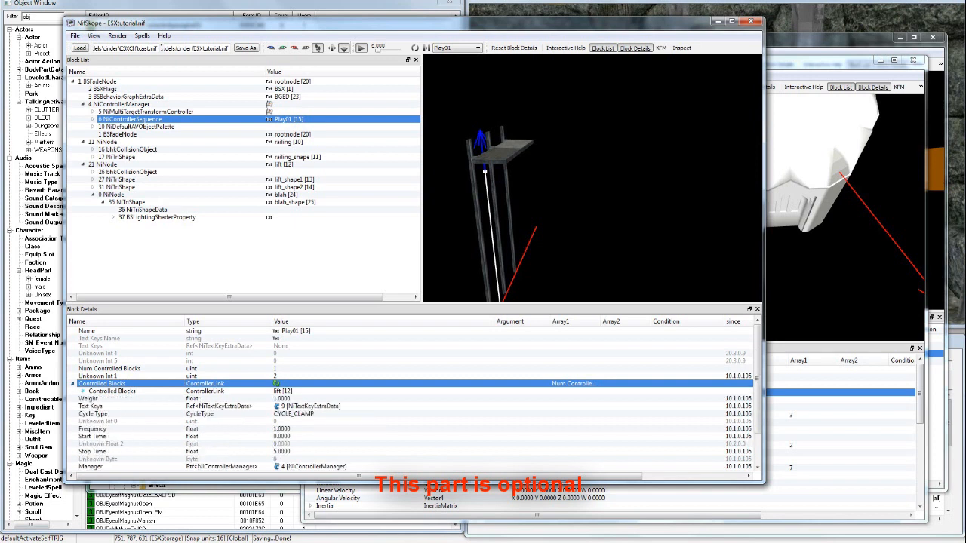
double_click(275, 375)
text(1)
key(Return)
Step: Set Num Controlled Blocks to 2, refresh the Controlled Blocks array and expand the new entry
double_click(275, 369)
text(2)
click(277, 384)
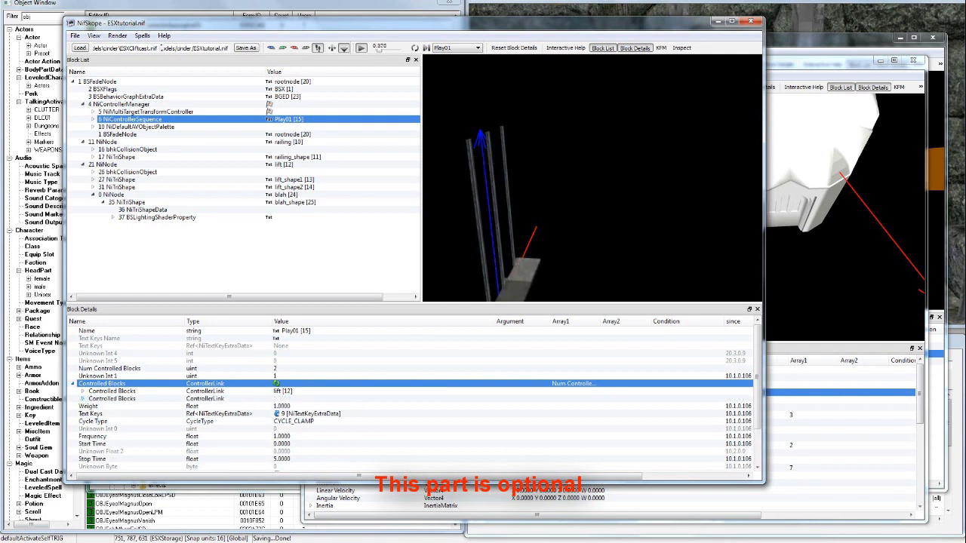
click(83, 399)
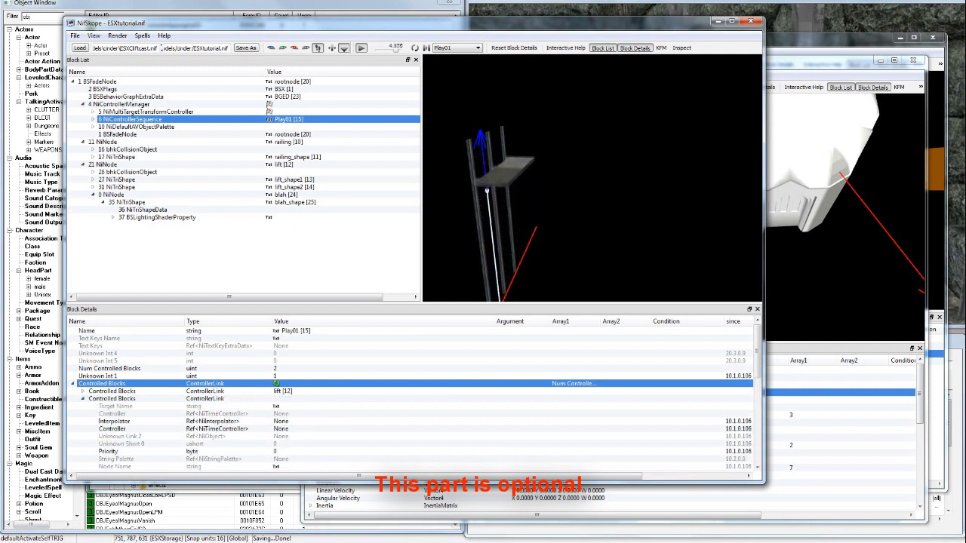
Step: Set the new controlled block's Controller to block 5 and its Controller Type to NiTransformController
double_click(275, 429)
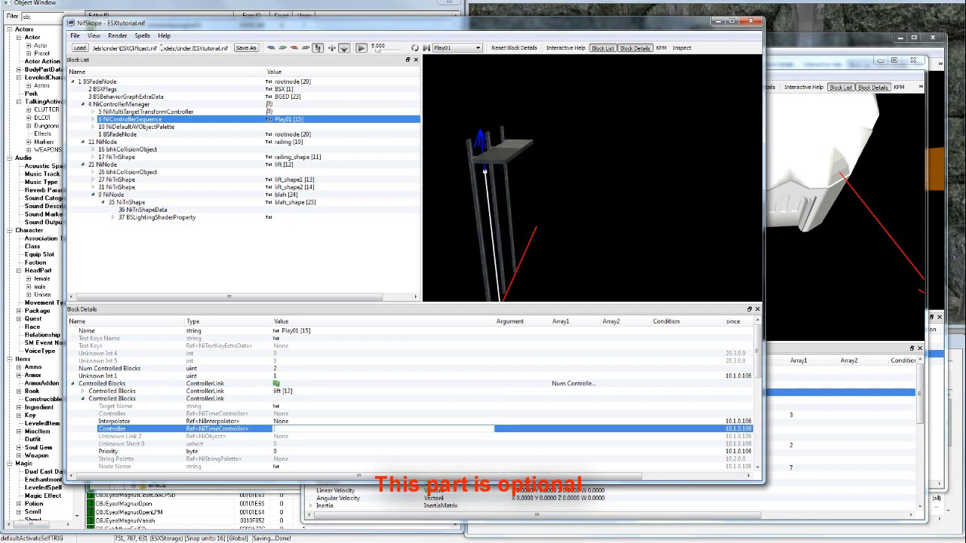
key(Return)
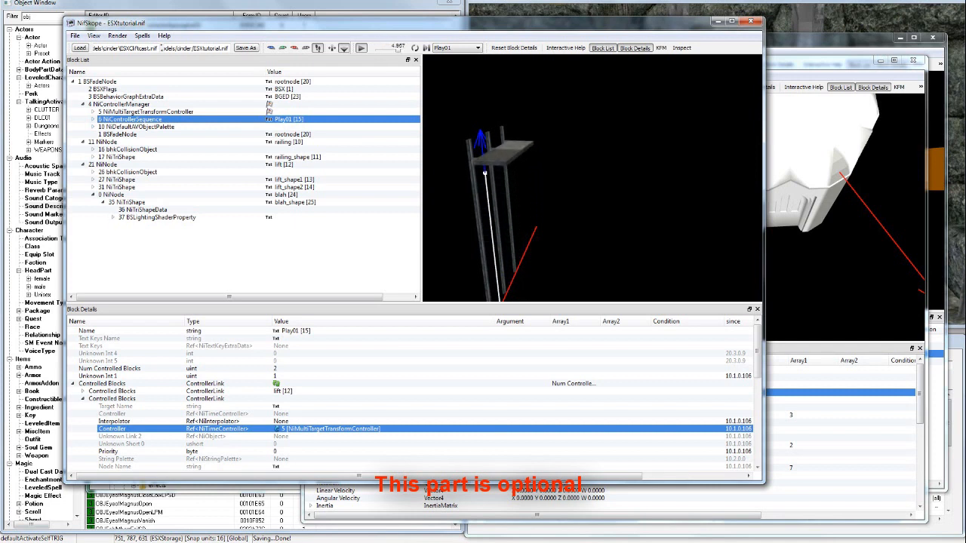
scroll(414, 397, down, 2)
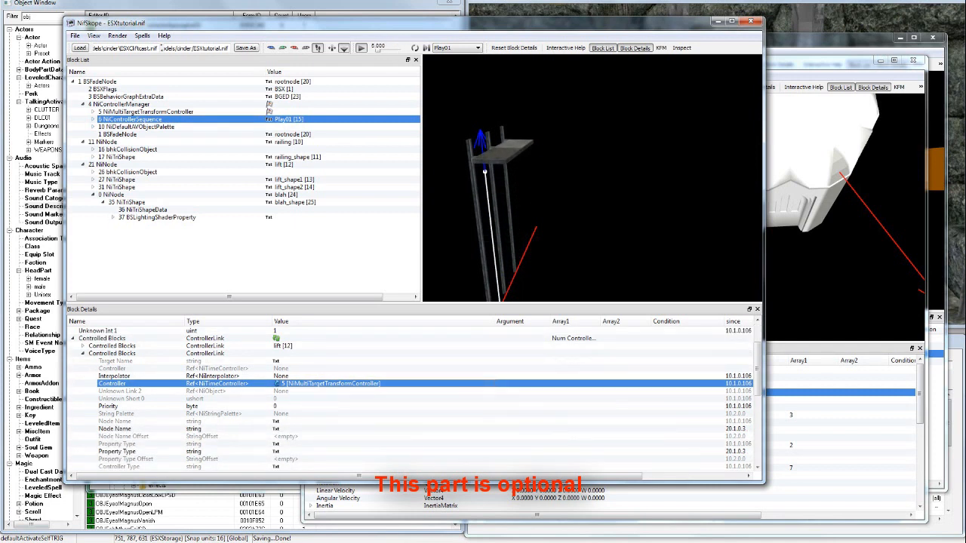
click(294, 429)
scroll(294, 429, down, 3)
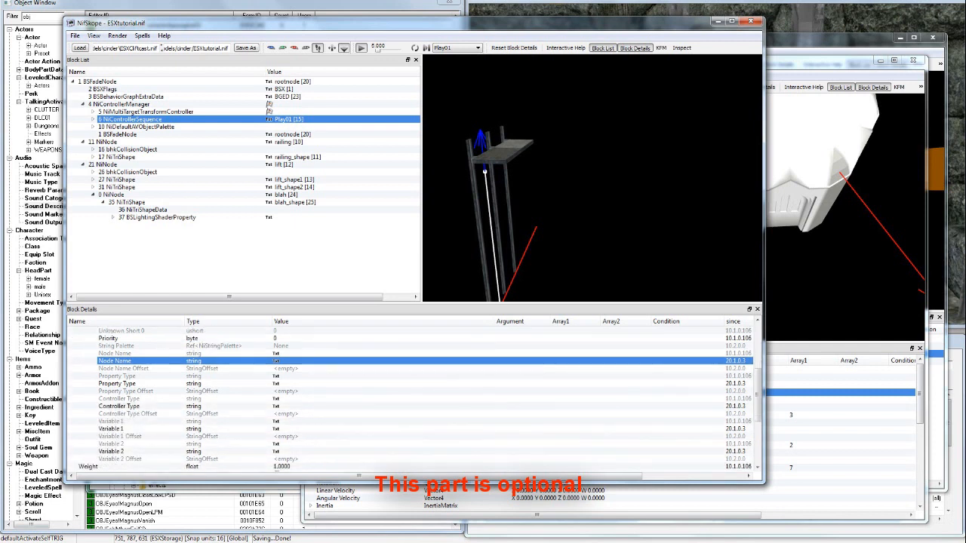
right_click(301, 406)
click(334, 413)
text(NiTransformController)
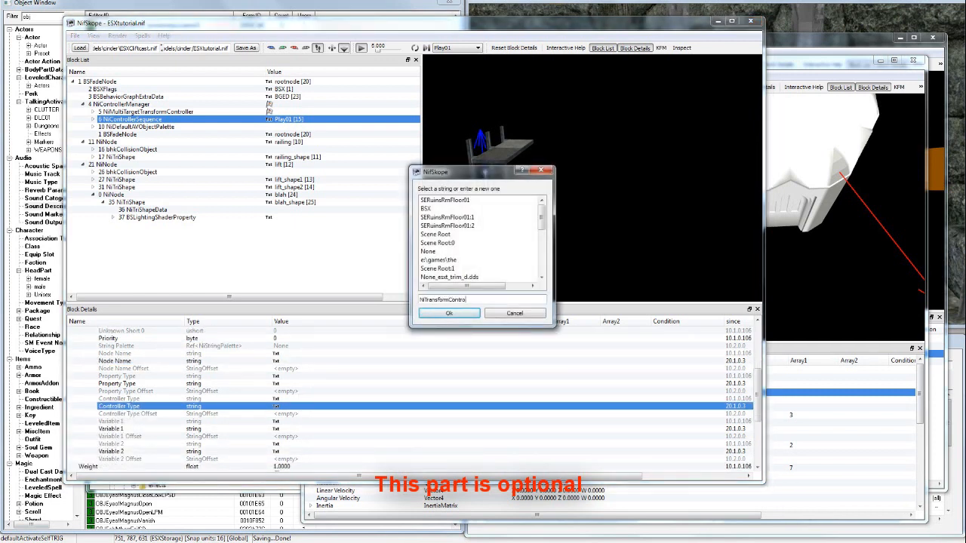
key(Return)
click(301, 369)
click(301, 376)
Step: Set the new controlled block's Node Name to blah
scroll(414, 396, up, 5)
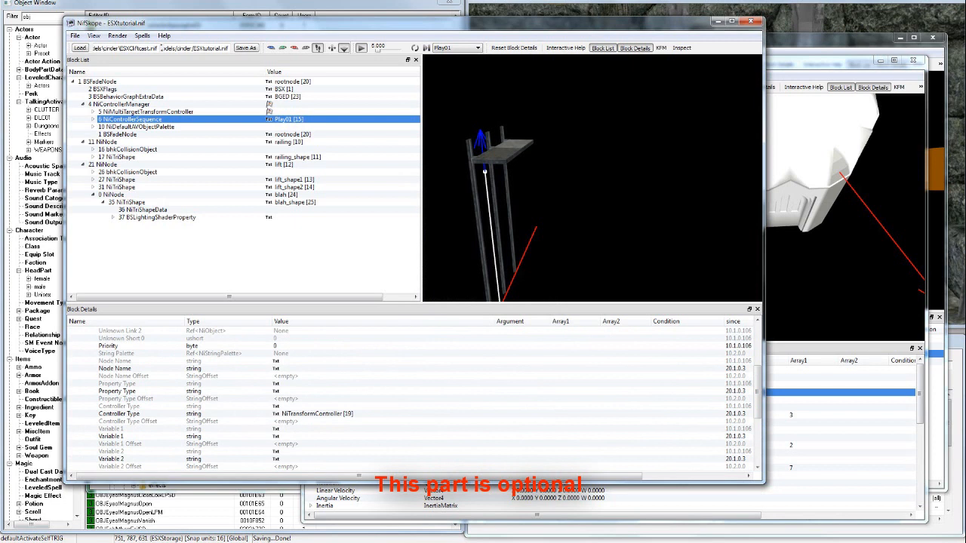
click(276, 369)
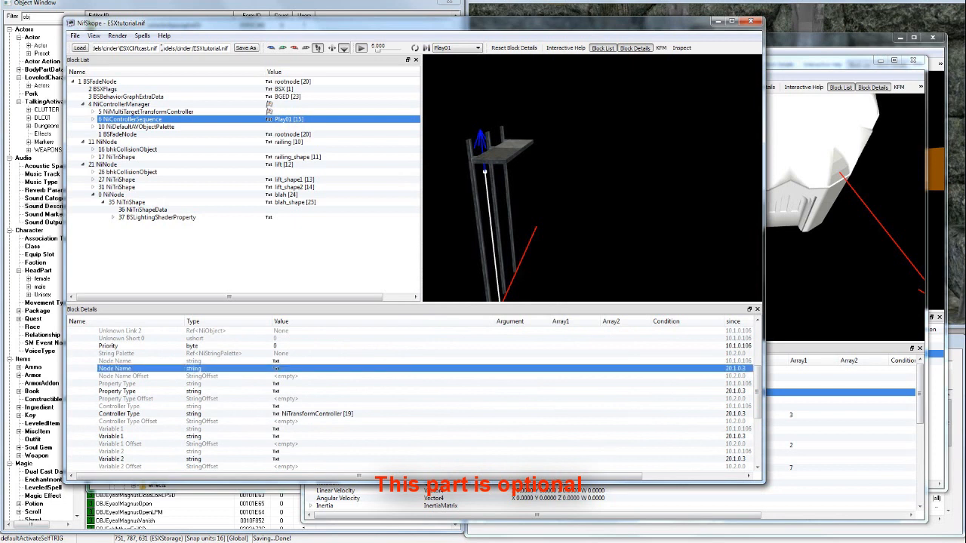
right_click(289, 368)
click(329, 371)
text(blah)
key(Return)
scroll(411, 398, up, 3)
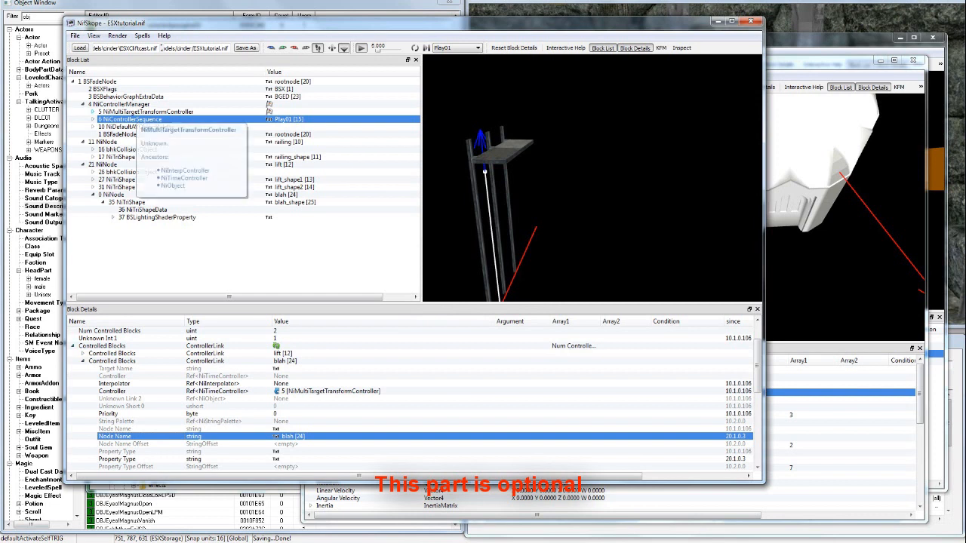
Step: In the NiMultiTargetTransformController, set Num Extra Targets to 2, refresh the array and point the new target to block 0
click(147, 112)
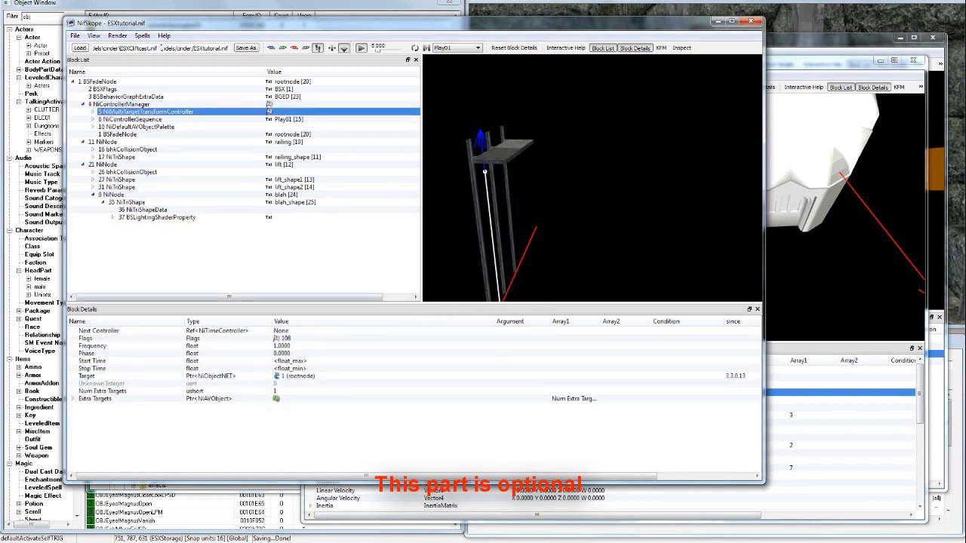
click(73, 398)
double_click(276, 390)
text(2)
click(277, 398)
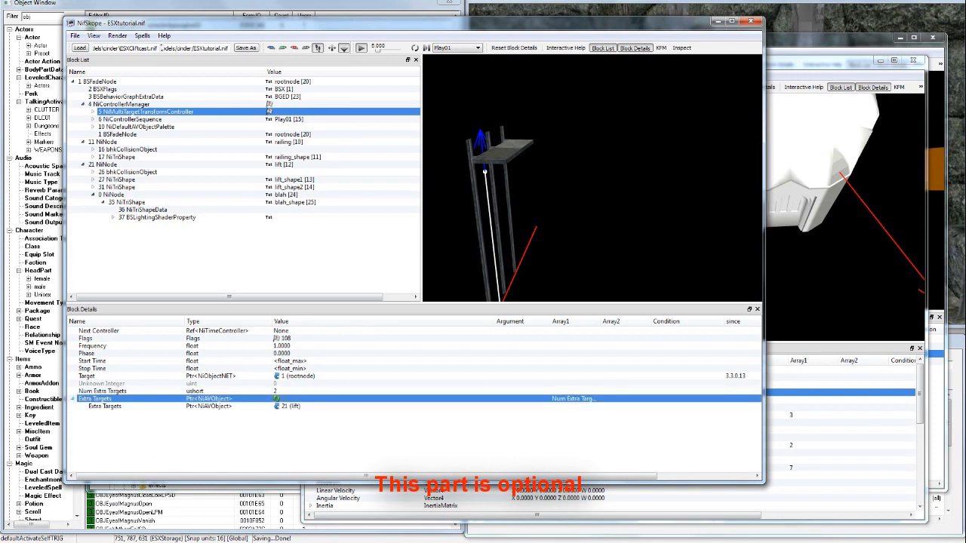
click(277, 398)
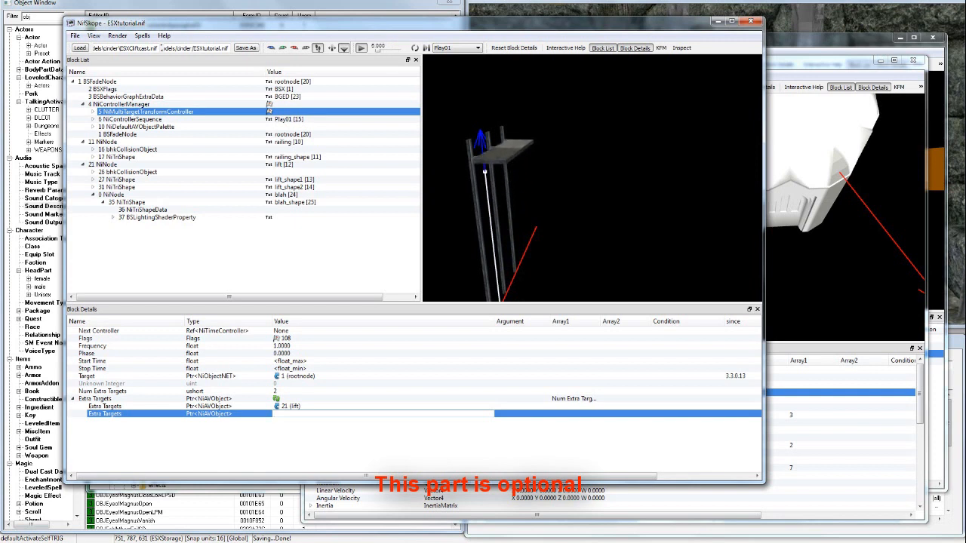
text(0)
key(Return)
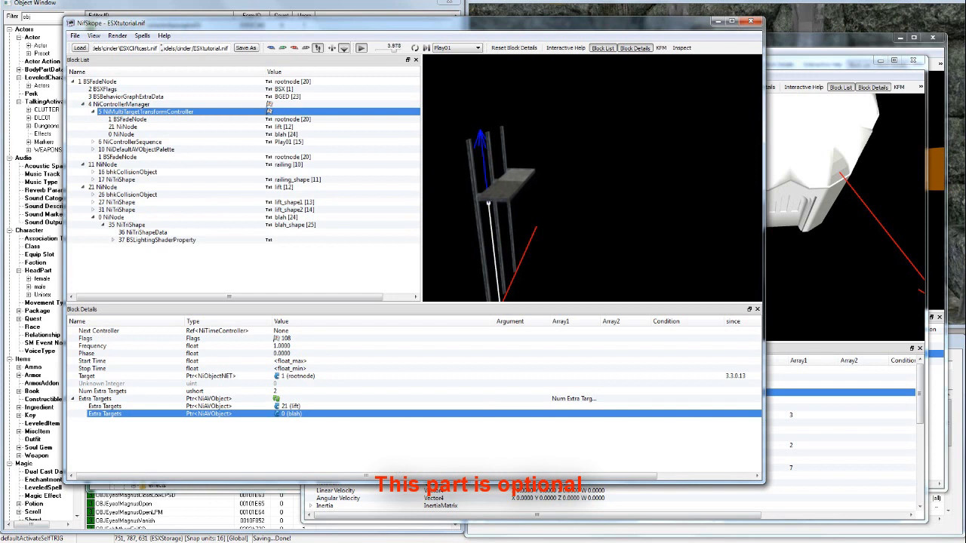
Step: Copy the Play01 sequence's NiTransformInterpolator with its transform data, paste it as a separate branch and select the copy
double_click(133, 141)
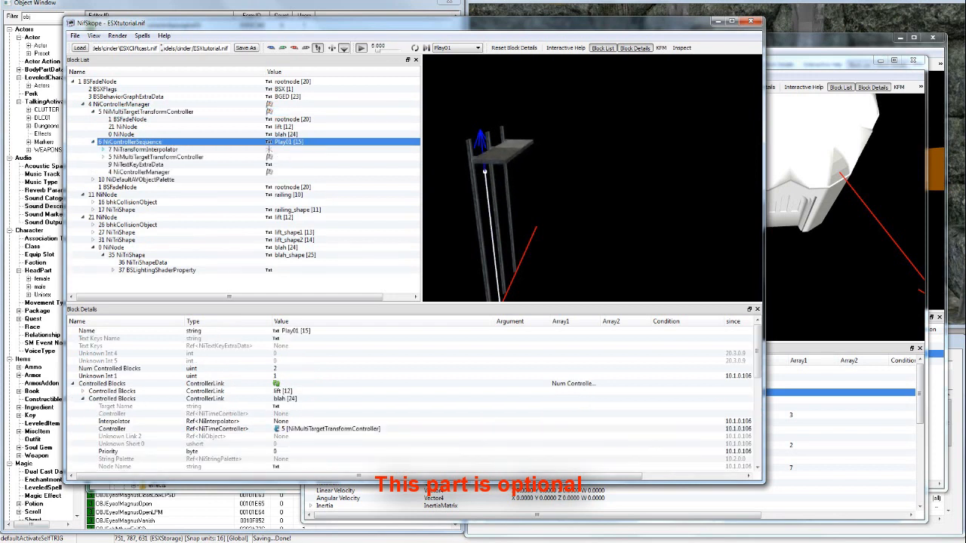
right_click(111, 150)
mouse_move(136, 166)
click(197, 201)
right_click(149, 275)
mouse_move(175, 322)
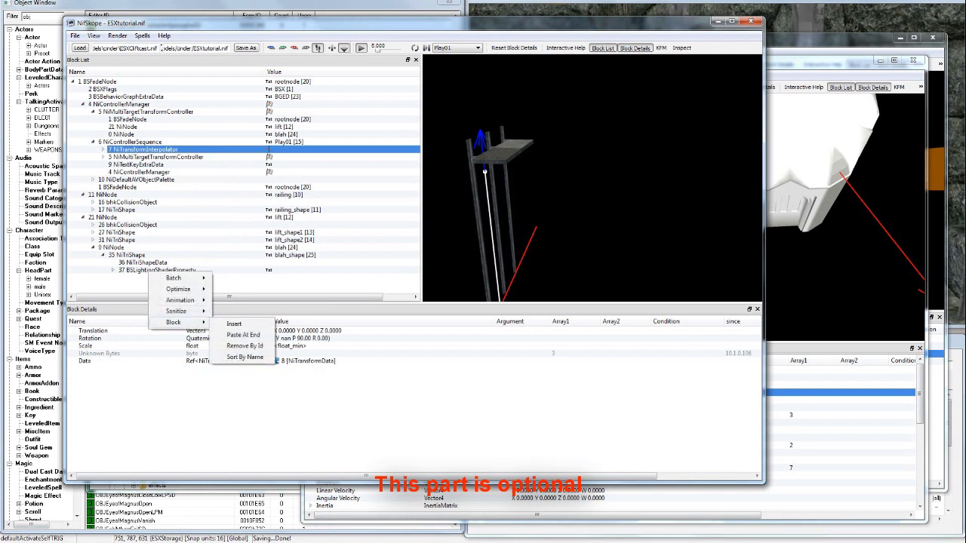
click(237, 346)
click(120, 278)
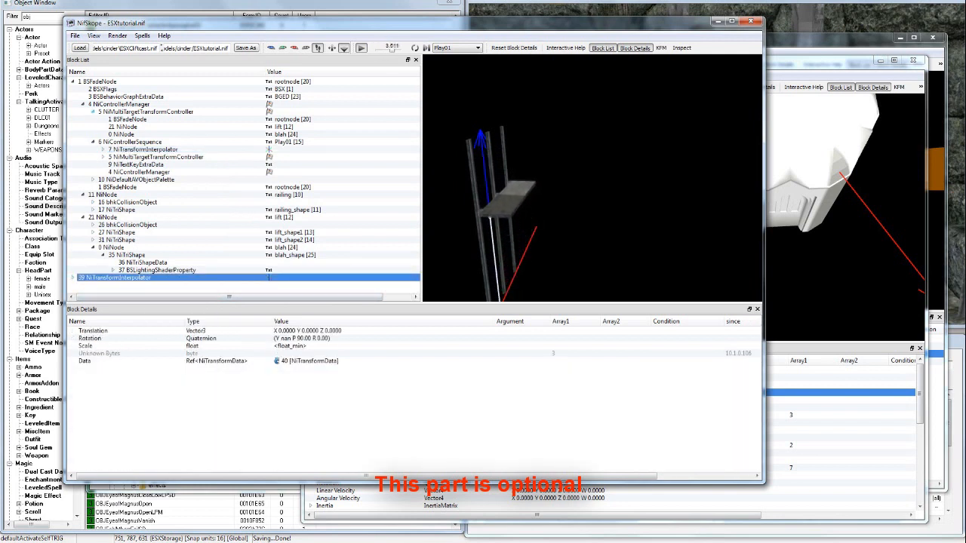
Step: In the Play01 sequence, set the blah controlled block's Interpolator to block 39
click(132, 142)
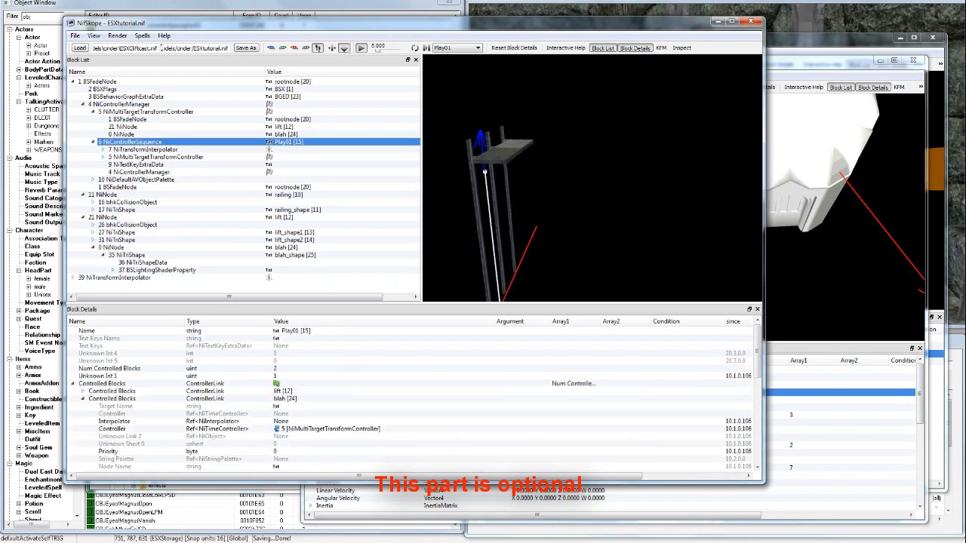
scroll(411, 393, down, 1)
click(302, 406)
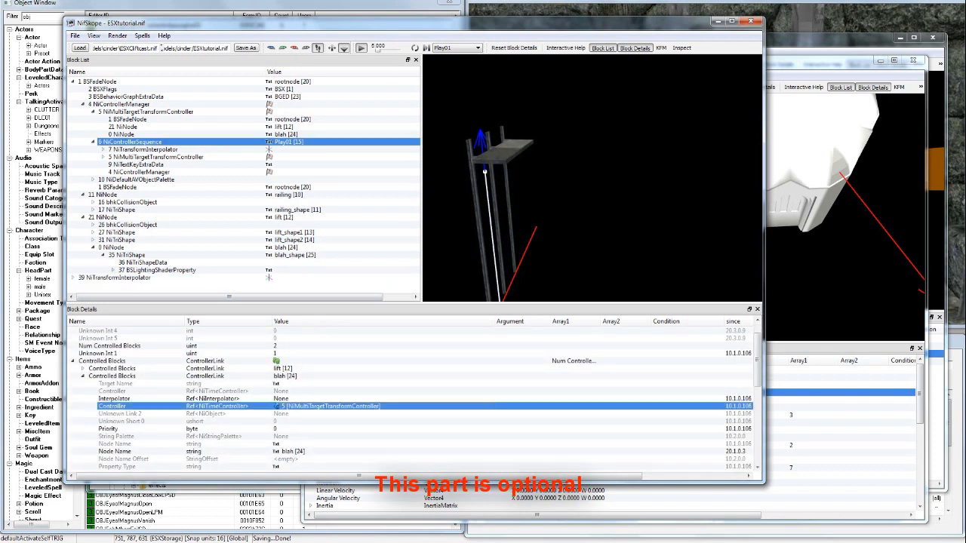
double_click(302, 398)
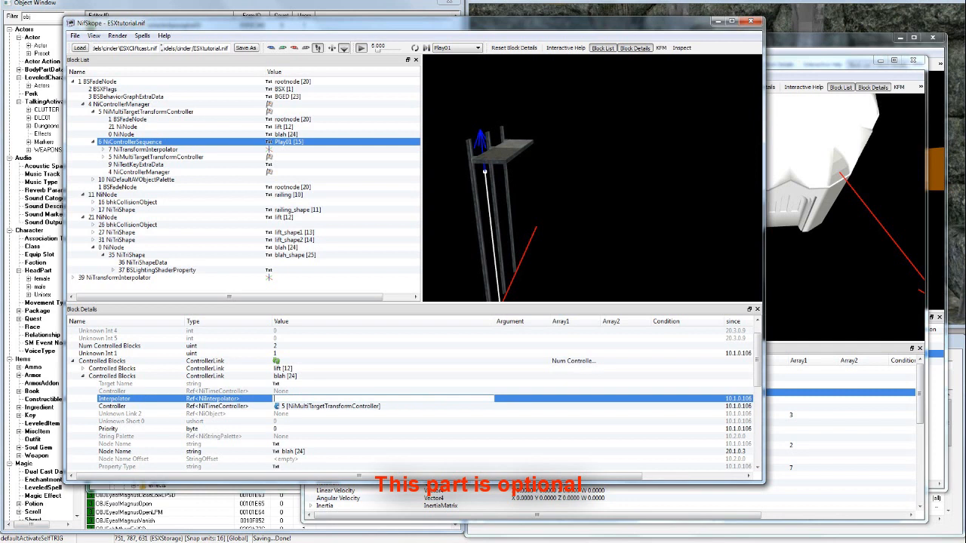
text(39)
key(Return)
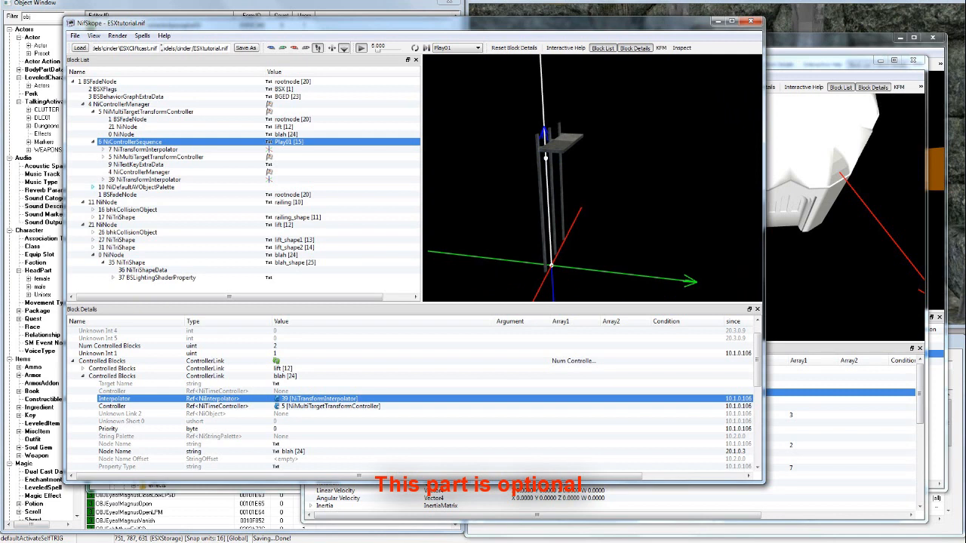
Step: In the transform data under interpolator 39, set the translation Num Keys to 3 and refresh the Keys array
click(143, 150)
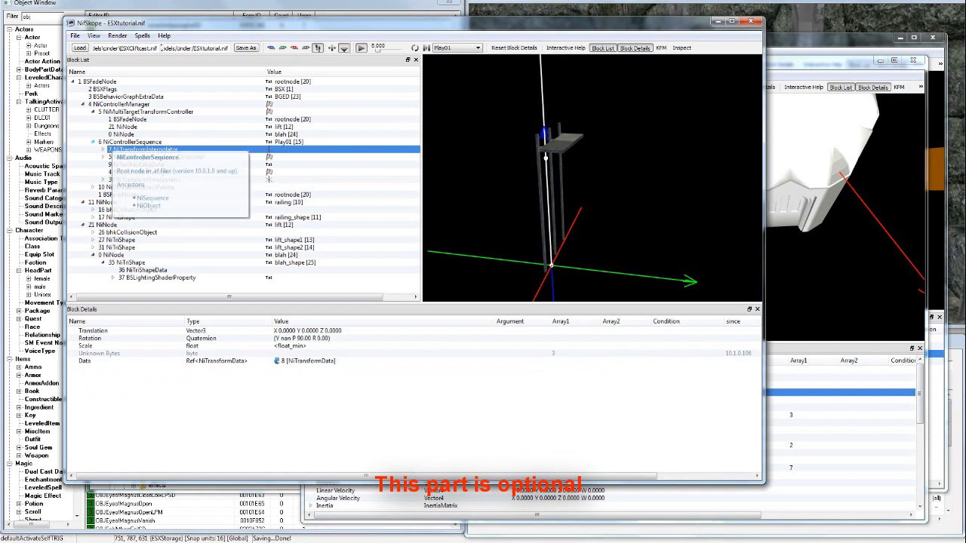
click(102, 149)
click(132, 142)
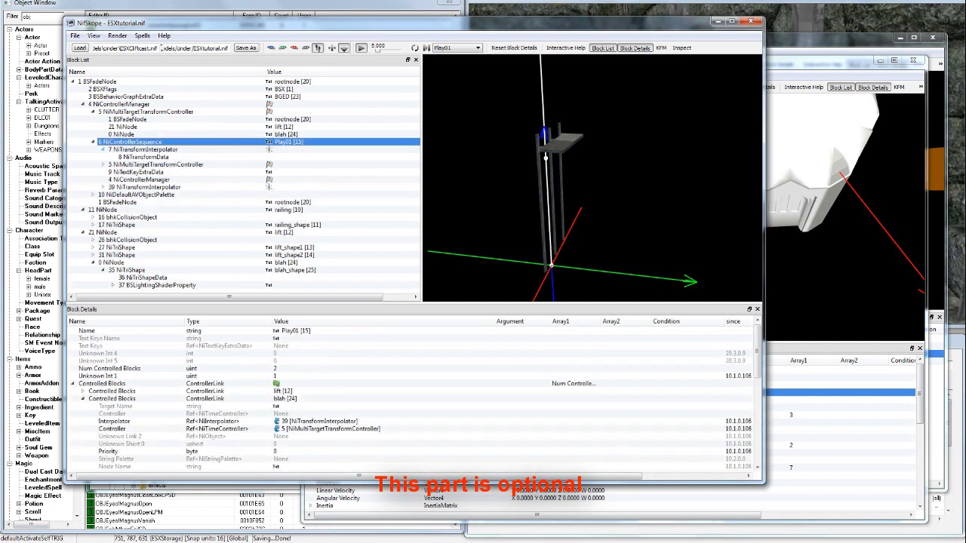
click(103, 187)
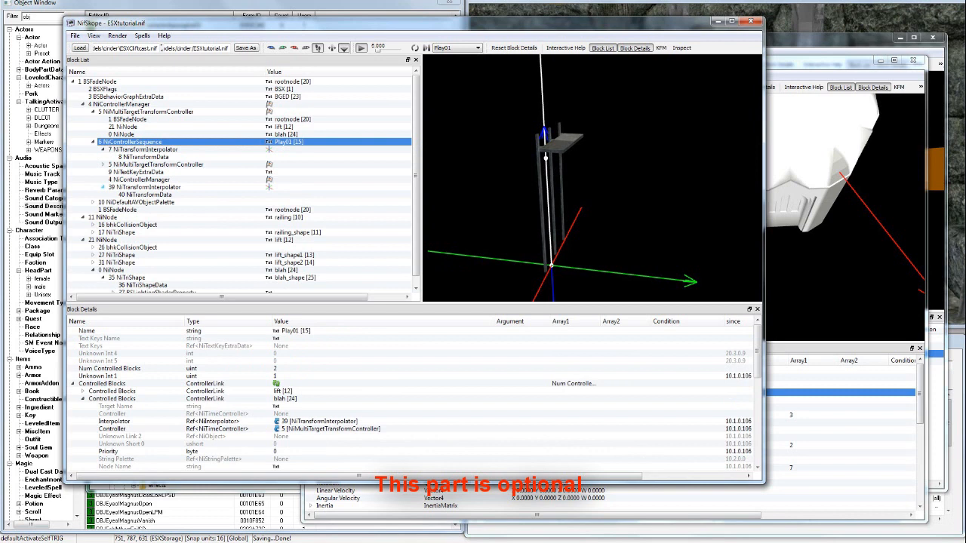
click(145, 194)
click(73, 368)
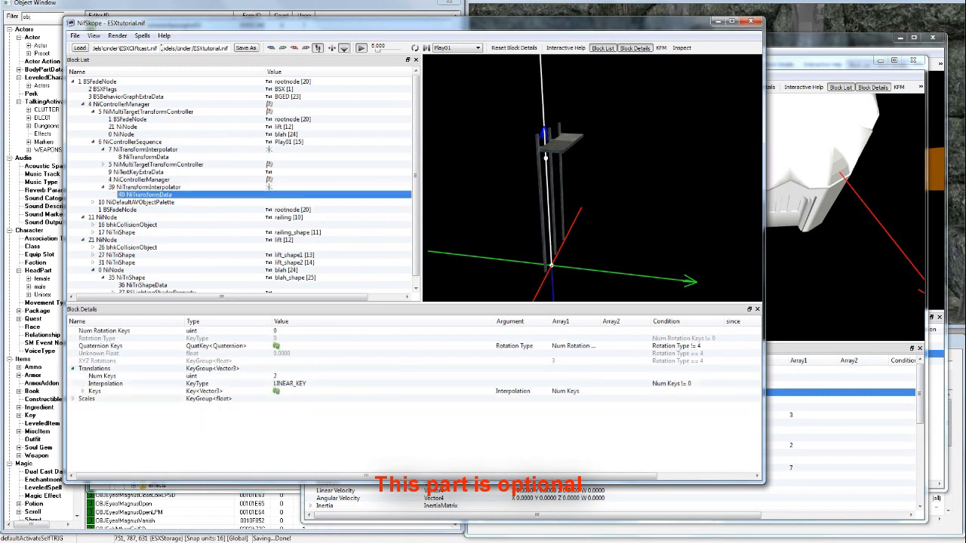
click(83, 390)
click(93, 406)
click(93, 398)
double_click(276, 376)
text(3)
click(276, 390)
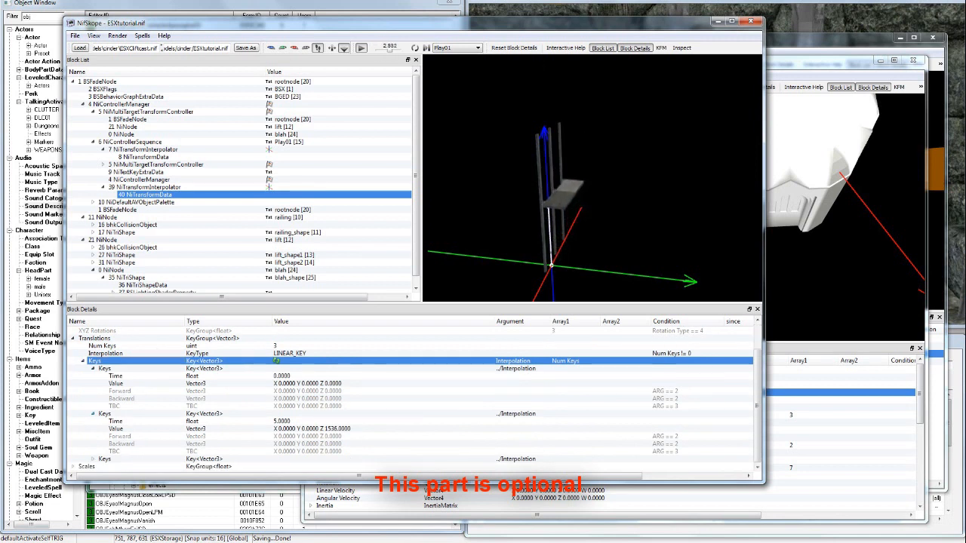
Step: Increase the translation Num Keys to 4 and refresh the Keys array
click(93, 458)
scroll(411, 398, up, 3)
double_click(276, 376)
text(4)
key(Return)
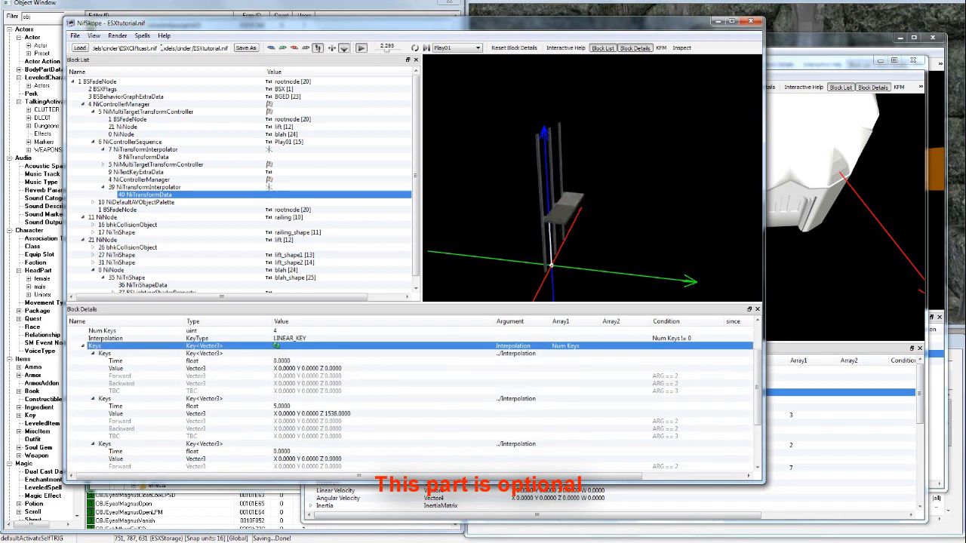
Step: Set the Z value of the second translation key, at time 5, to 0
double_click(282, 406)
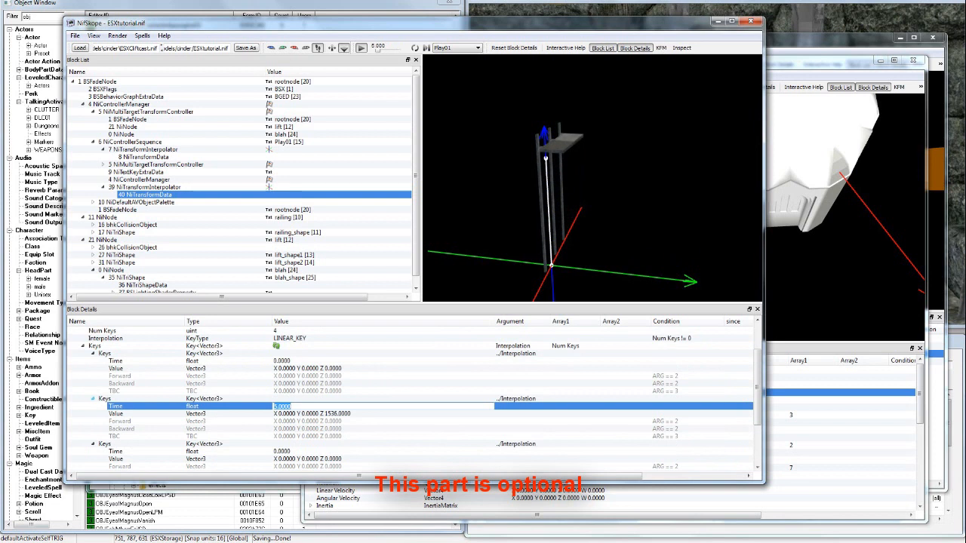
double_click(309, 413)
double_click(446, 413)
text(0)
key(Return)
scroll(409, 398, down, 3)
Step: Reduce the translation Num Keys back to 3 and refresh the Keys array
double_click(283, 383)
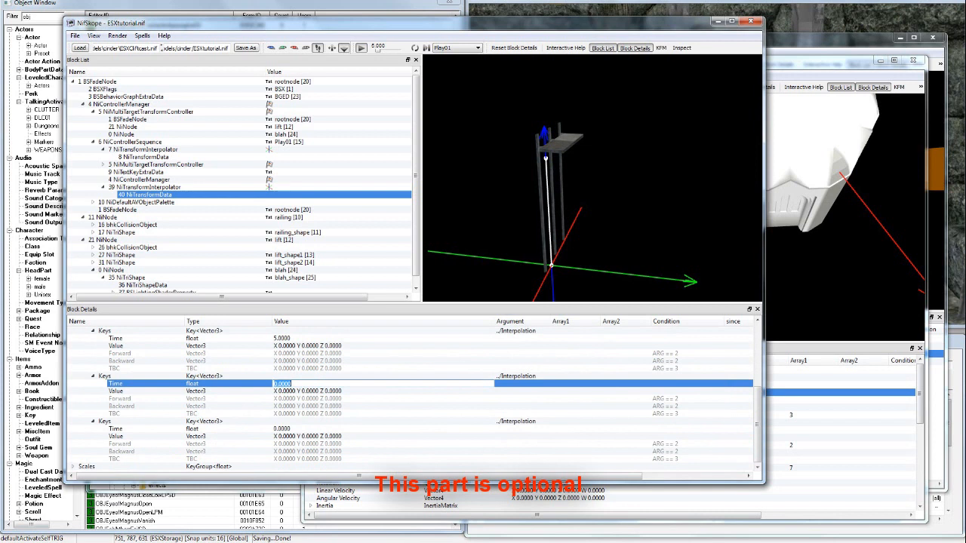
click(295, 391)
scroll(296, 390, up, 4)
double_click(280, 353)
text(3)
key(Return)
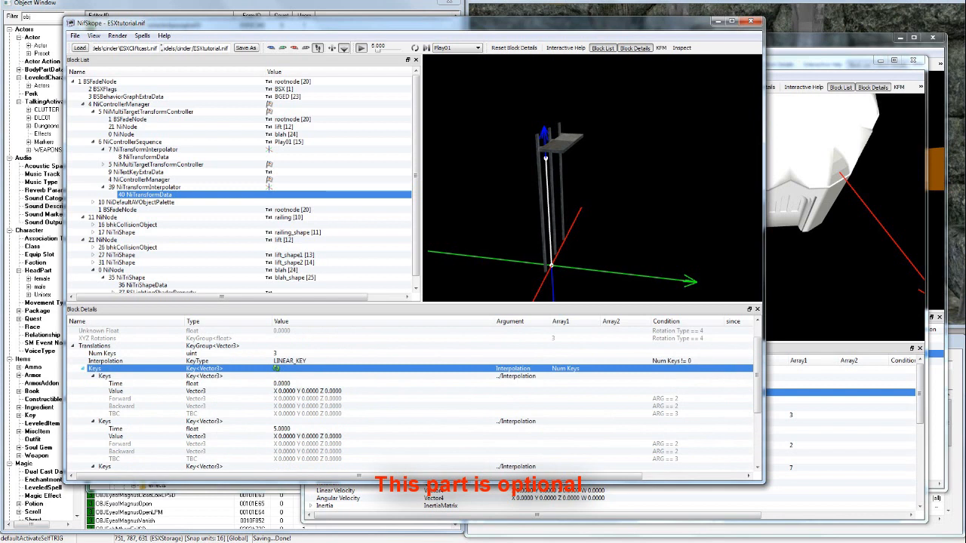
scroll(281, 353, down, 2)
double_click(281, 384)
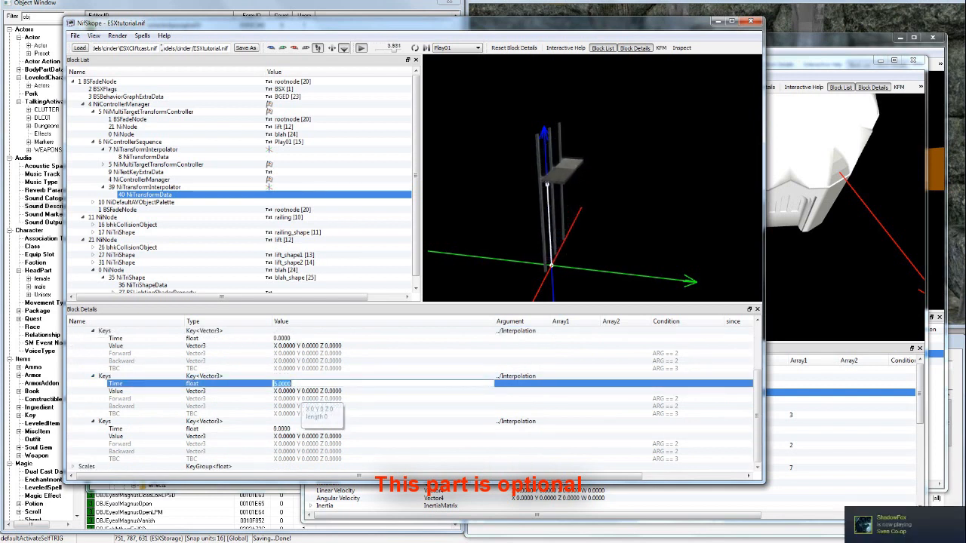
key(Return)
click(282, 339)
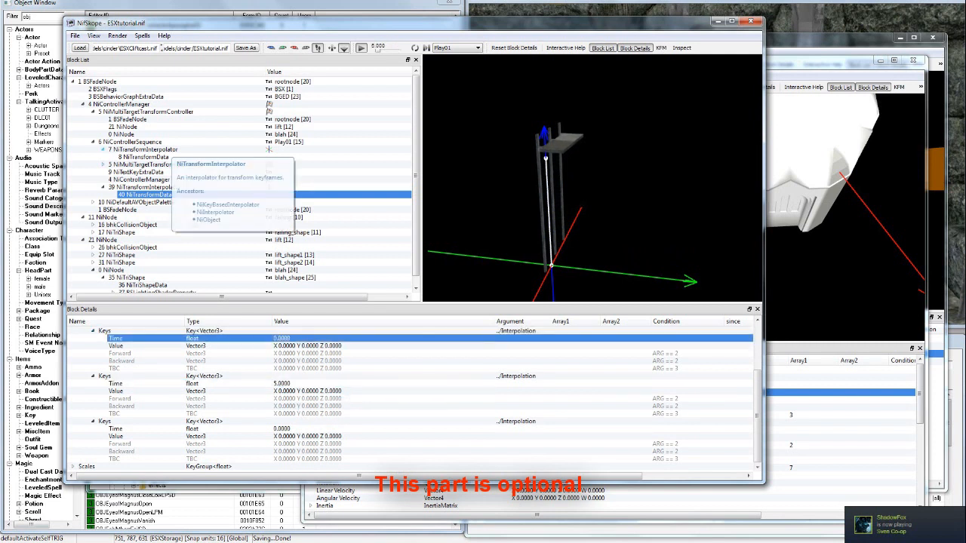
click(154, 149)
click(153, 157)
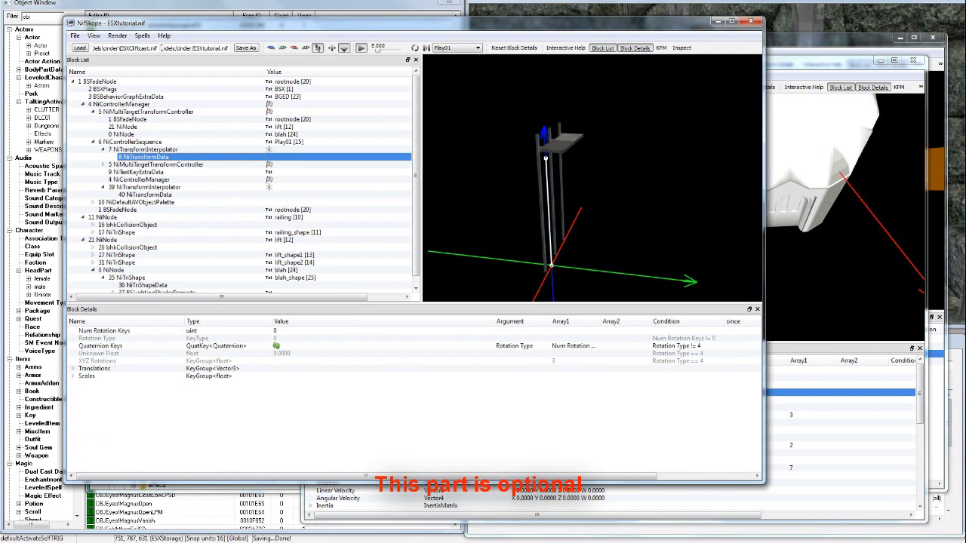
click(133, 142)
Step: In the Play01 sequence's NiTextKeyExtraData, set the end text key's Time to 7
click(139, 172)
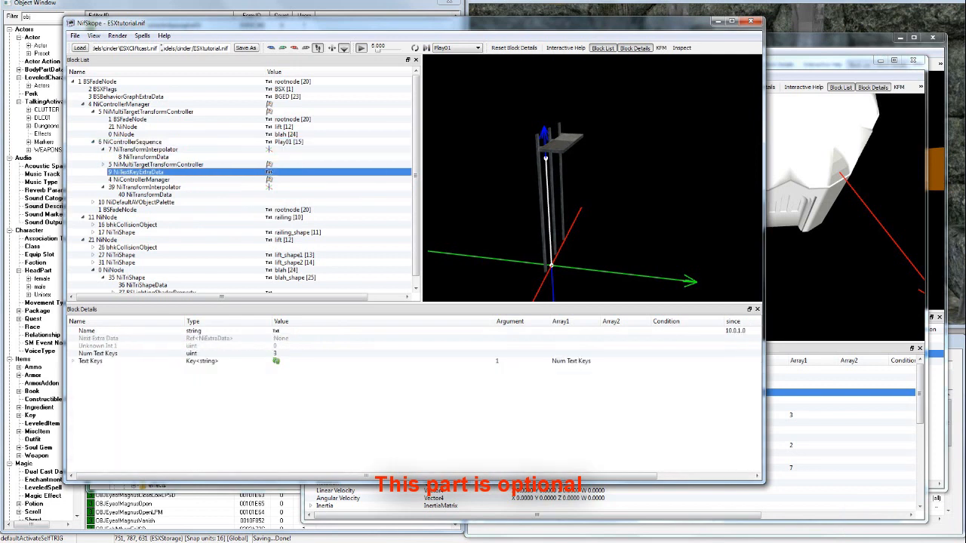
click(73, 361)
click(82, 384)
click(83, 376)
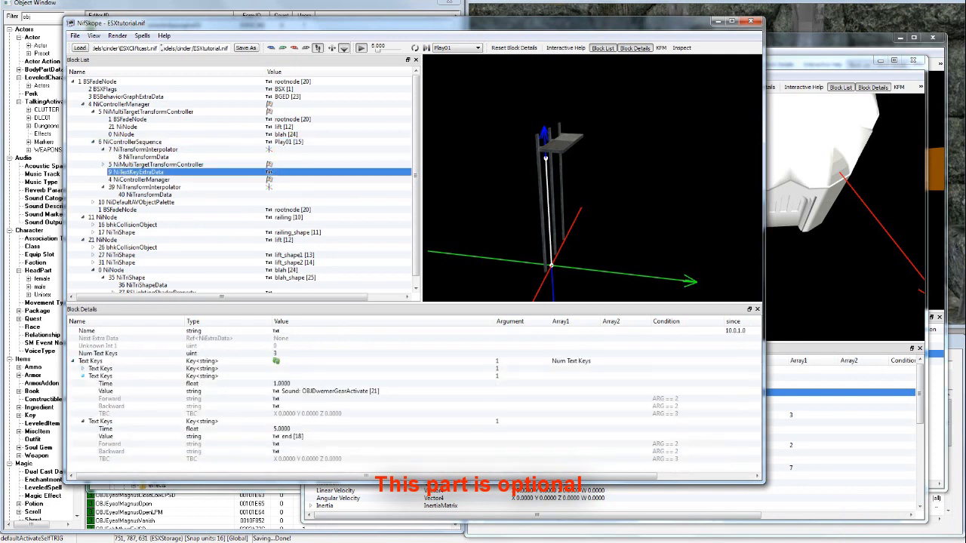
click(83, 368)
scroll(82, 368, down, 2)
double_click(281, 436)
text(7)
key(Return)
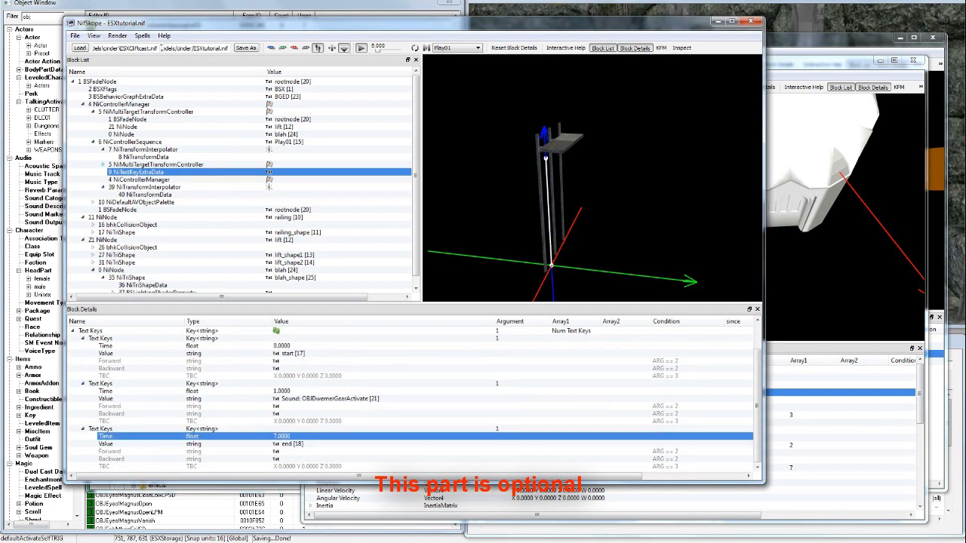
Step: Set the Play01 controller sequence's Stop Time to 7
click(132, 142)
scroll(415, 397, down, 9)
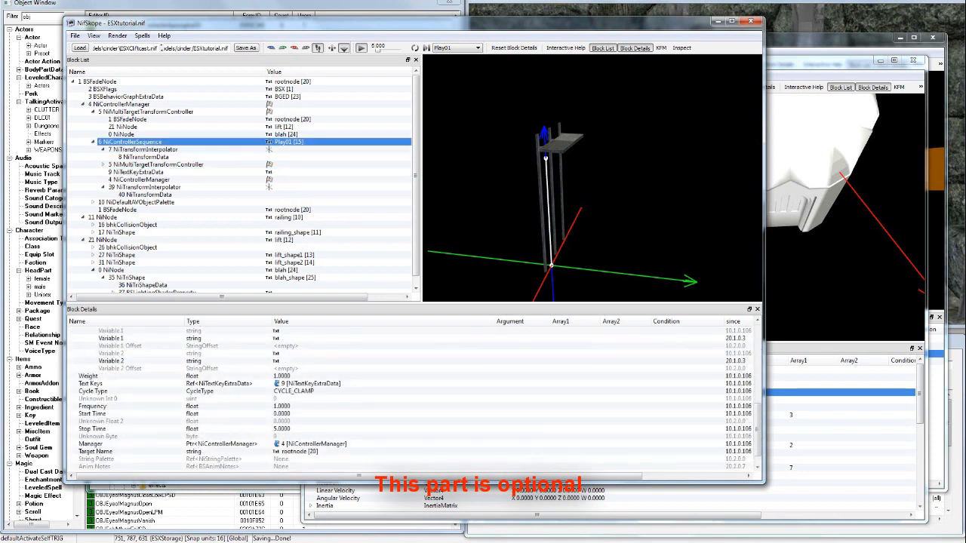
double_click(281, 429)
text(7)
key(Return)
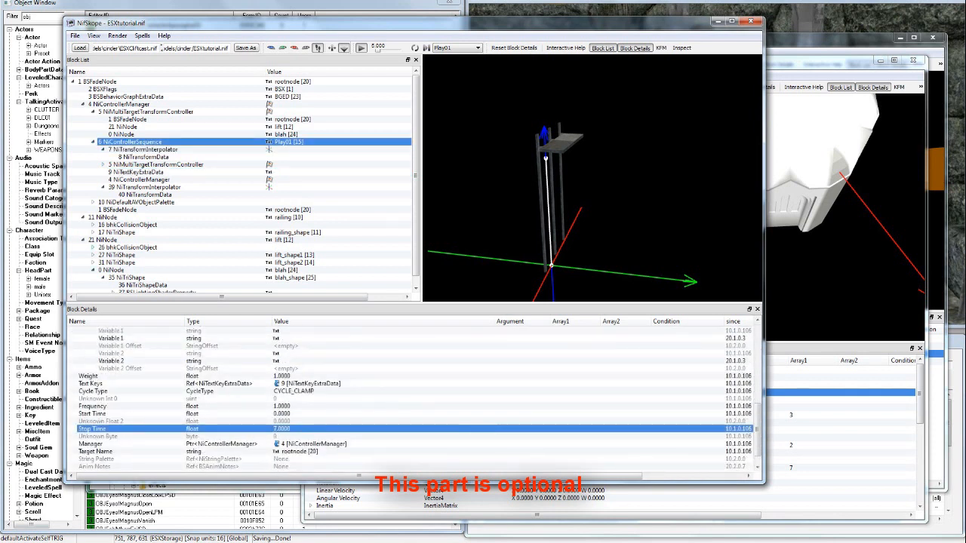
Step: In the transform data of interpolator 39, set the third translation key's Time to 7 and its Y value to 512
click(145, 195)
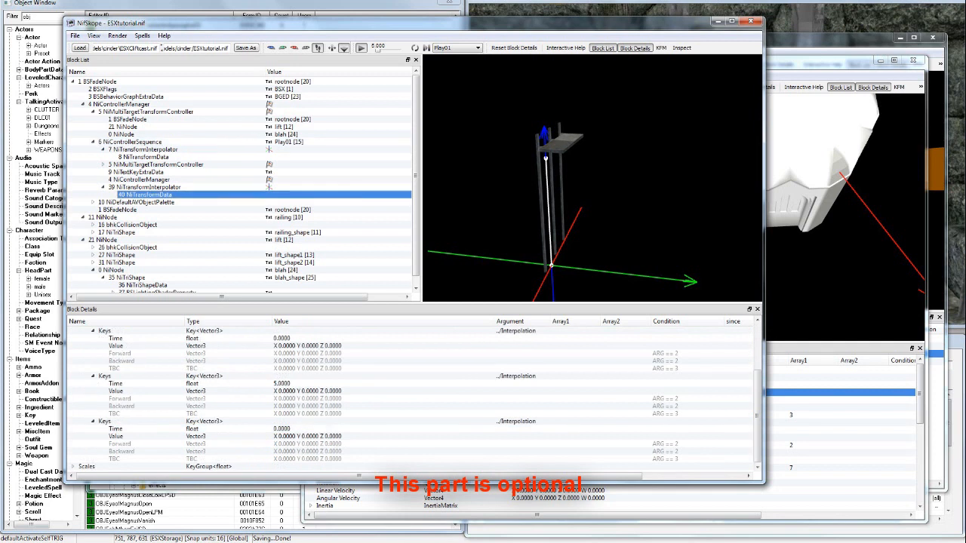
double_click(282, 384)
click(284, 391)
double_click(282, 429)
text(7)
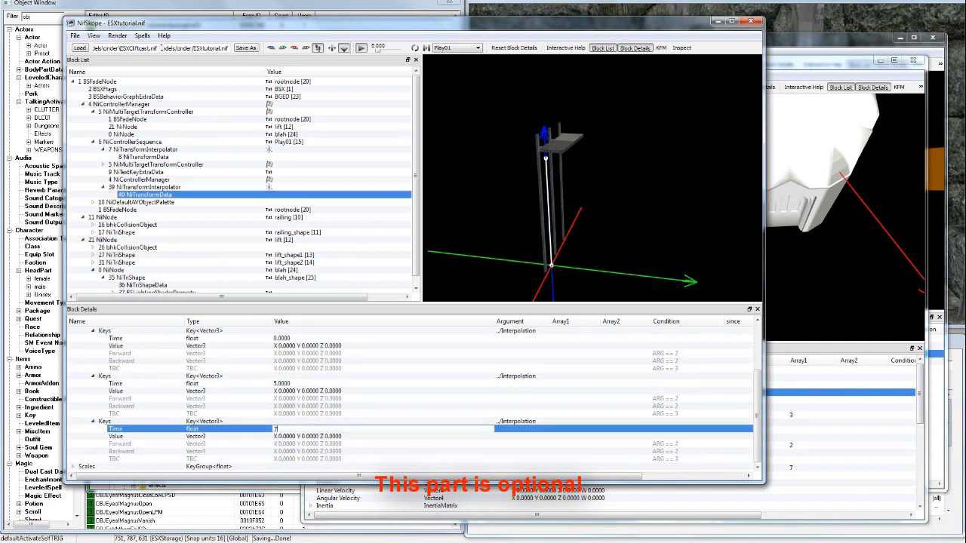
double_click(285, 436)
key(Tab)
text(512)
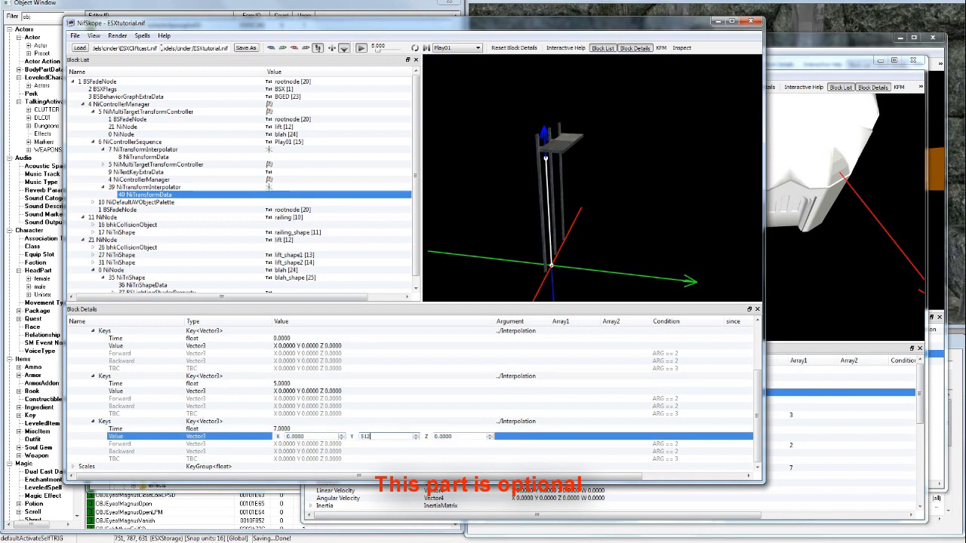
key(Return)
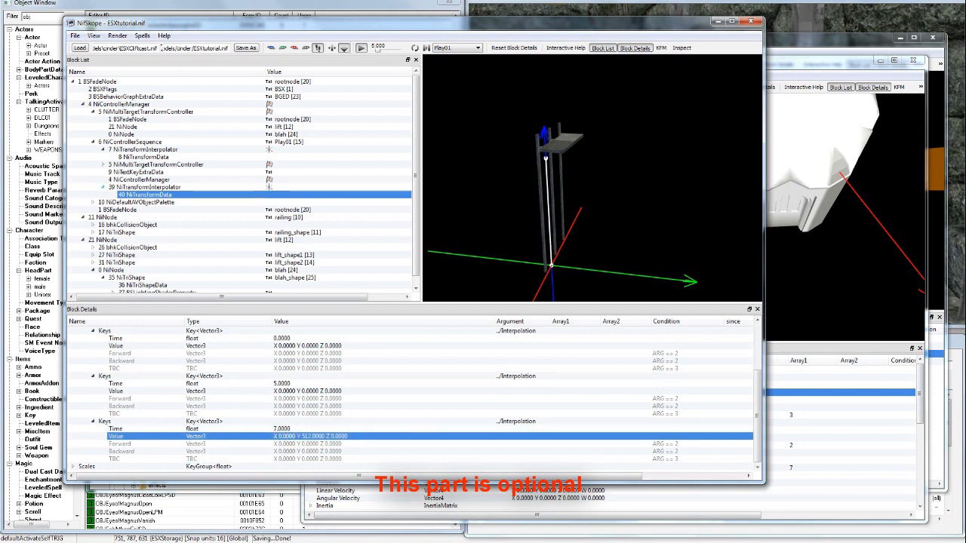
Step: Replay the Play01 animation and examine how the blah platform moves relative to the lift
click(148, 187)
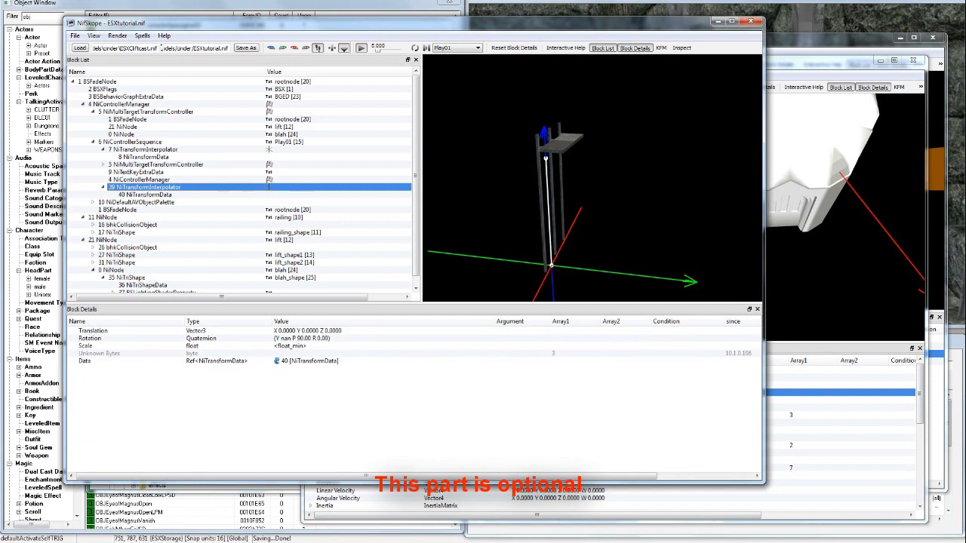
click(149, 195)
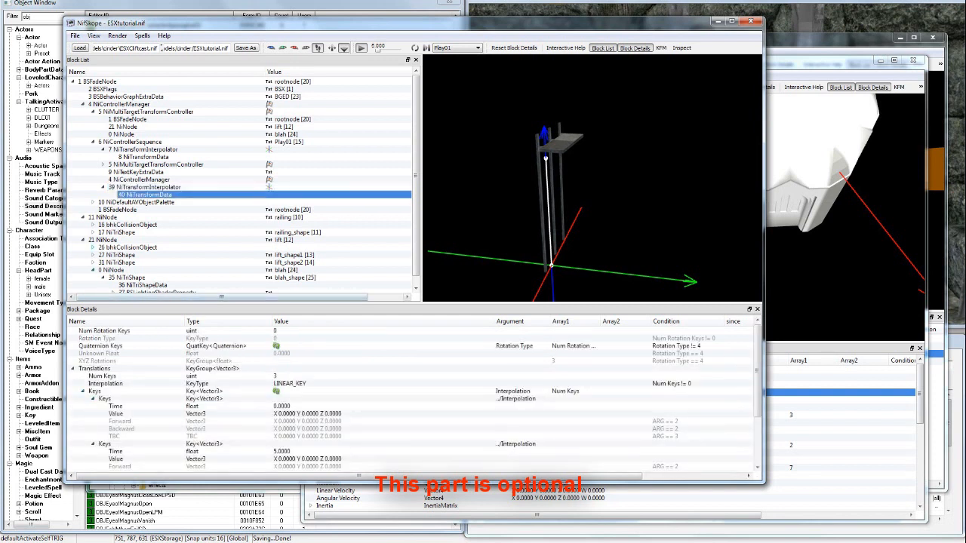
click(149, 187)
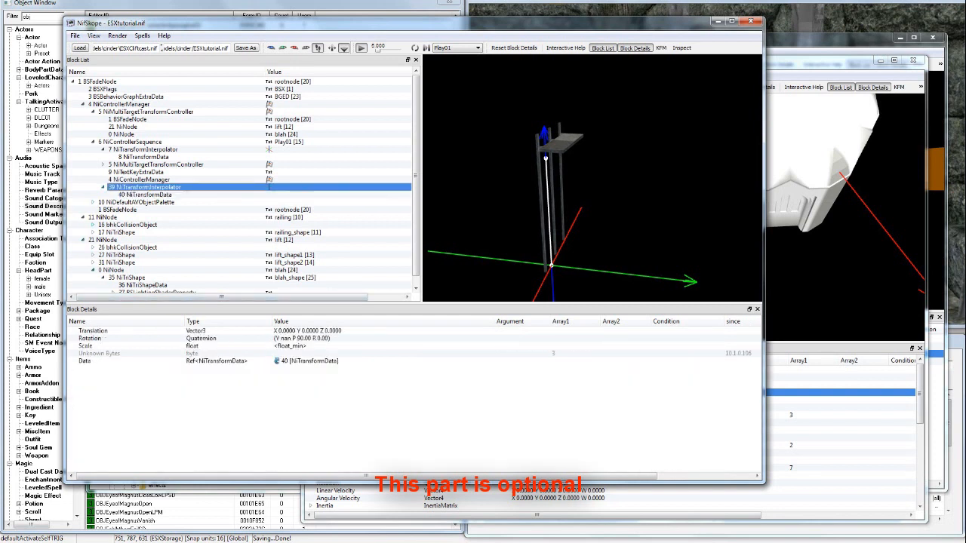
click(456, 47)
click(452, 57)
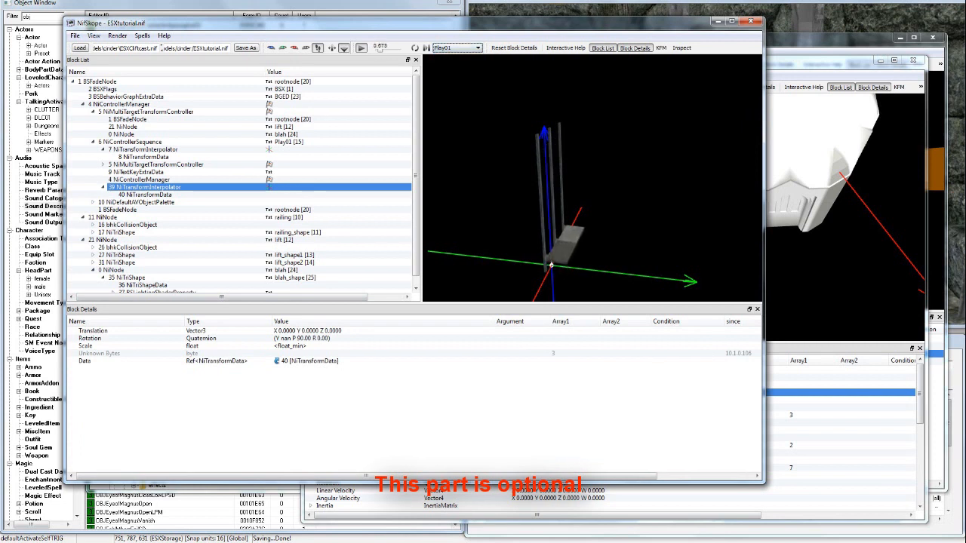
mouse_move(574, 189)
middle_down()
mouse_move(602, 201)
mouse_move(566, 196)
middle_up()
scroll(592, 188, up, 3)
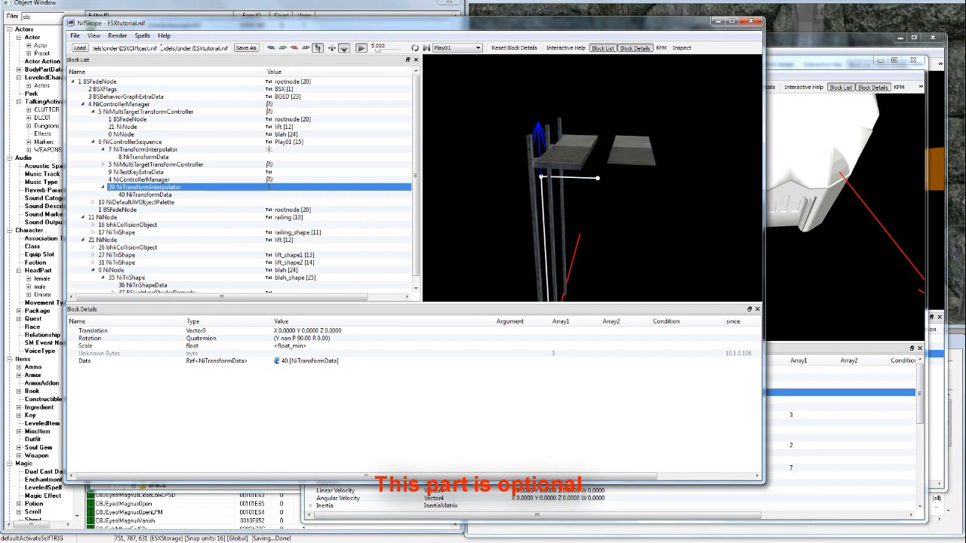
drag(592, 188, 582, 151)
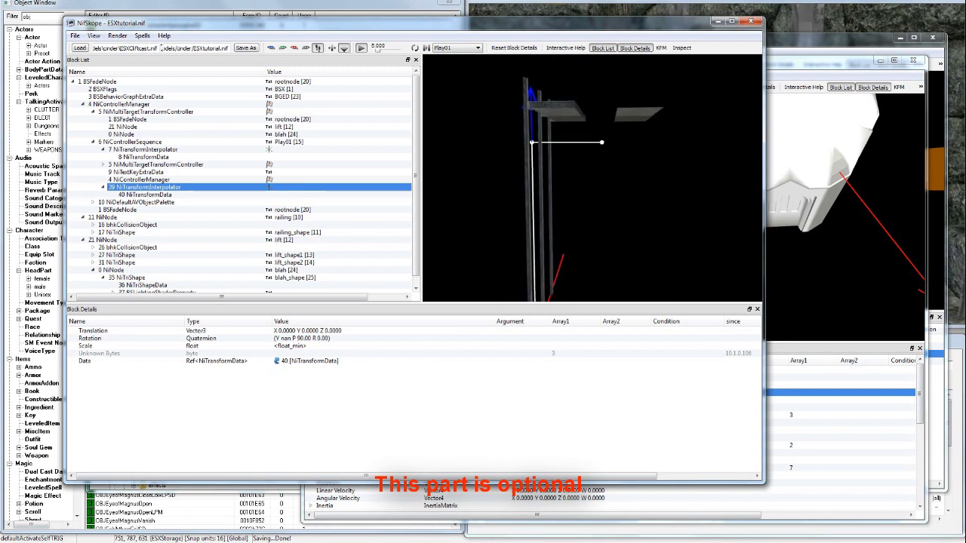
Step: Select the blah node and the lift node in the 3D view to examine how they are linked
click(123, 134)
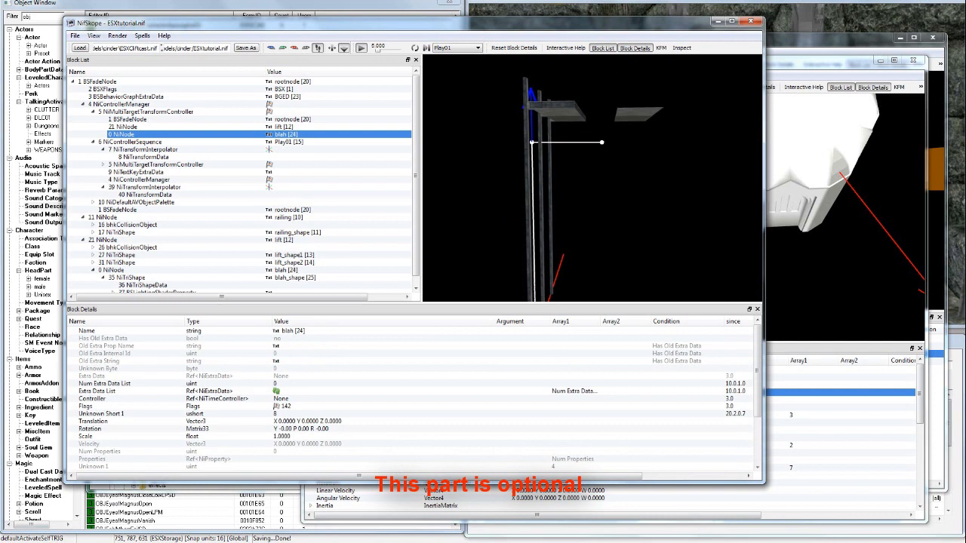
click(106, 240)
mouse_move(544, 170)
mouse_down()
mouse_move(544, 197)
mouse_move(543, 168)
mouse_up()
click(534, 174)
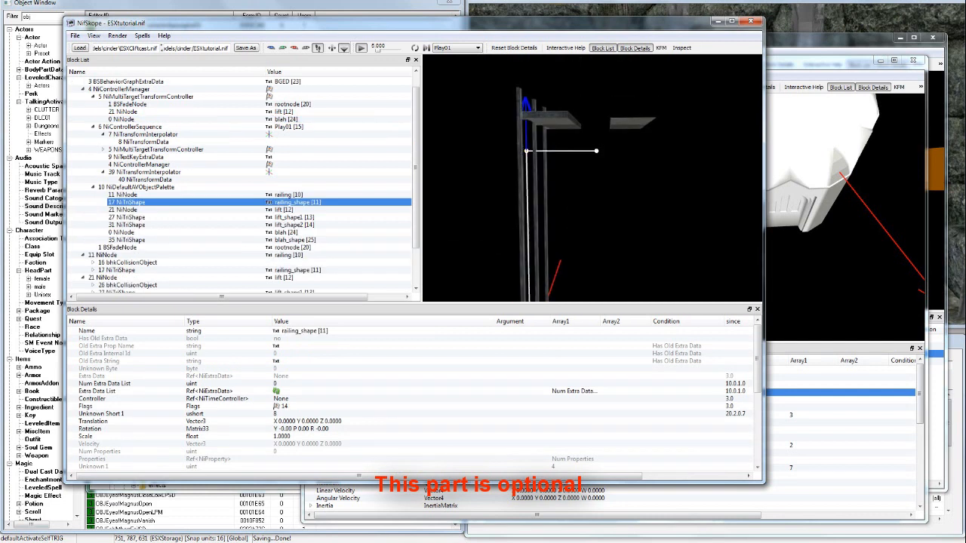
click(596, 151)
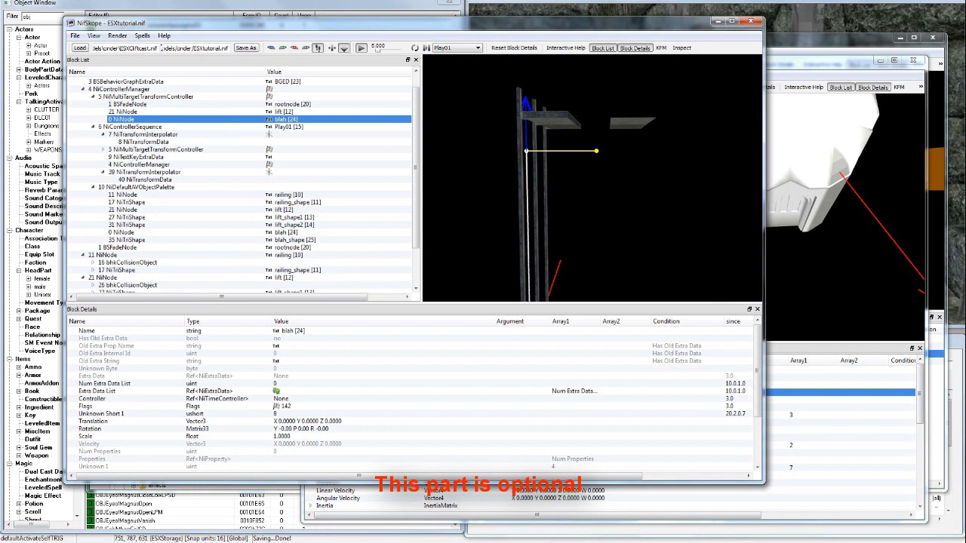
click(526, 151)
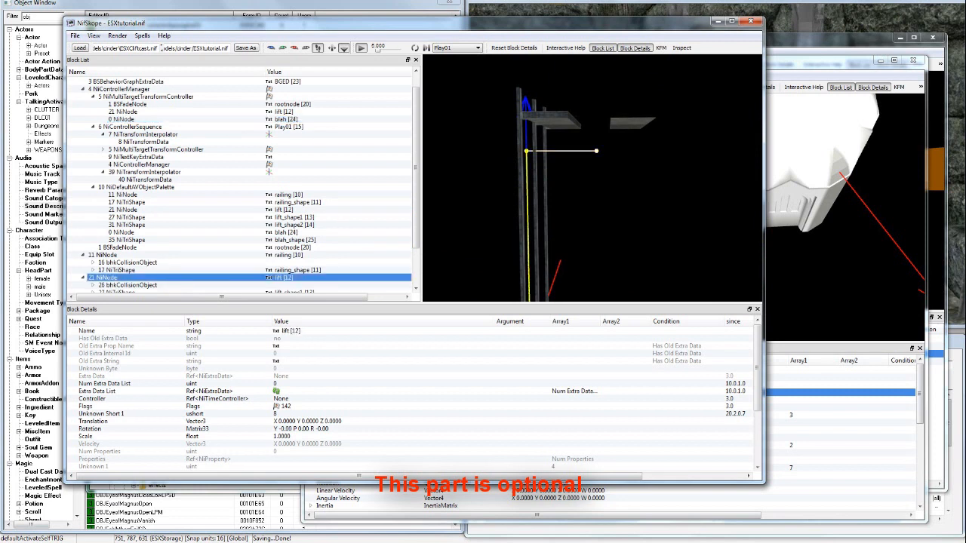
Step: Examine the blah node and its shape, along with the rigid body settings of the lift's collision object
click(596, 151)
drag(596, 151, 591, 190)
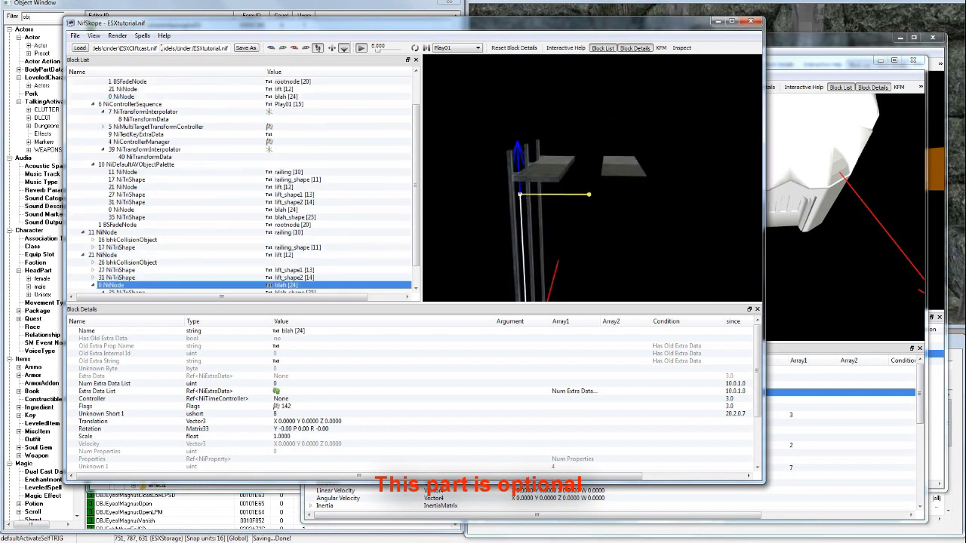
click(126, 292)
click(103, 285)
scroll(127, 285, down, 1)
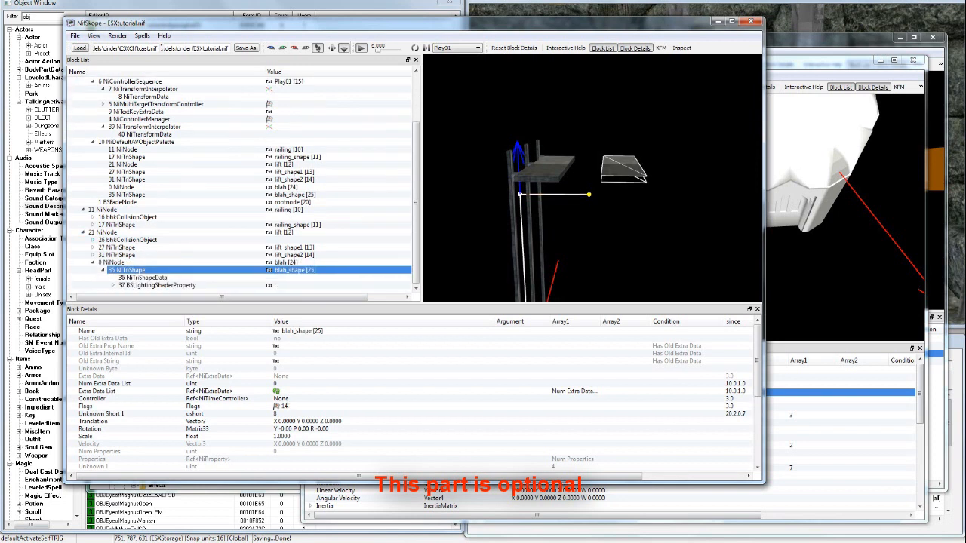
click(102, 240)
click(92, 240)
click(98, 240)
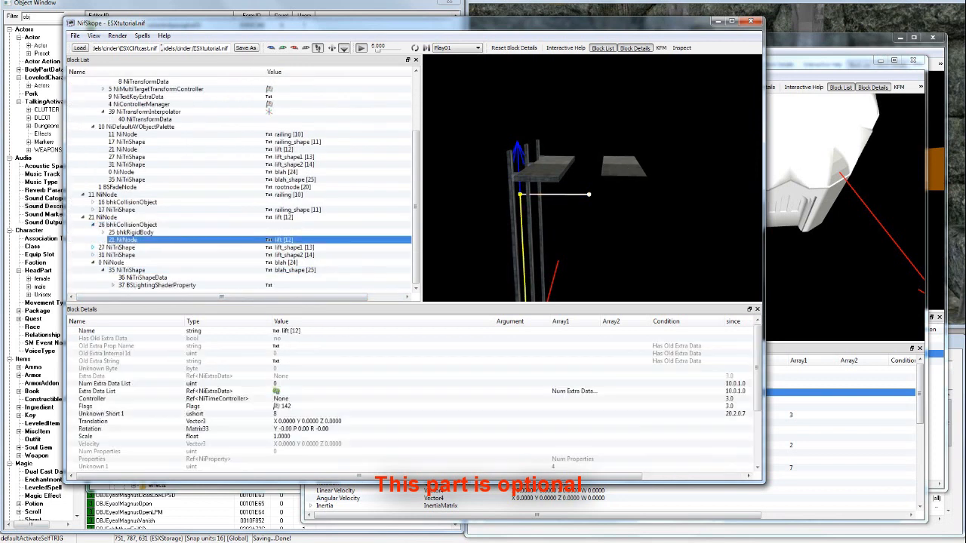
click(102, 232)
click(132, 225)
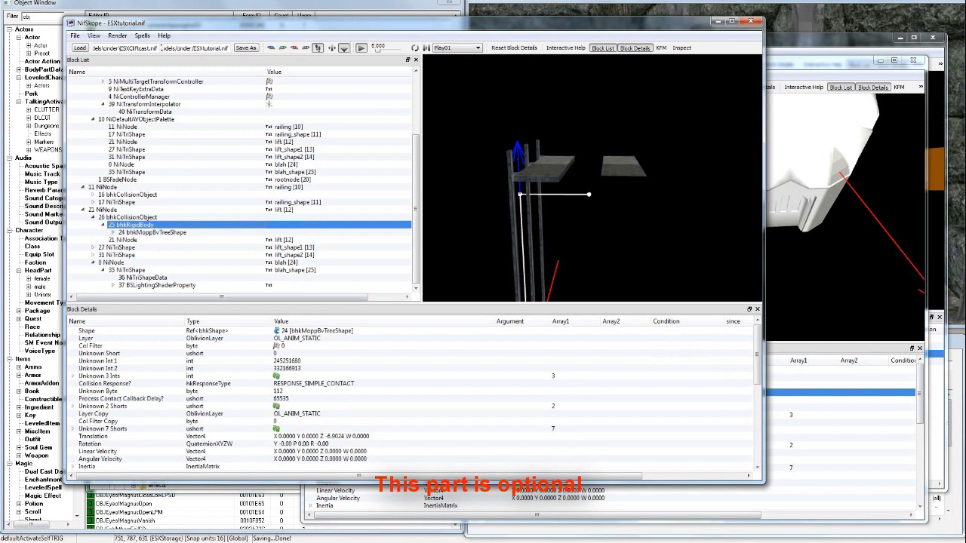
scroll(411, 396, down, 8)
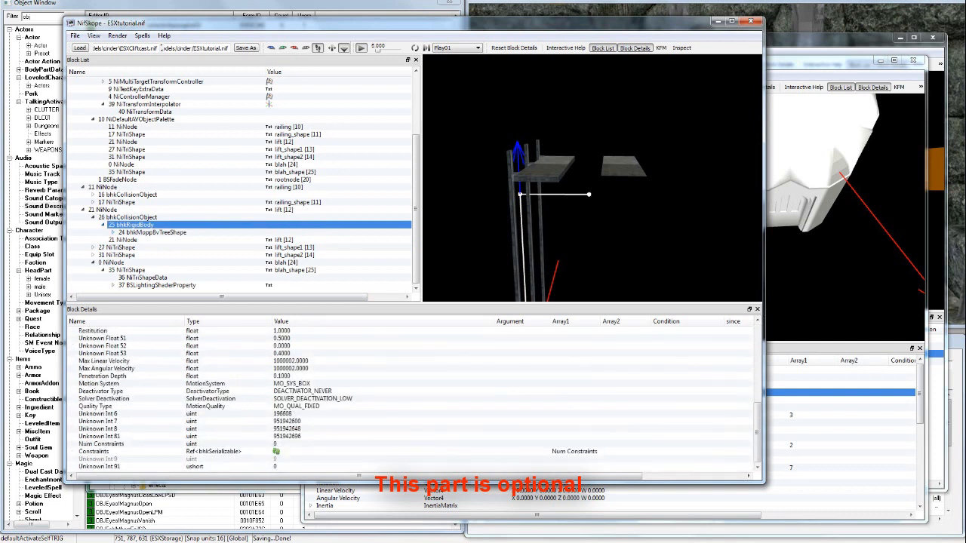
scroll(411, 396, up, 8)
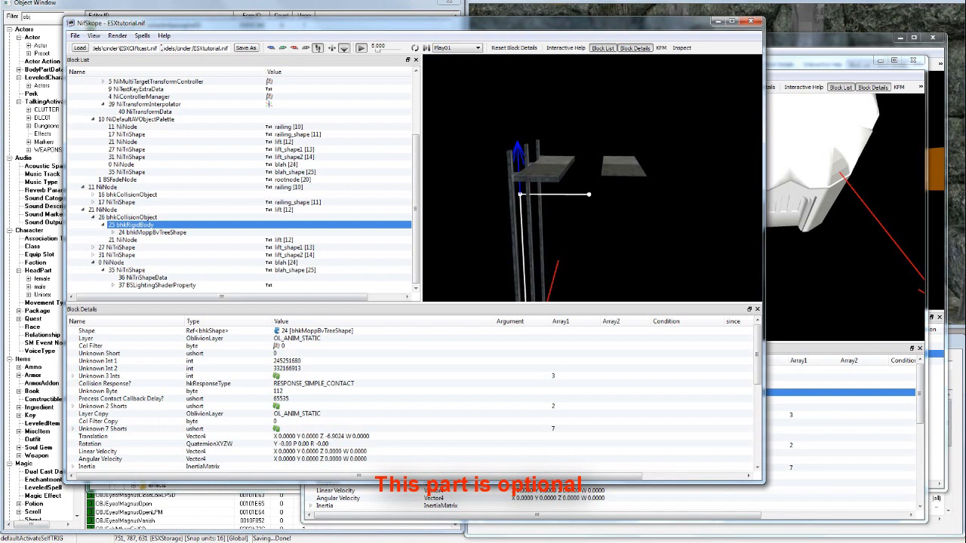
scroll(592, 178, down, 4)
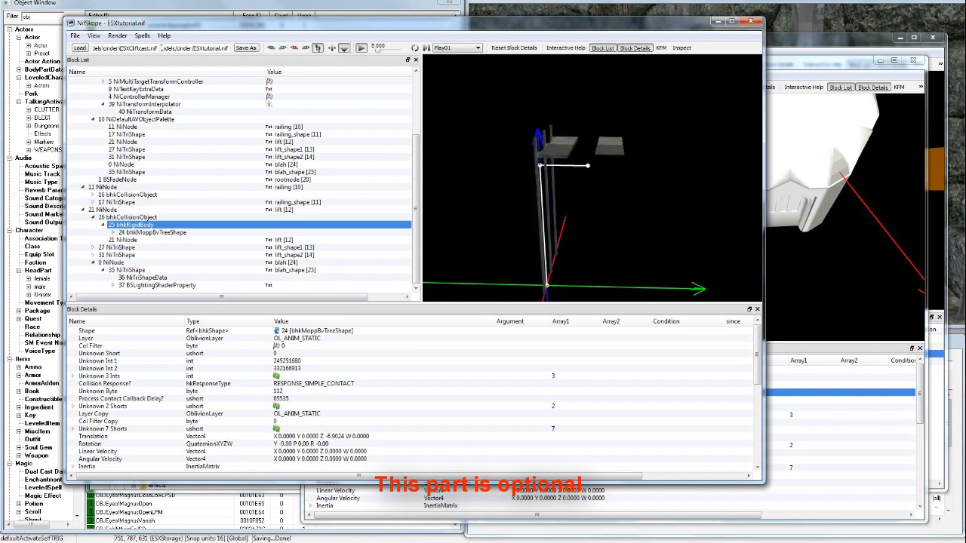
scroll(241, 181, up, 4)
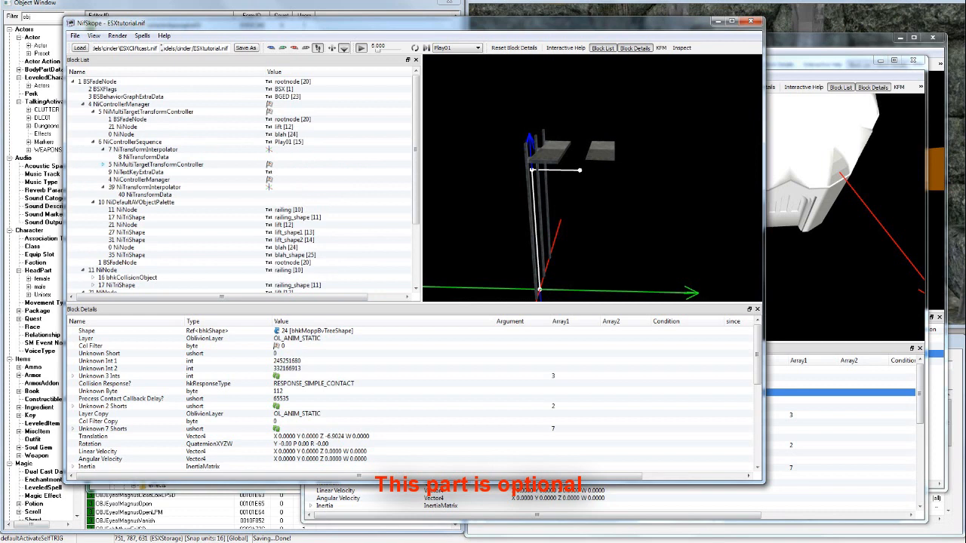
Step: Review the Play01 controller sequence, the lift's transform interpolator and the blah node's details
click(133, 142)
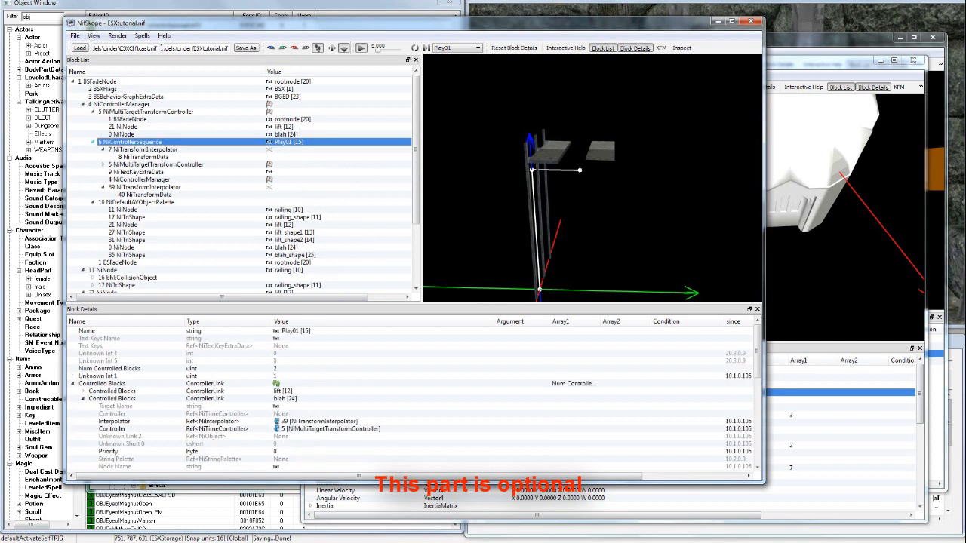
click(145, 149)
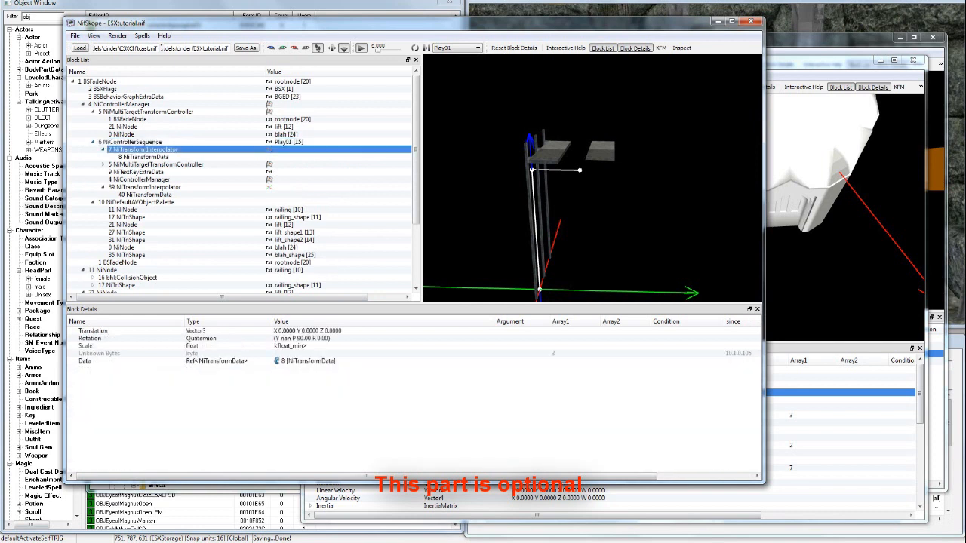
scroll(243, 184, down, 4)
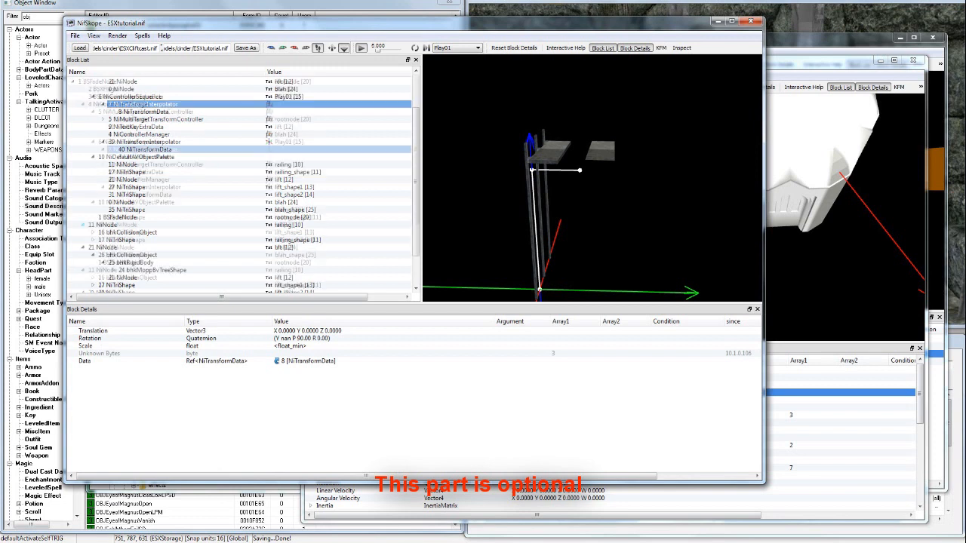
click(114, 262)
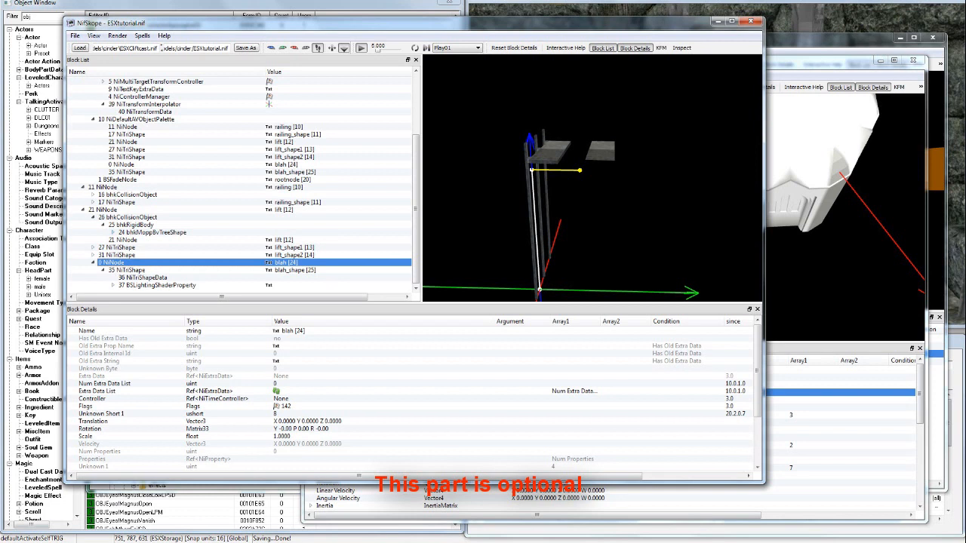
Step: Save the mesh as ESXtutorial.nif
click(75, 36)
click(101, 59)
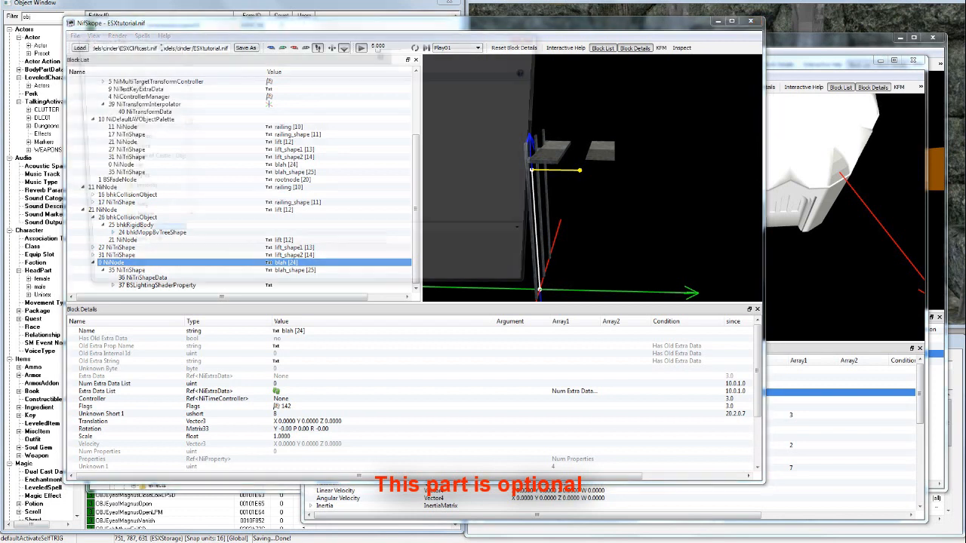
key(Return)
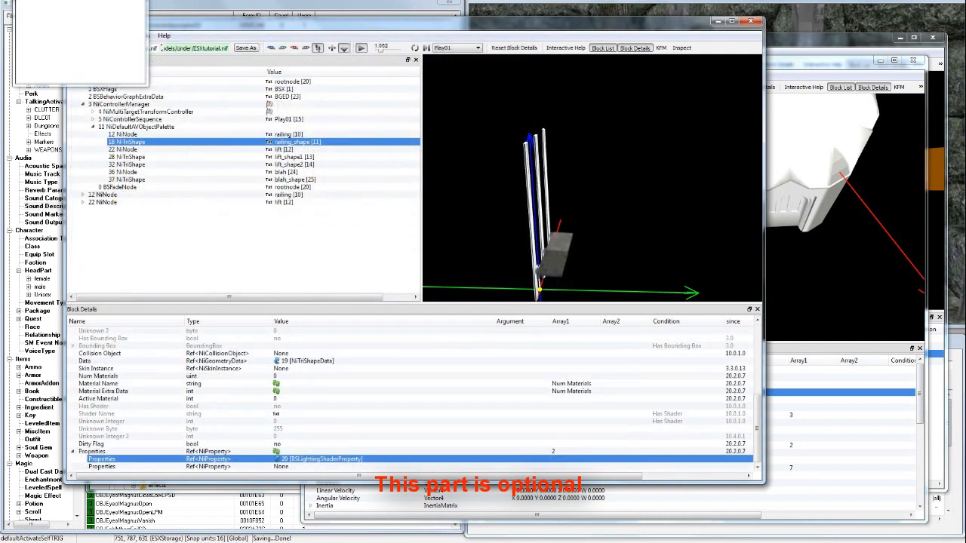
Step: Expand the railing, lift and blah nodes in the block tree and examine the blah node and its shape
click(121, 104)
click(125, 96)
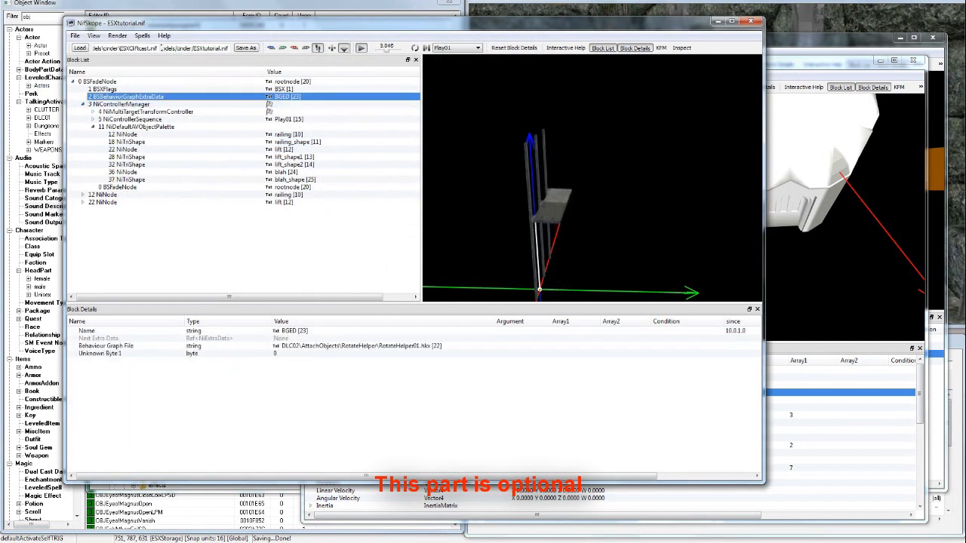
click(82, 202)
click(83, 195)
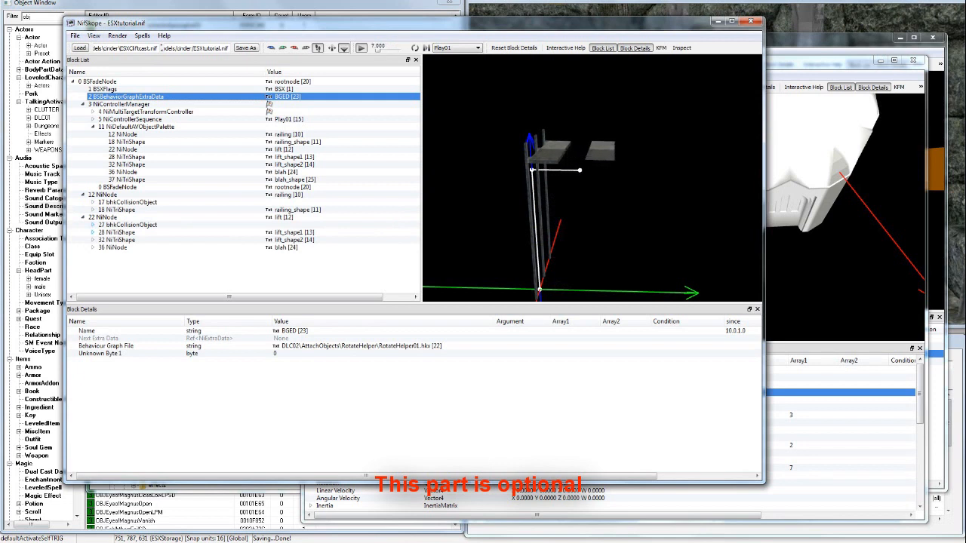
click(93, 248)
click(103, 255)
click(117, 248)
click(131, 255)
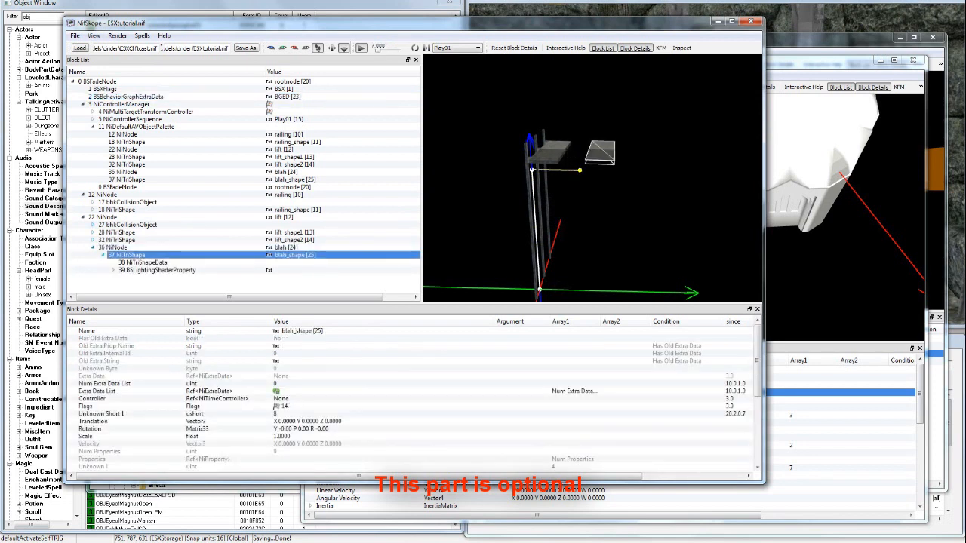
click(117, 248)
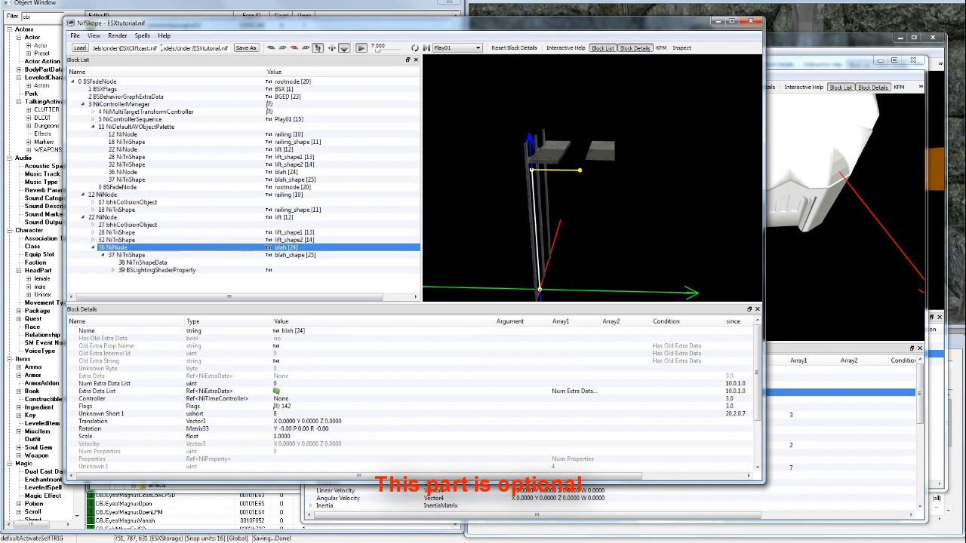
Step: Check the Play01 controller sequence's settings and the times and values of its text keys
click(93, 119)
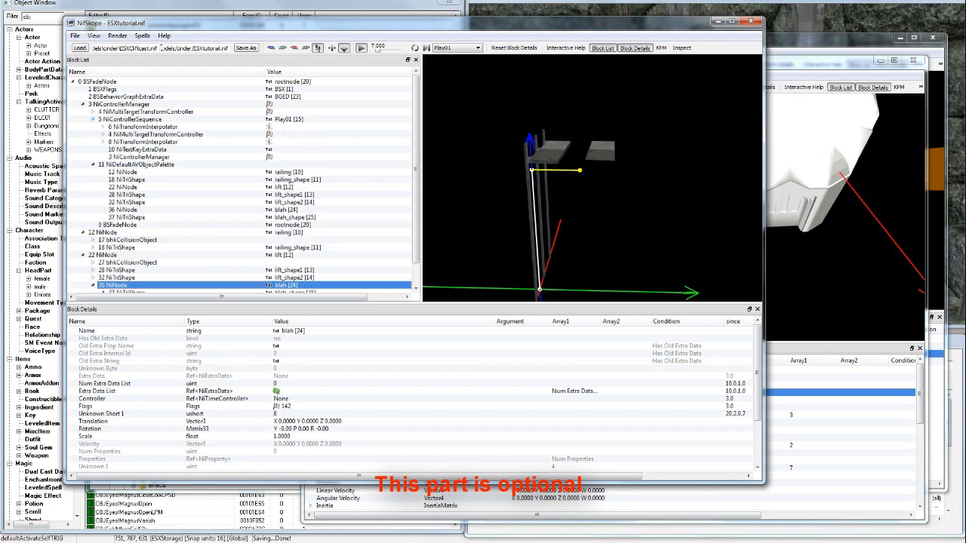
click(132, 119)
scroll(413, 399, down, 2)
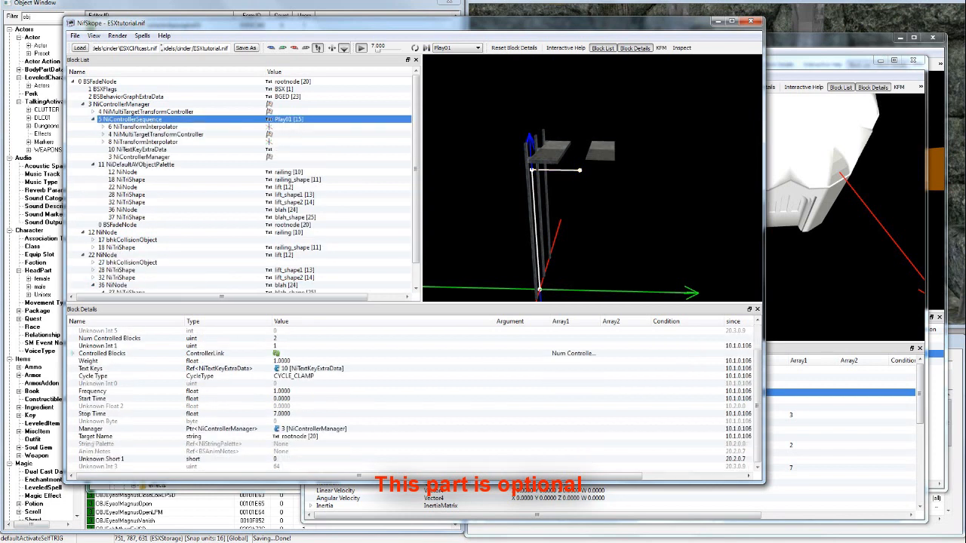
click(141, 150)
click(72, 360)
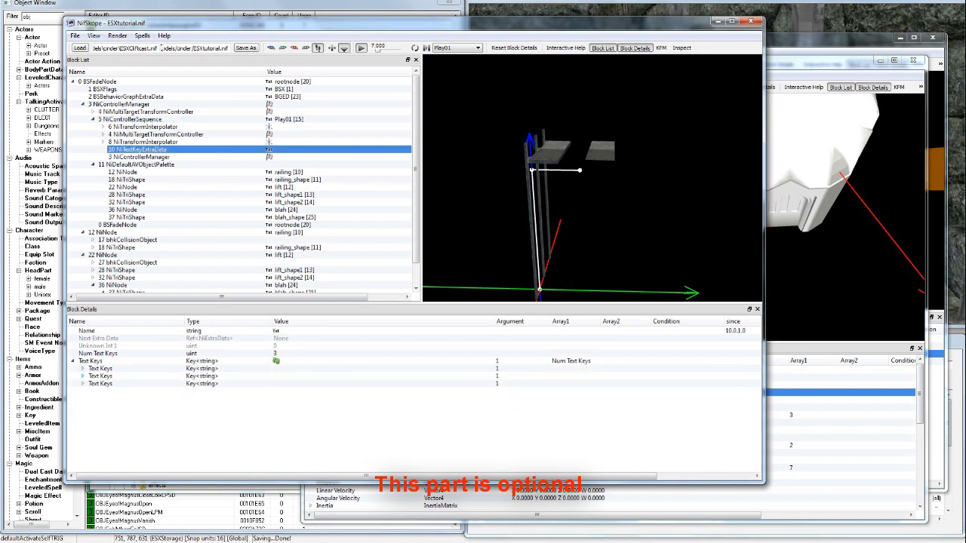
click(82, 383)
click(82, 376)
click(82, 368)
scroll(414, 398, down, 2)
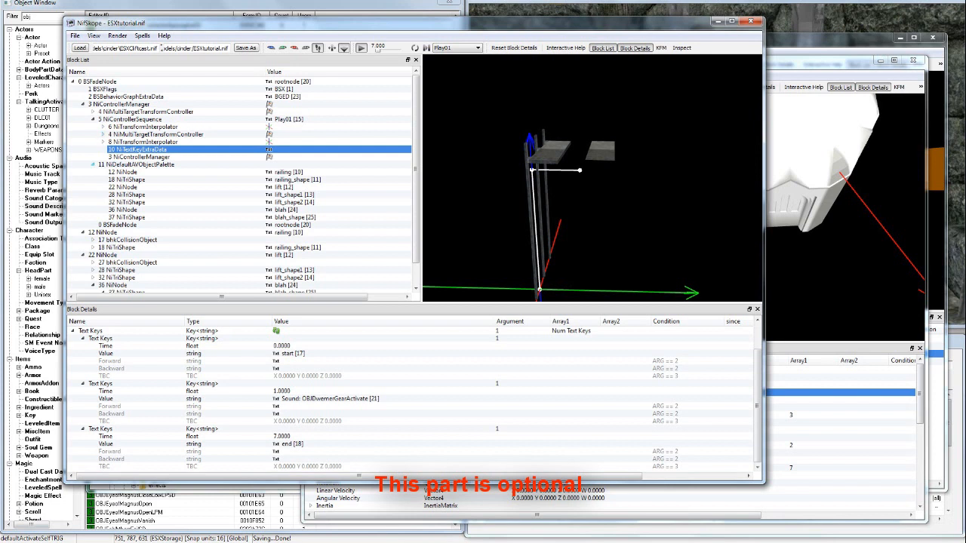
Step: In the transform data of the lift's interpolator 6, set the translation Num Keys to 3 and update the Keys array
click(103, 127)
click(146, 127)
click(146, 135)
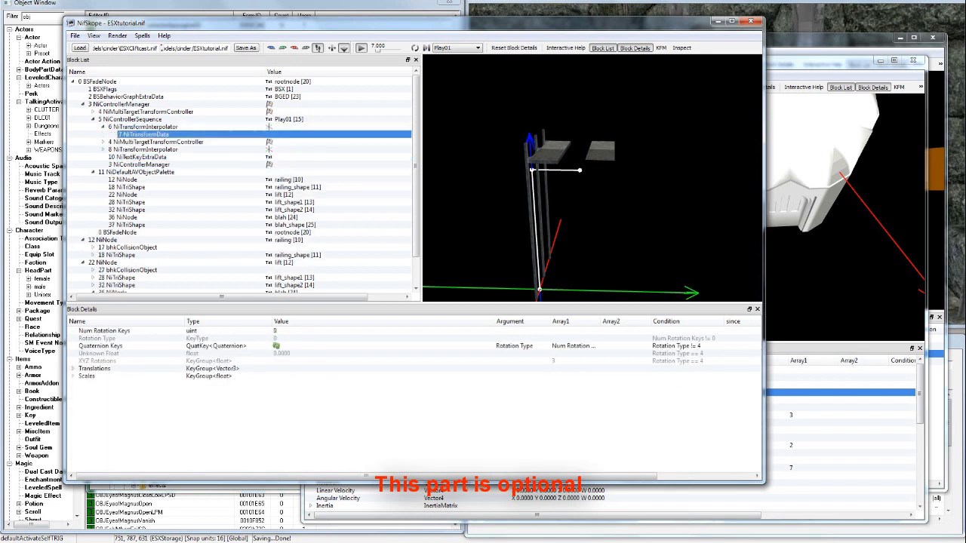
click(73, 368)
double_click(280, 375)
text(3)
click(274, 398)
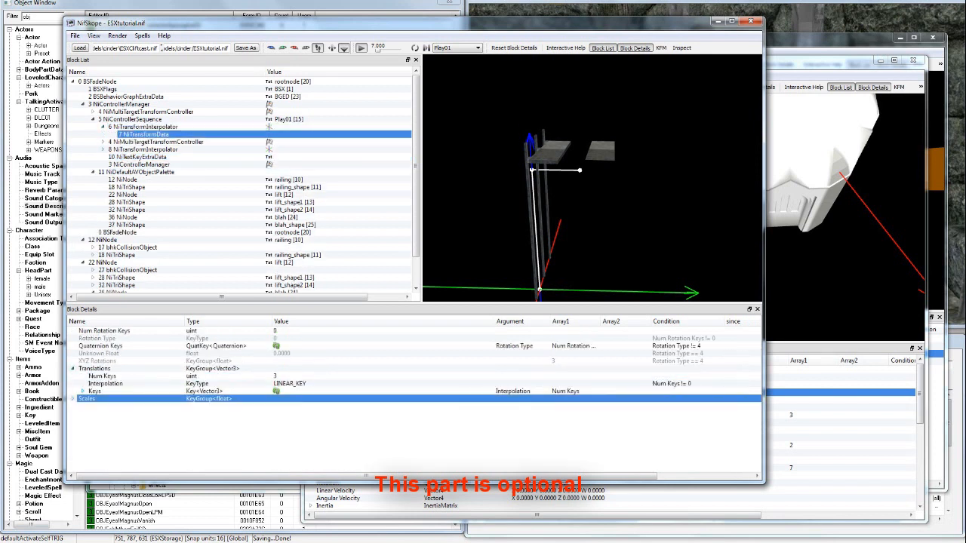
click(82, 390)
click(92, 406)
click(104, 398)
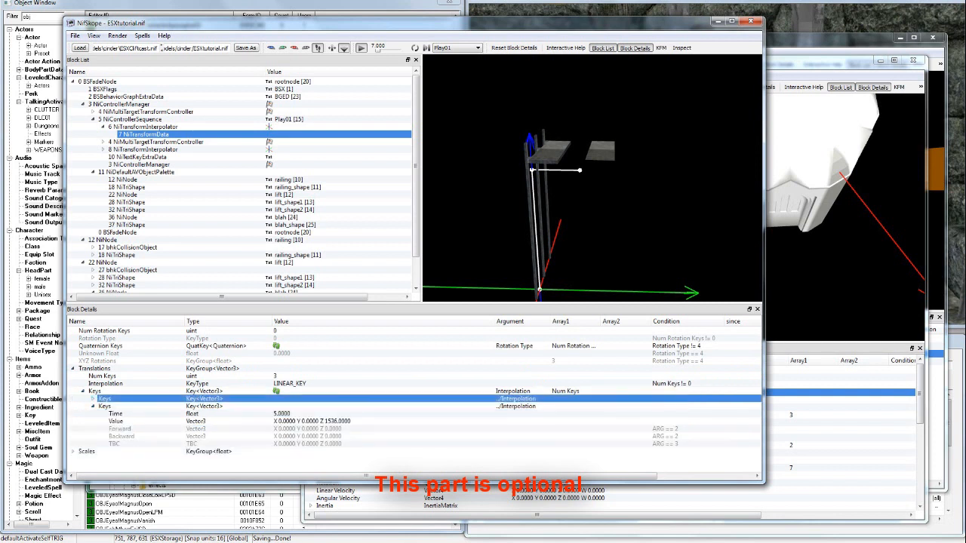
click(276, 391)
click(93, 451)
scroll(281, 436, down, 2)
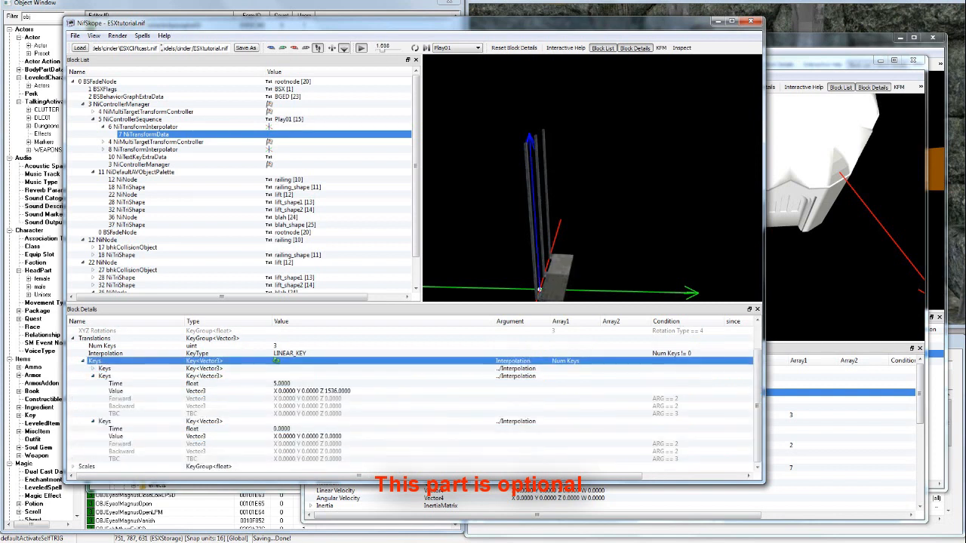
Step: Set the lift's third translation key to Time 7 with a Z value of 1536, and save the mesh
click(282, 429)
double_click(282, 428)
text(7)
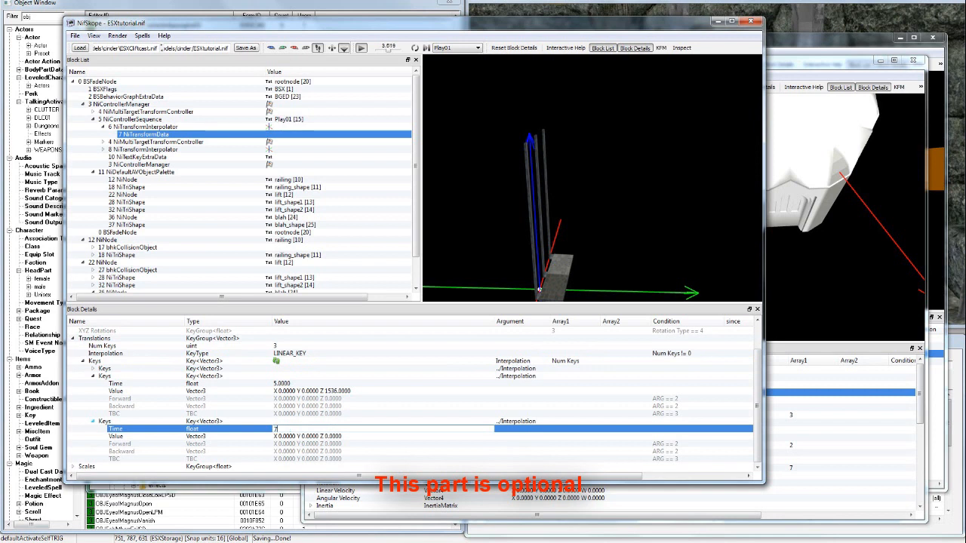
key(Return)
double_click(305, 391)
double_click(447, 391)
key(ctrl+c)
double_click(305, 436)
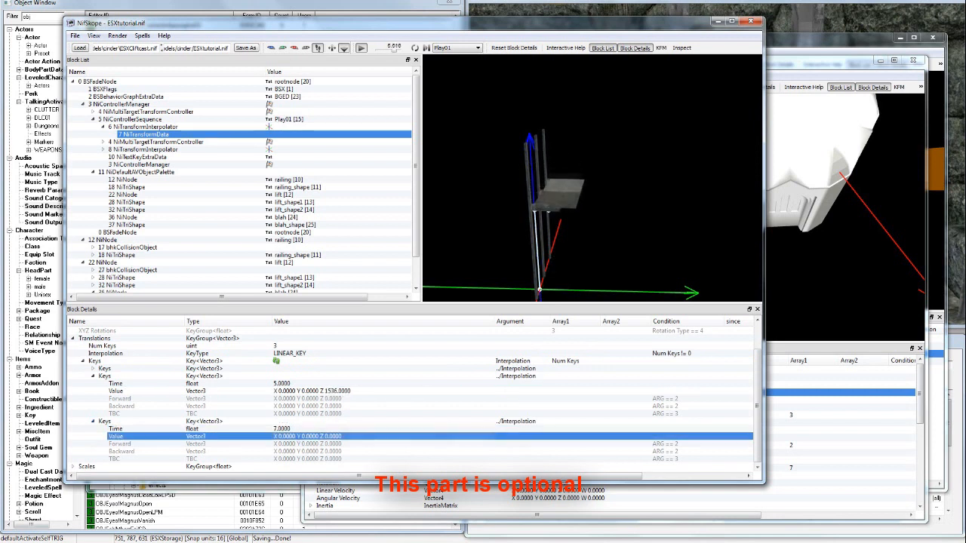
double_click(444, 436)
key(ctrl+v)
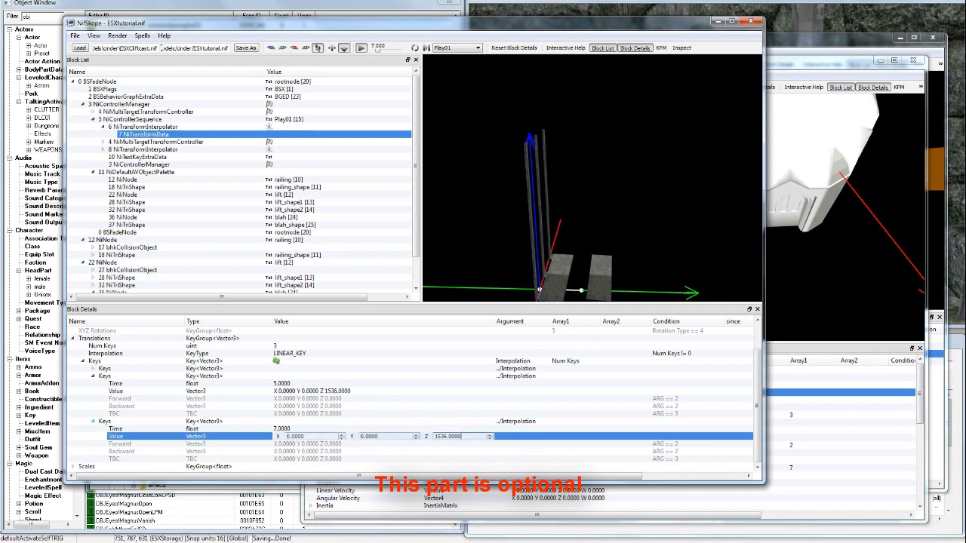
key(Return)
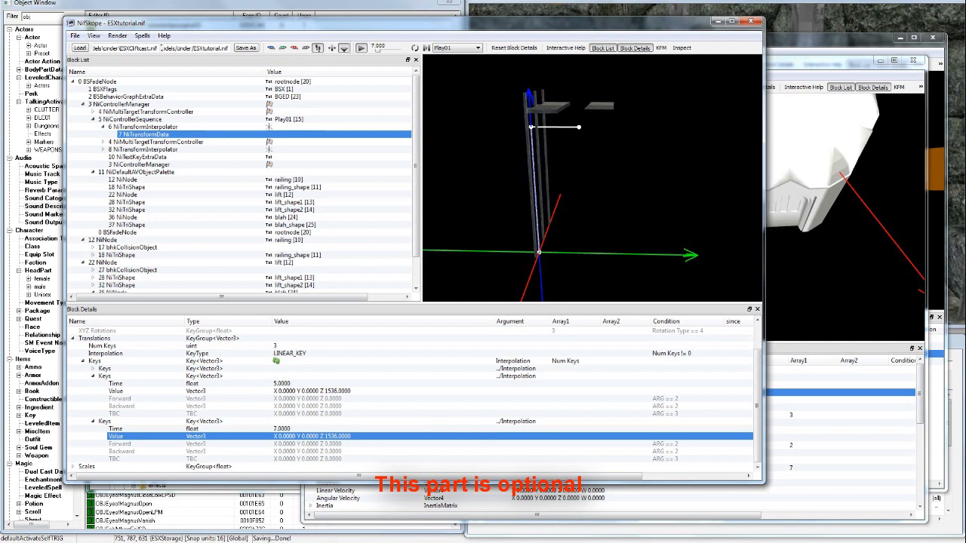
click(75, 35)
click(98, 57)
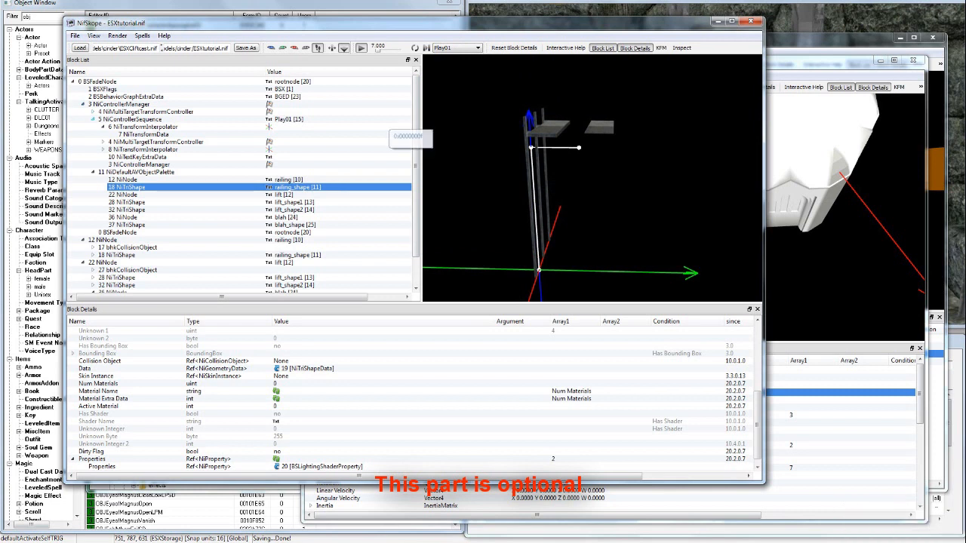
Step: Set the Z component of the blah_shape block's Translation to -8
click(128, 225)
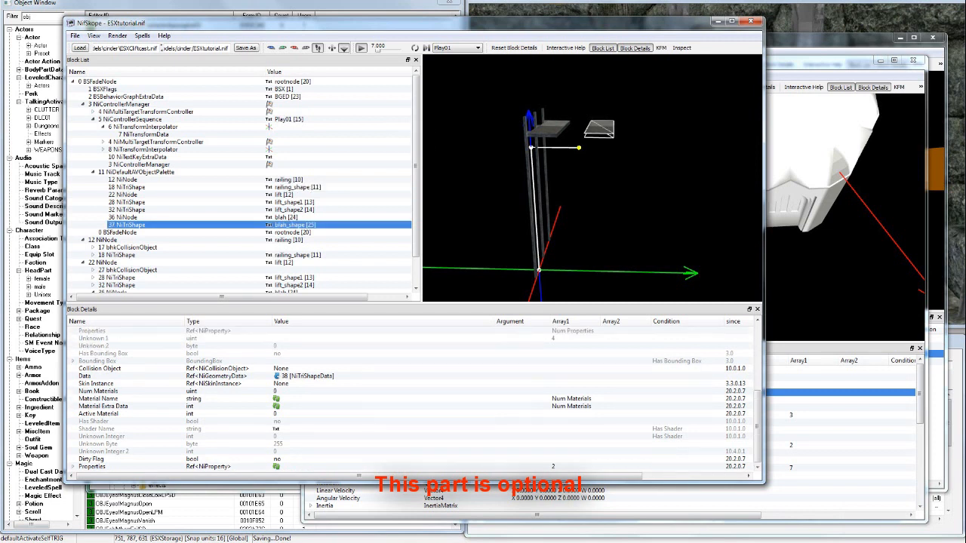
scroll(414, 398, up, 5)
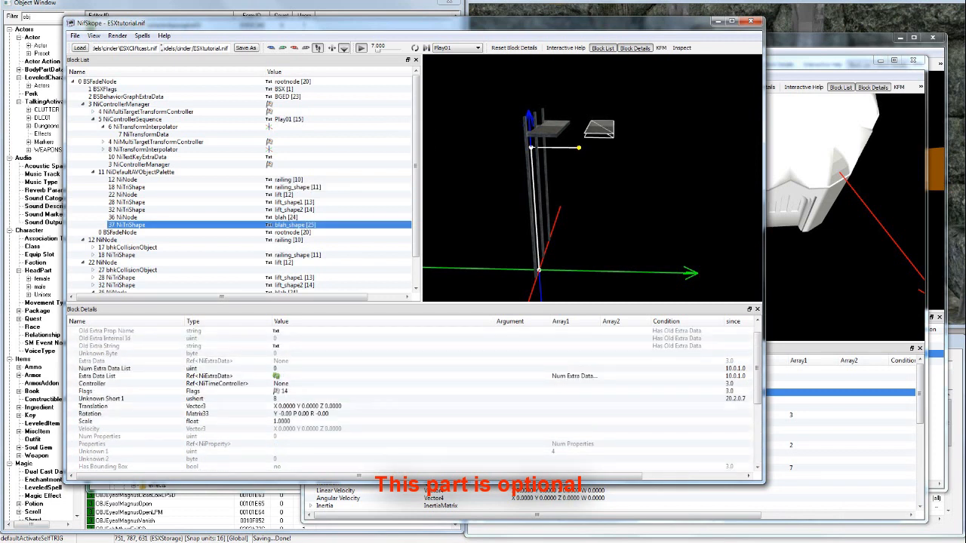
double_click(302, 406)
key(Tab)
key(Tab)
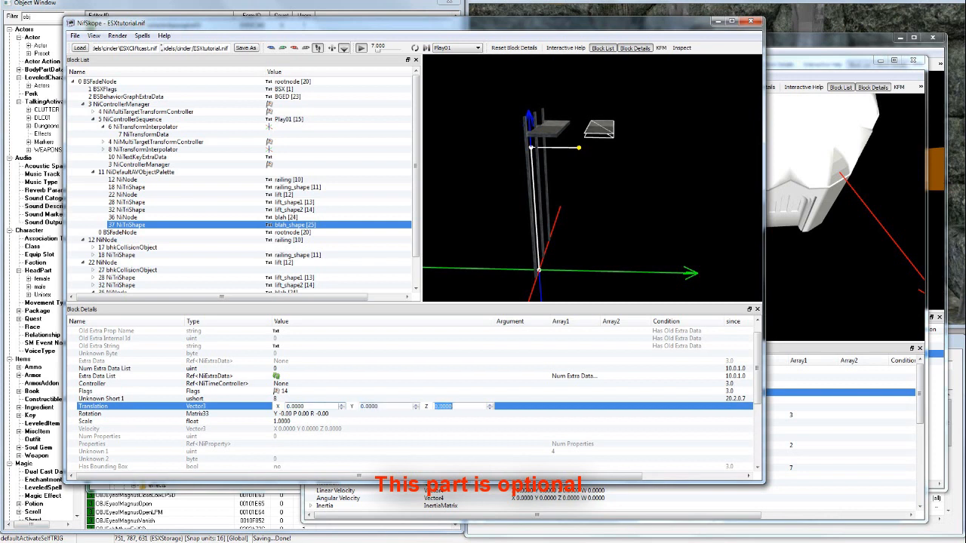
key(BackSpace)
text(-8)
key(Return)
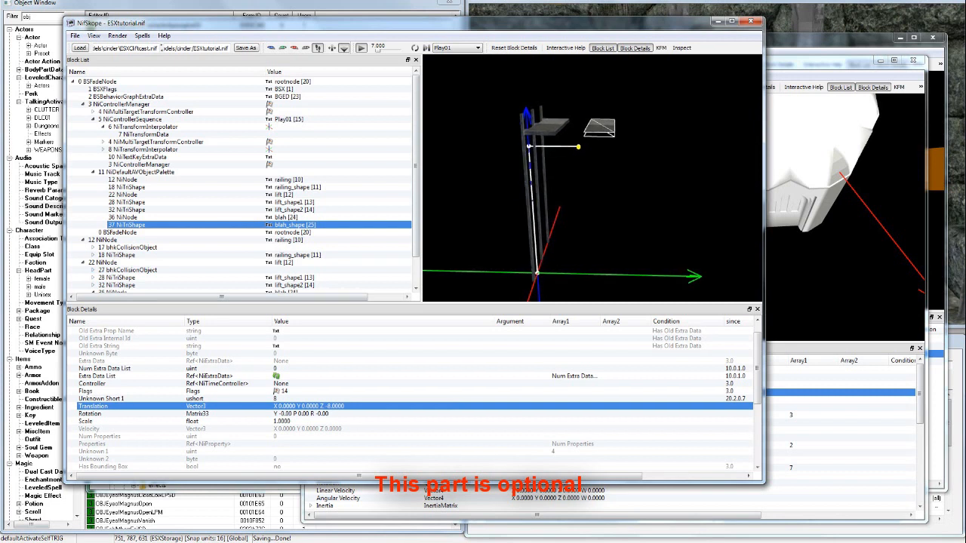
scroll(592, 178, up, 10)
scroll(592, 178, down, 6)
scroll(592, 178, down, 5)
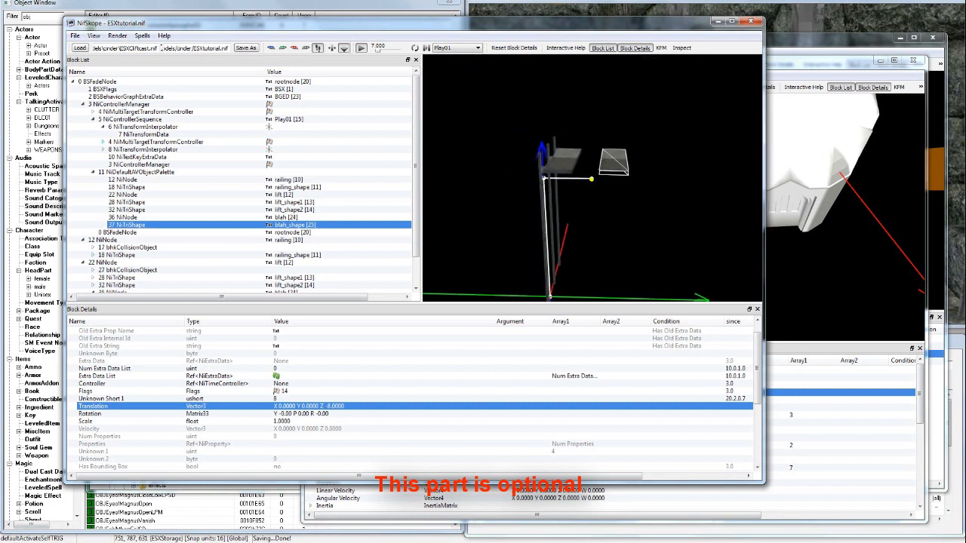
click(592, 179)
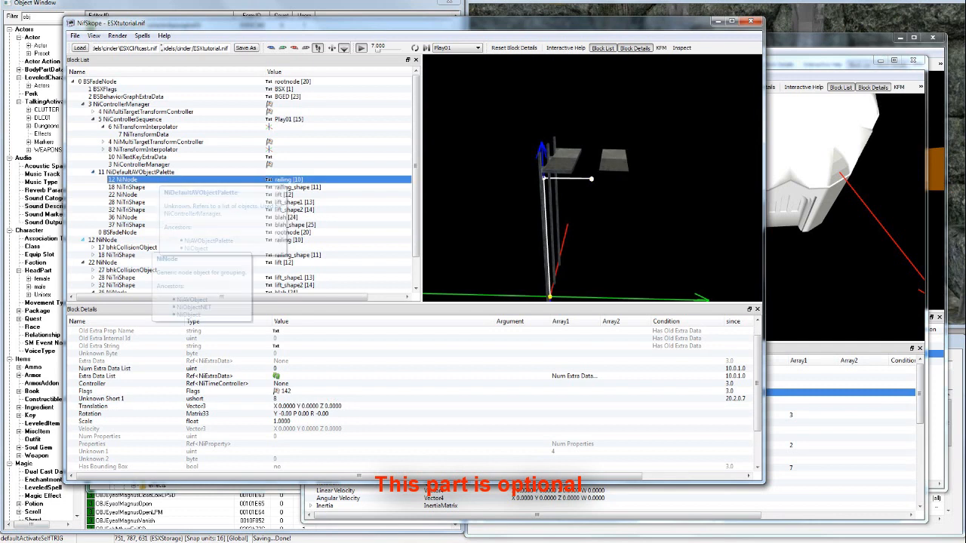
scroll(241, 185, down, 1)
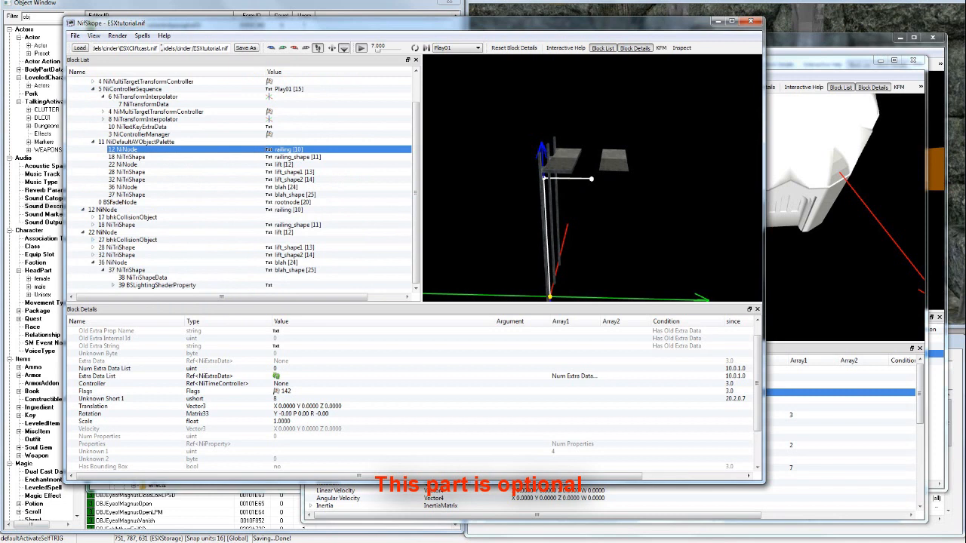
Step: Save the mesh as ESXtutorialpad.nif in the game's Data\meshes\dungeons\esx folder
click(93, 36)
mouse_move(75, 36)
click(97, 58)
key(Return)
click(549, 260)
click(227, 54)
click(212, 153)
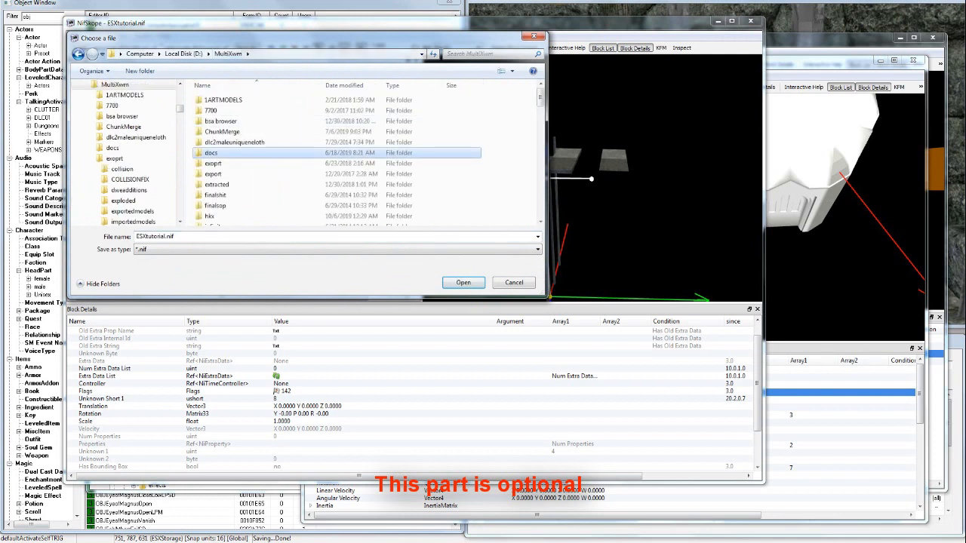
key(m)
key(Return)
key(d)
key(u)
key(Return)
key(e)
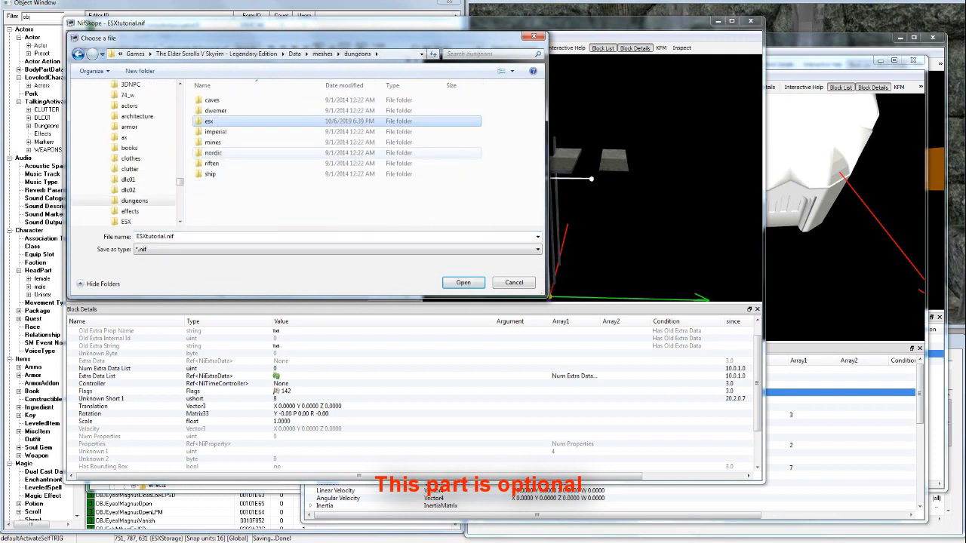
key(Return)
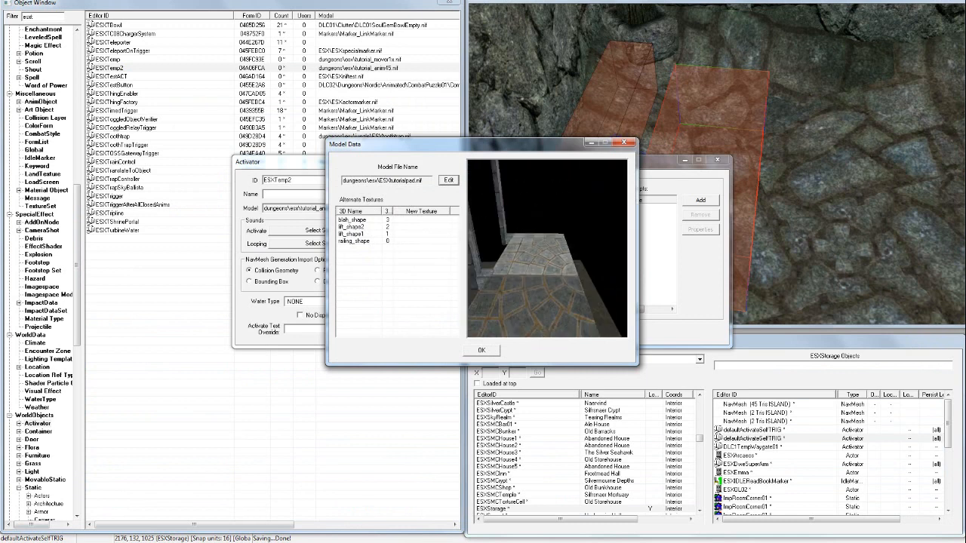
Step: Apply dungeons\esx\ESXtutorialpad.nif as the ESXTemp2 activator's model and place an instance of ESXTemp2 in the ESXStorage cell
click(482, 350)
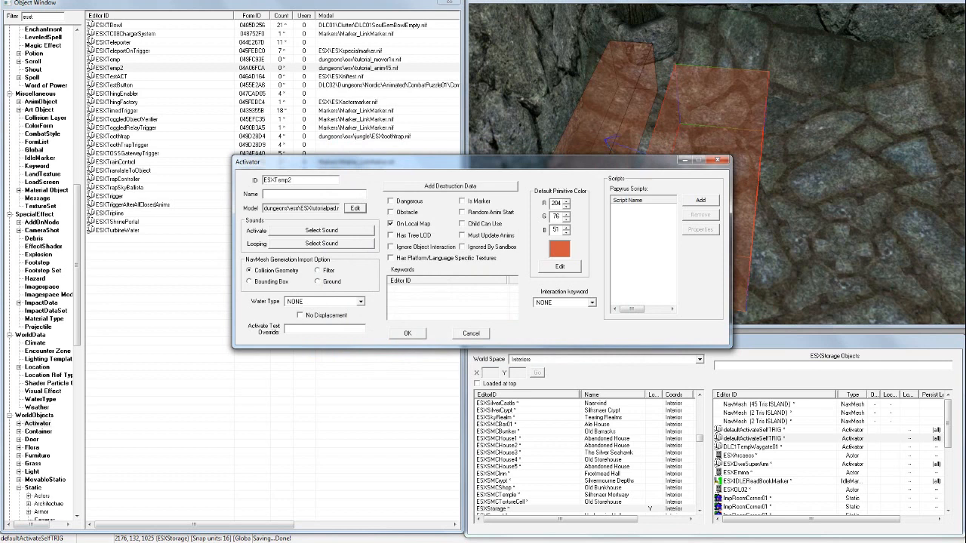
click(407, 333)
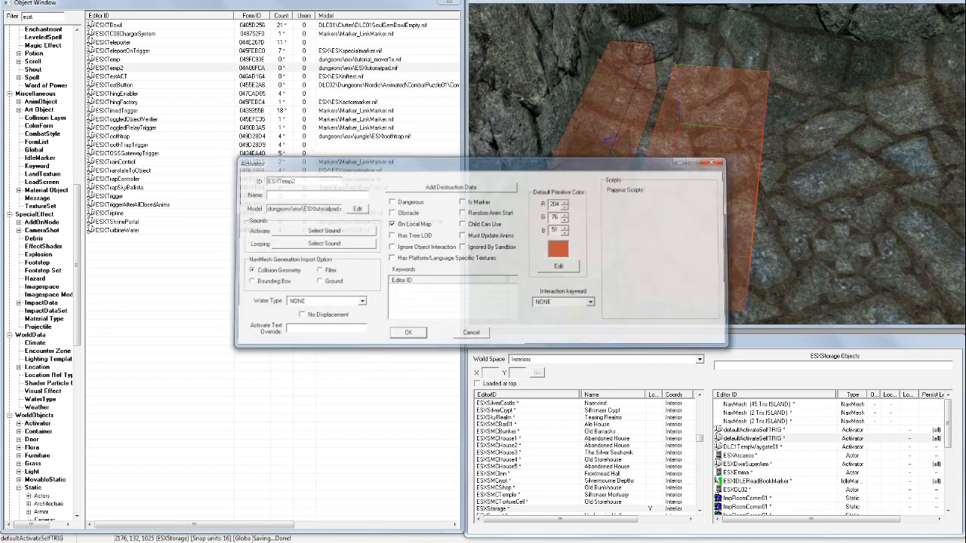
drag(109, 68, 649, 189)
click(572, 305)
Step: From the placed lift's base object, browse for its model file and rename ESXtutorialpad.nif to ESXtutorialpad2.nif
double_click(700, 207)
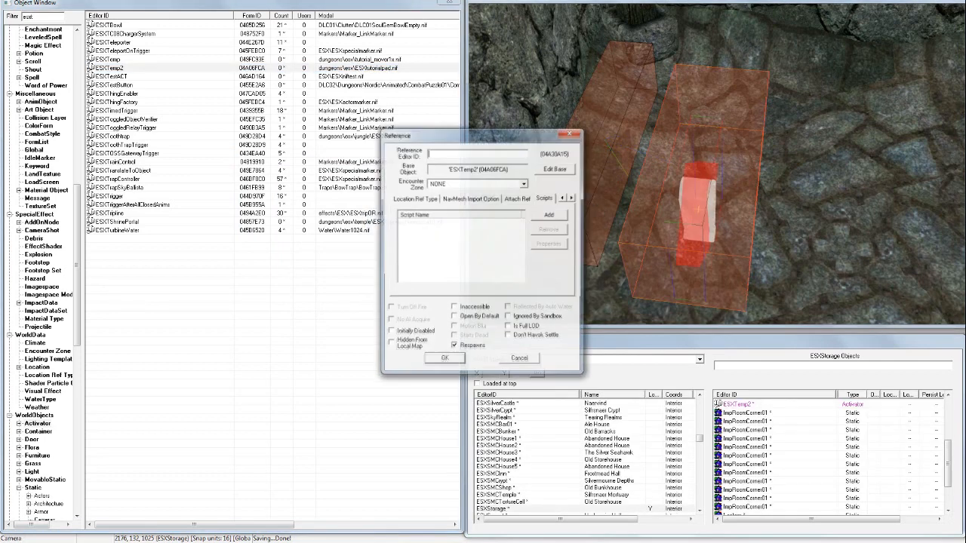
click(558, 168)
click(355, 208)
click(448, 181)
click(423, 287)
scroll(423, 292, down, 3)
click(419, 307)
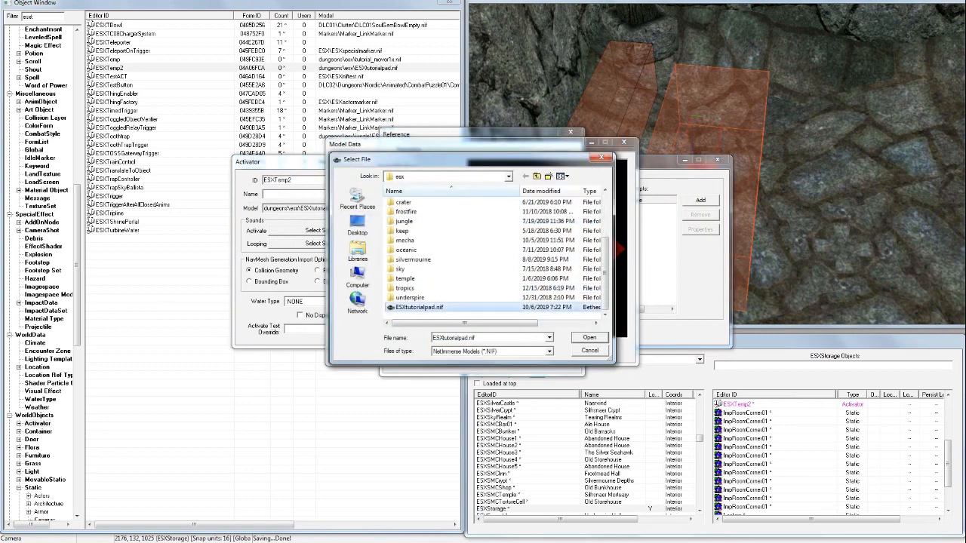
key(F2)
key(Right)
text(2)
key(Return)
Step: Assign ESXtutorialpad2.nif as the ESXTemp2 model and accept the activator and reference settings
double_click(420, 307)
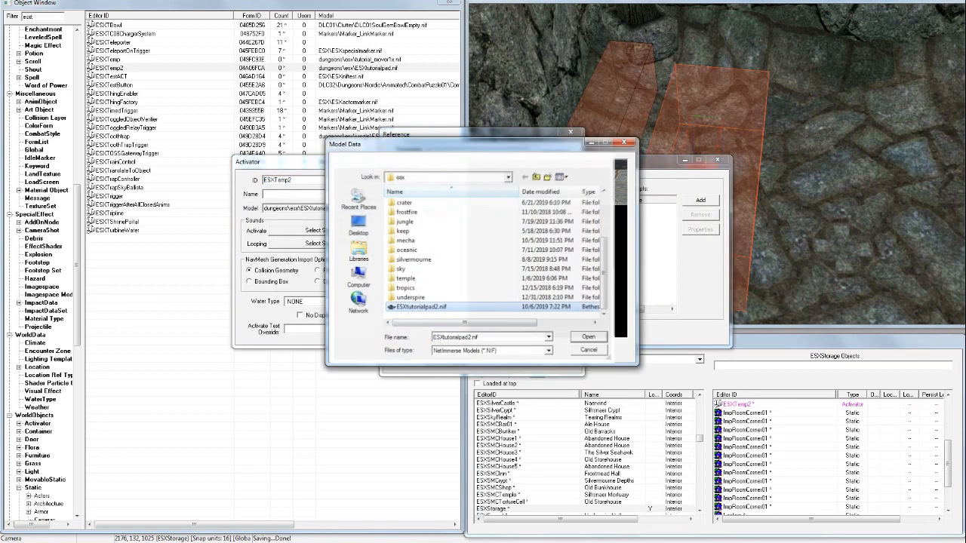
click(482, 351)
click(405, 331)
click(445, 360)
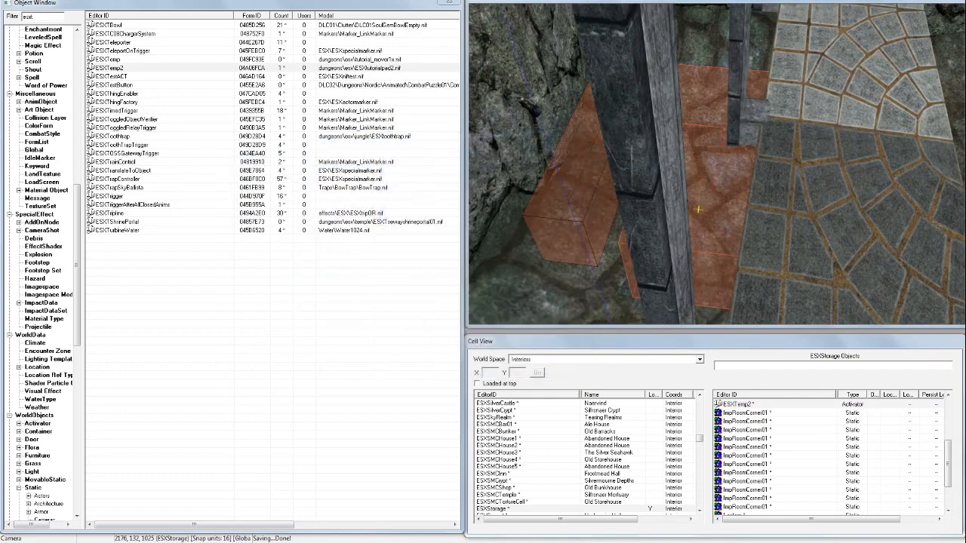
Step: Examine the placed lift platform and the trigger boxes around it in the render view
scroll(695, 160, down, 1)
shift+middle_drag(695, 160, 686, 204)
scroll(651, 162, up, 3)
click(754, 218)
scroll(754, 219, up, 3)
shift+middle_drag(754, 219, 678, 226)
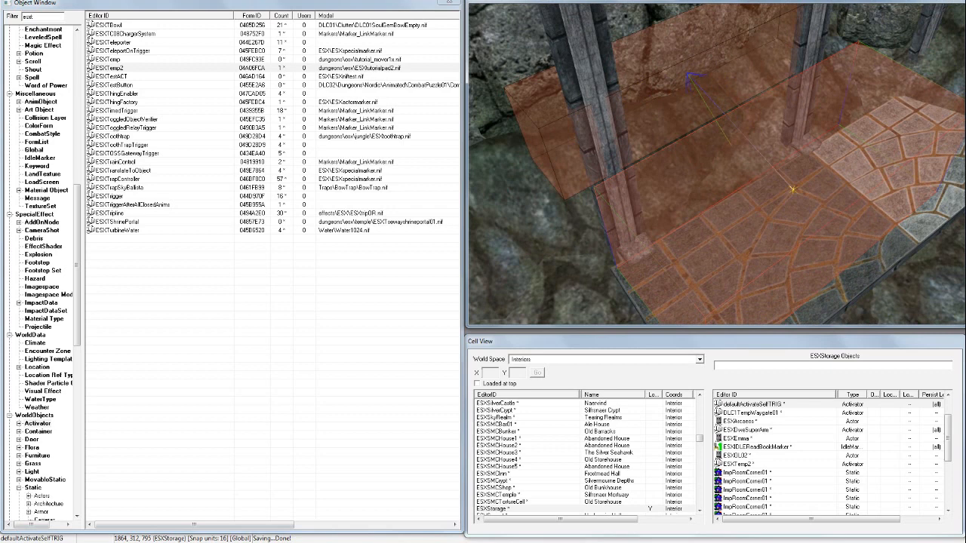
Step: Switch to ESXtutorialpad.nif in NifSkope and check the Behaviour Graph File of its BSBehaviorGraphExtraData block
mouse_move(173, 542)
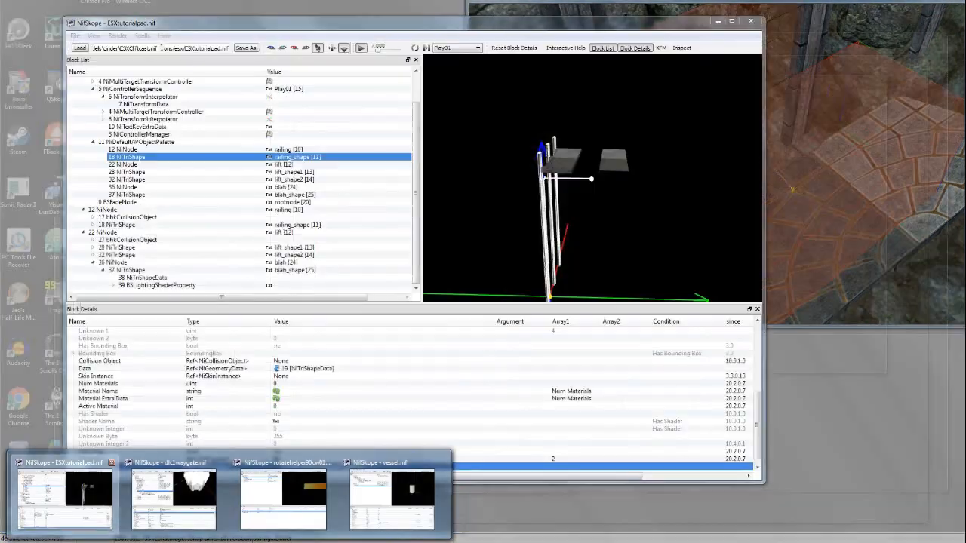
click(63, 500)
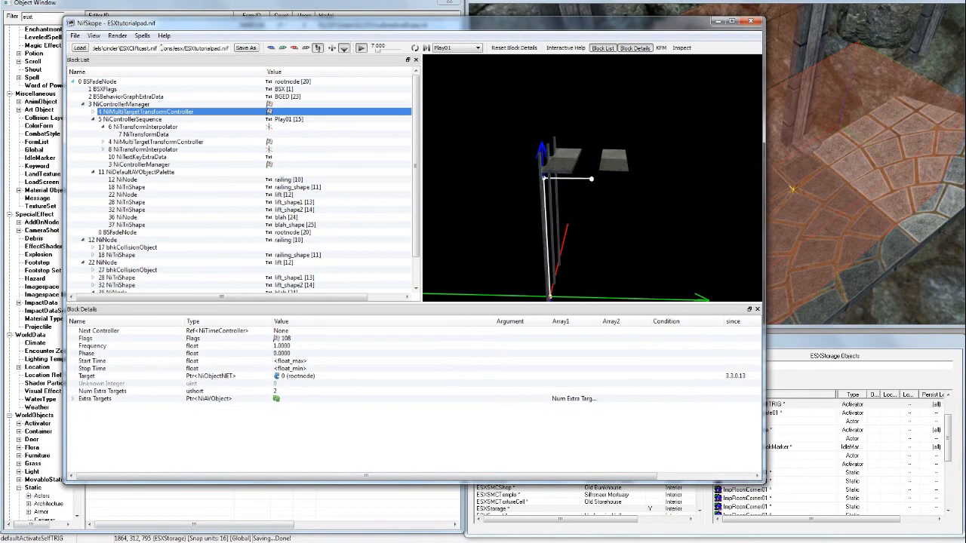
click(100, 82)
click(104, 89)
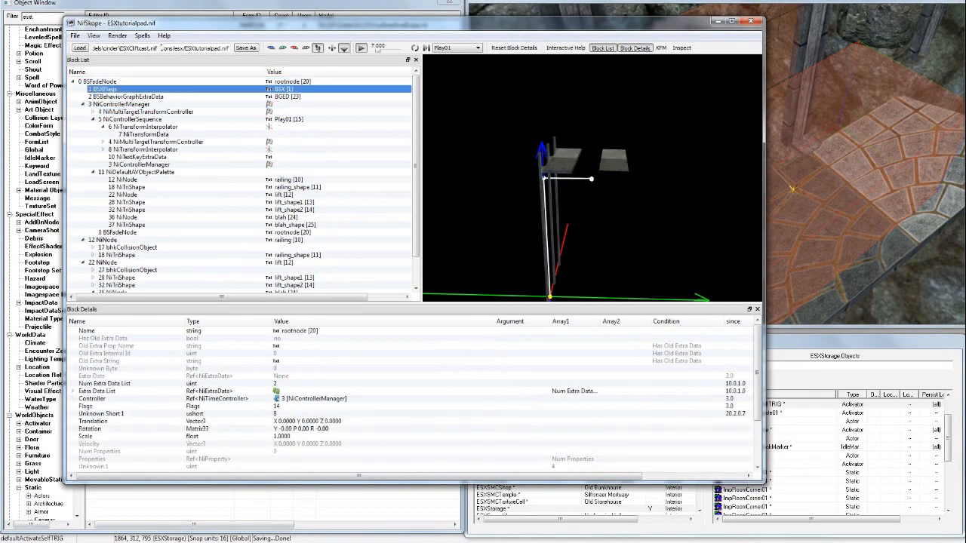
click(127, 96)
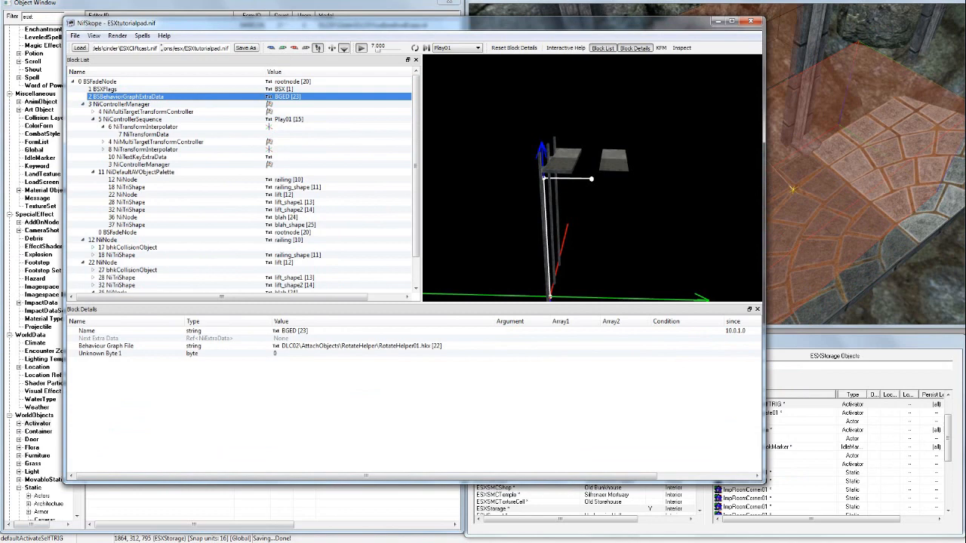
click(332, 345)
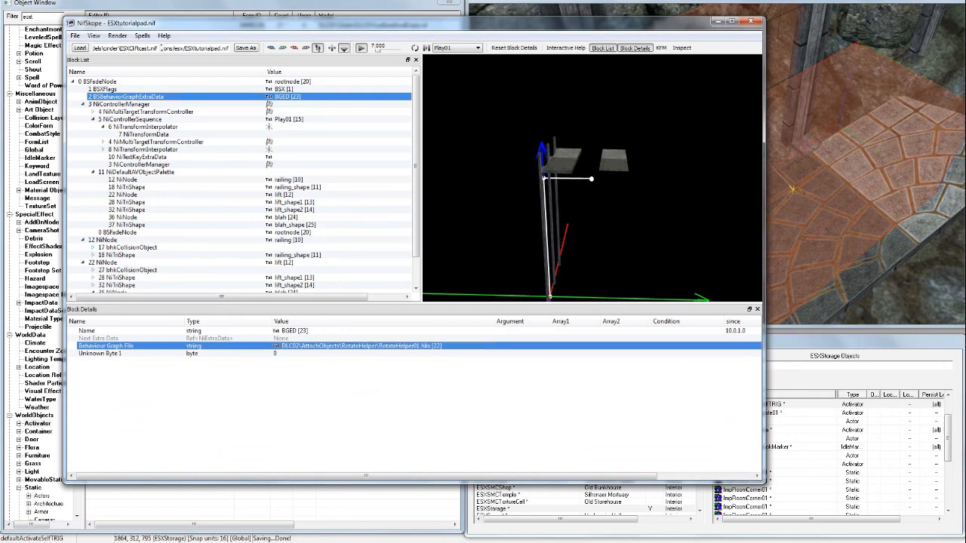
click(716, 21)
Step: Back in the Creation Kit, open the UTILDoStuff trigger's reference and view the source of its script
double_click(699, 69)
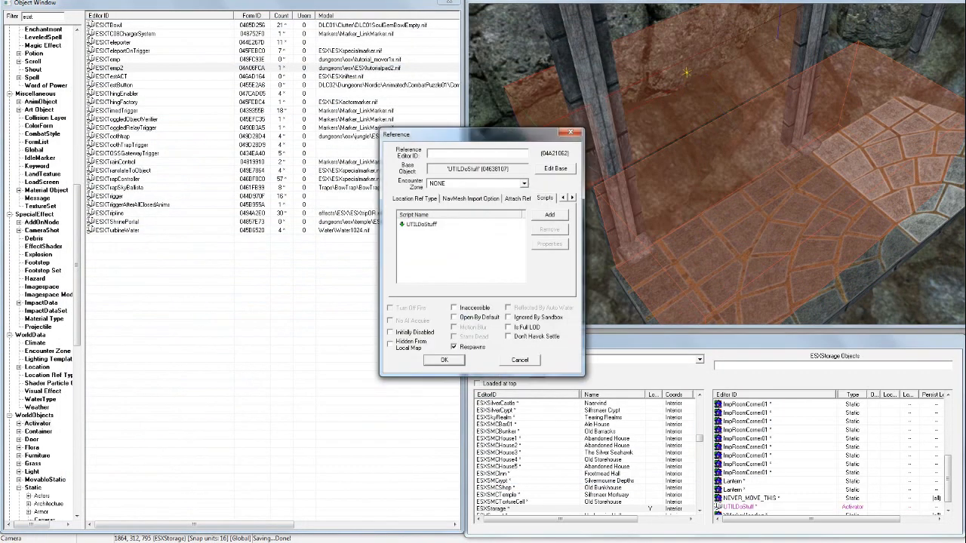
right_click(456, 225)
click(490, 279)
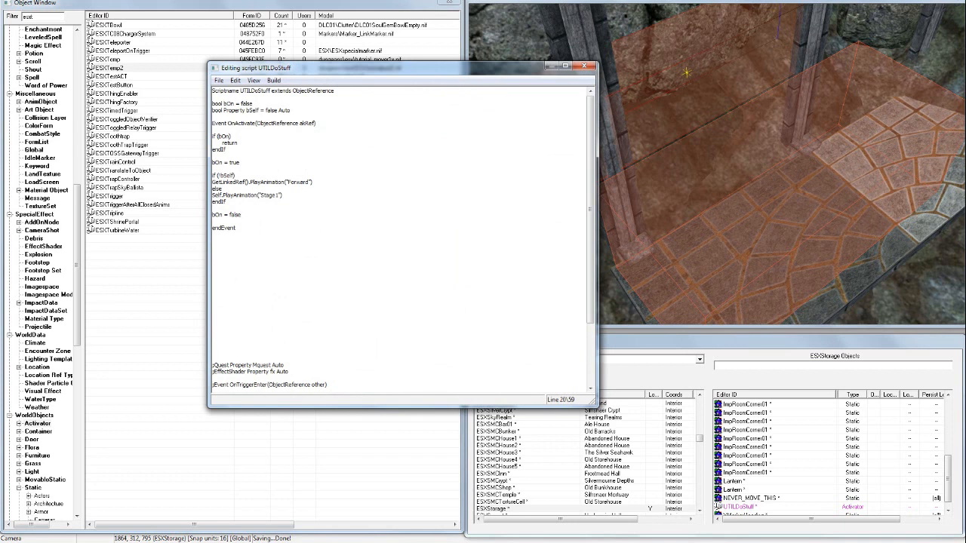
click(583, 66)
Step: Add a linked reference from the UTILDoStuff trigger to the ESXTemp2 lift in ESXStorage, with keyword NONE
click(563, 198)
click(563, 198)
click(562, 198)
click(563, 197)
click(563, 197)
click(562, 198)
click(562, 198)
click(441, 198)
right_click(455, 241)
click(473, 247)
click(457, 168)
double_click(686, 72)
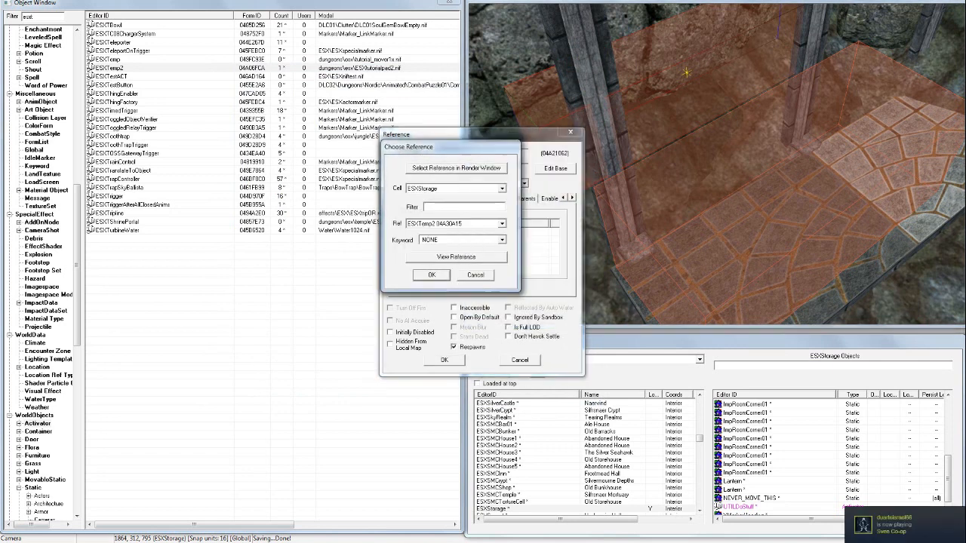
key(Return)
Step: Review the UTILDoStuff script source again, highlighting its OnActivate event line
click(571, 198)
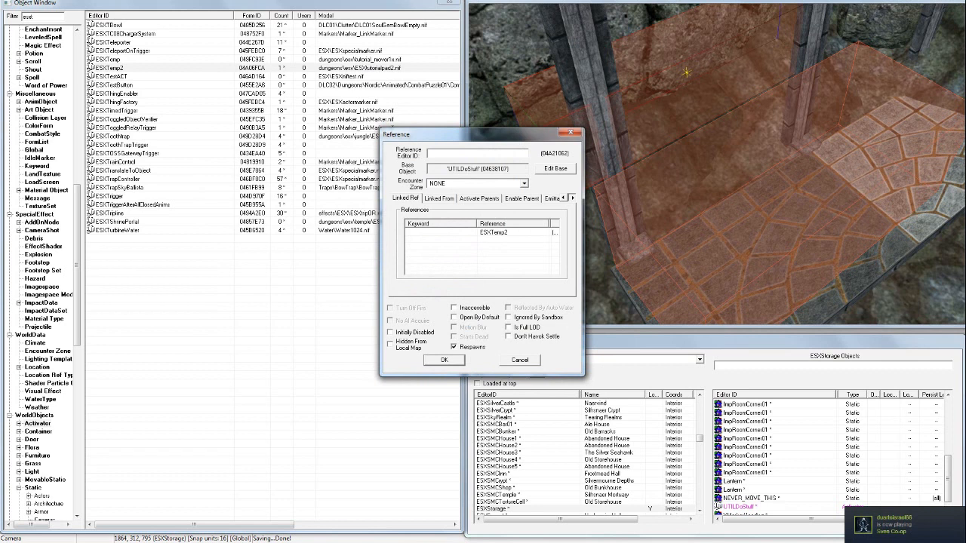
click(544, 197)
right_click(436, 224)
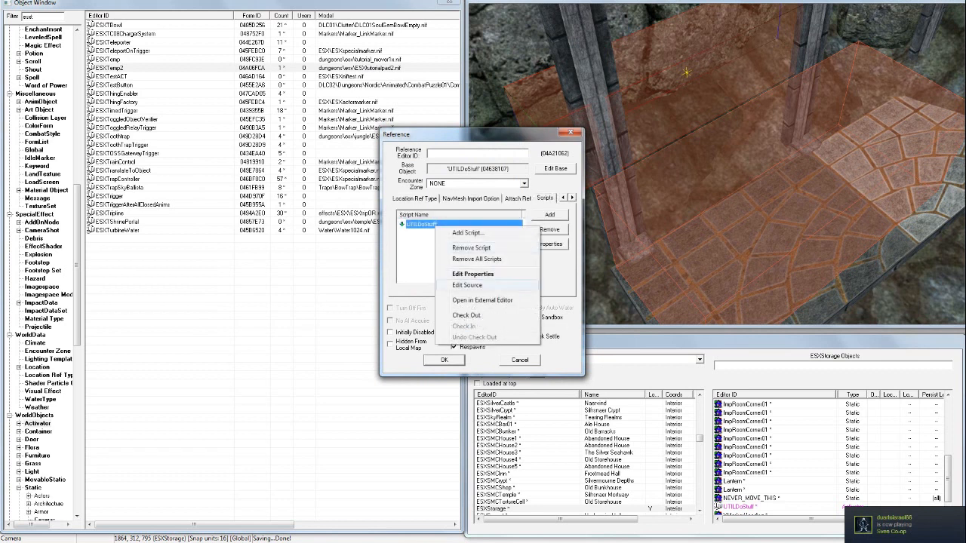
click(466, 286)
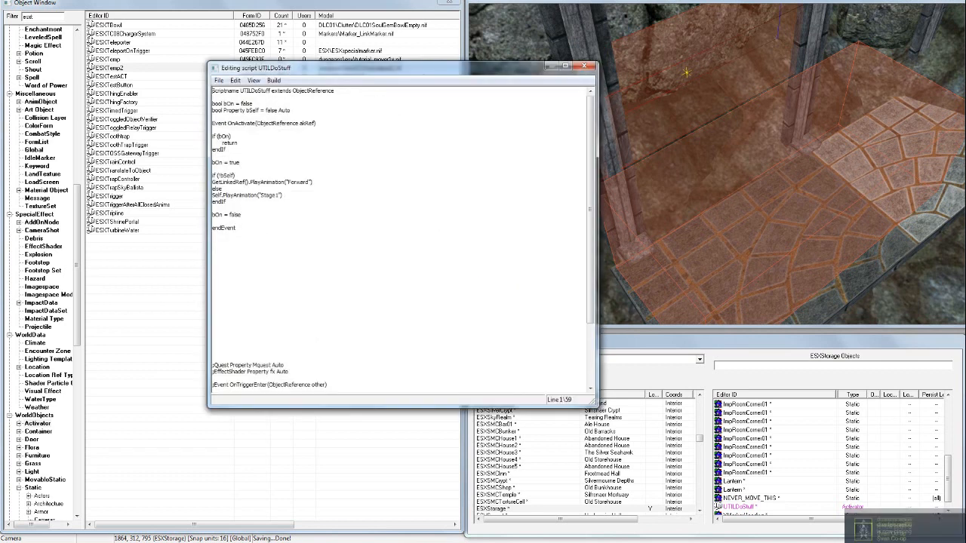
drag(377, 68, 336, 111)
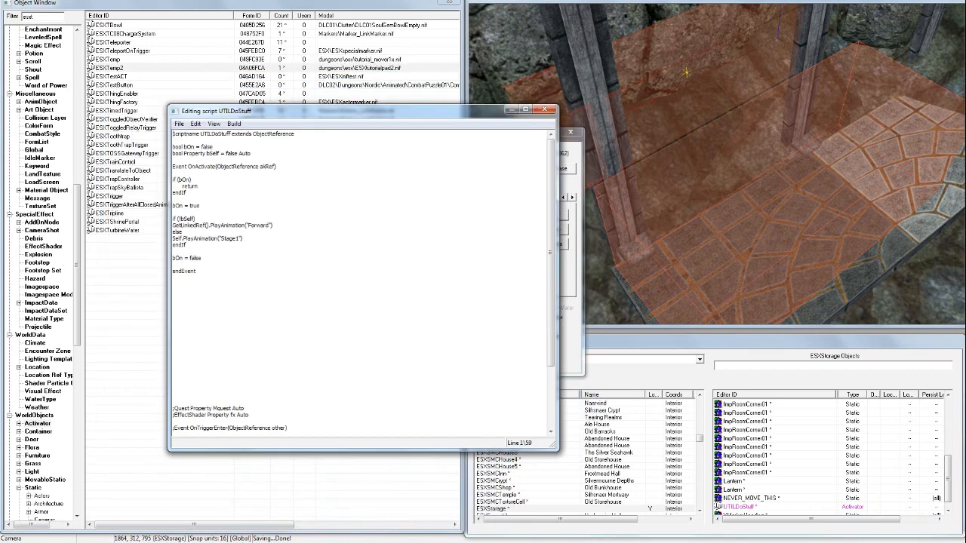
mouse_move(277, 166)
mouse_down()
mouse_move(172, 166)
mouse_move(278, 166)
mouse_up()
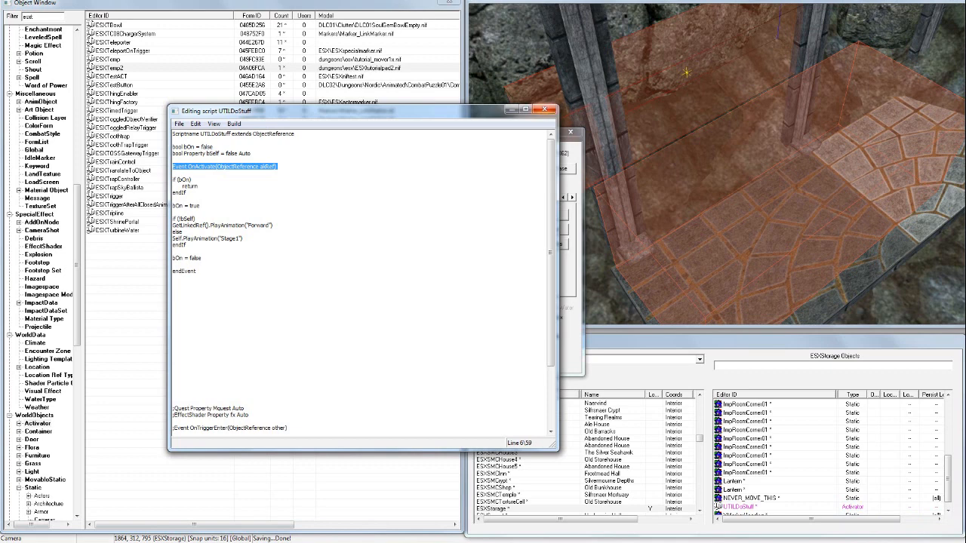
click(544, 110)
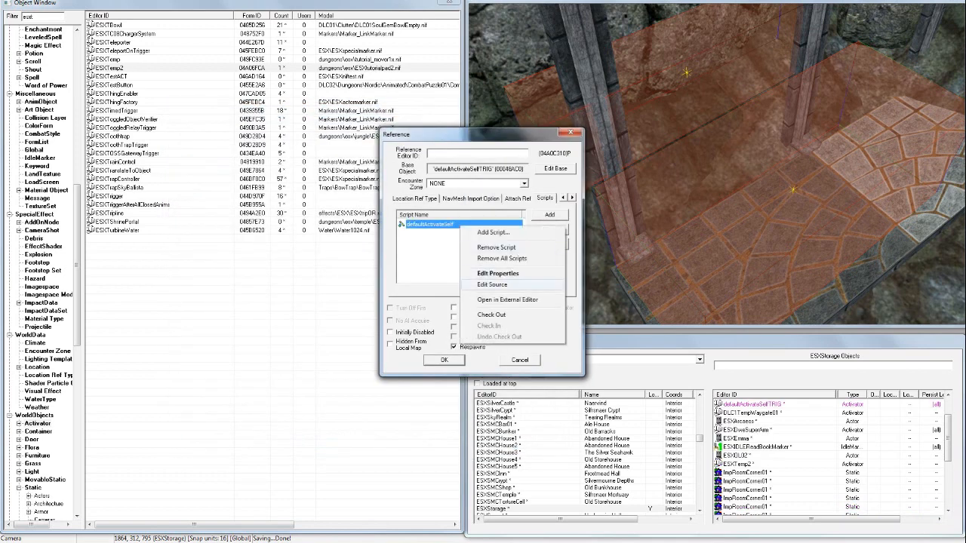
Step: Review the source of the defaultActivateSelf script on the defaultActivateSelfTRIG trigger, and close that trigger's reference
click(492, 285)
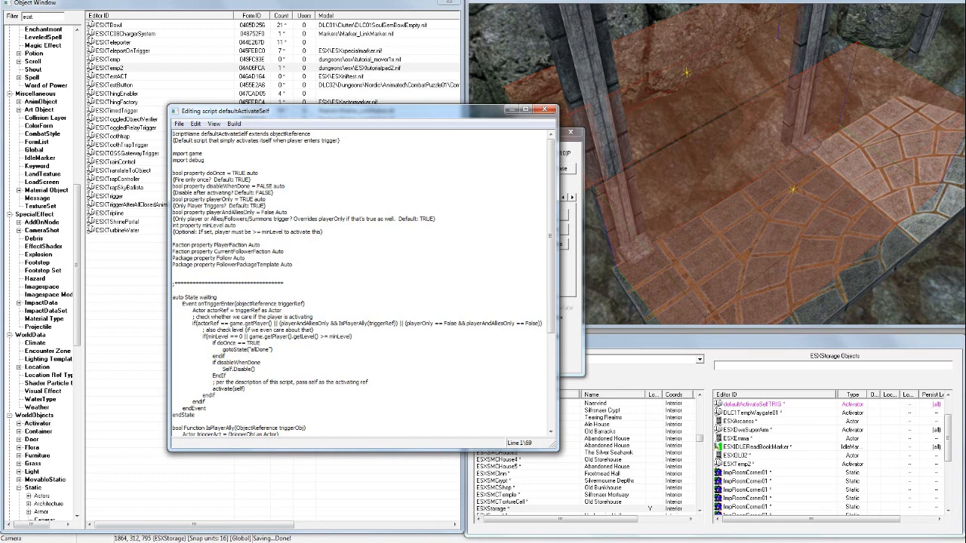
double_click(216, 304)
click(544, 109)
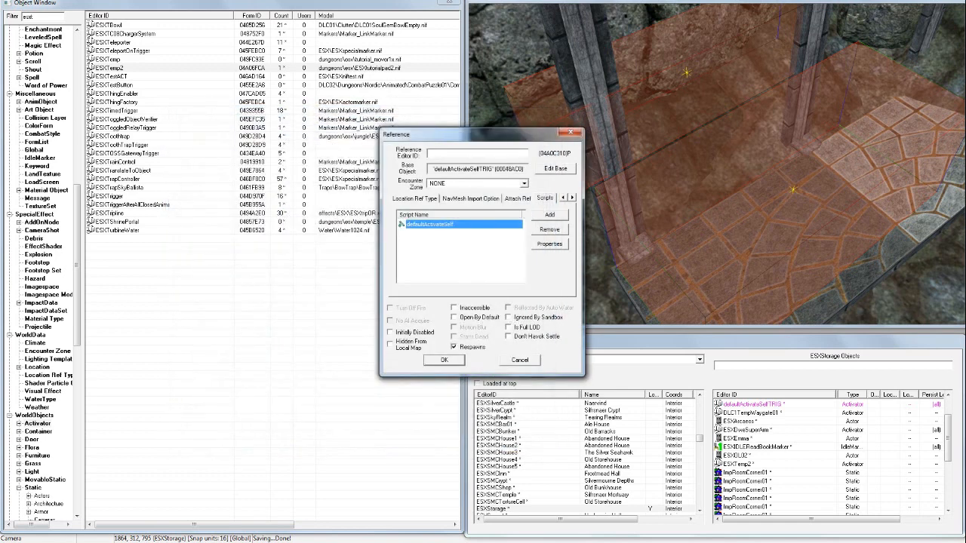
drag(505, 134, 397, 135)
click(455, 198)
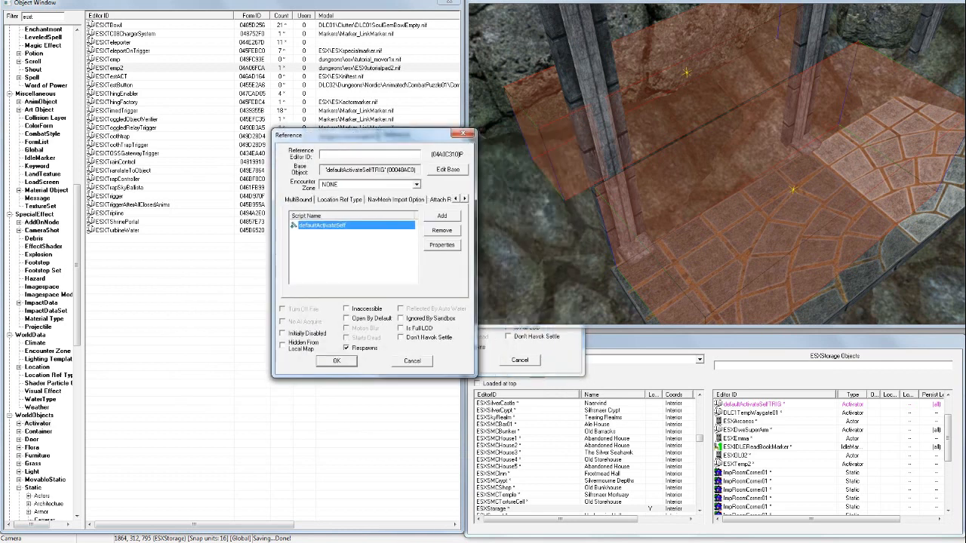
click(556, 352)
click(332, 136)
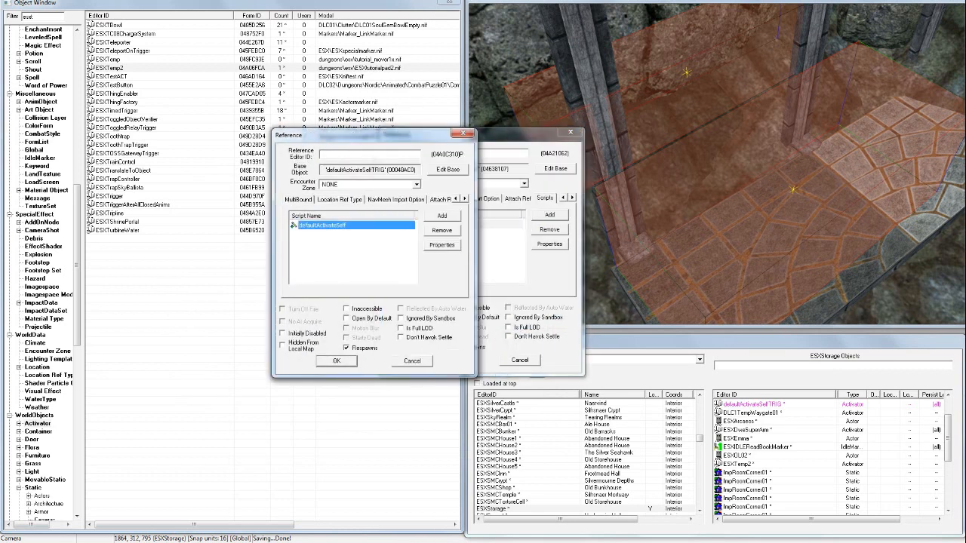
click(463, 133)
Step: Check the activate parent entry of the UTILDoStuff trigger, including its reference and activation delay
click(562, 198)
click(563, 198)
click(562, 198)
click(563, 198)
click(563, 198)
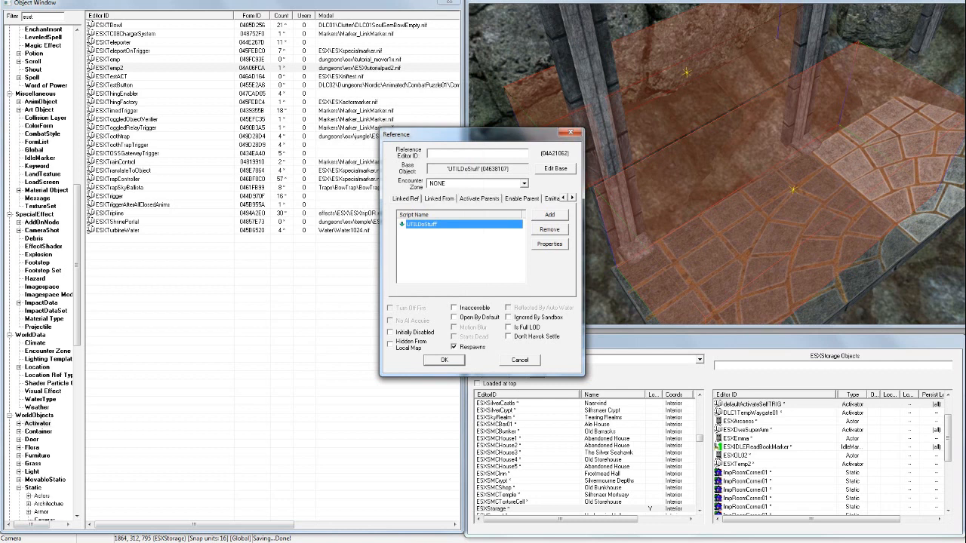
click(478, 198)
double_click(460, 223)
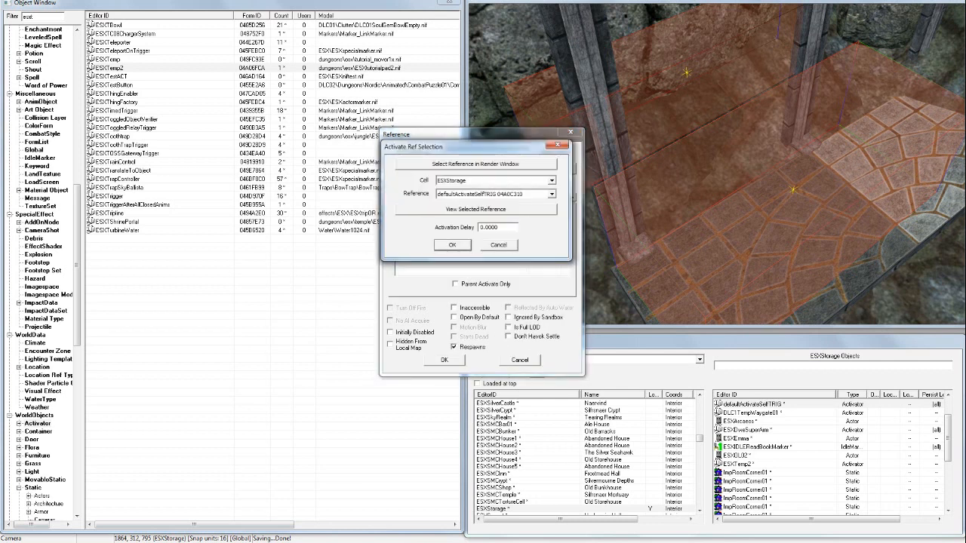
click(452, 244)
Step: Open the UTILDoStuff script's source from the trigger's attached scripts
click(572, 198)
click(572, 198)
click(571, 198)
click(571, 198)
click(571, 197)
click(572, 198)
click(545, 198)
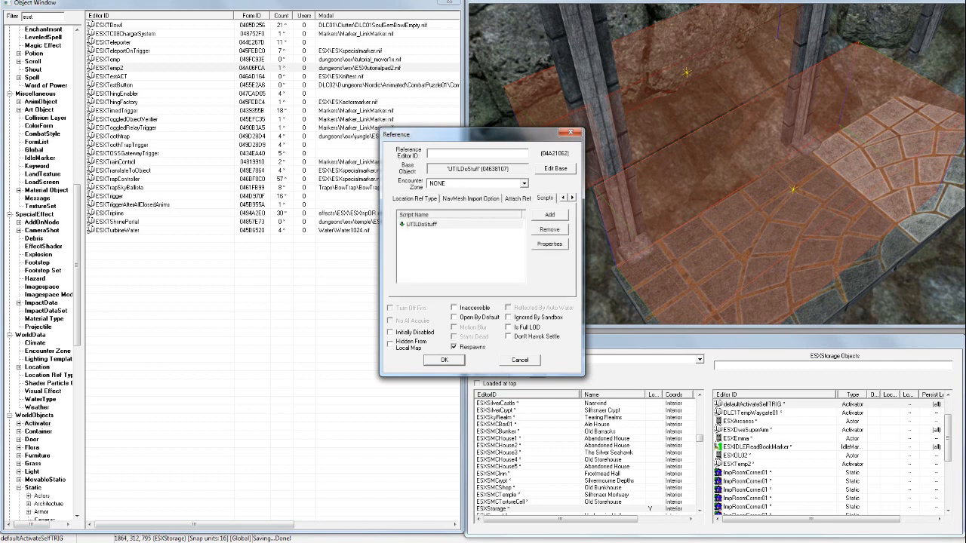
right_click(412, 224)
click(475, 281)
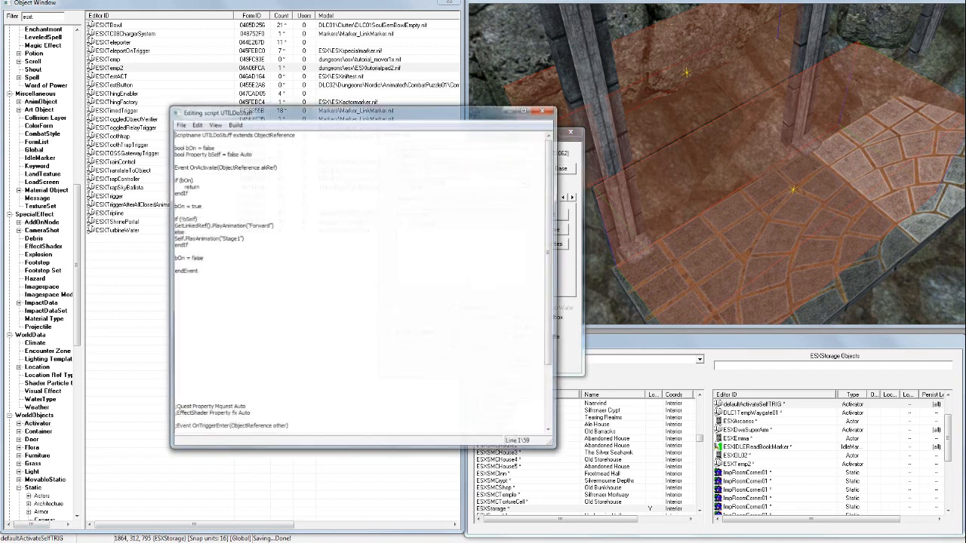
Step: Review the script's two PlayAnimation branches, highlighting the linked-reference call and the Self.PlayAnimation("Stage1") line
triple_click(229, 225)
click(229, 226)
double_click(232, 225)
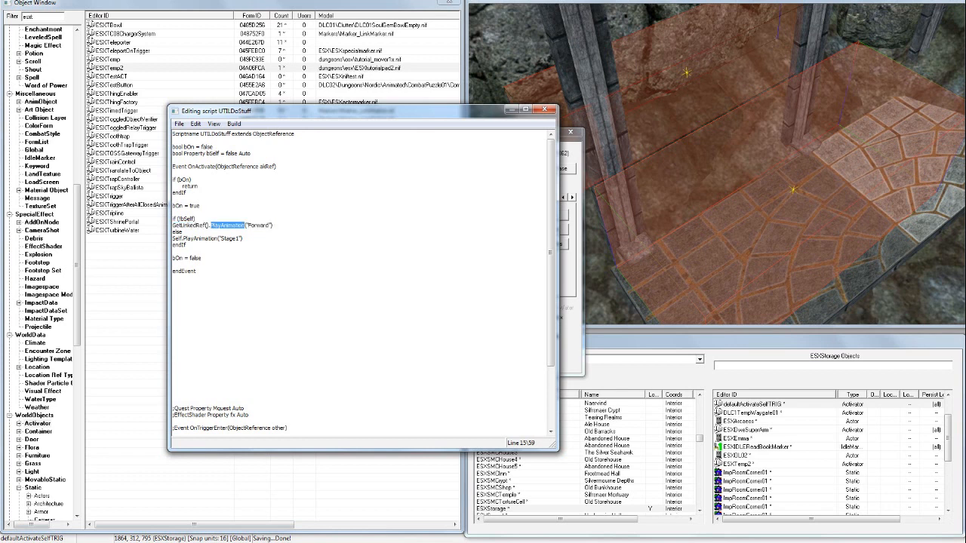
drag(243, 238, 172, 238)
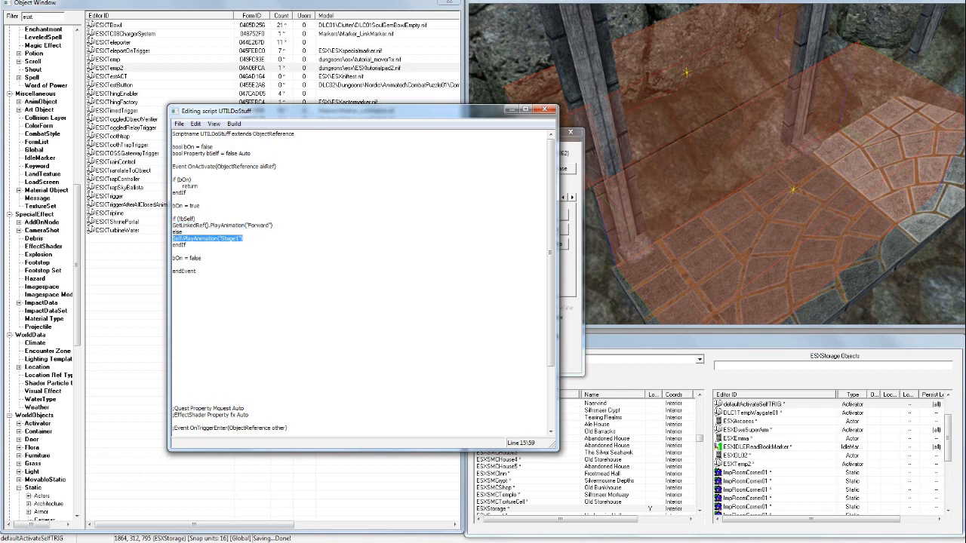
click(216, 239)
Step: Replace the script's bSelf if/else block with the single line GetLinkedRef().PlayAnimation("Forward")
drag(273, 225, 172, 226)
key(ctrl+c)
click(273, 225)
drag(202, 258, 172, 218)
click(244, 225)
drag(273, 225, 172, 218)
key(BackSpace)
key(ctrl+v)
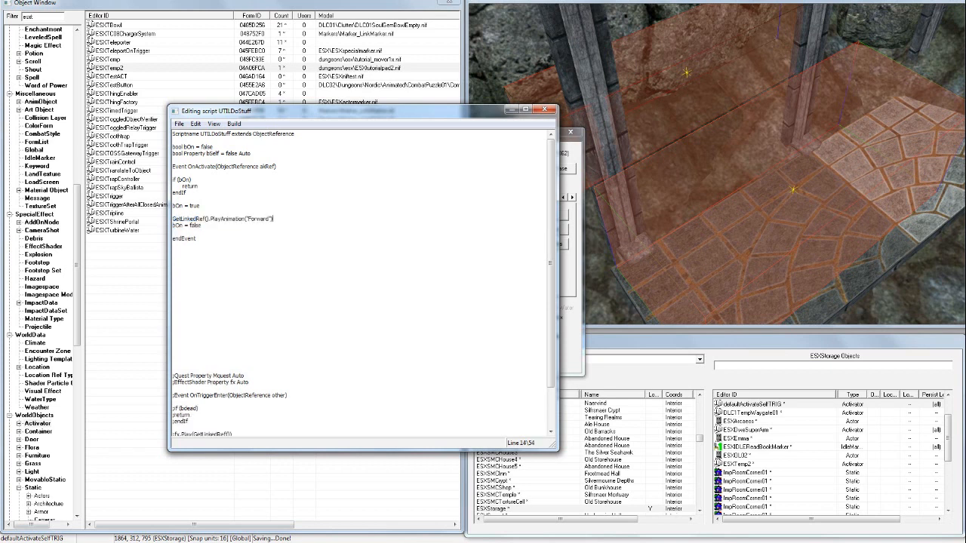
Step: Delete the bSelf property declaration from the UTILDoStuff script
key(shift+Home)
key(BackSpace)
key(BackSpace)
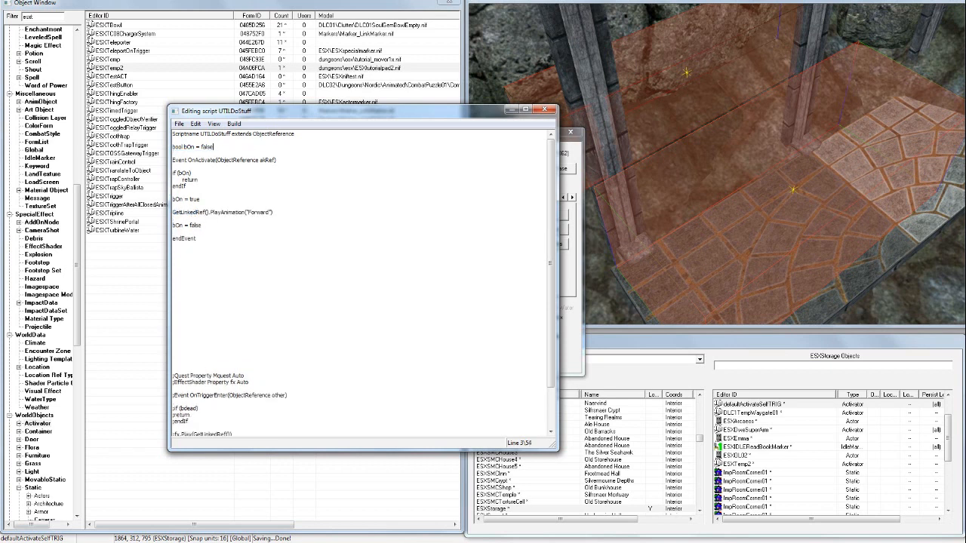
Step: Review the simplified script, highlighting the PlayAnimation call, the bOn declaration and the bOn check that returns early
drag(190, 212, 276, 212)
click(274, 212)
drag(172, 146, 214, 147)
drag(172, 173, 187, 186)
Step: Try a utility.wait(7) line between the PlayAnimation call and the bOn reset, and remove it again
click(173, 205)
key(Return)
key(Return)
text(utllity.wait(7))
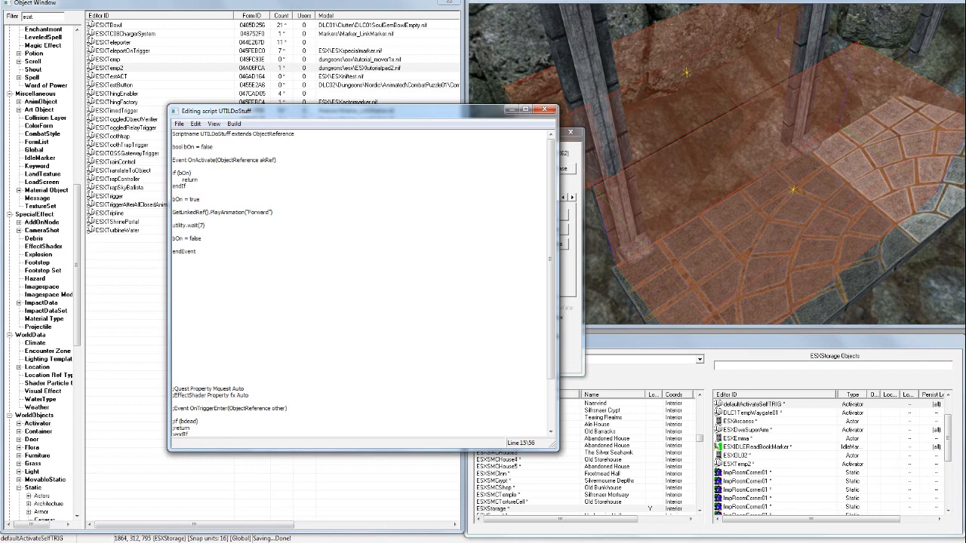
key(shift+Home)
key(BackSpace)
key(BackSpace)
key(BackSpace)
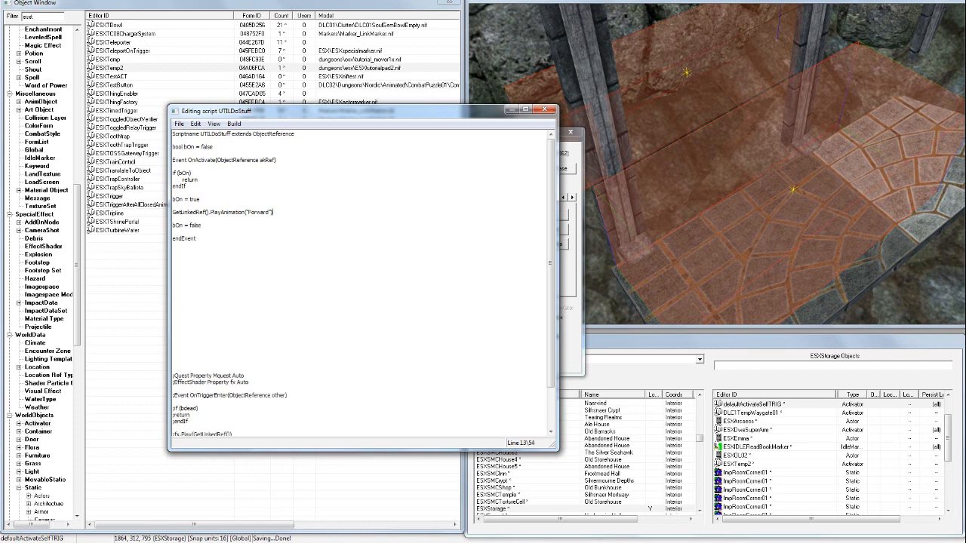
Step: Save the UTILDoStuff script, and inspect the Play01 controller sequence of ESXtutorialpad.nif in NifSkope
click(179, 123)
click(195, 134)
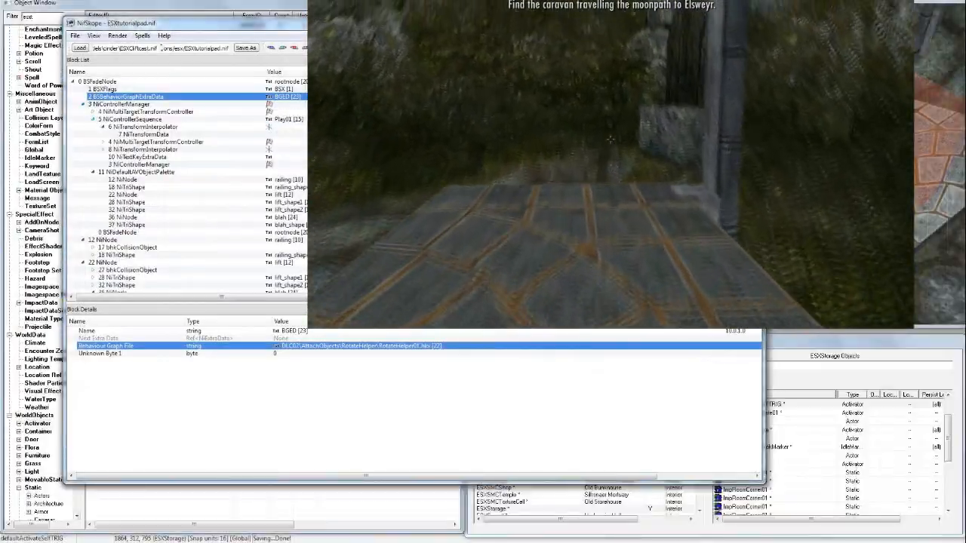
click(128, 119)
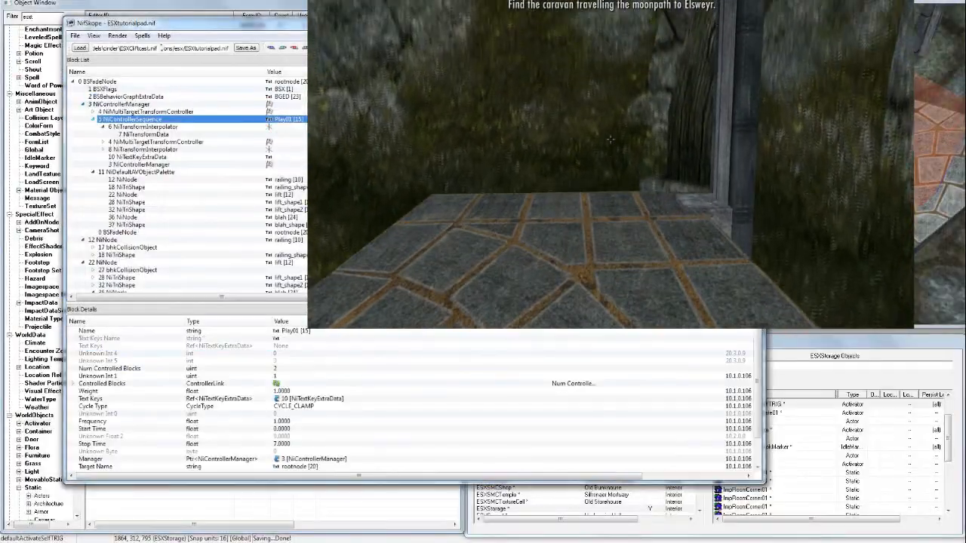
drag(196, 297, 157, 298)
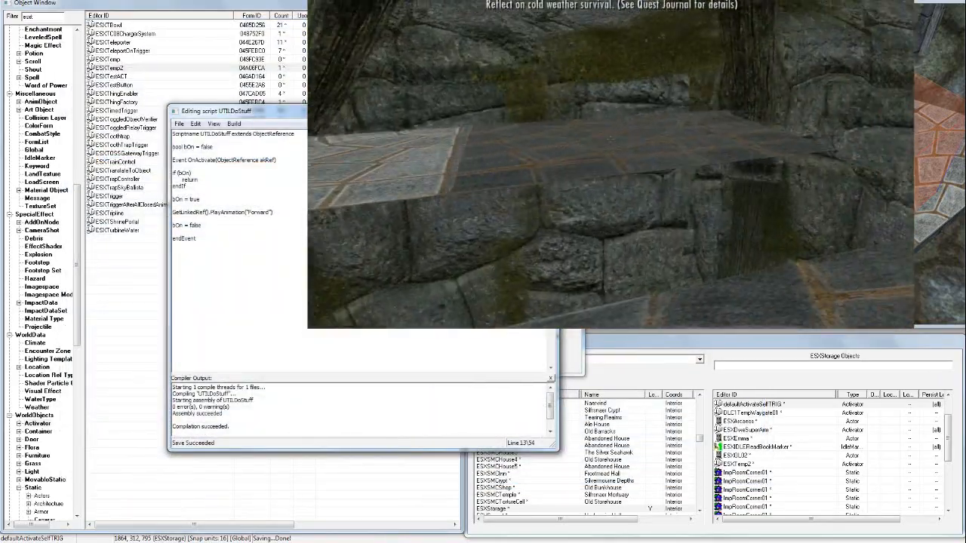
Step: Close the script and accept the trigger's reference settings in the Creation Kit, and preview the ESXTemp2 activator
click(544, 109)
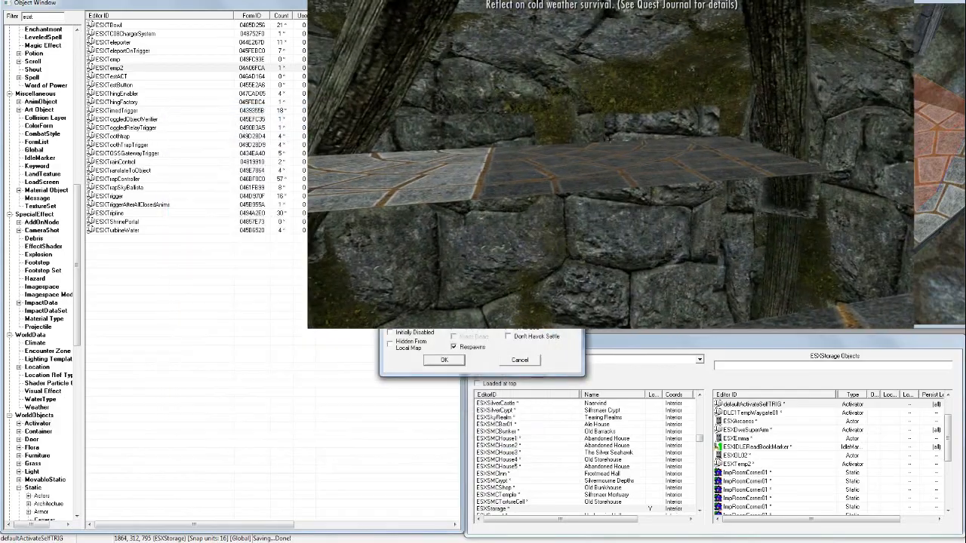
click(444, 361)
right_click(111, 68)
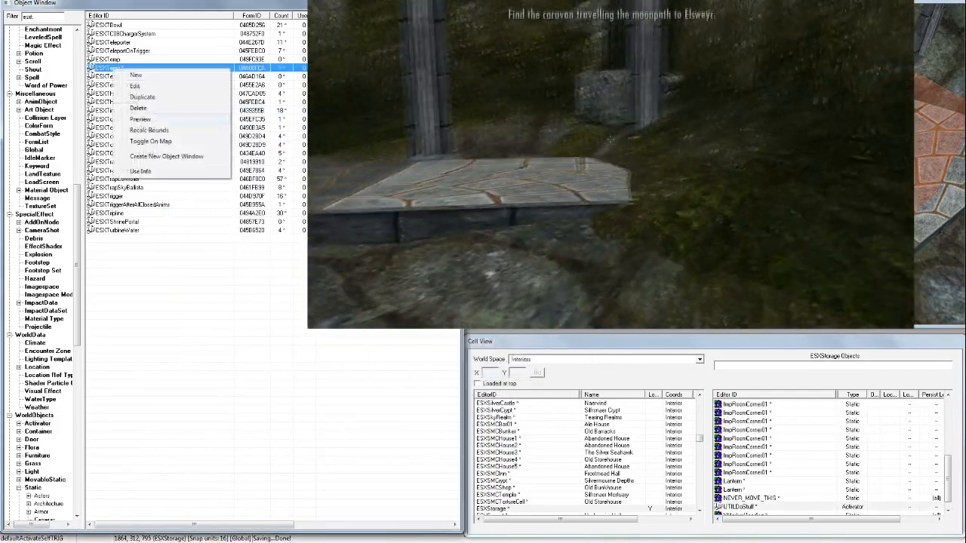
click(138, 119)
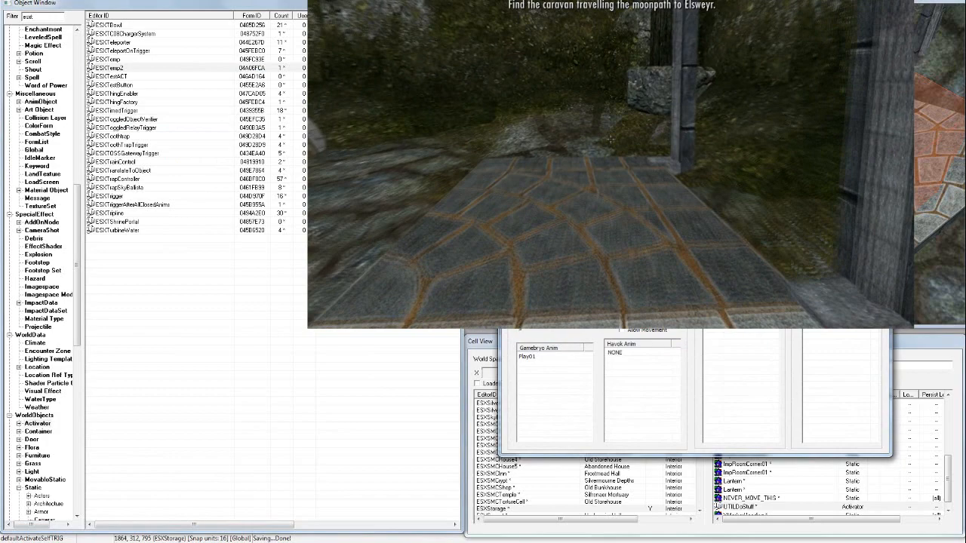